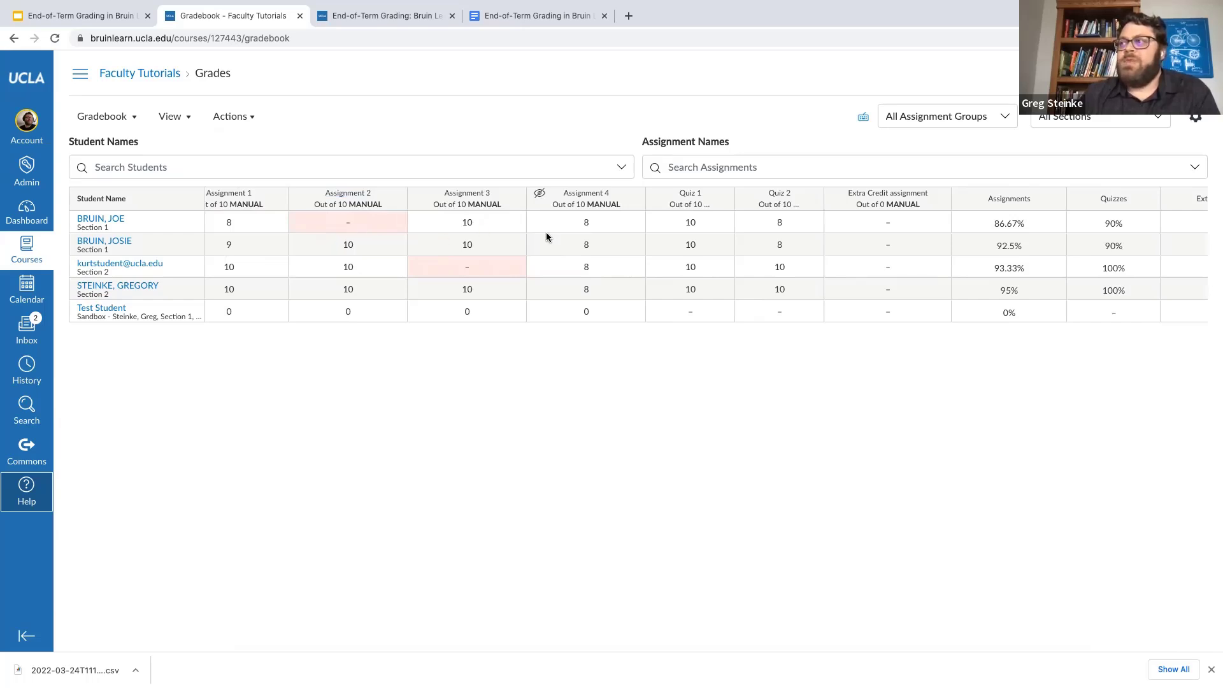
Enter a grade of 0 for the first listed student's missing Assignment 2, comparing the Total column before and after.
scroll(546, 238, right, 3)
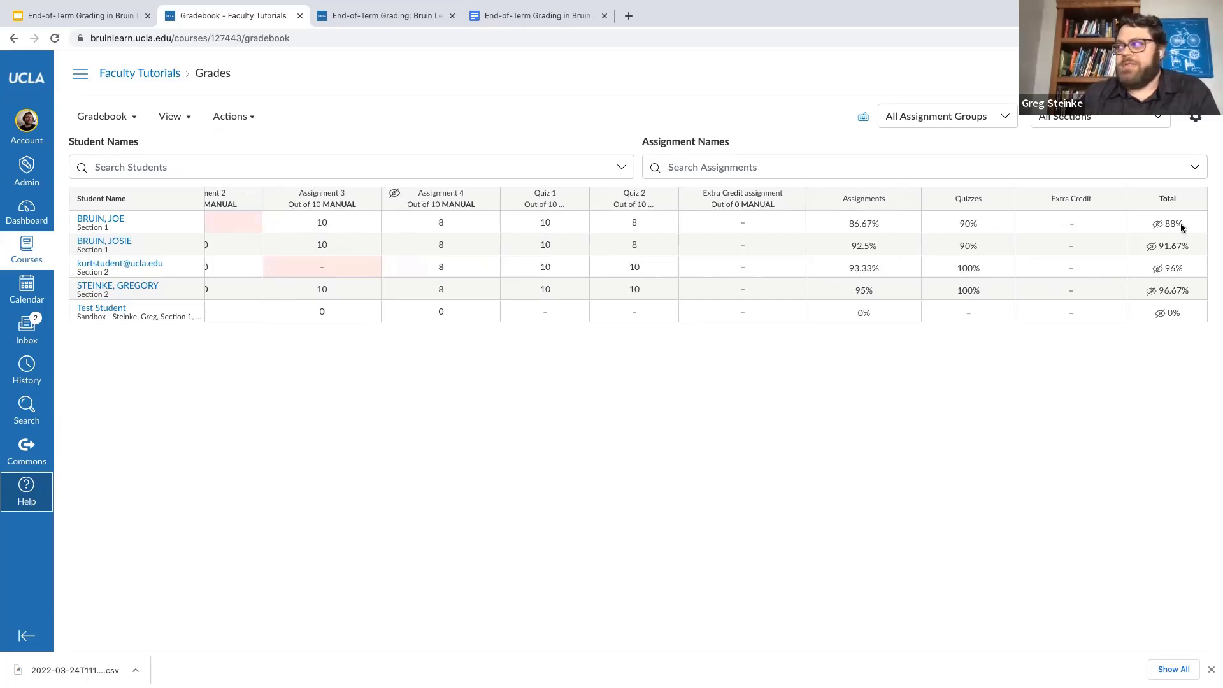
scroll(737, 230, left, 1)
scroll(737, 230, left, 2)
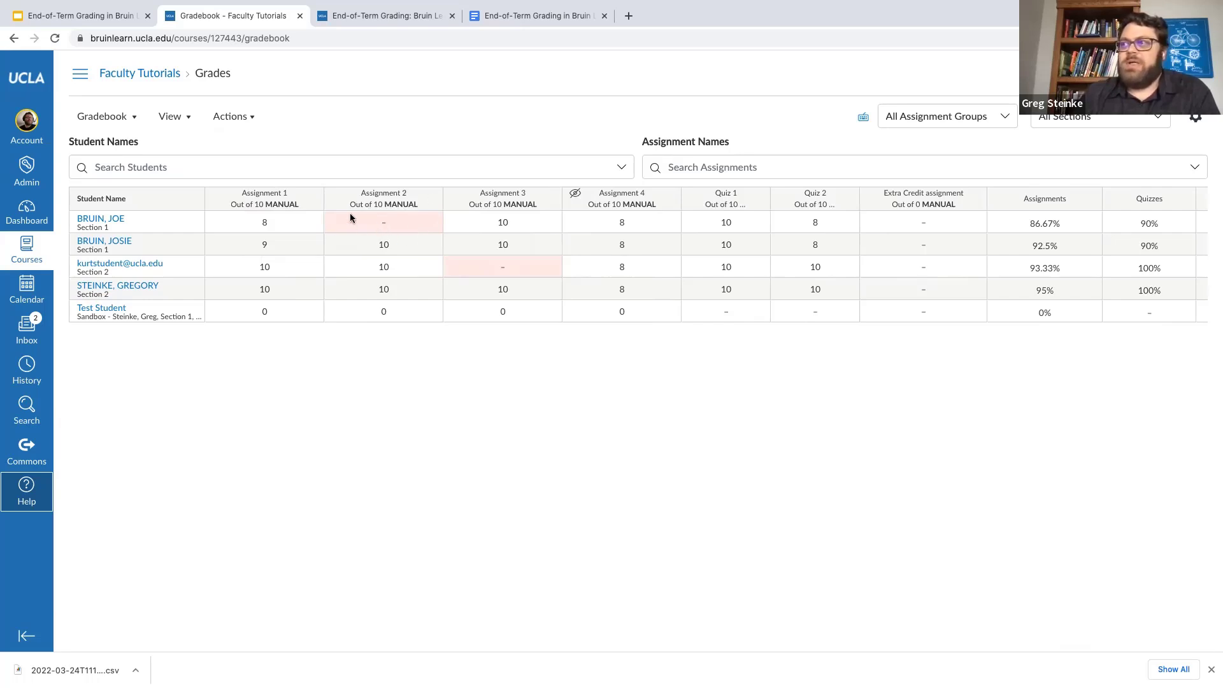
click(386, 224)
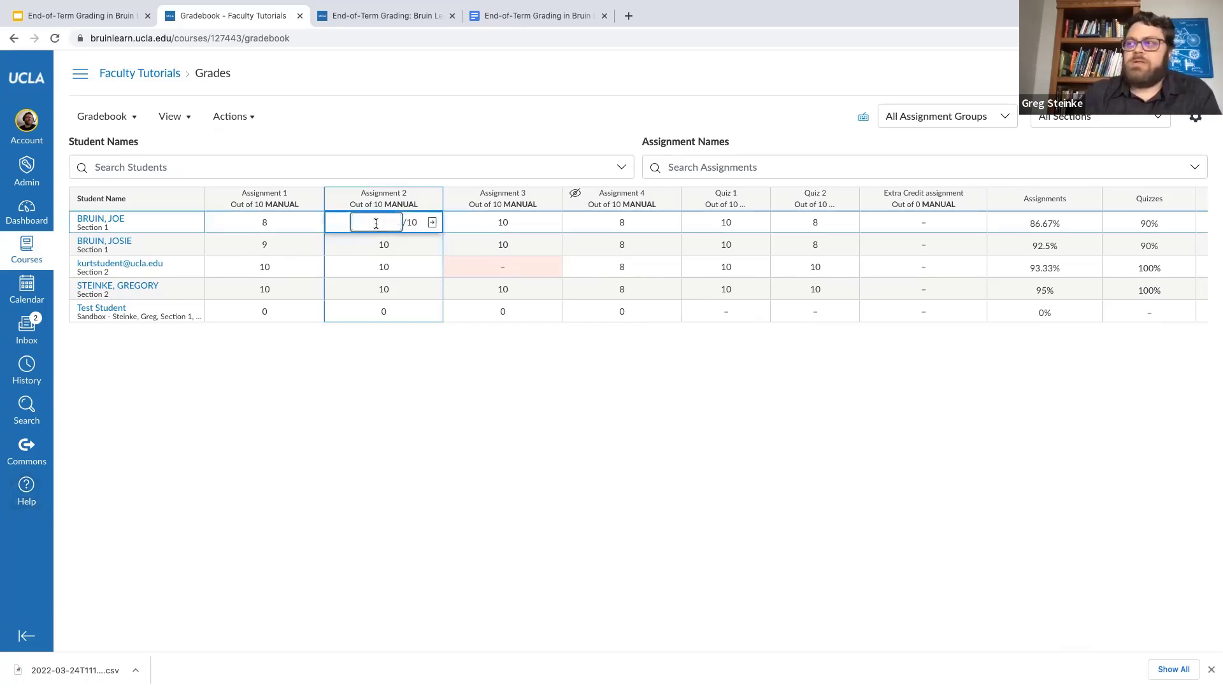
click(485, 354)
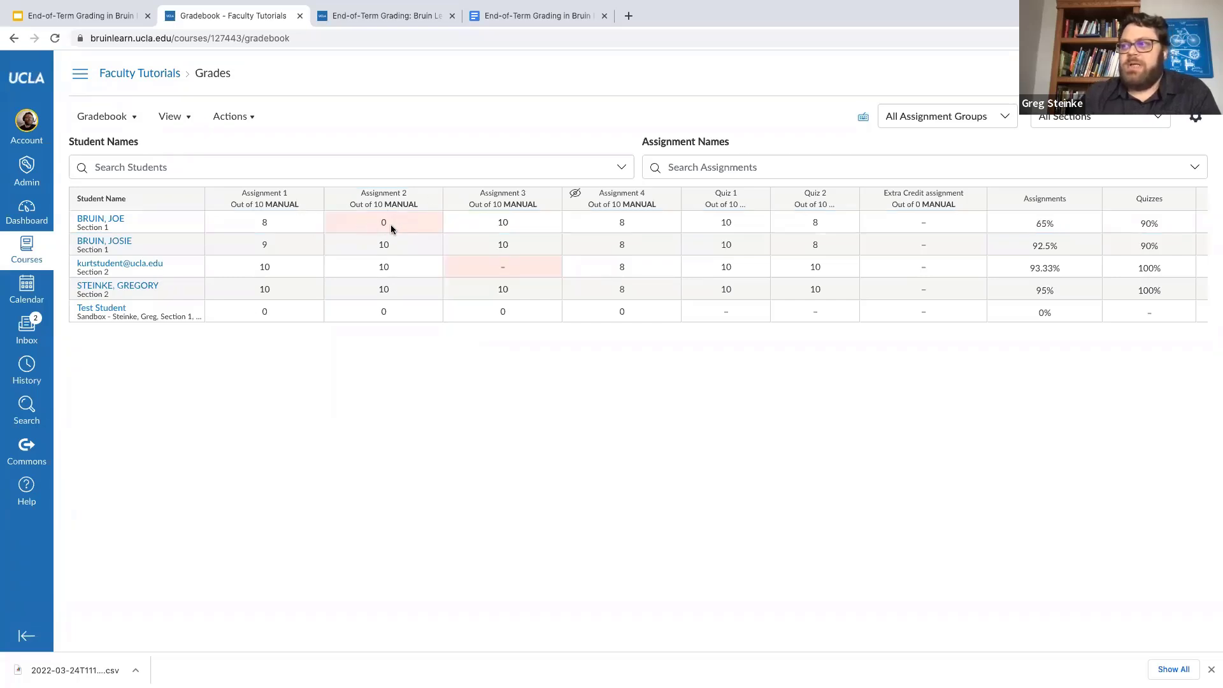
scroll(485, 232, right, 5)
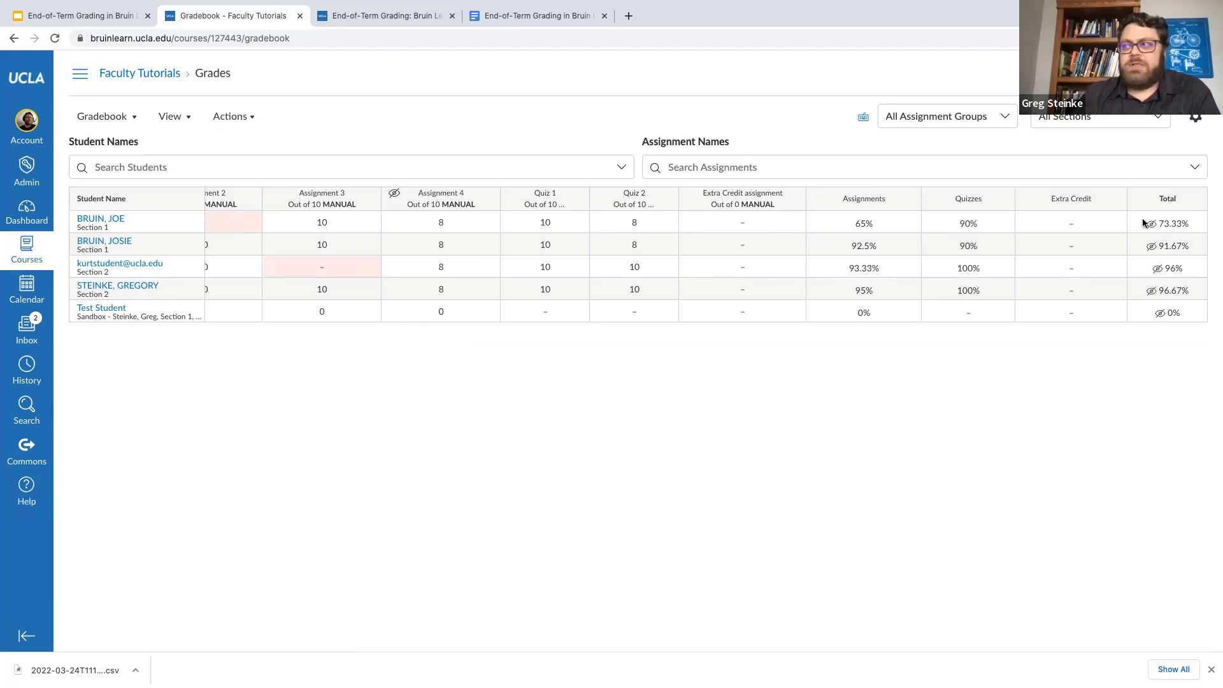
scroll(1083, 233, left, 3)
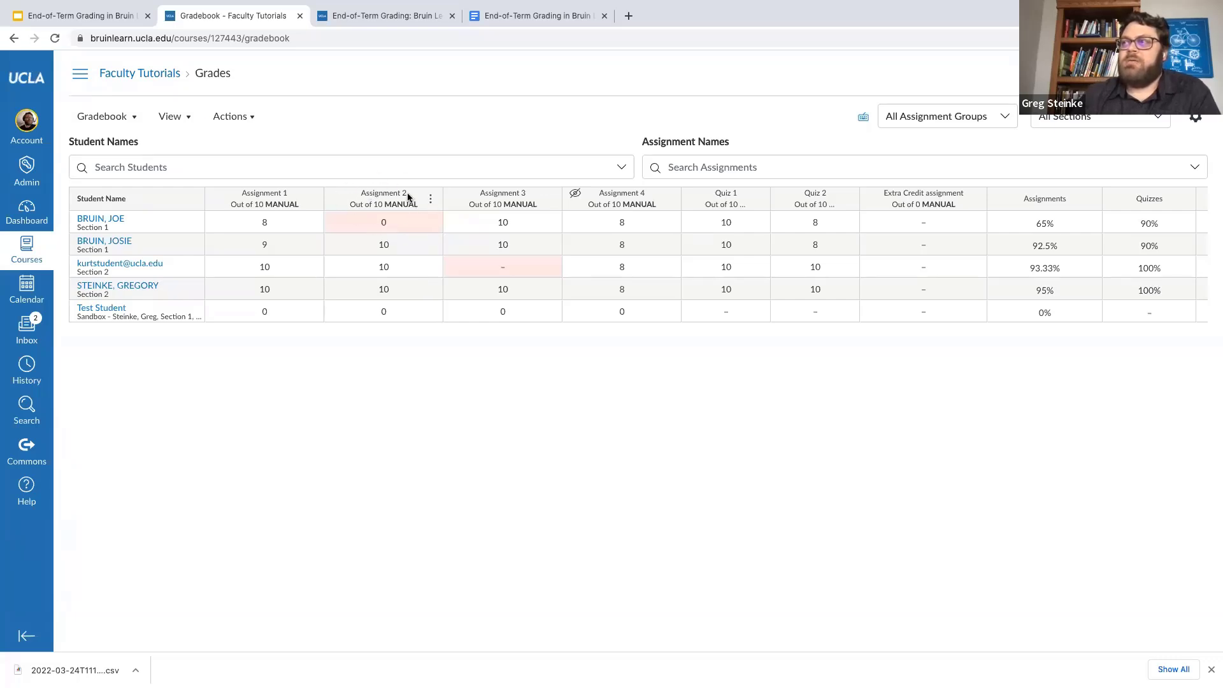
Open the default grade setting for the Assignment 2 column.
scroll(433, 205, up, 5)
scroll(433, 205, up, 3)
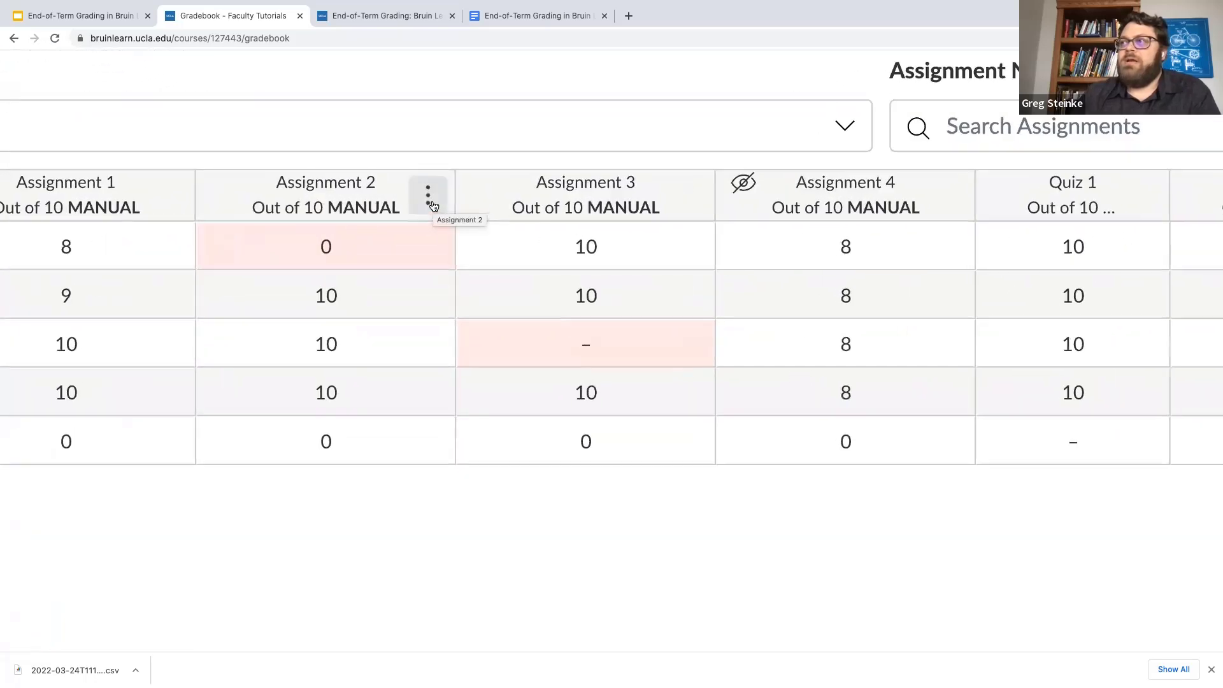
click(427, 197)
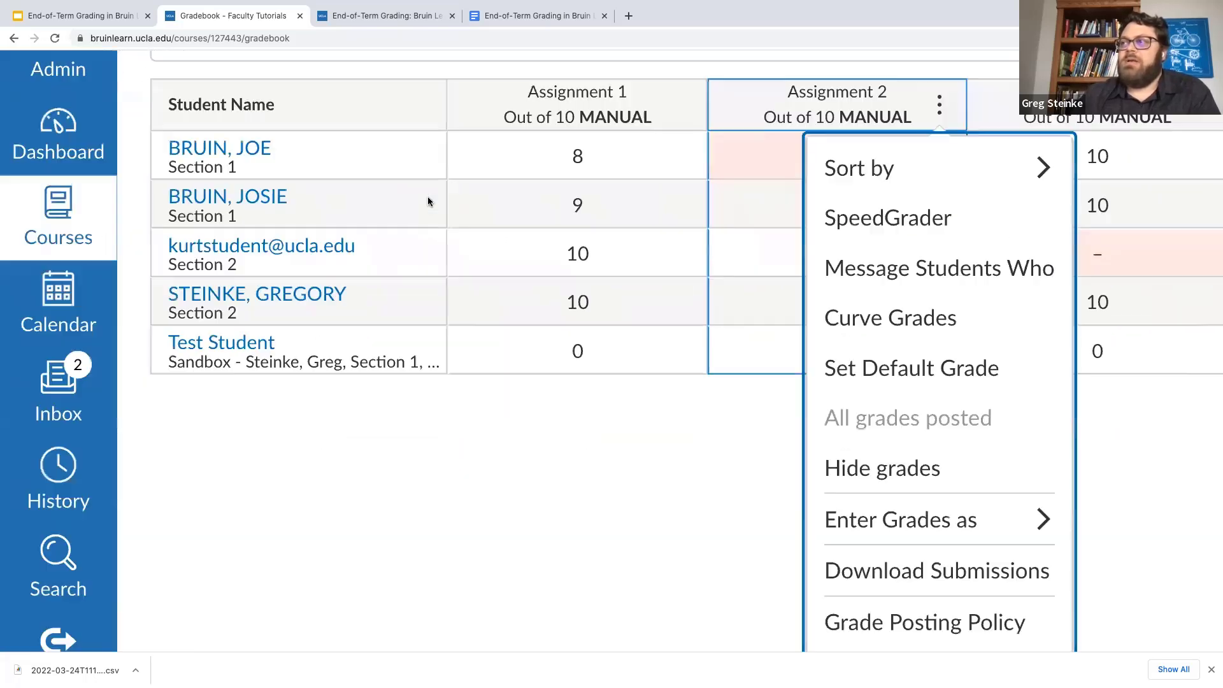
scroll(610, 243, right, 3)
scroll(610, 244, down, 3)
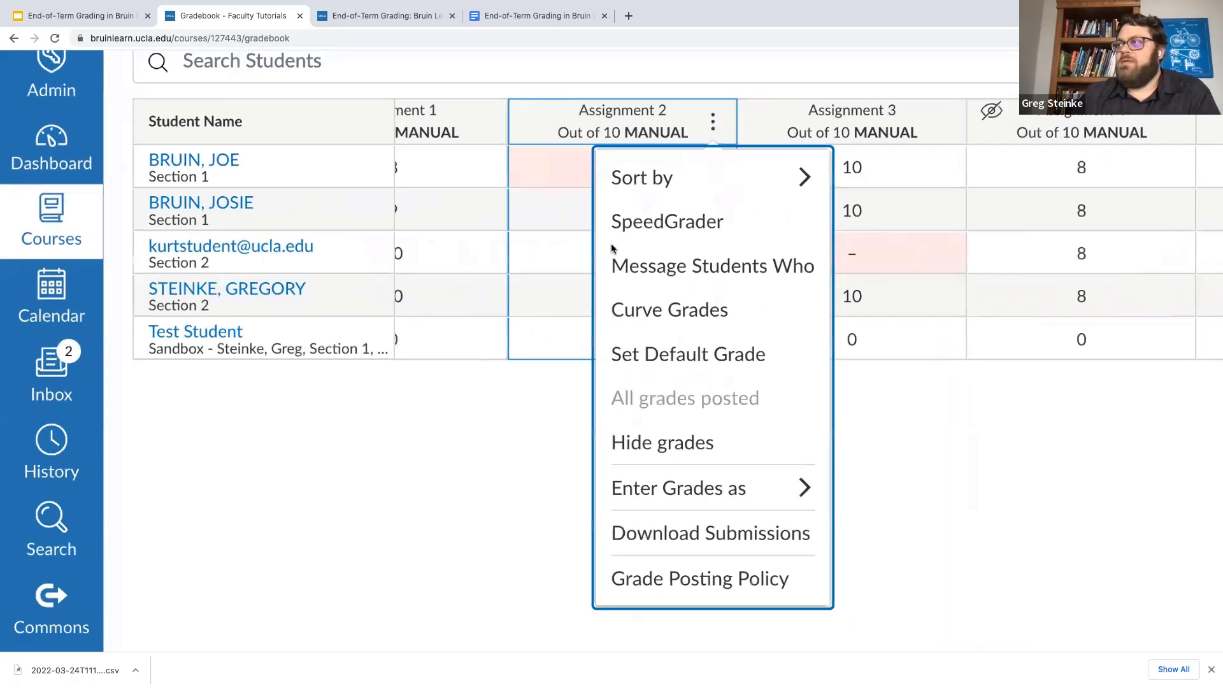
scroll(610, 244, down, 2)
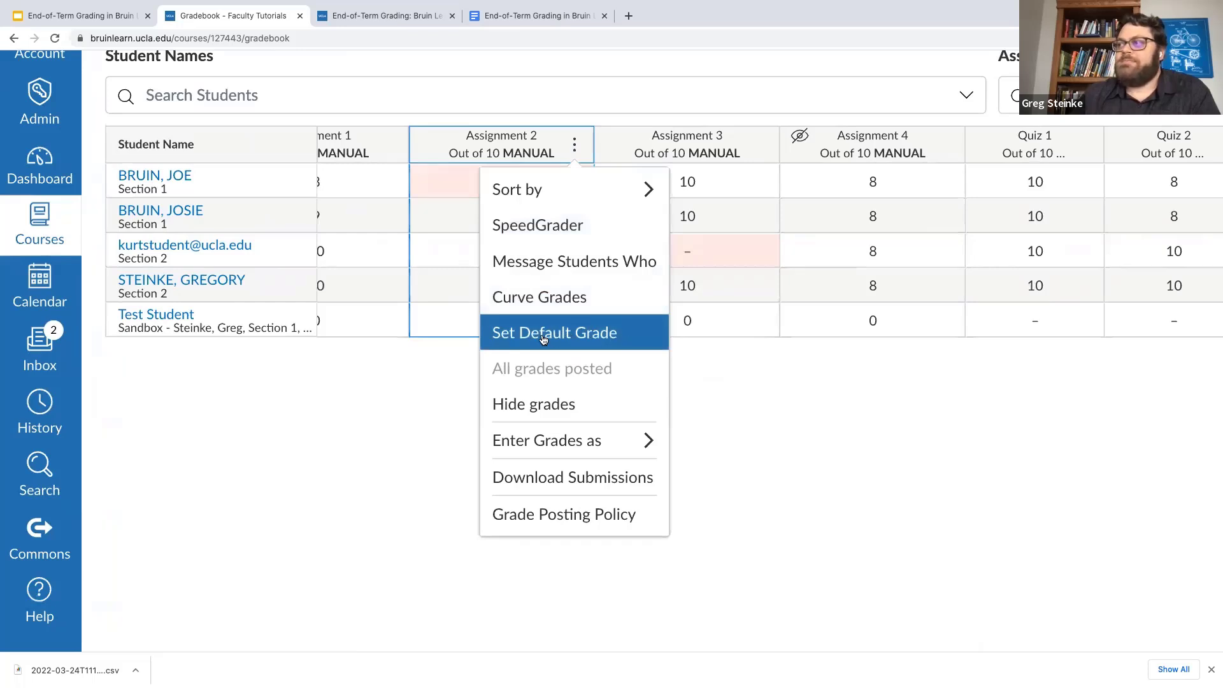
click(594, 342)
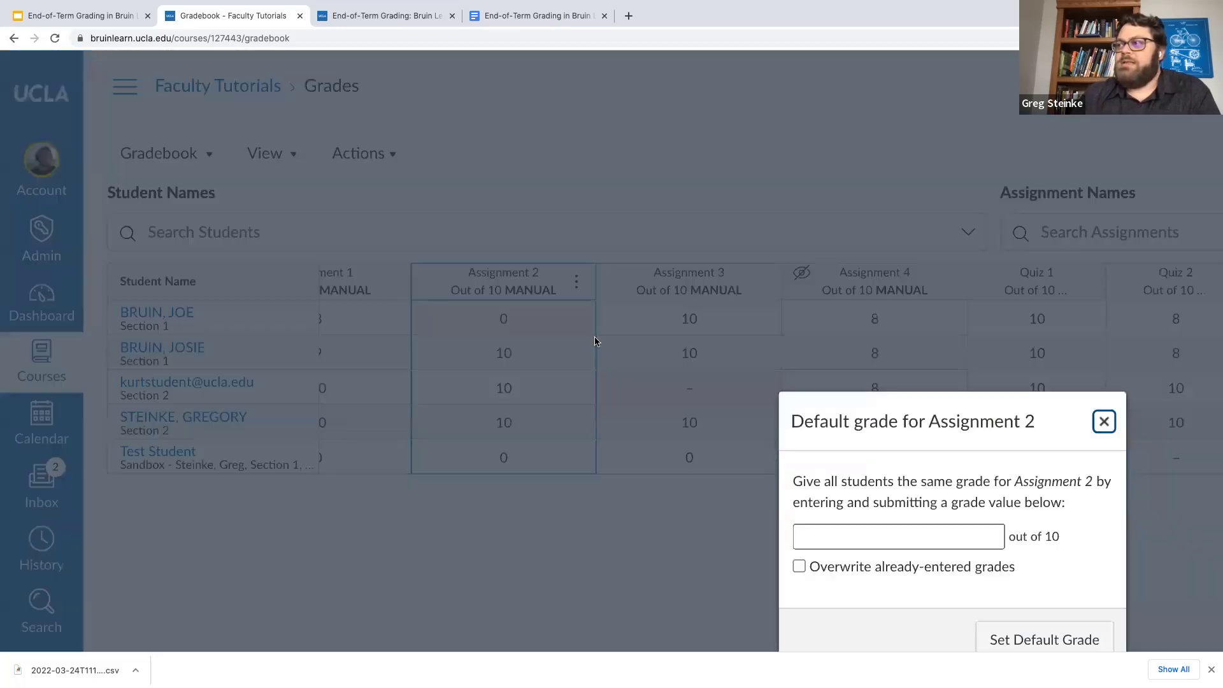
Apply a default grade of 0 to Assignment 2 without overwriting already-entered grades, and dismiss the confirmation.
scroll(828, 384, right, 2)
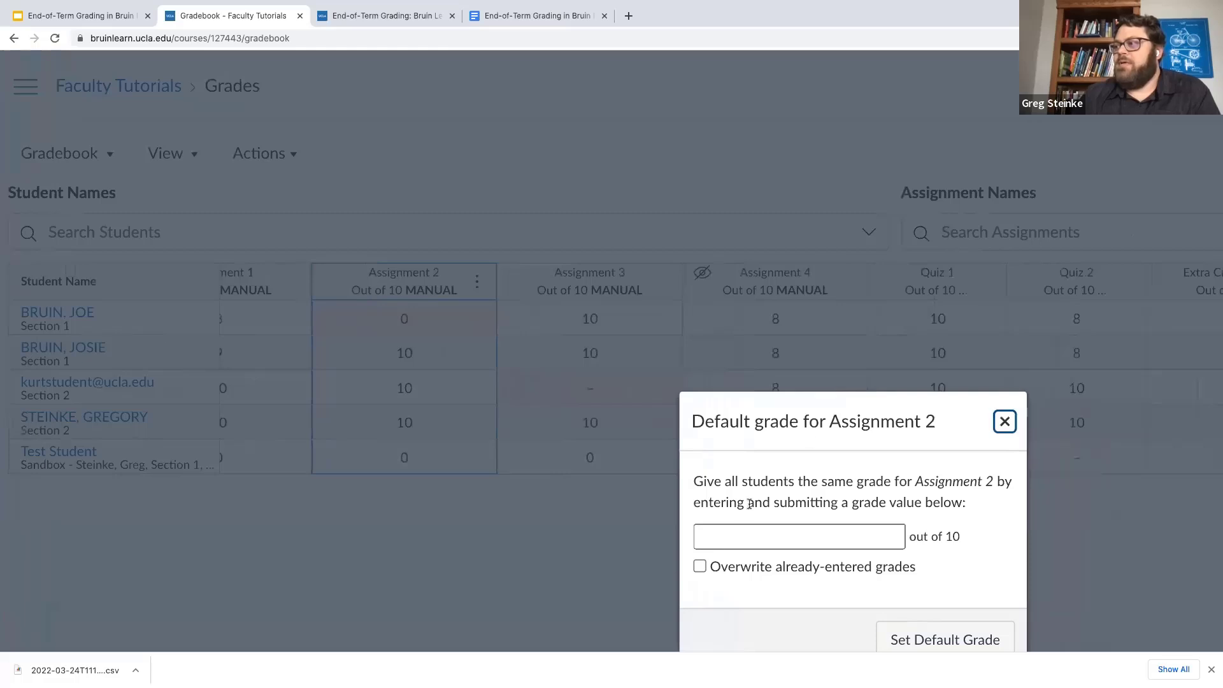
scroll(744, 507, down, 1)
scroll(744, 507, down, 1)
scroll(742, 507, down, 4)
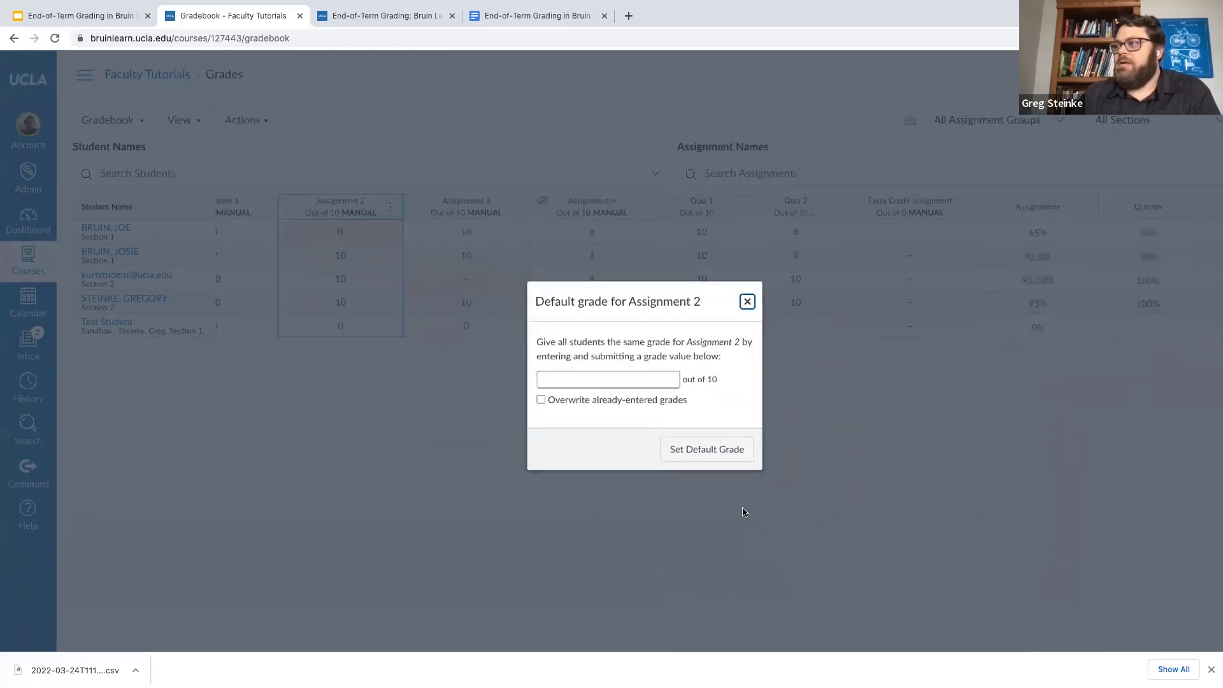
click(589, 380)
text(0)
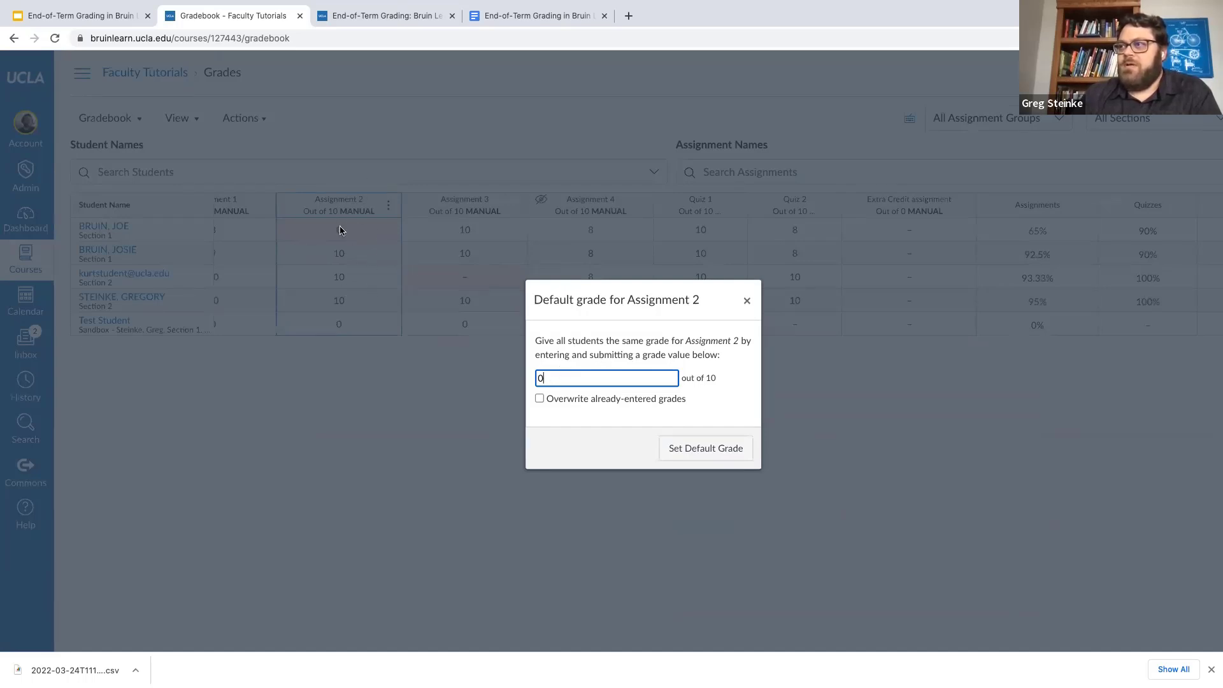
click(706, 448)
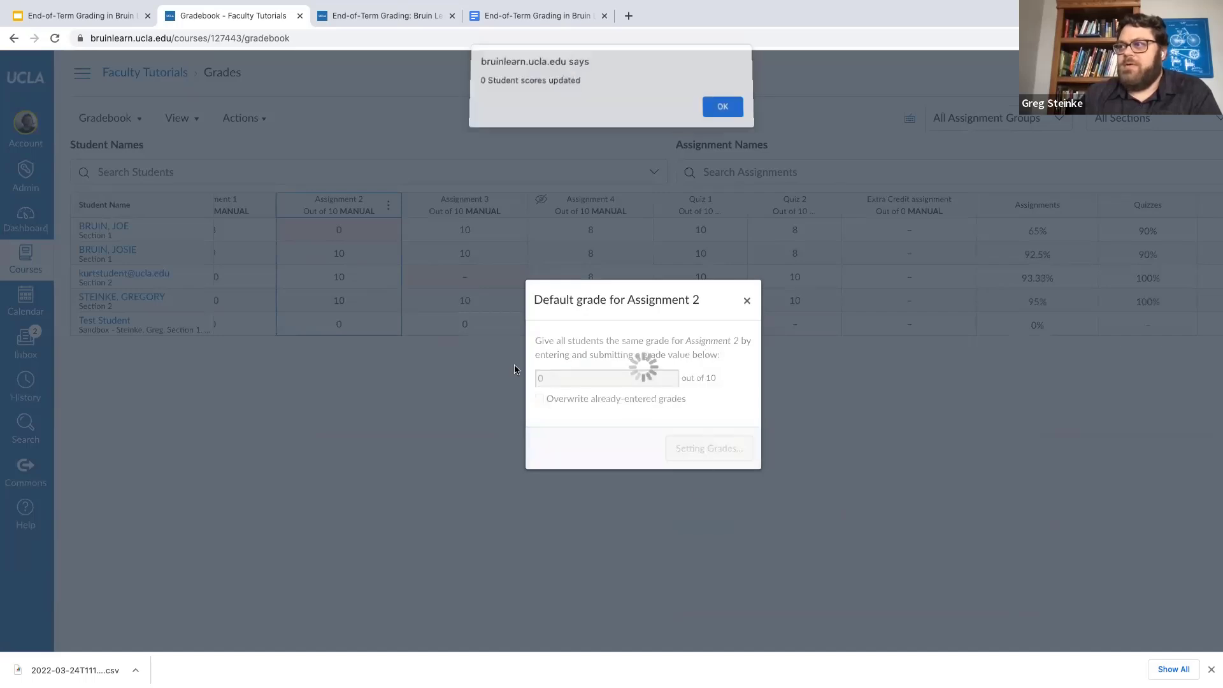
click(722, 110)
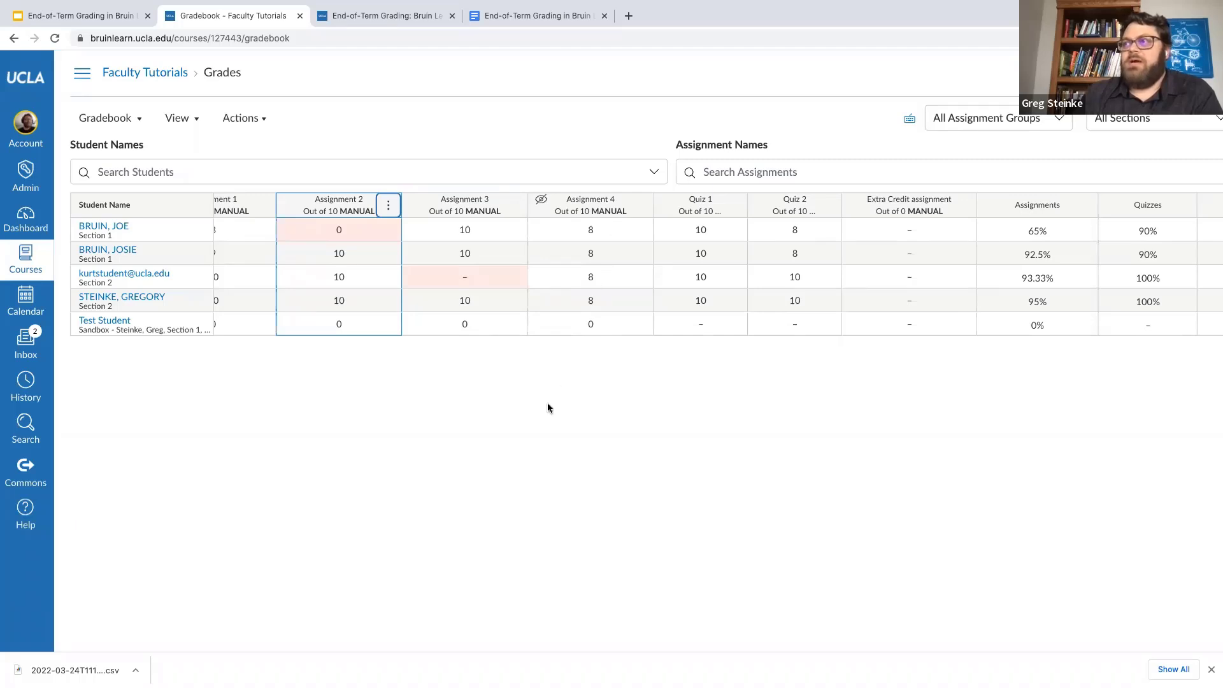
Switch to the Google Slides deck and show the "Excuse assignments where applicable" slide.
scroll(384, 368, left, 1)
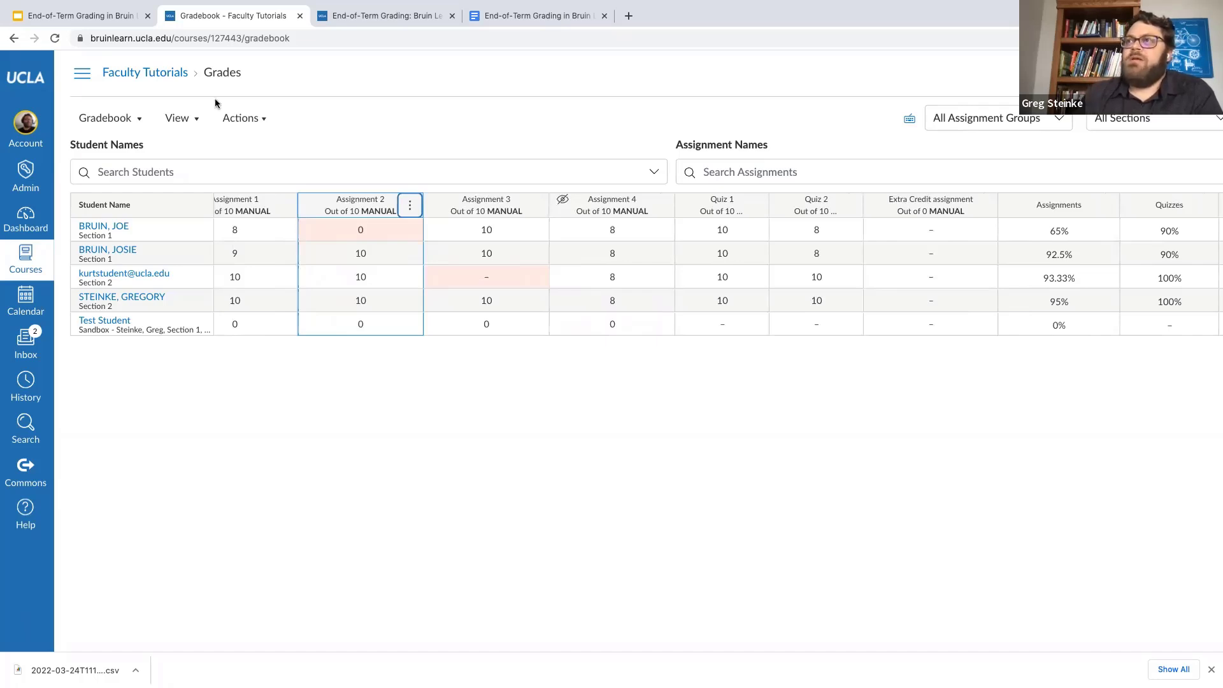
click(106, 17)
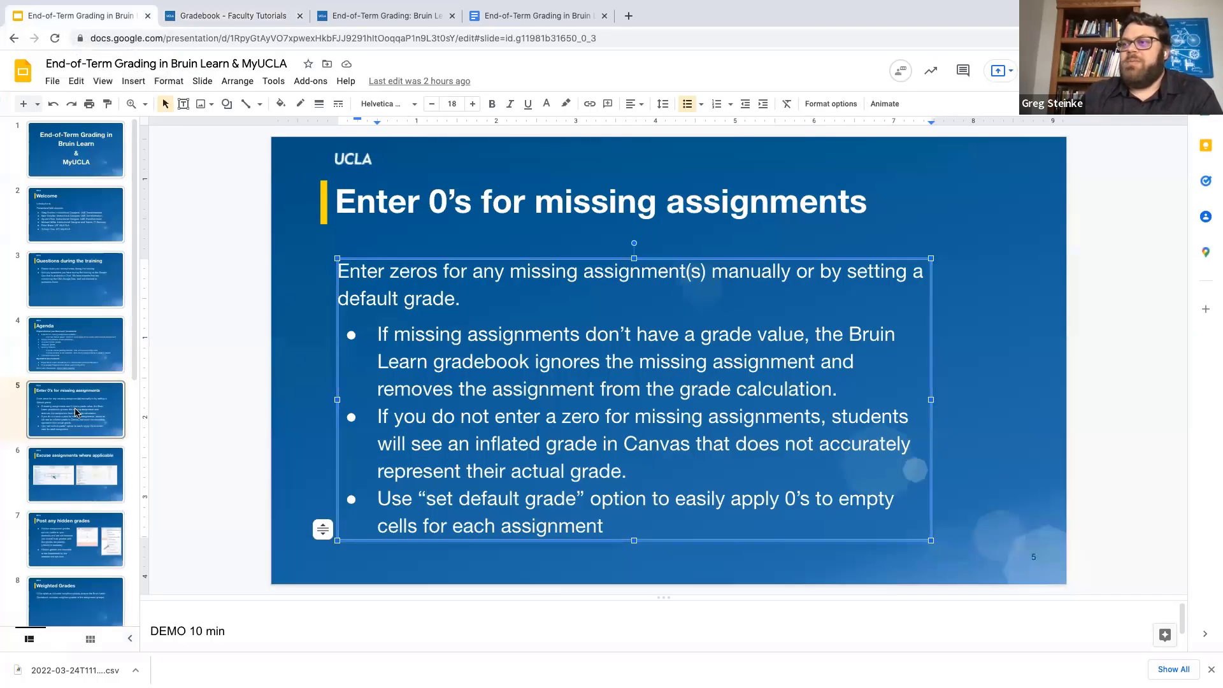
click(77, 469)
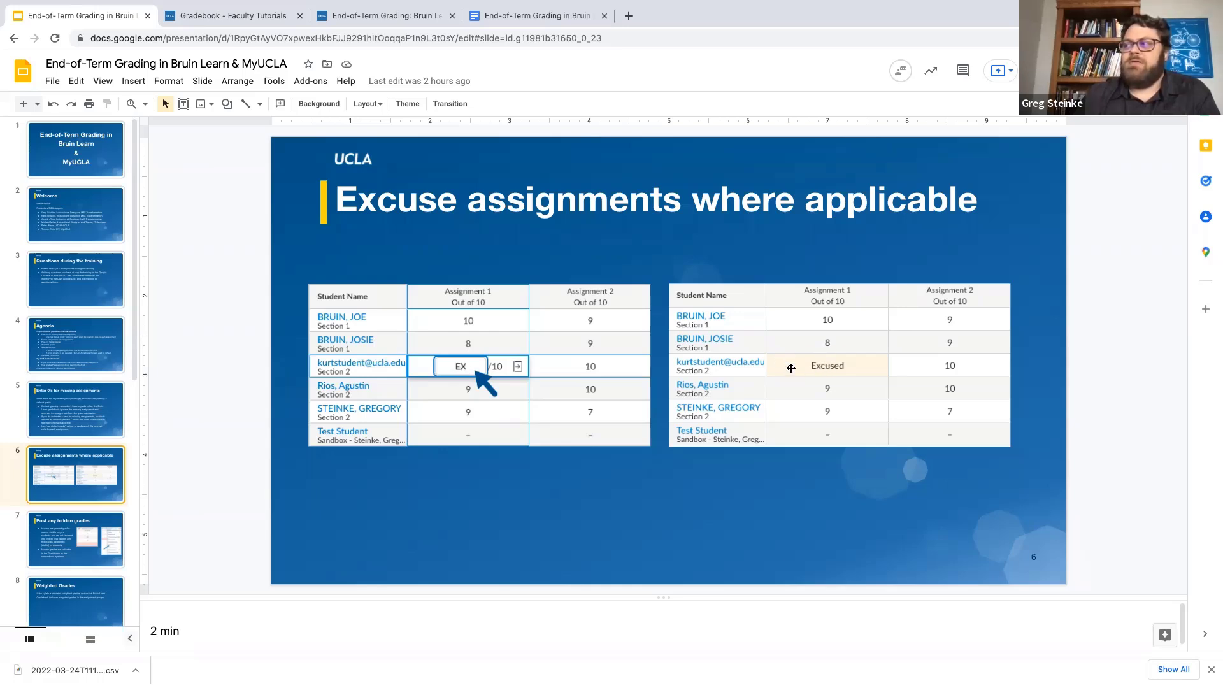
Return to the Bruin Learn gradebook and excuse the student with the missing Assignment 3 by entering EX as the grade.
click(226, 18)
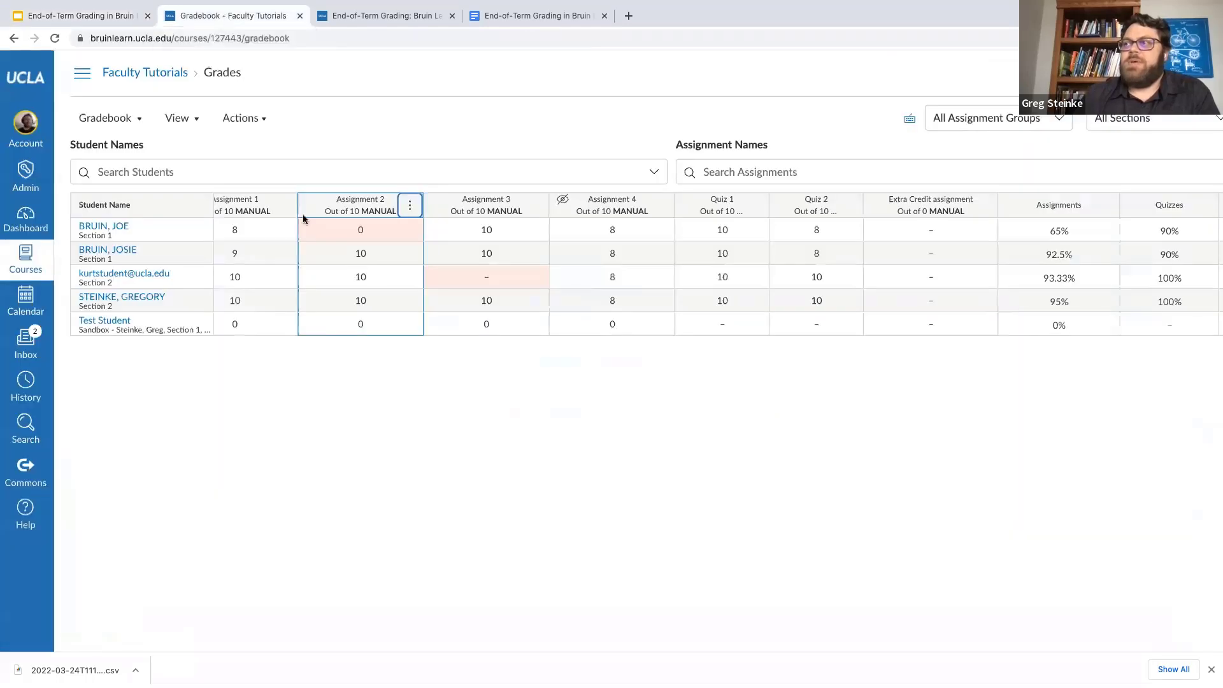
click(491, 281)
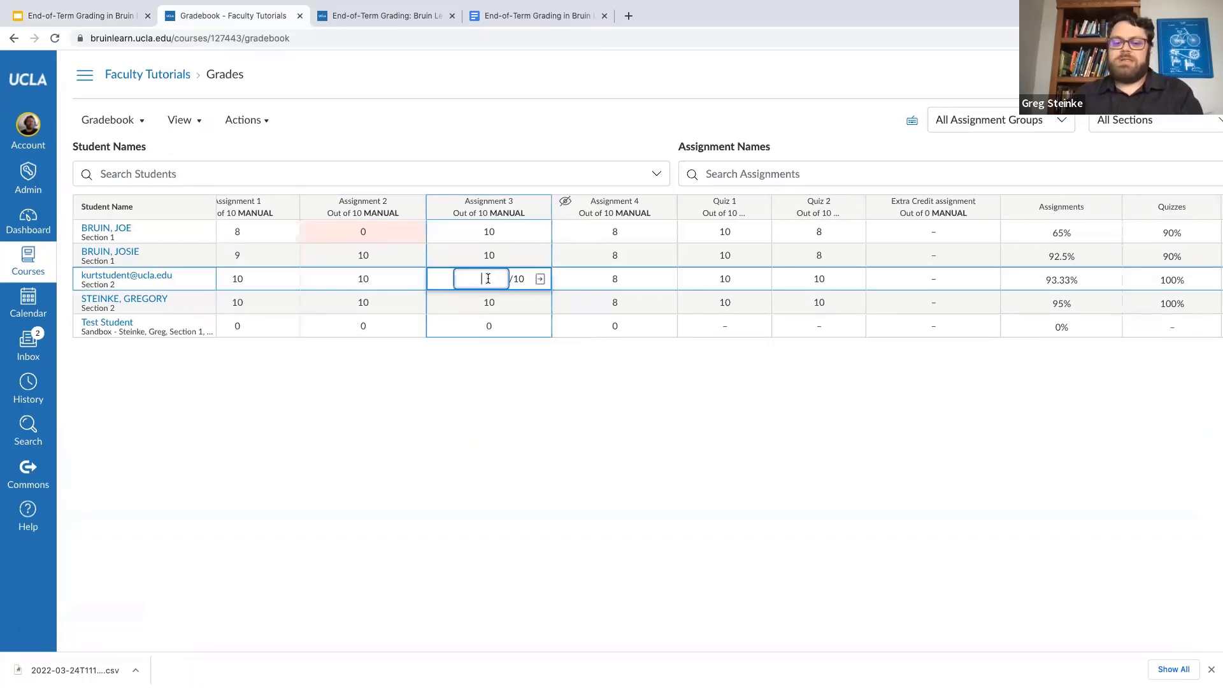
text(EX)
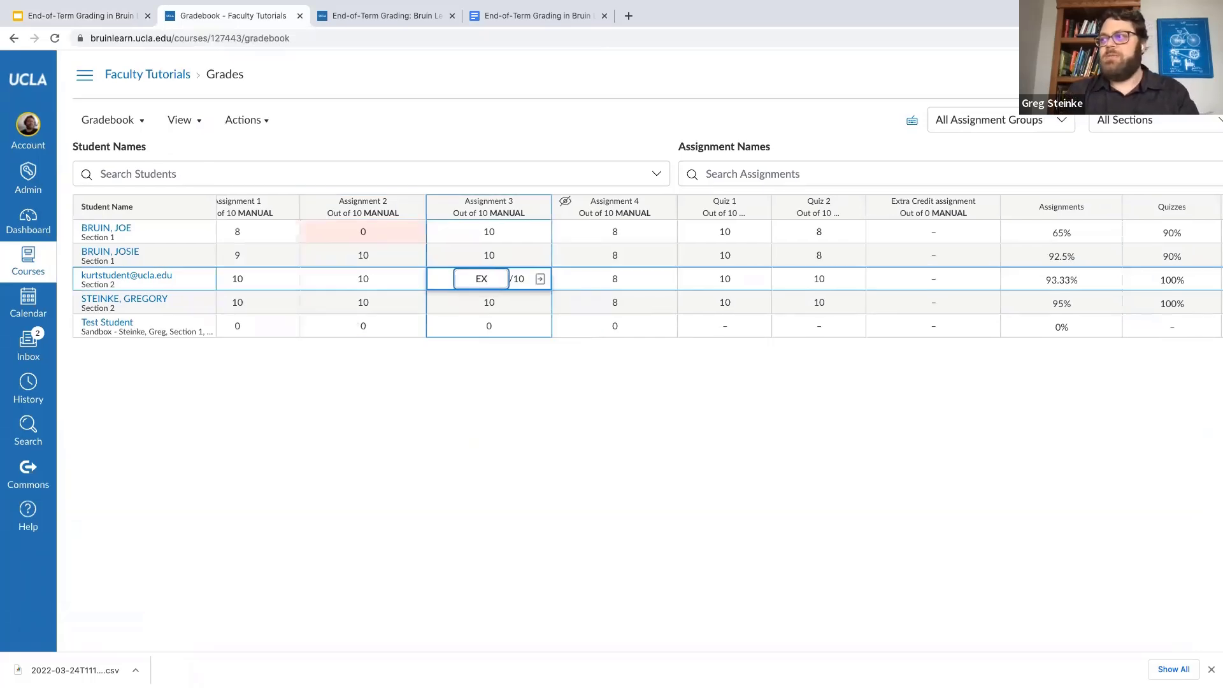
key(Return)
click(555, 387)
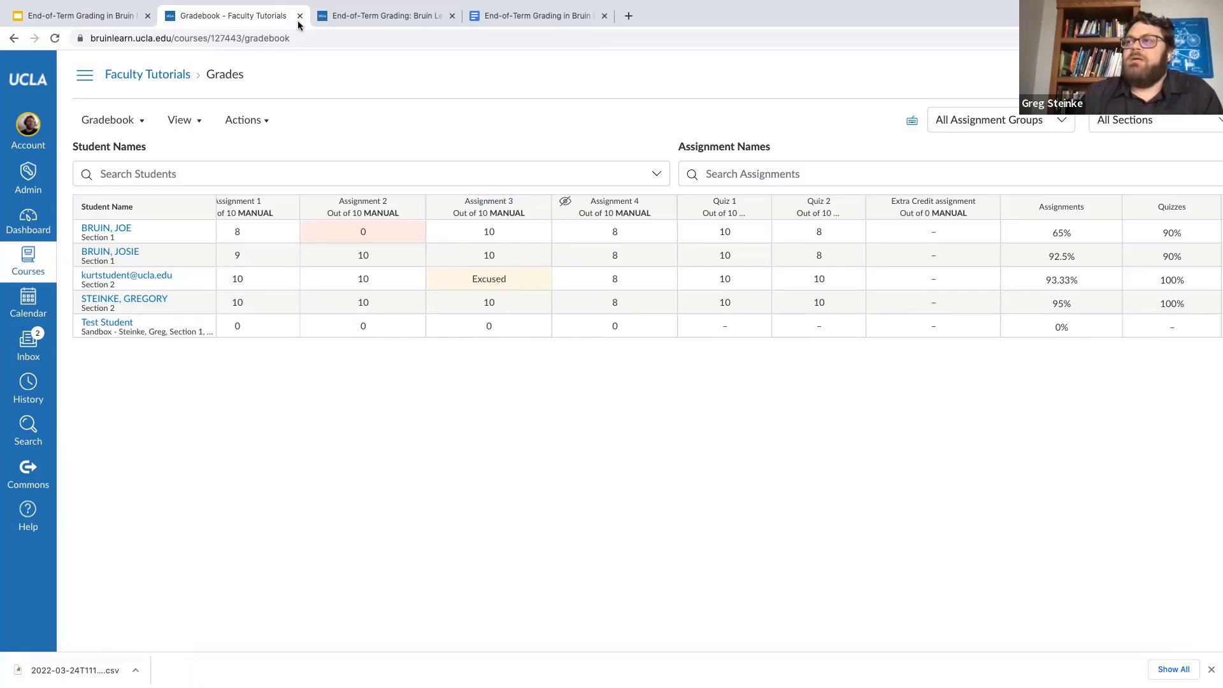
Switch back to the Google Slides deck and show the "Post any hidden grades" slide.
click(94, 17)
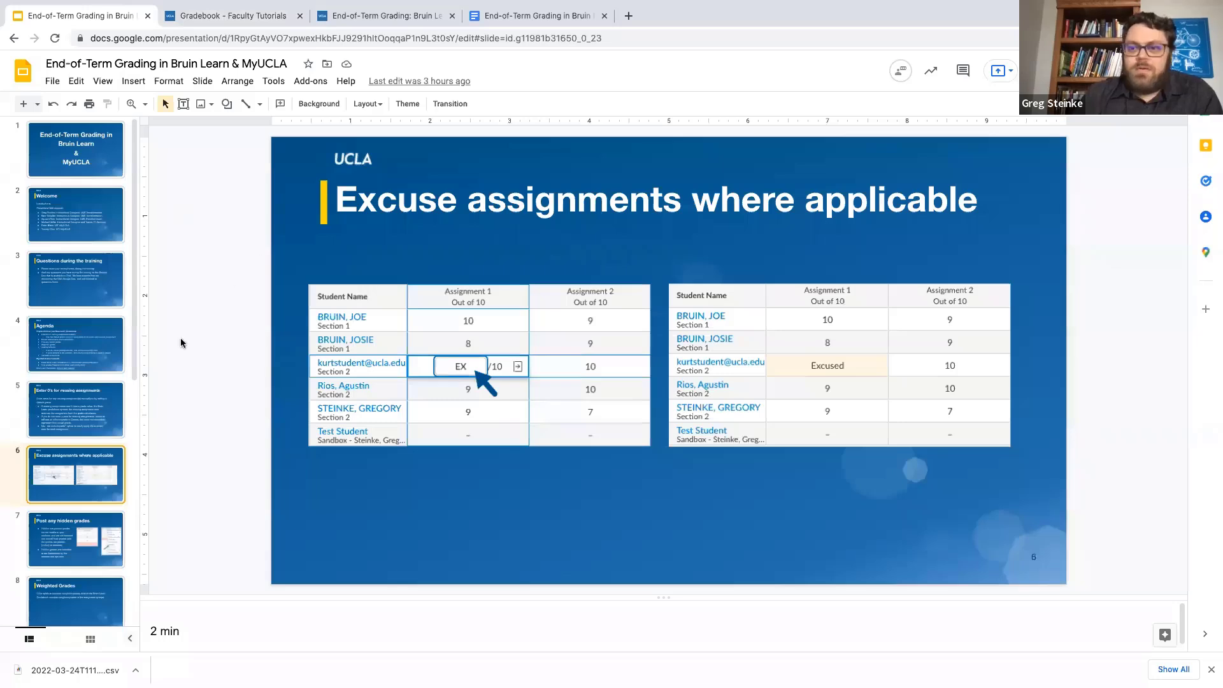
scroll(62, 512, down, 1)
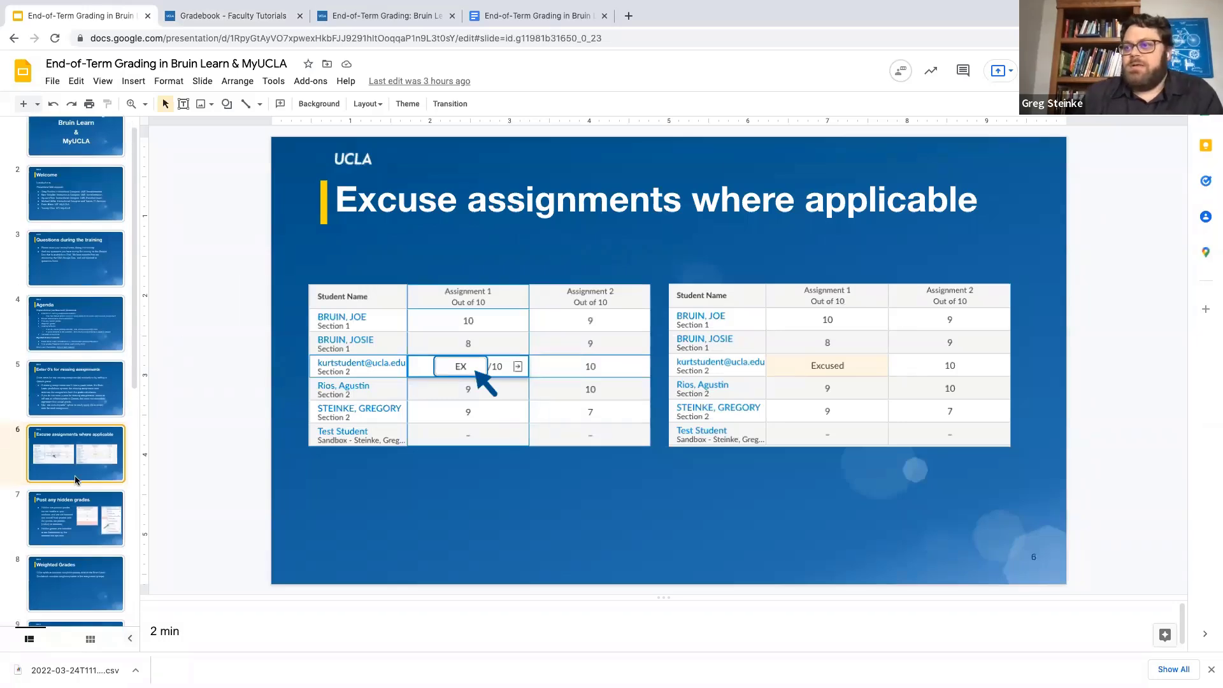
click(62, 512)
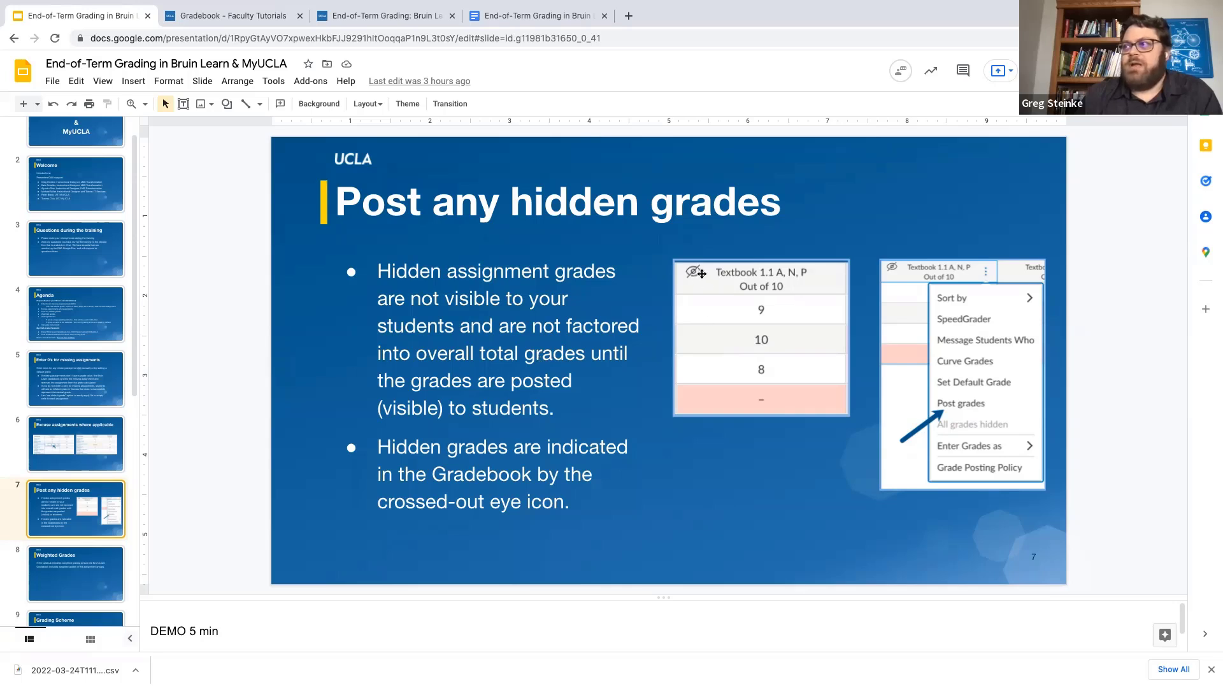
Return to the Bruin Learn gradebook and post the hidden Assignment 4 grades to Everyone.
click(260, 18)
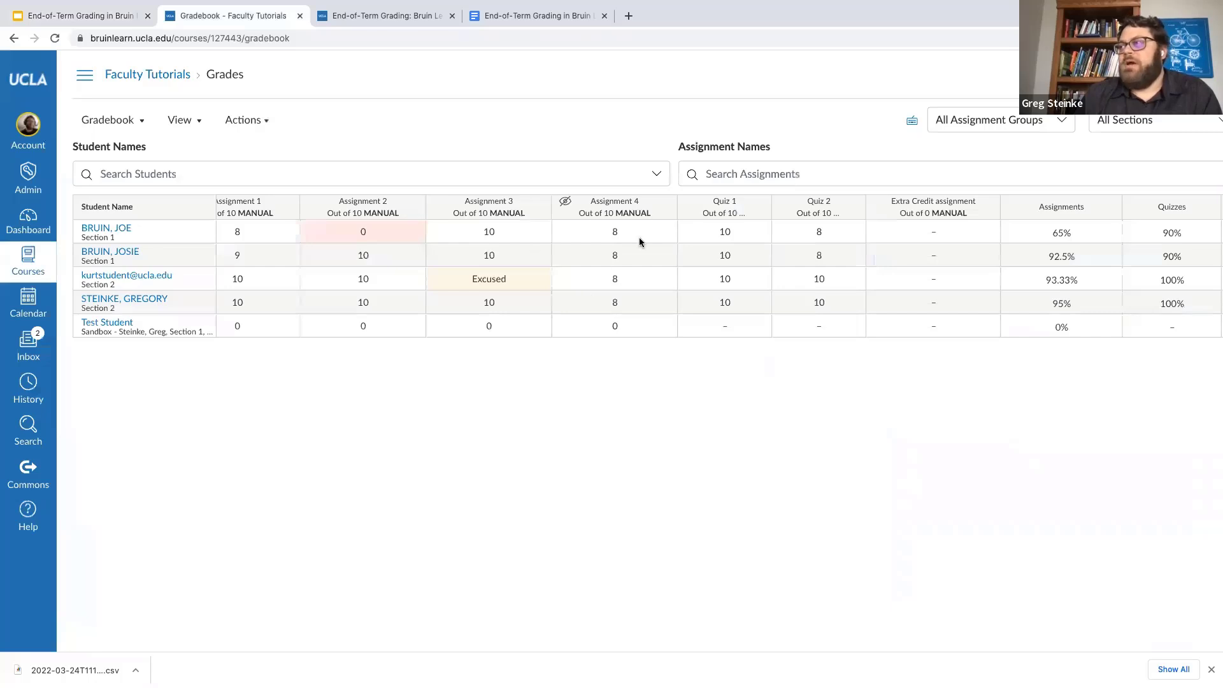
scroll(639, 238, up, 5)
scroll(640, 237, right, 1)
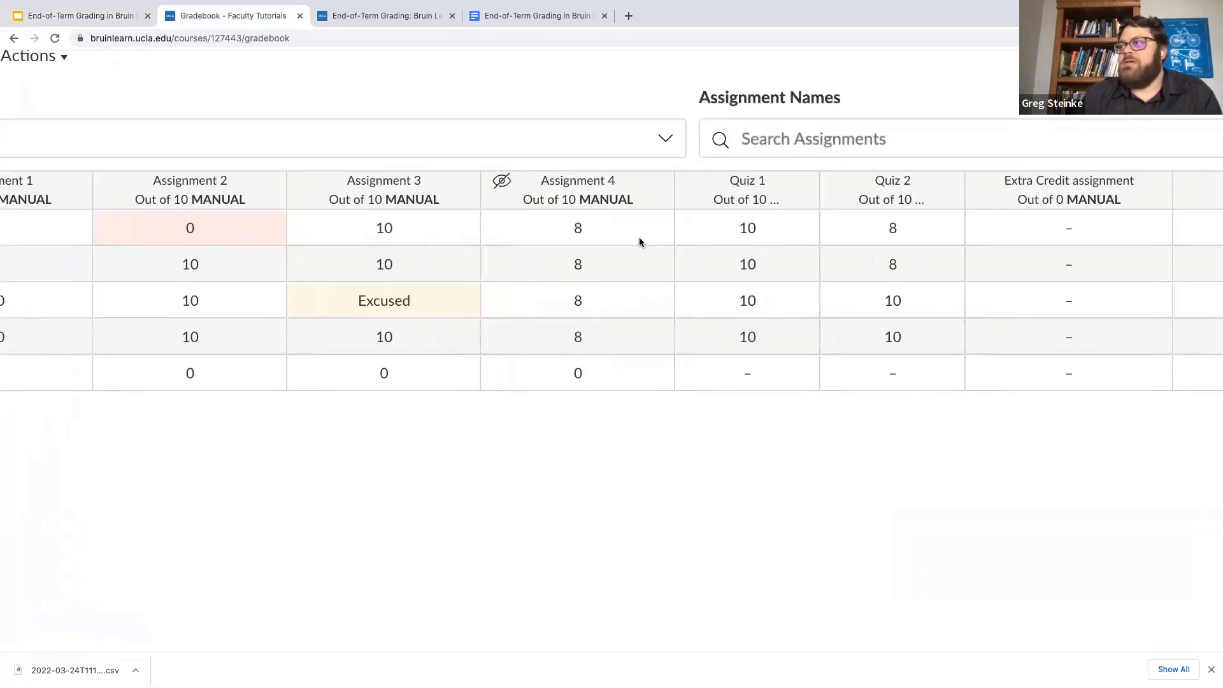
scroll(639, 240, right, 1)
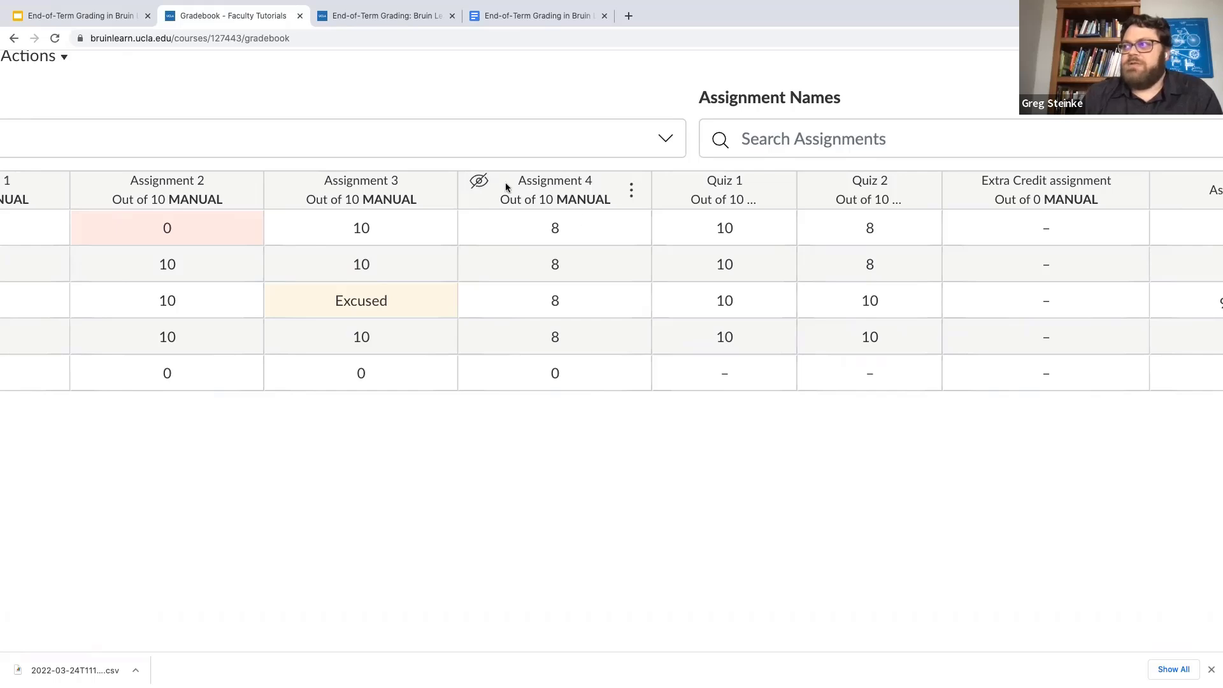
click(639, 200)
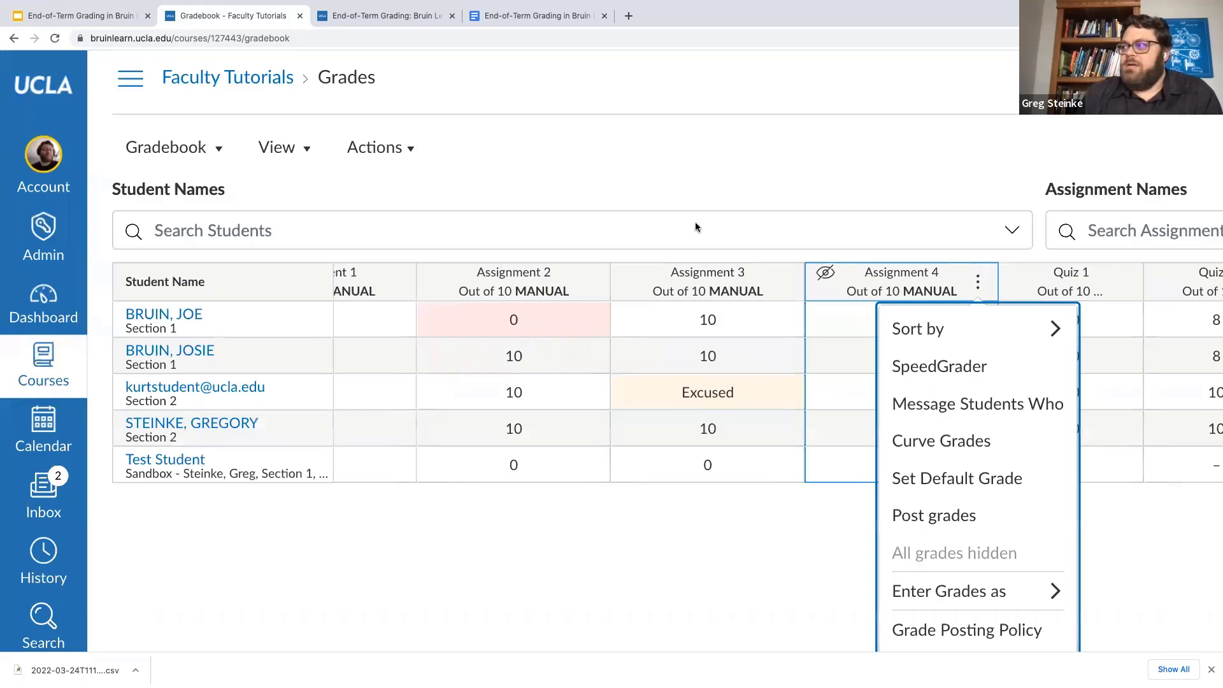
scroll(812, 354, down, 1)
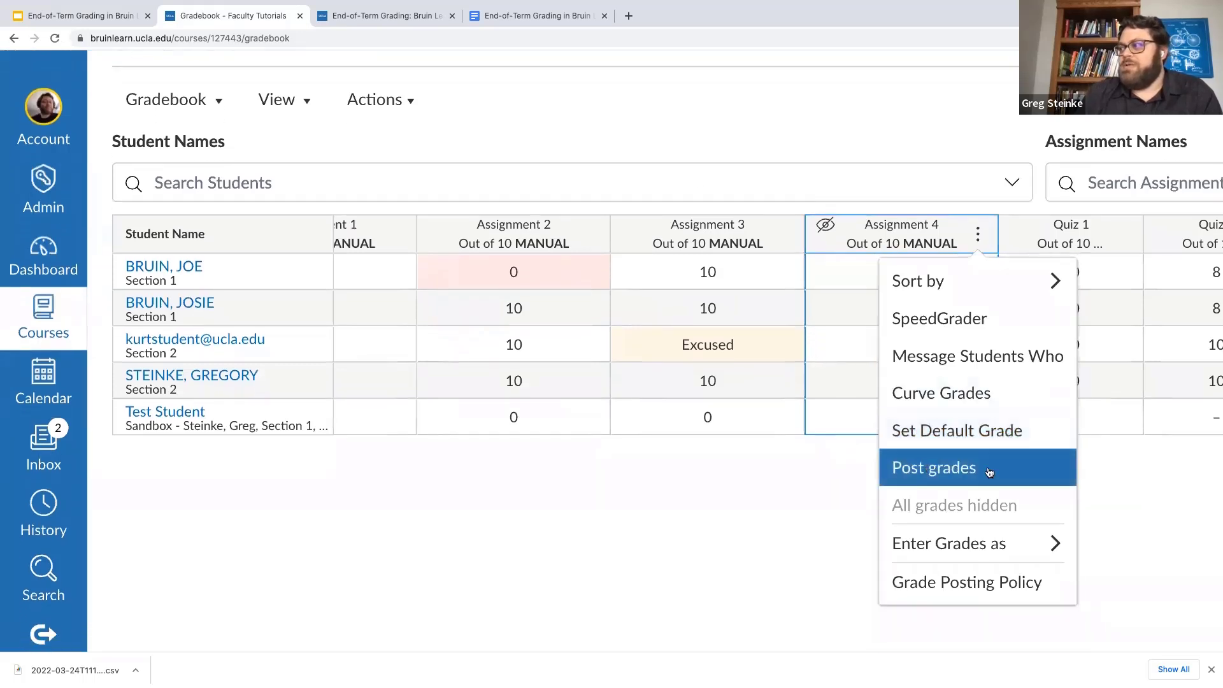
click(992, 471)
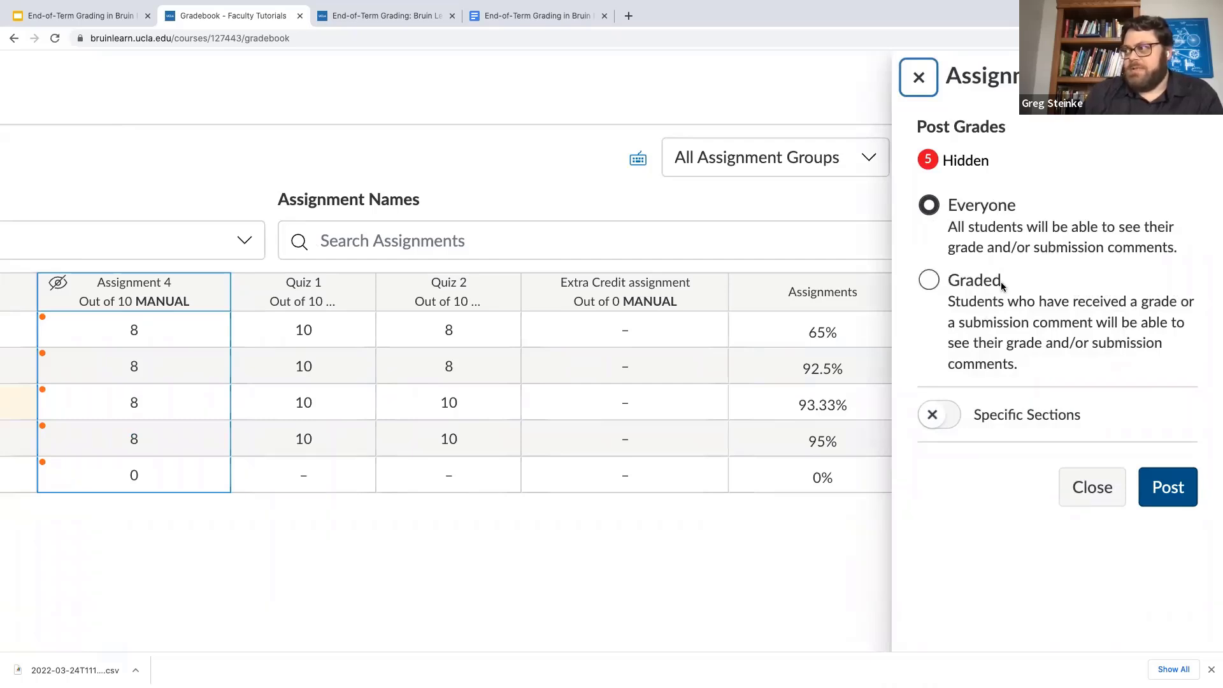
scroll(471, 329, left, 3)
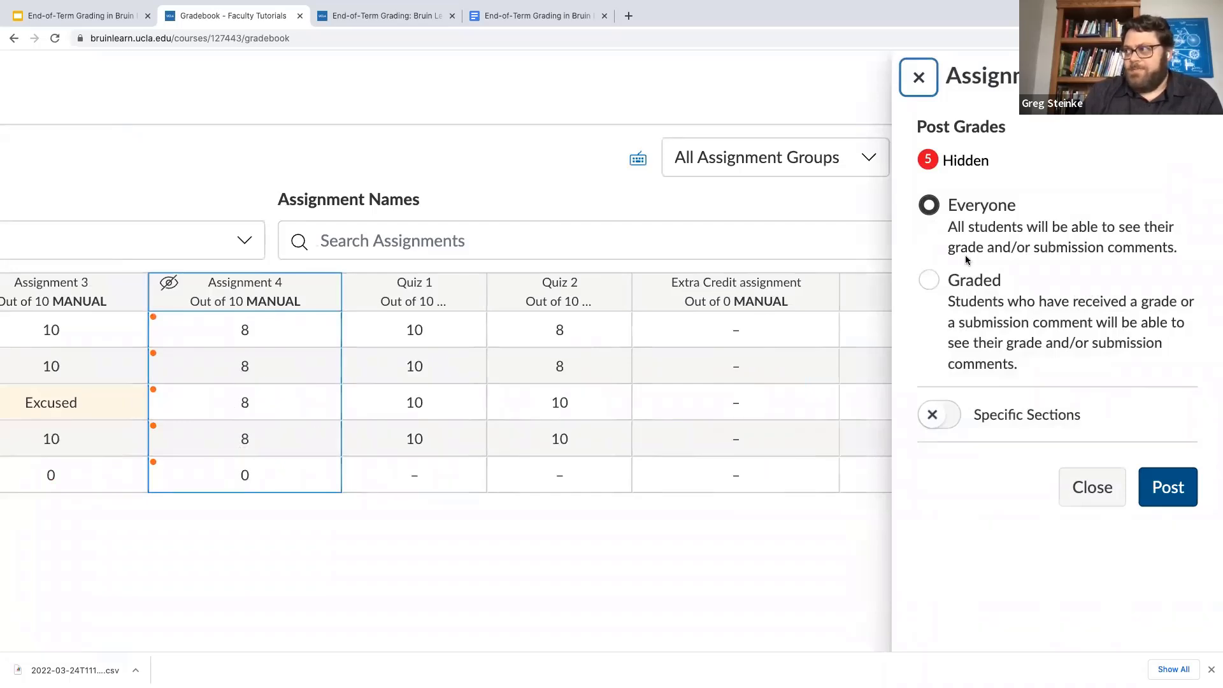
click(1167, 487)
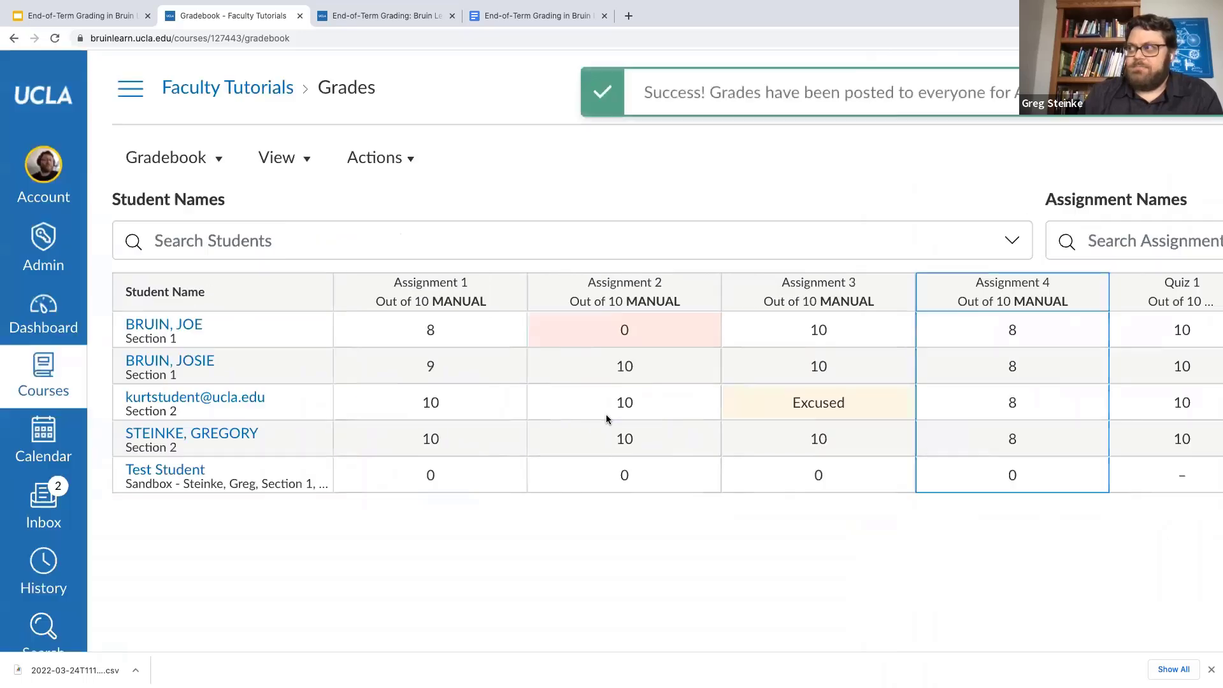
key(super+minus)
key(super+minus)
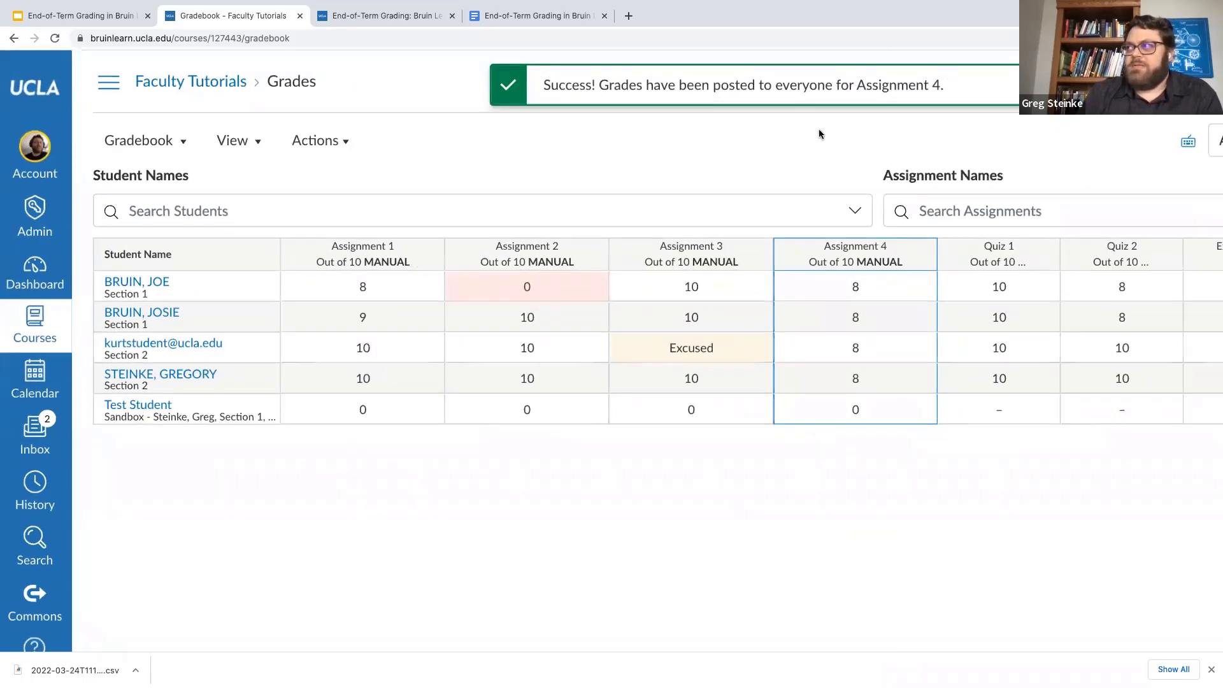
Examine the assignment group percentages and the Total column in the gradebook after the Assignment 4 grades were posted.
key(super+minus)
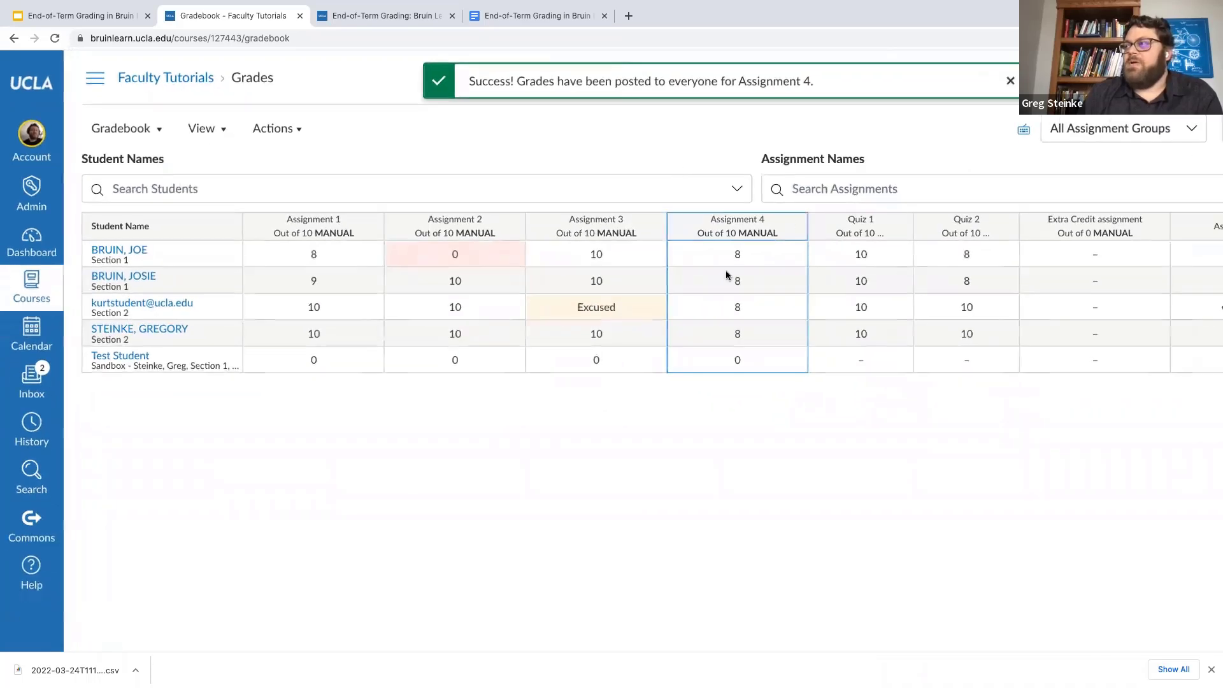
scroll(724, 270, right, 3)
scroll(725, 270, right, 2)
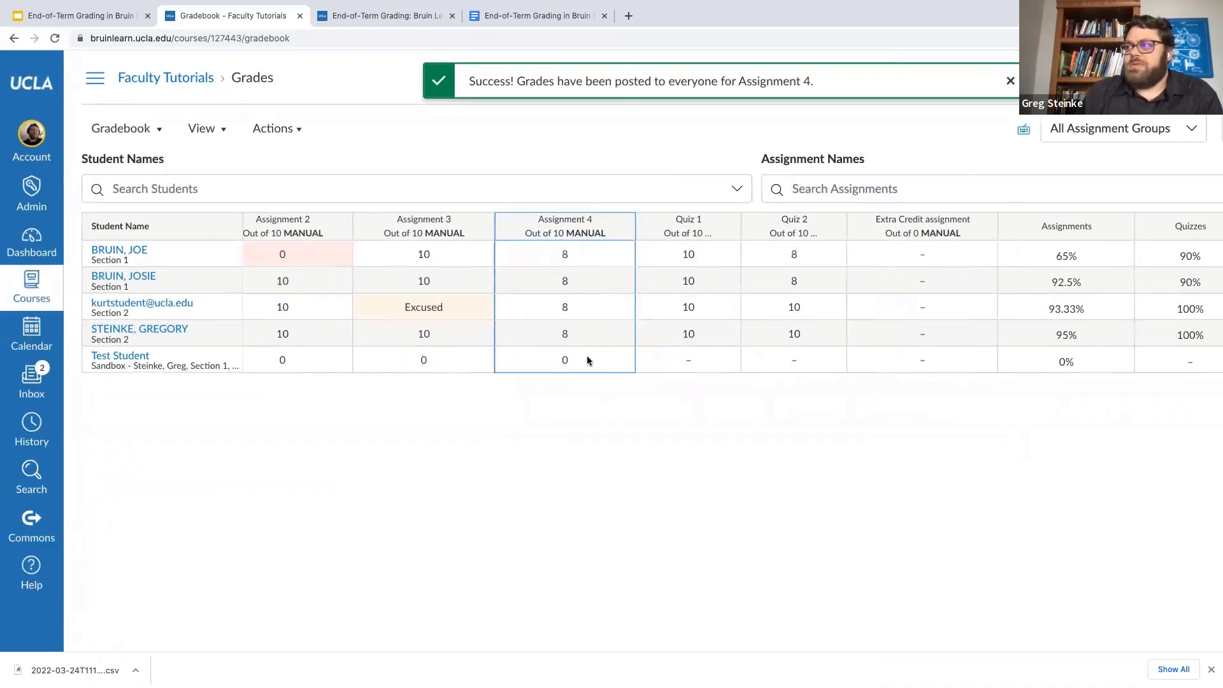
key(super+minus)
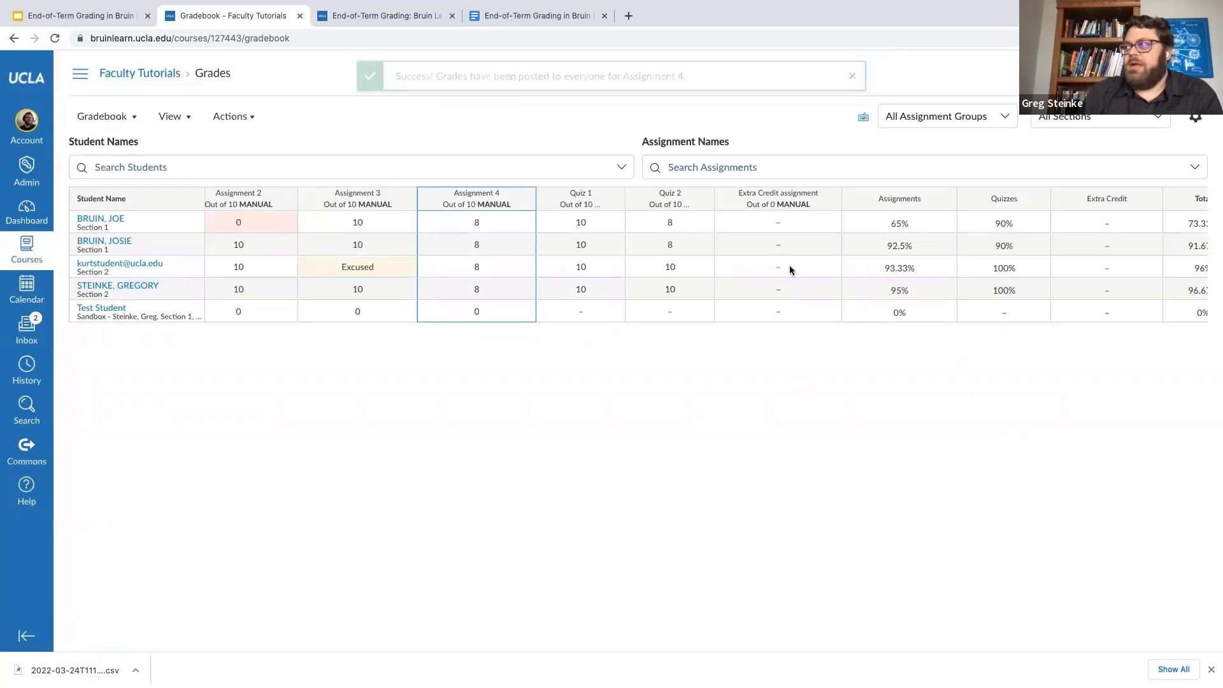
scroll(789, 268, right, 2)
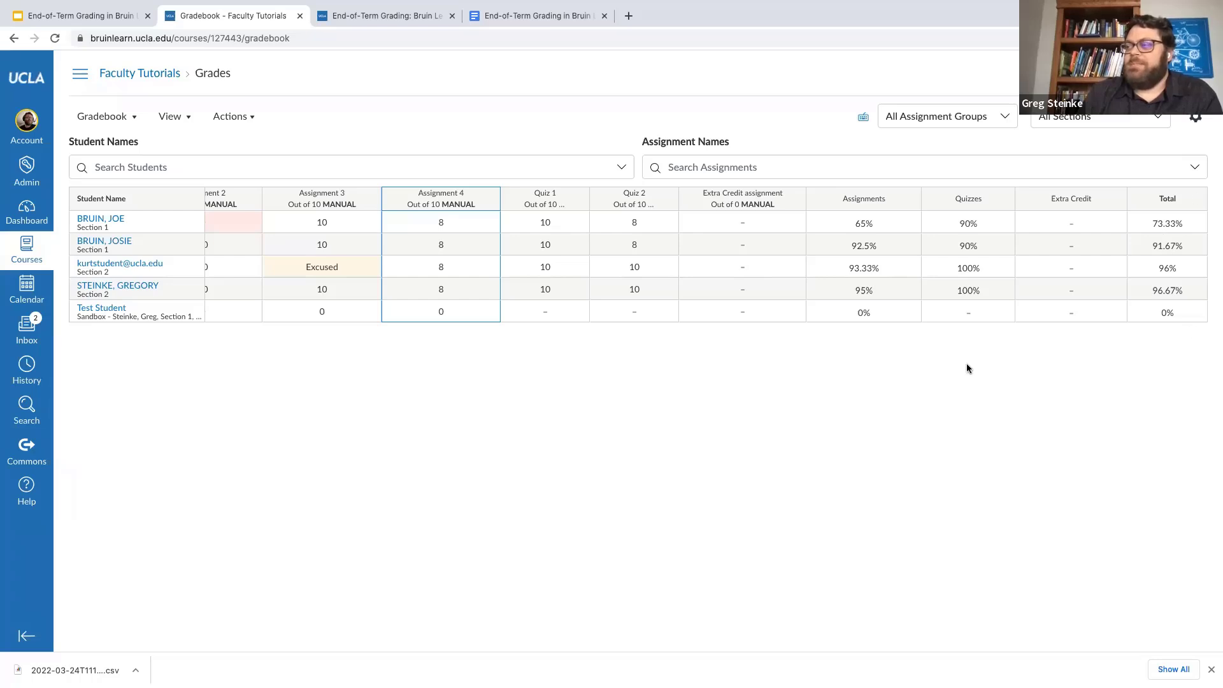
scroll(637, 261, left, 2)
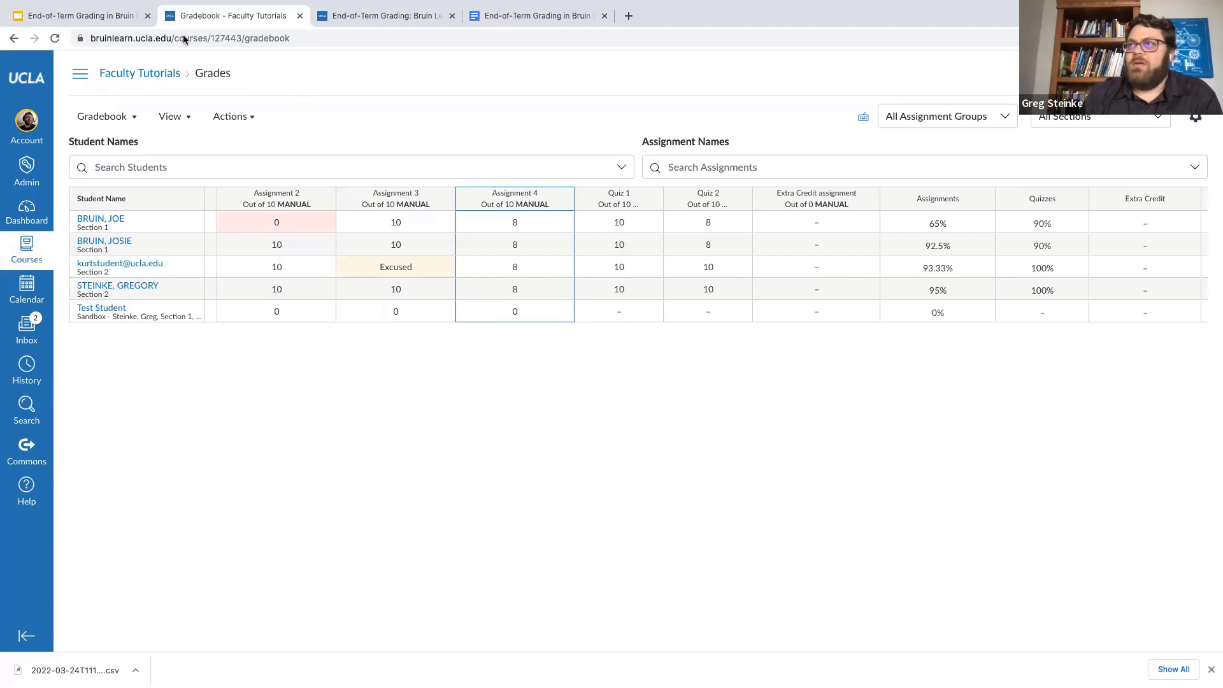
Switch to the Google Slides deck and review the slides on entering zeros, excusing assignments and posting hidden grades.
click(123, 20)
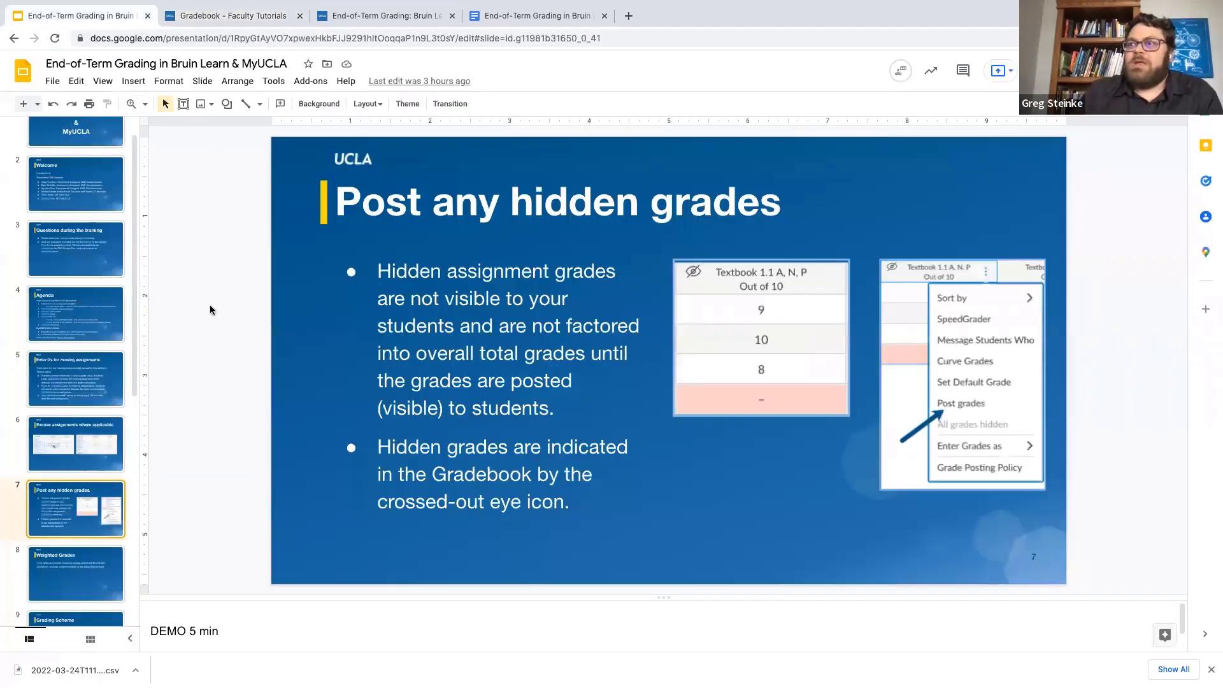
click(90, 380)
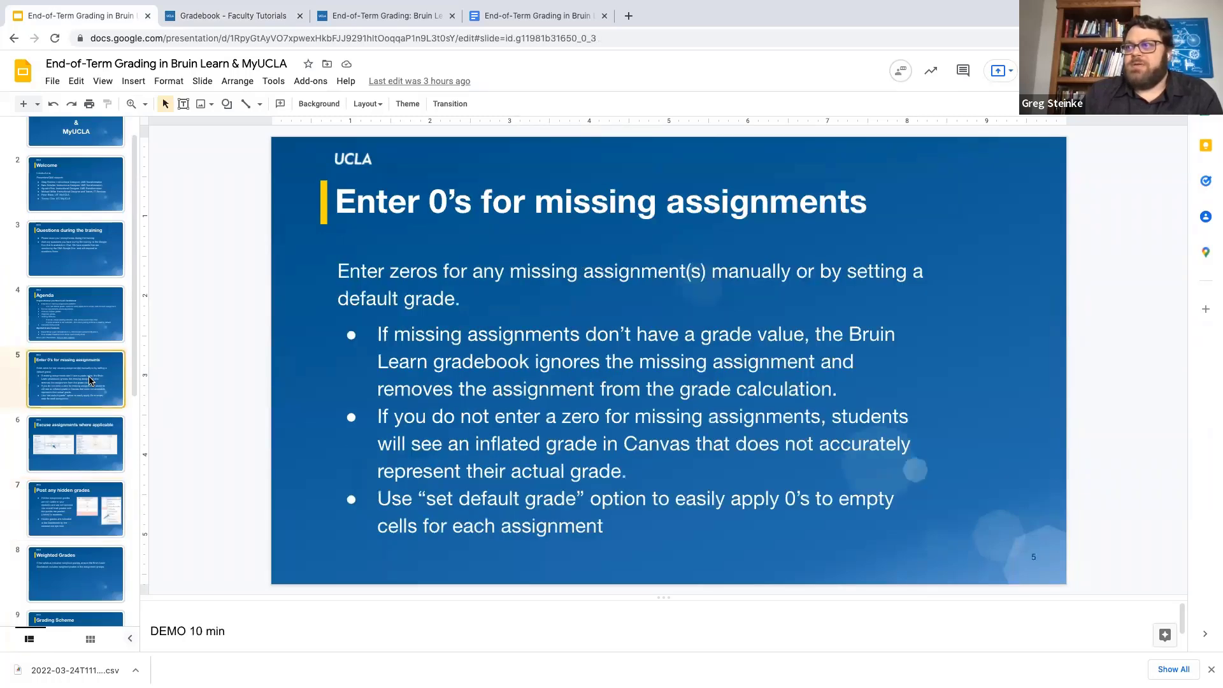
click(109, 426)
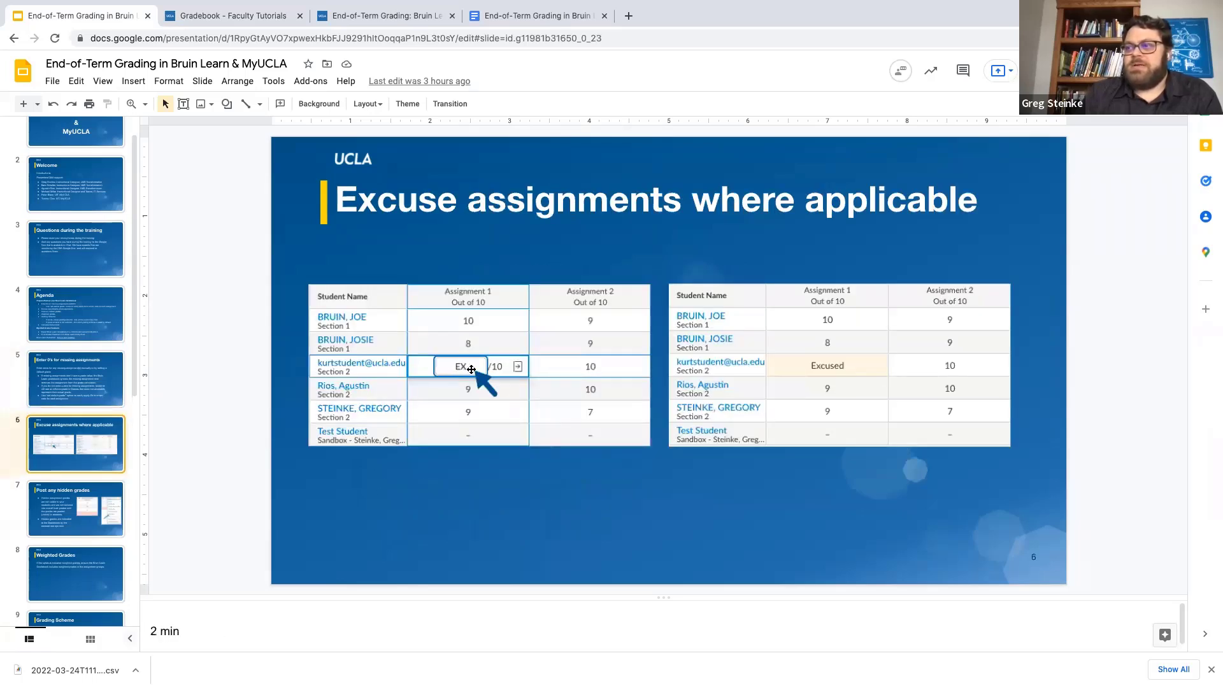
click(73, 492)
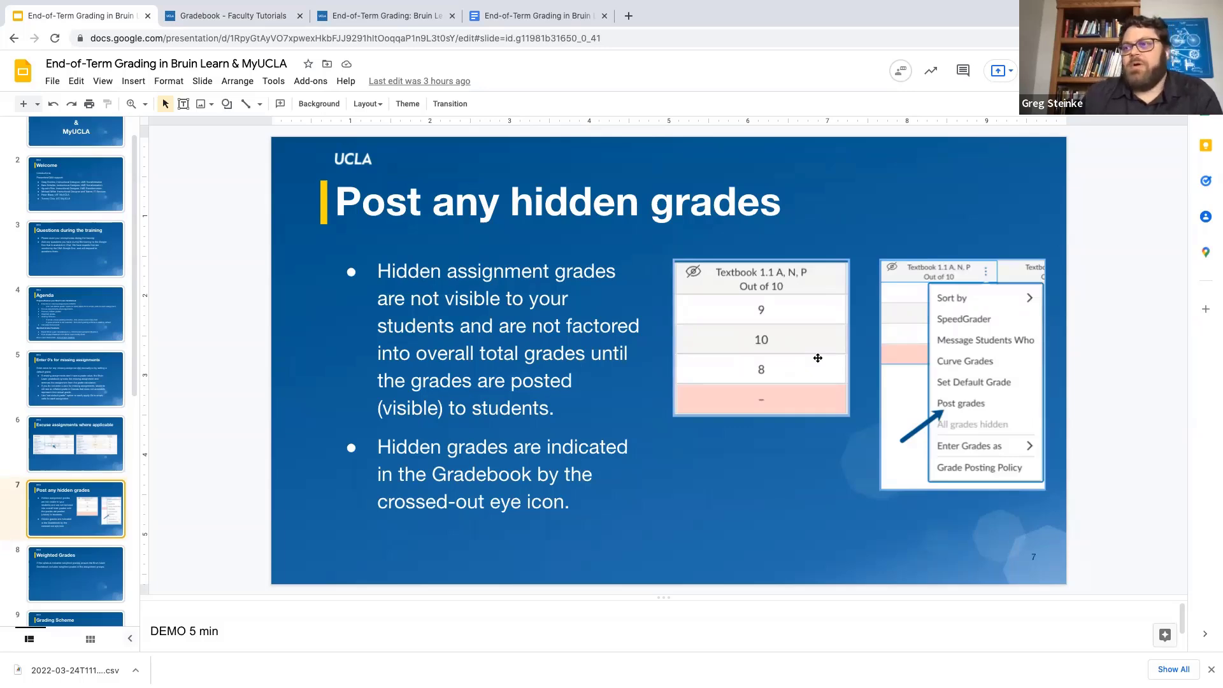
Show the "Weighted Grades" slide in the deck.
scroll(80, 440, down, 2)
scroll(80, 440, down, 3)
click(79, 447)
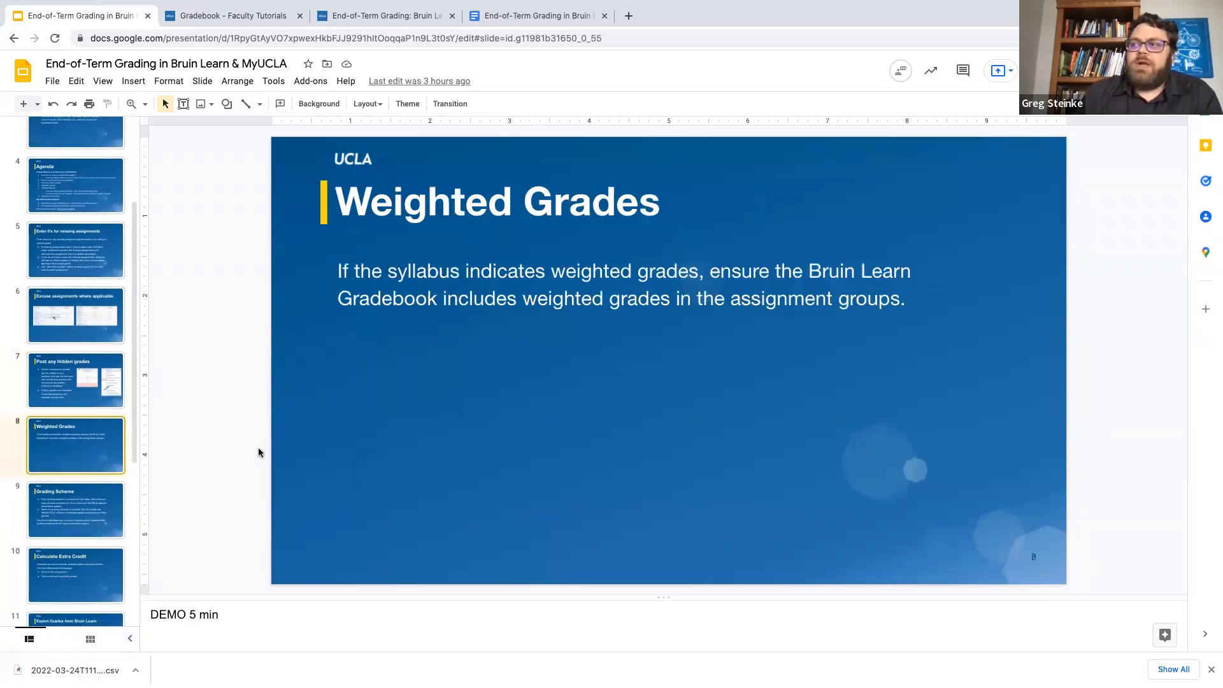
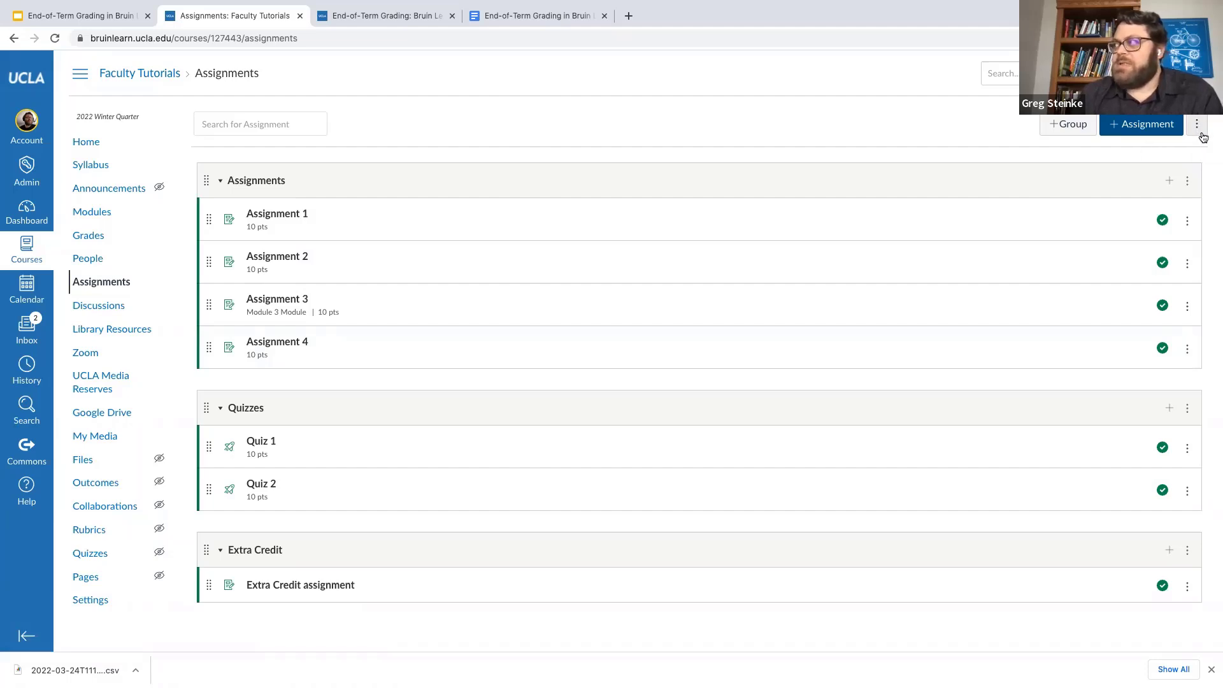
Weight the final grade by assignment groups with Assignments 80%, Quizzes 20% and Extra Credit 0%, and save the setting.
click(1201, 134)
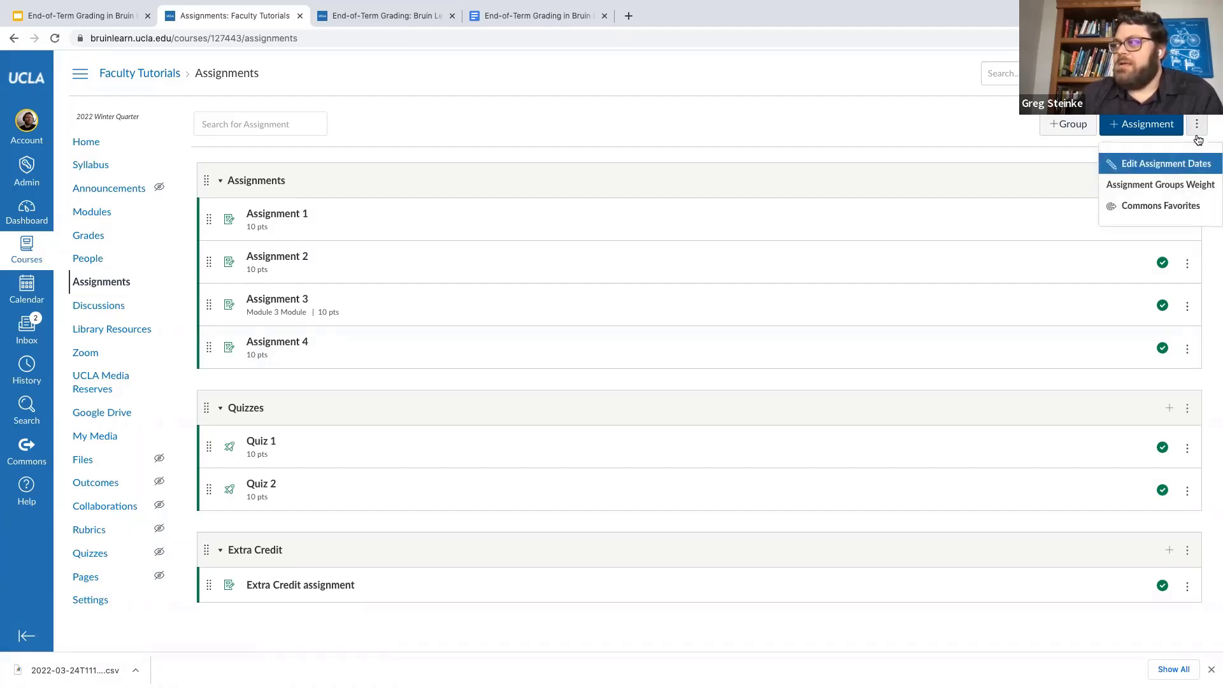
click(1143, 187)
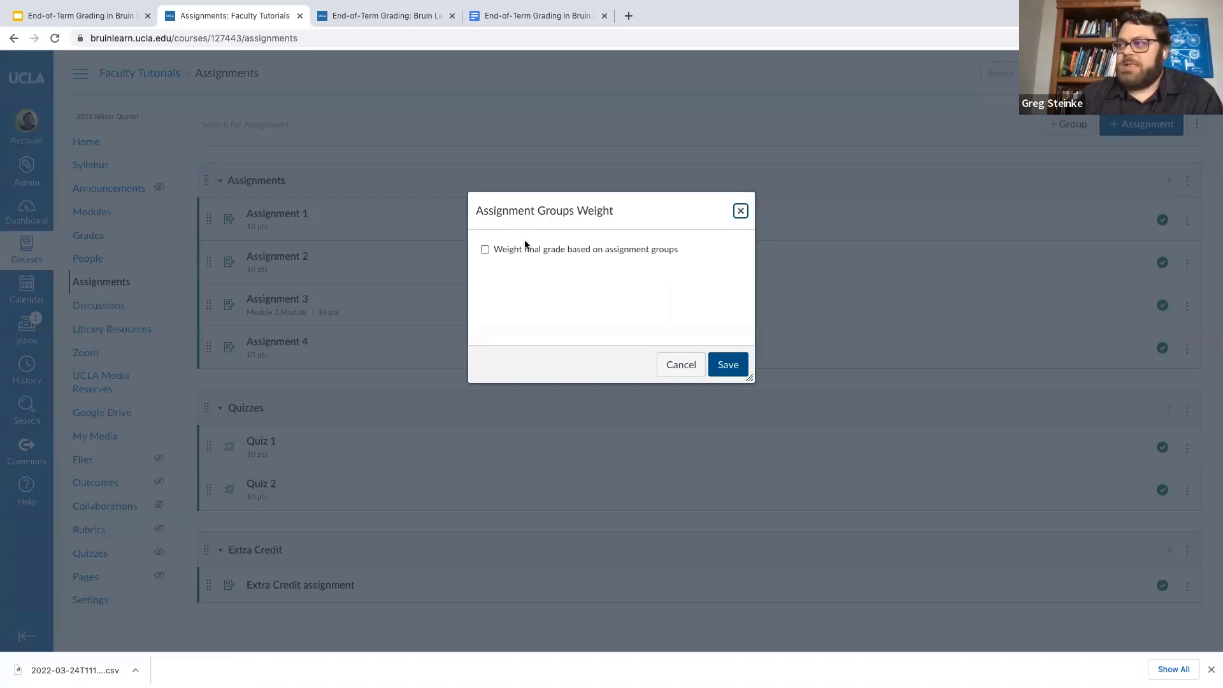
click(486, 250)
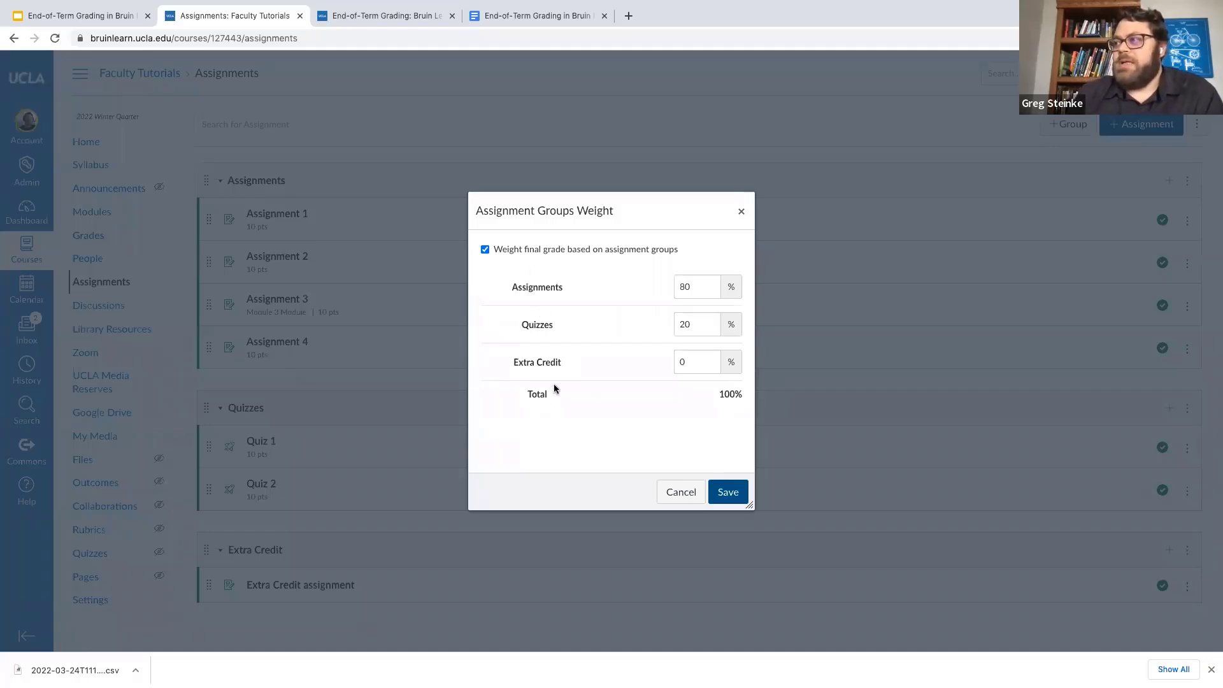
drag(511, 286, 570, 292)
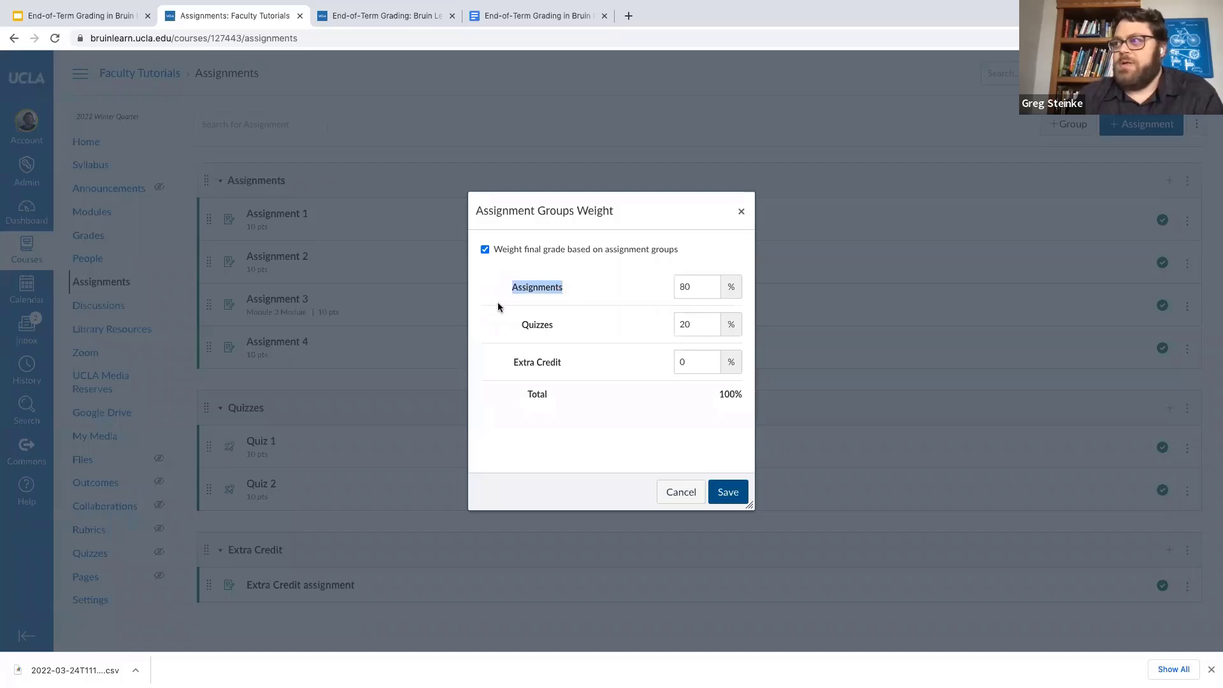
click(530, 325)
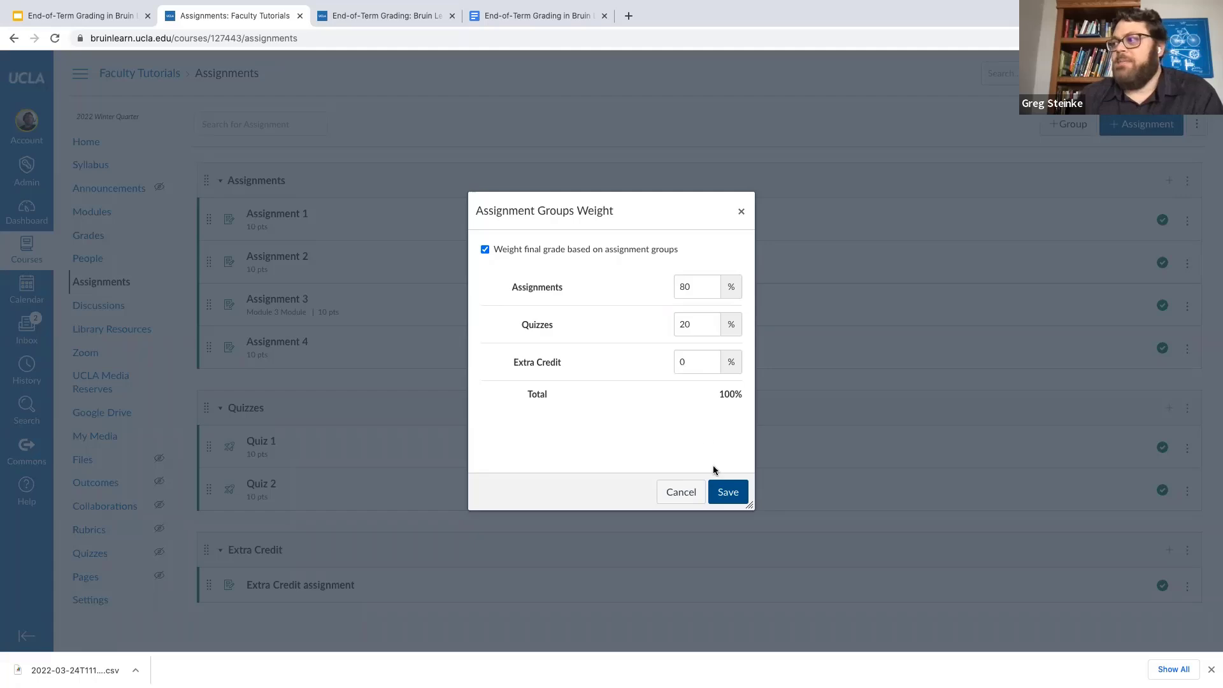
click(728, 492)
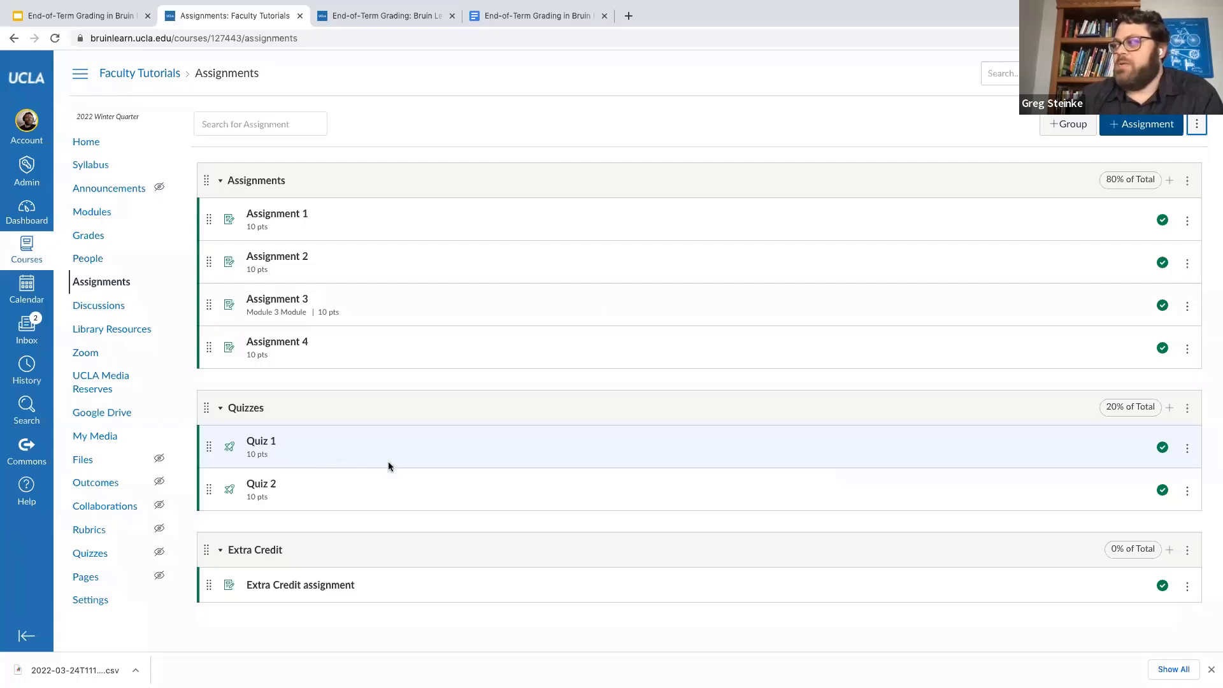
Open the course gradebook and check the weighted group columns and the Total column.
click(101, 239)
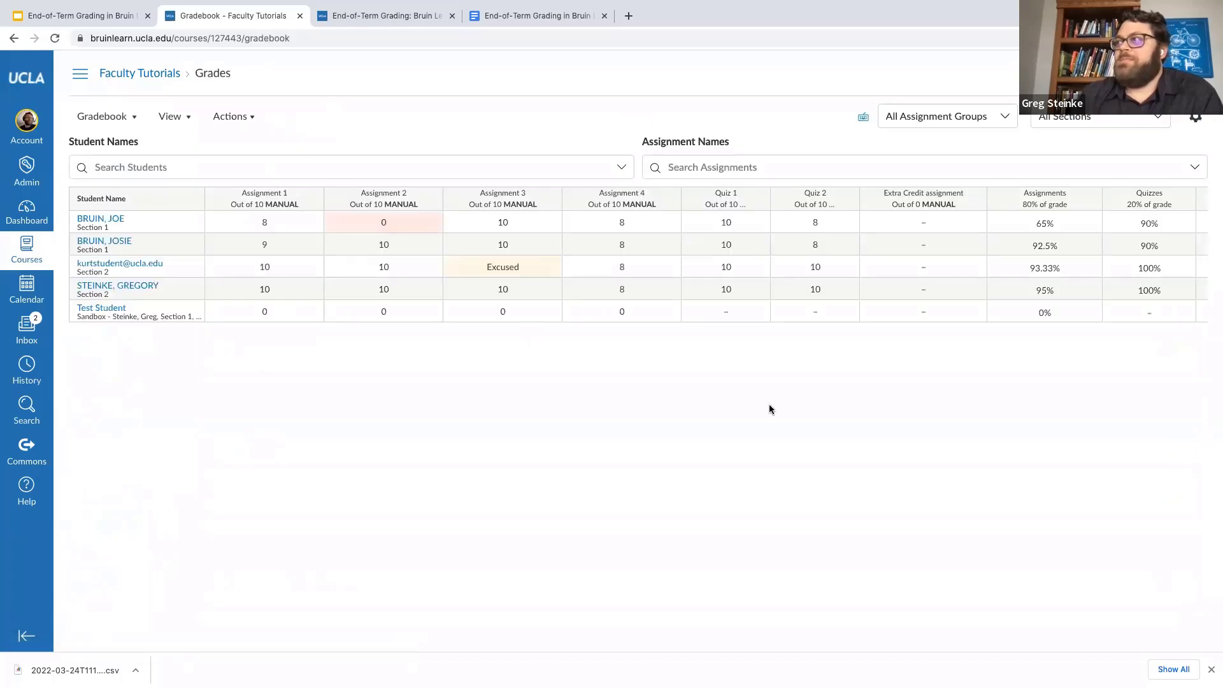
scroll(950, 267, right, 5)
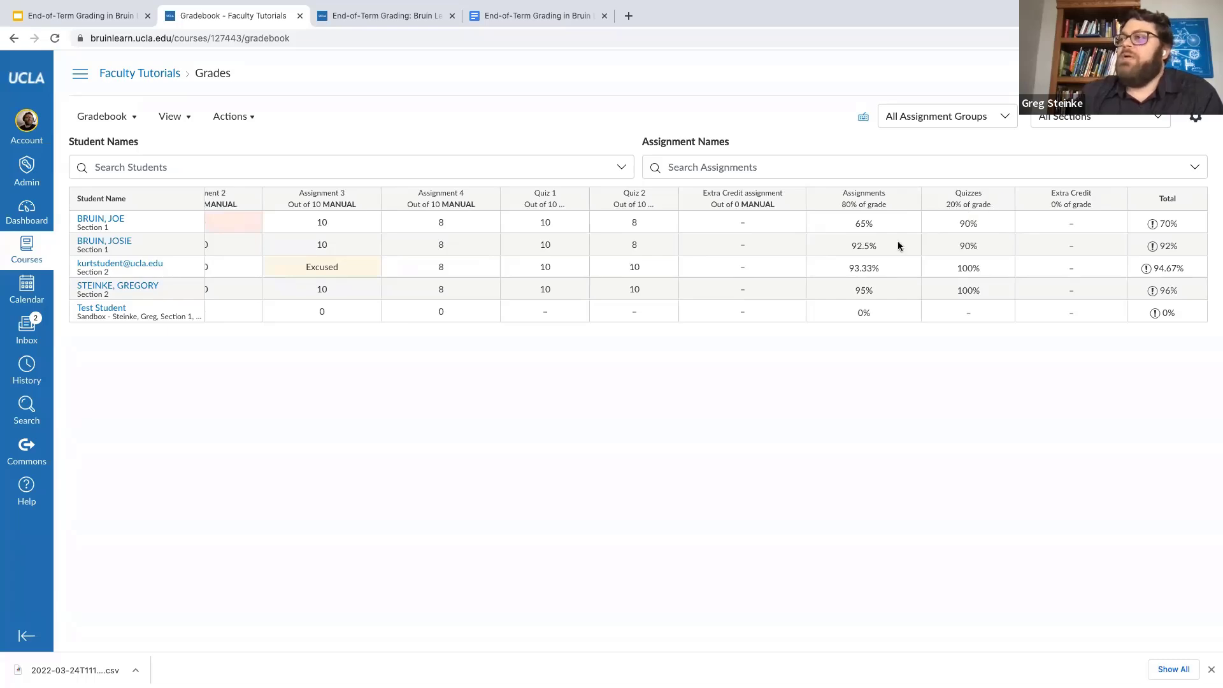
scroll(904, 287, left, 2)
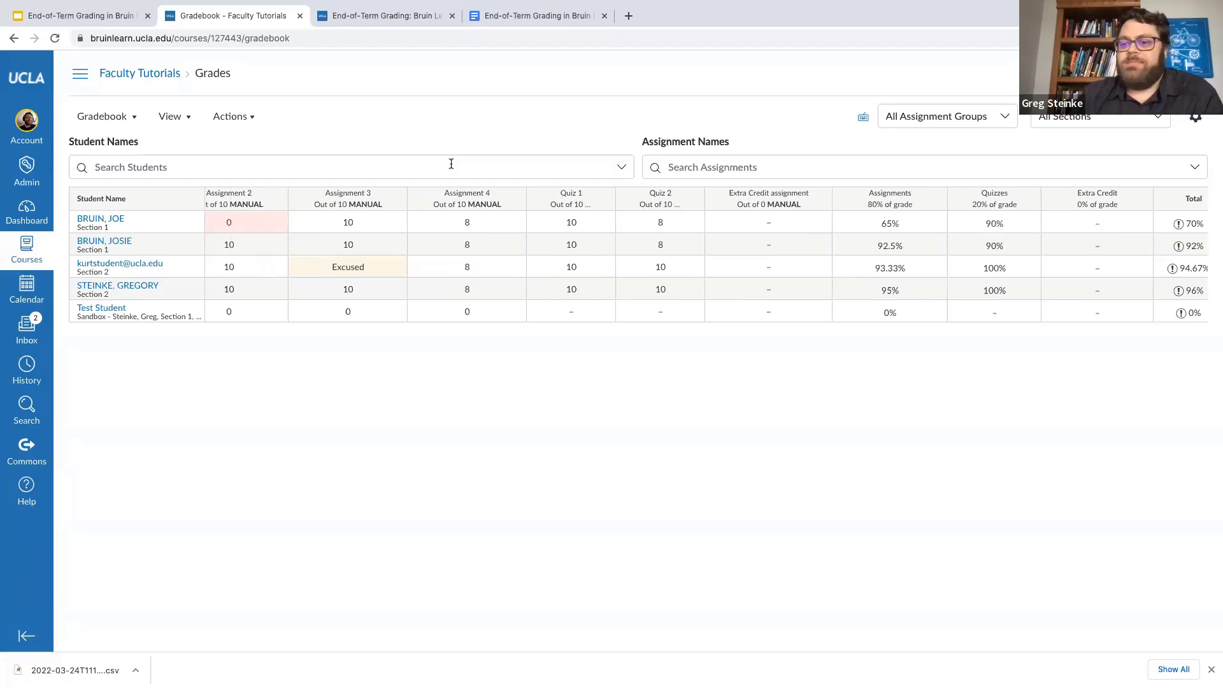
Return to the course's Assignments page, turn off weighting of the final grade by assignment groups and save.
click(144, 74)
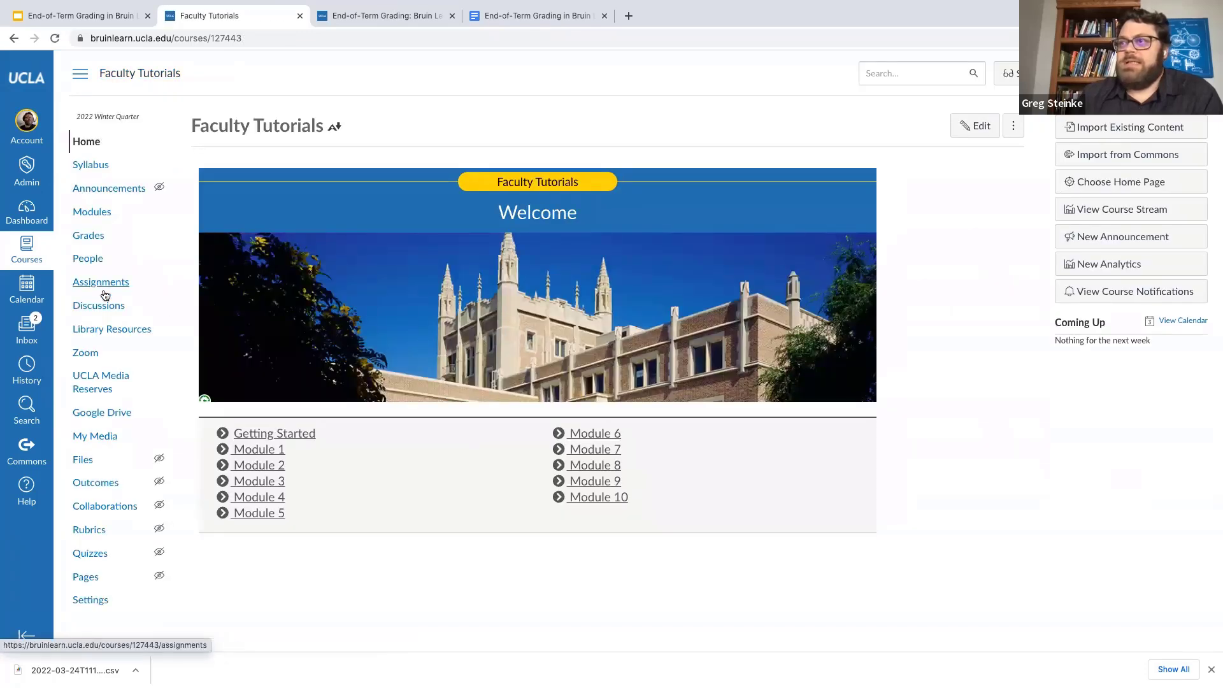
click(142, 290)
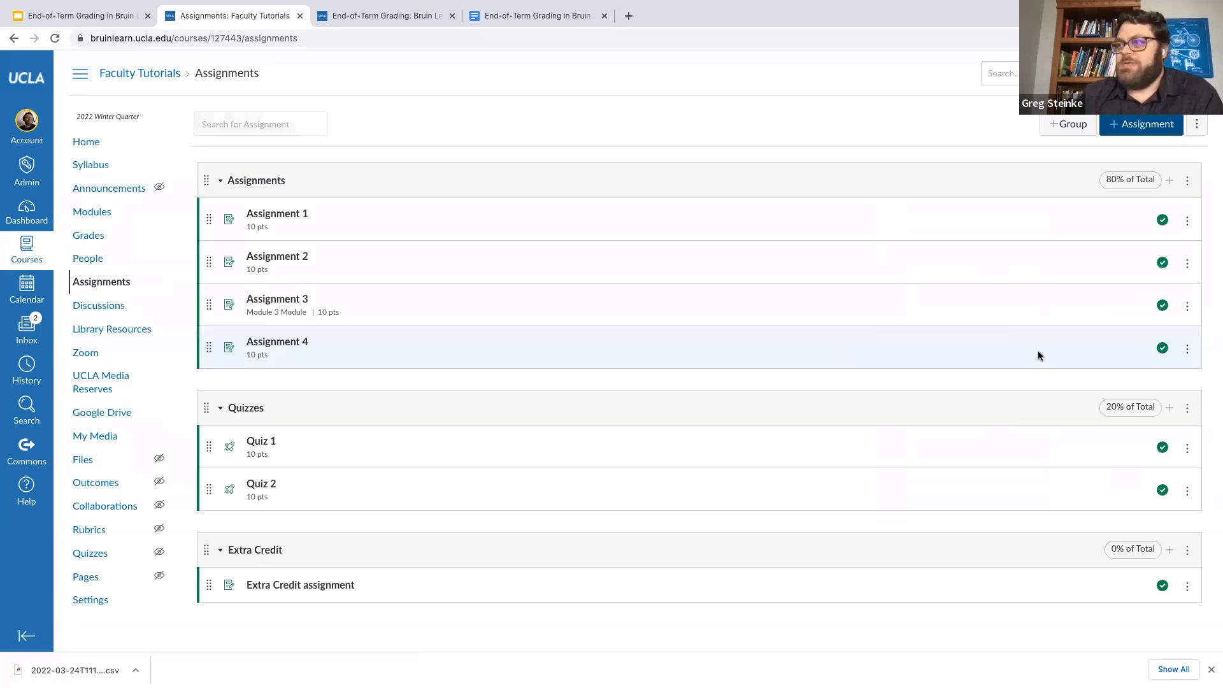
click(1196, 124)
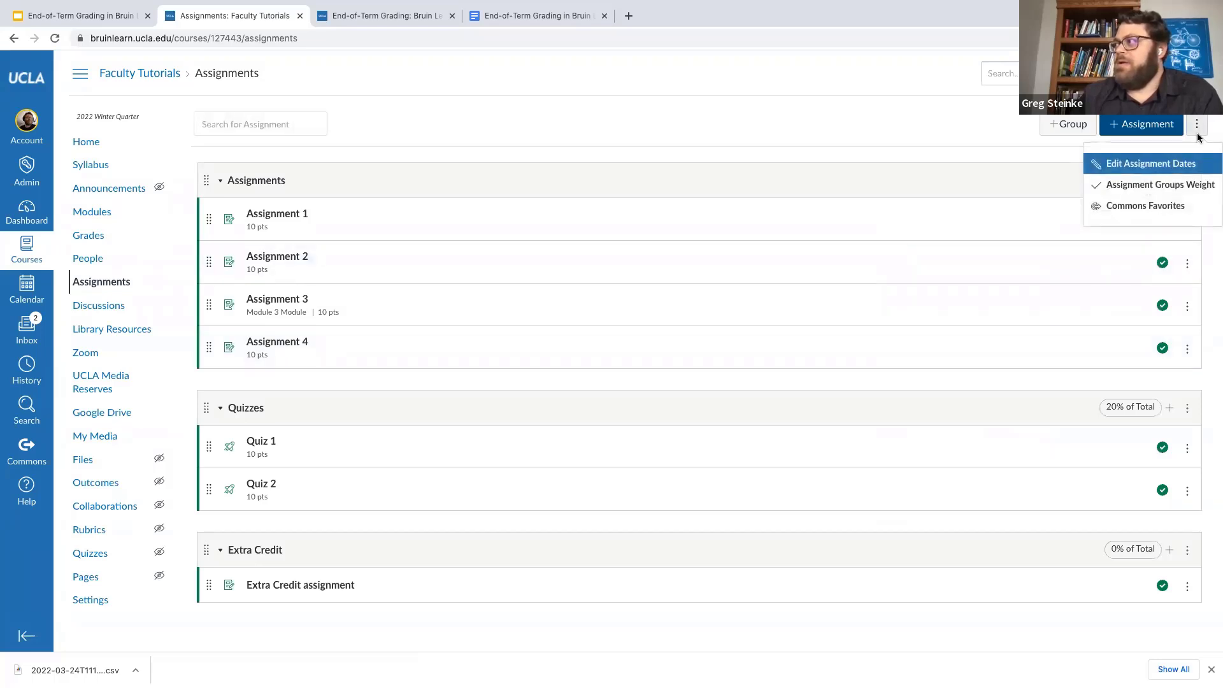
click(1155, 184)
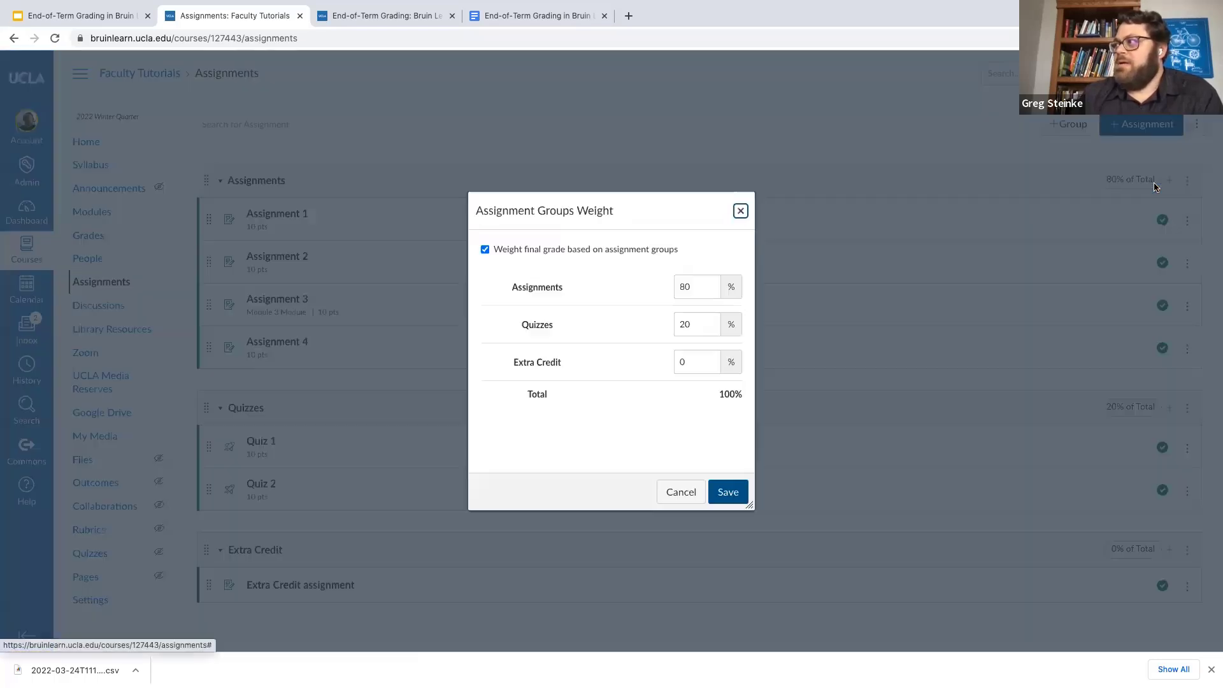
click(485, 251)
click(732, 364)
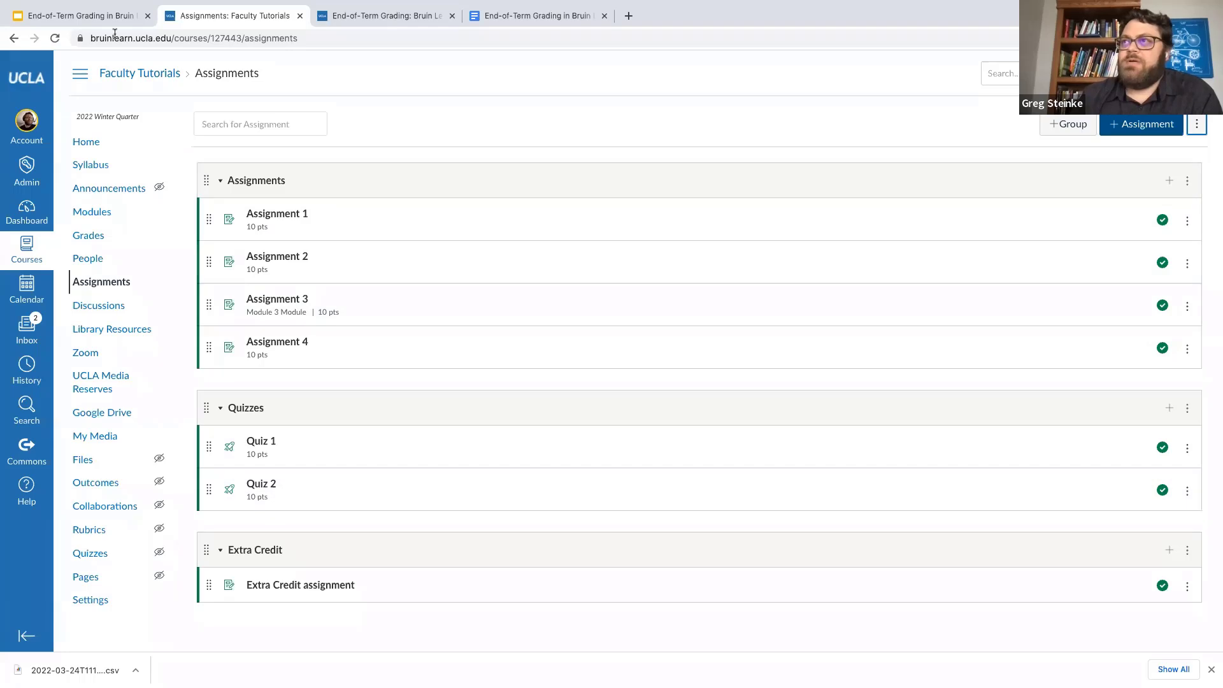
Switch to the Google Slides deck and show the "Grading Scheme" slide.
click(99, 18)
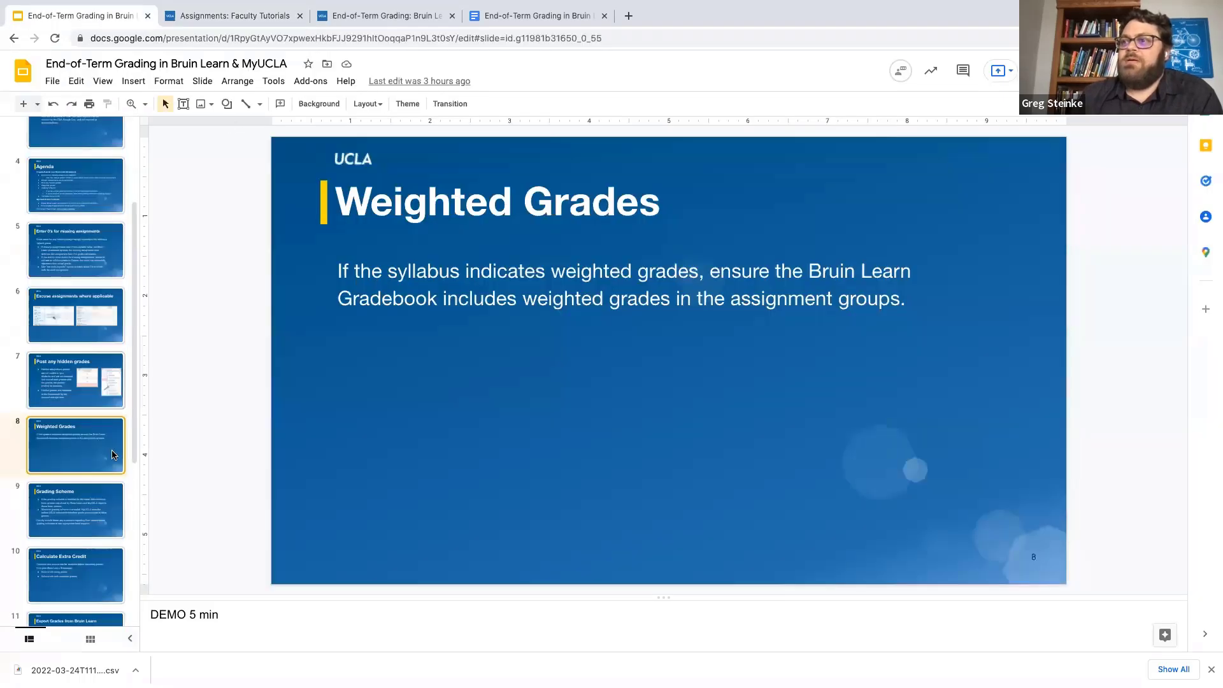
click(51, 510)
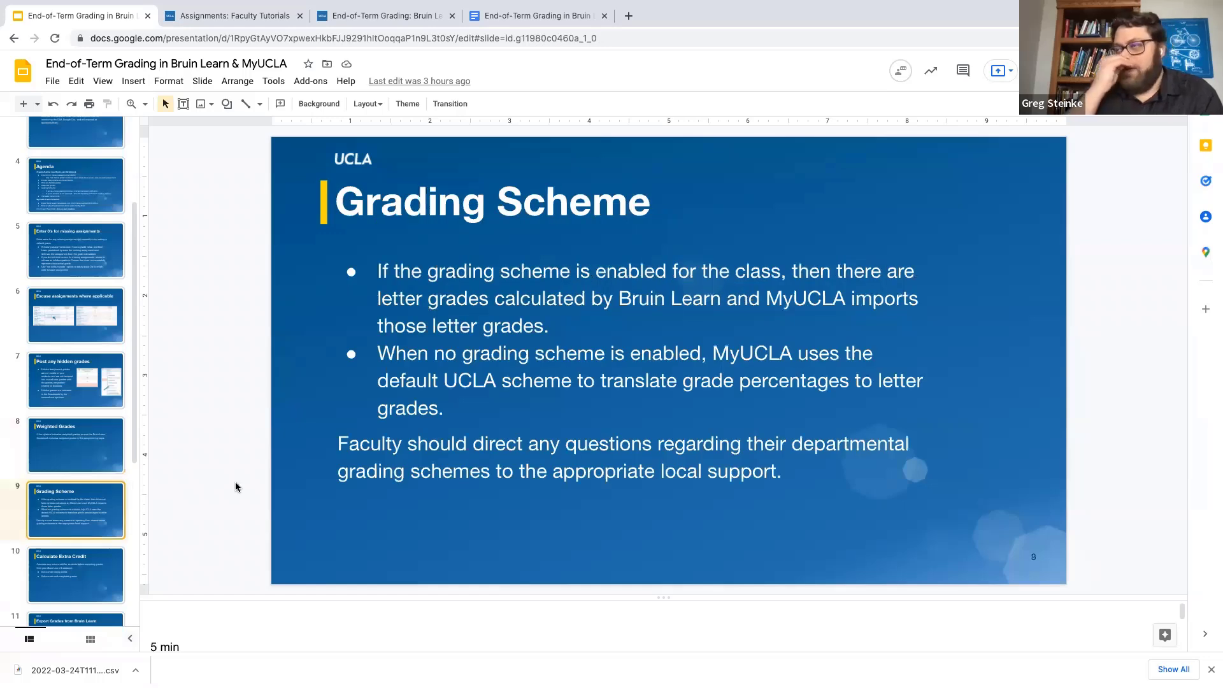
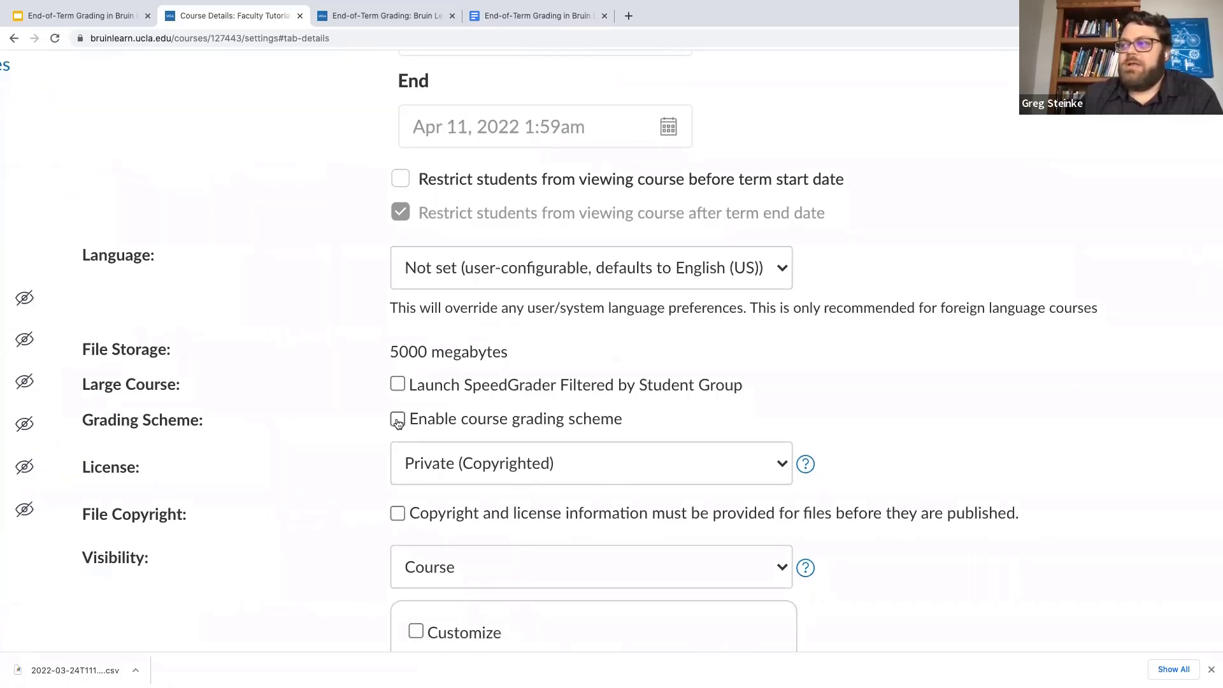
Enable the course grading scheme in the Bruin Learn course details and display the grade ranges of the default scheme.
click(398, 420)
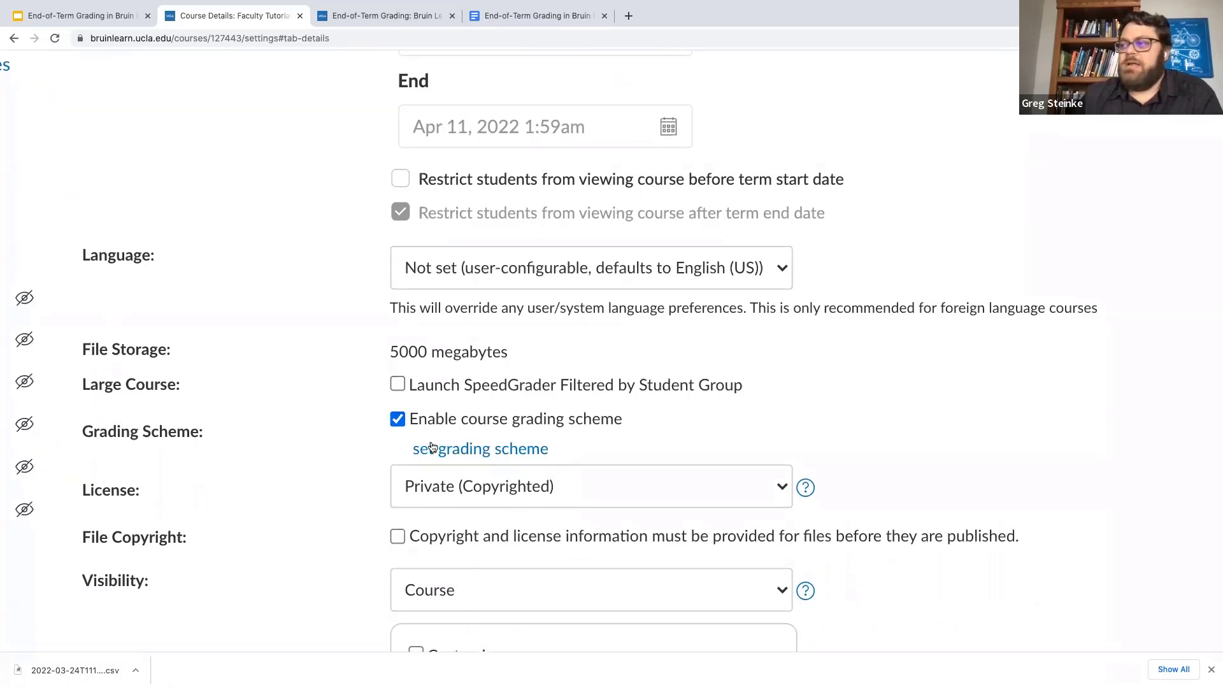
click(541, 448)
scroll(739, 396, down, 1)
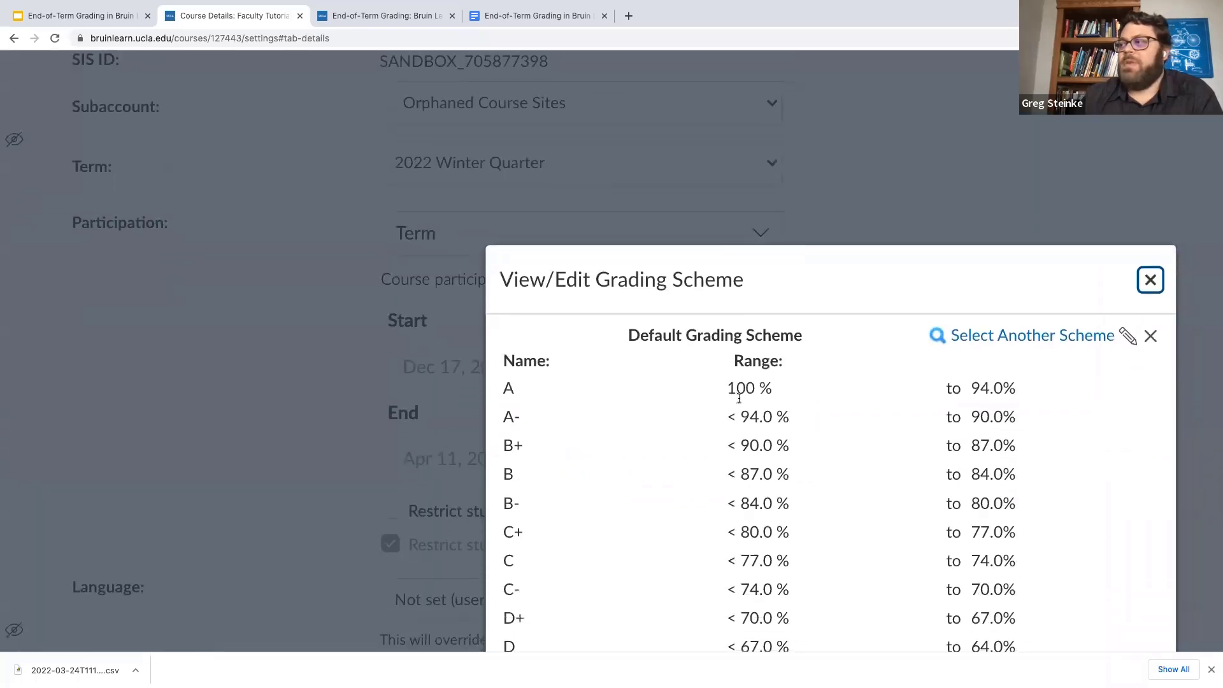
scroll(739, 396, right, 1)
scroll(738, 396, down, 2)
scroll(739, 400, right, 2)
scroll(739, 400, down, 3)
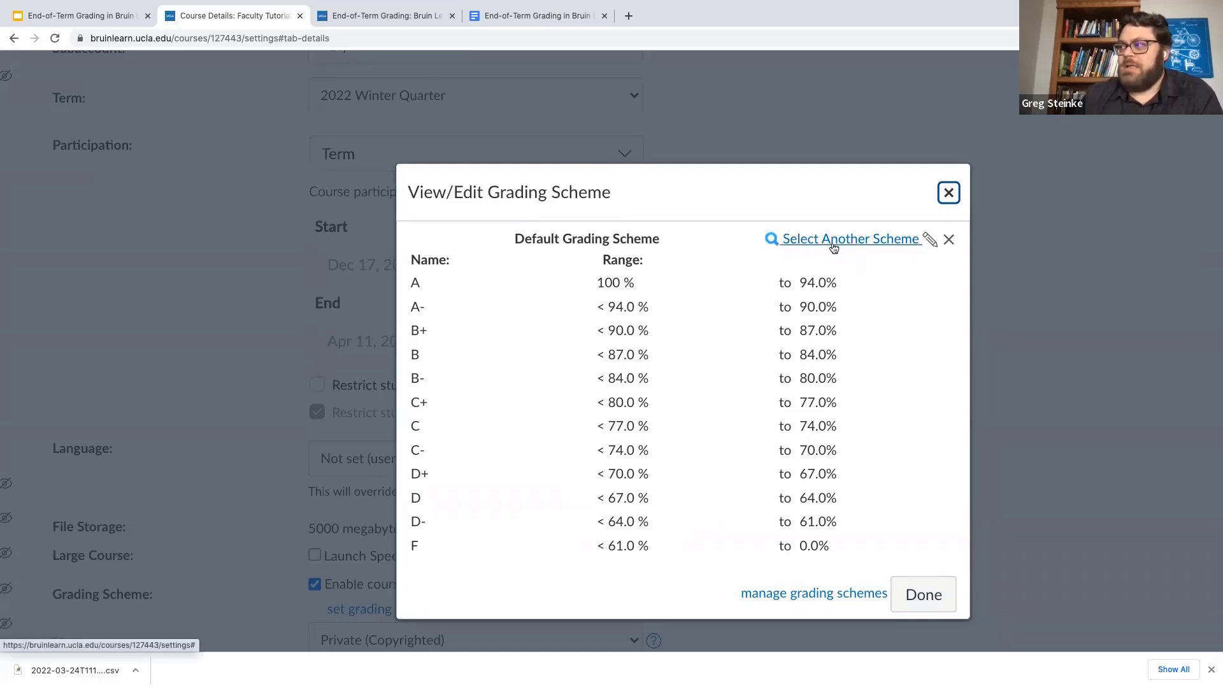
Replace the default grading scheme with the UCLA Standard Grading Scheme and finish the scheme selection.
click(864, 240)
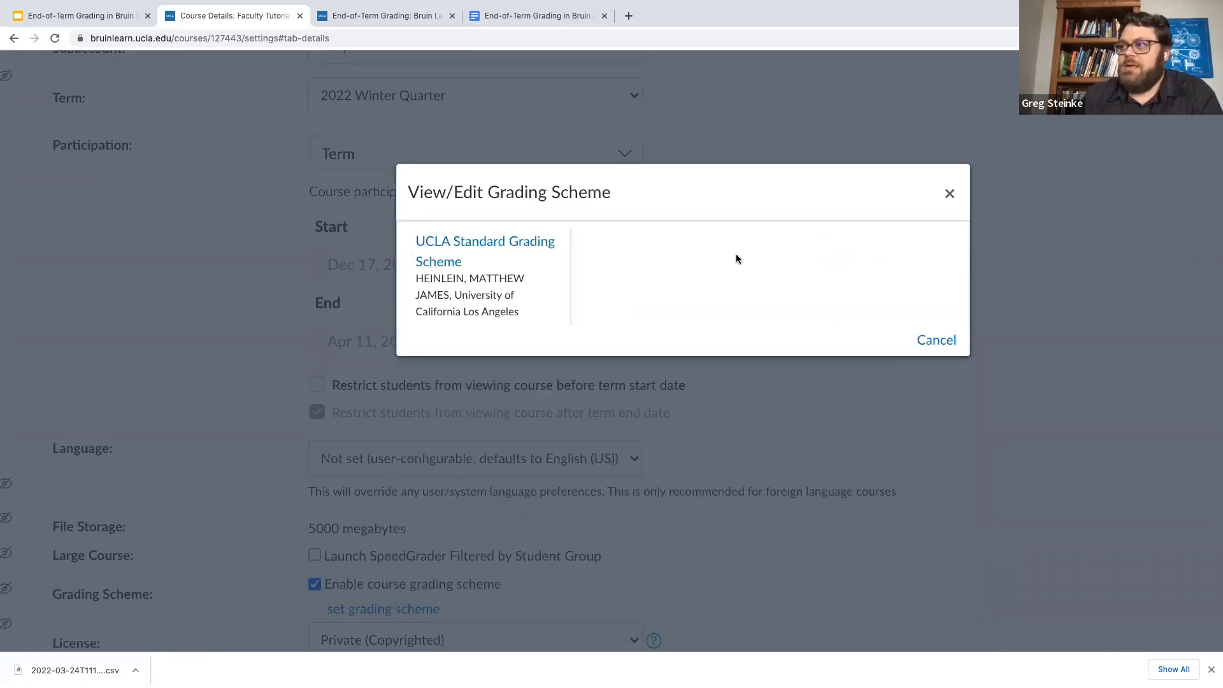
click(457, 260)
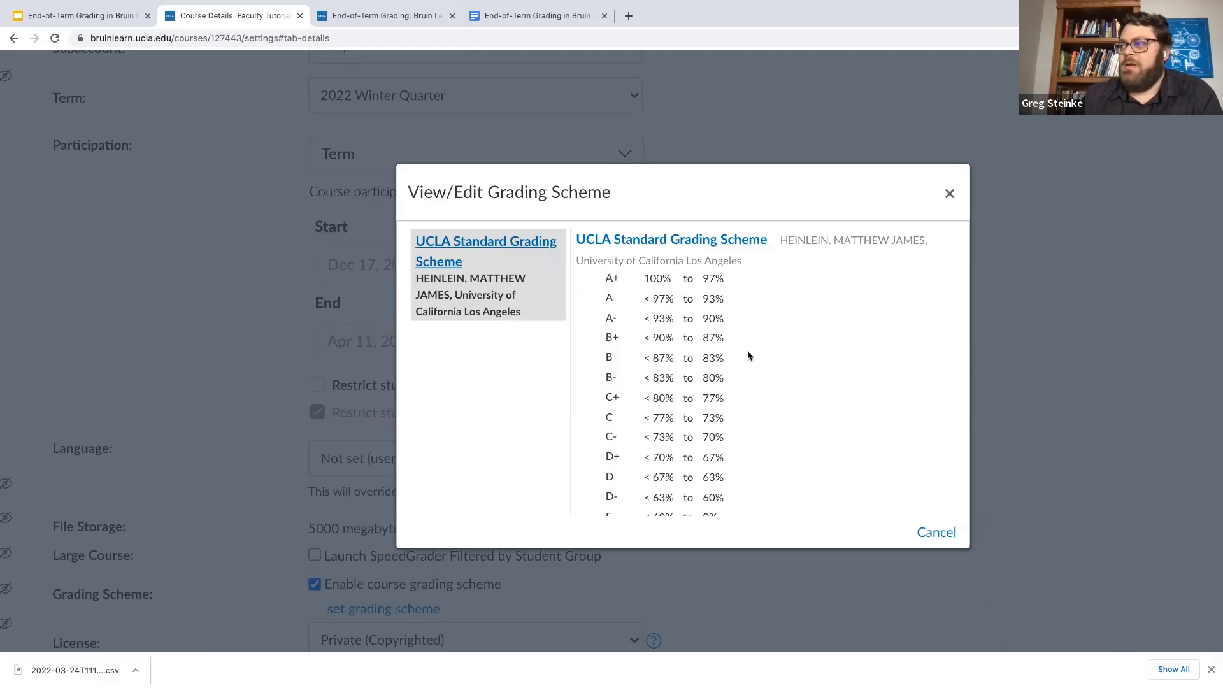
scroll(748, 355, down, 2)
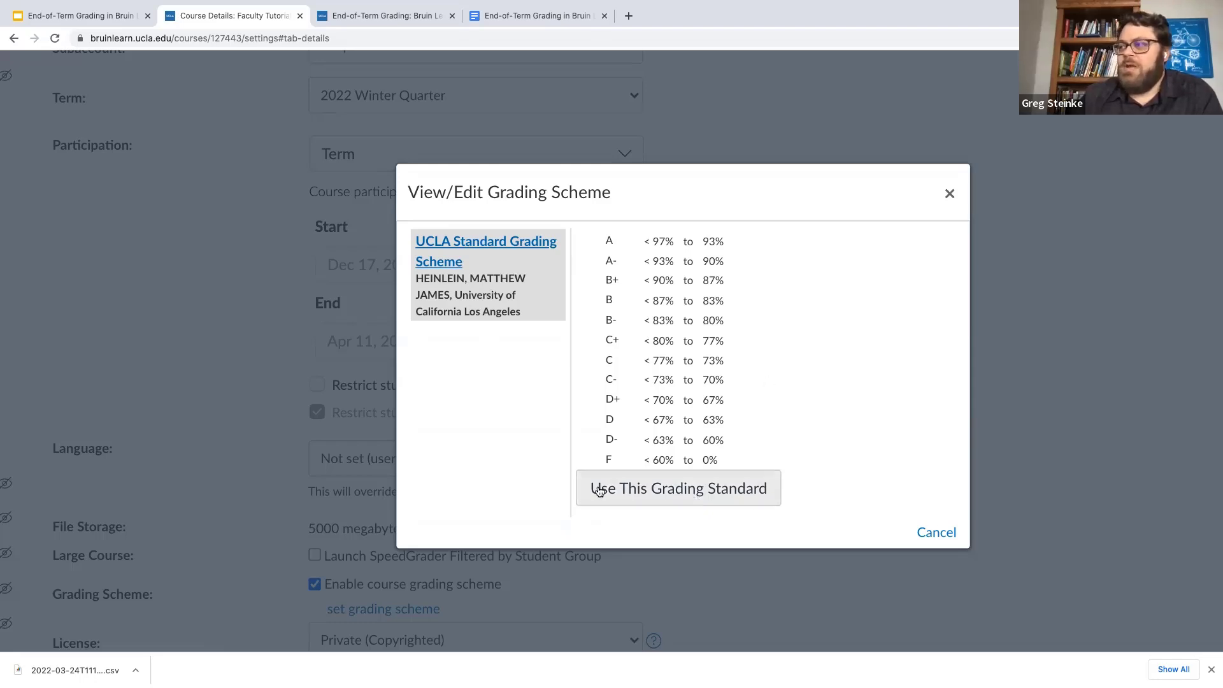
click(741, 497)
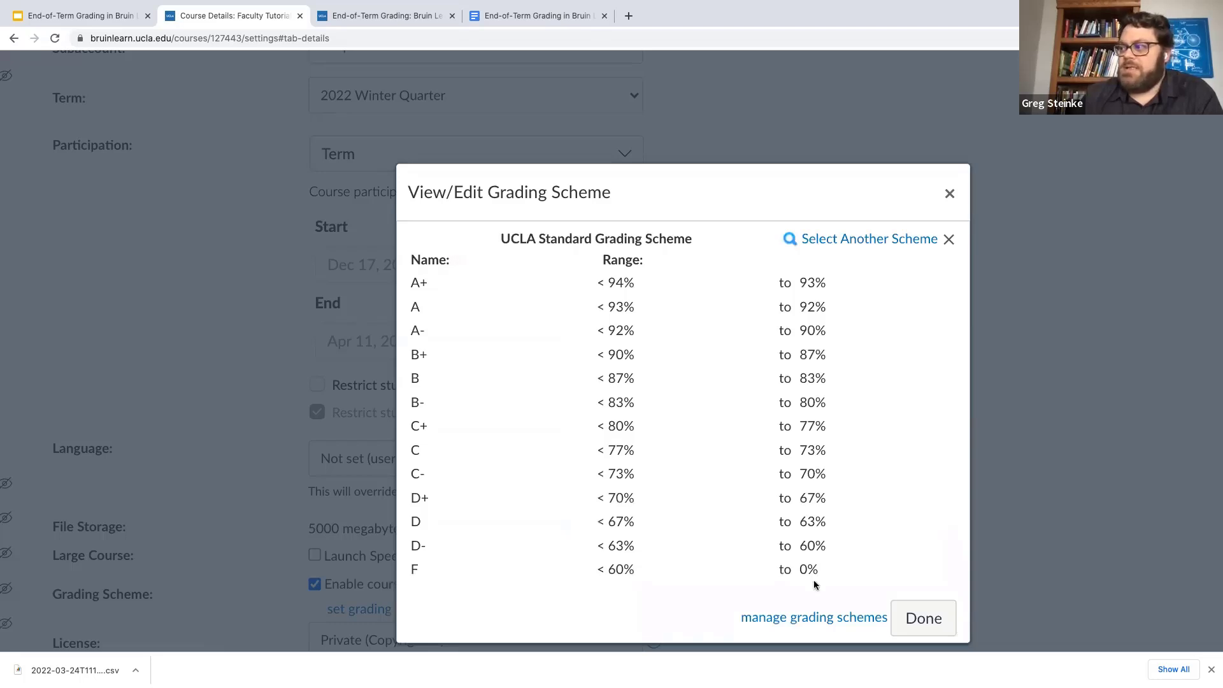
click(925, 619)
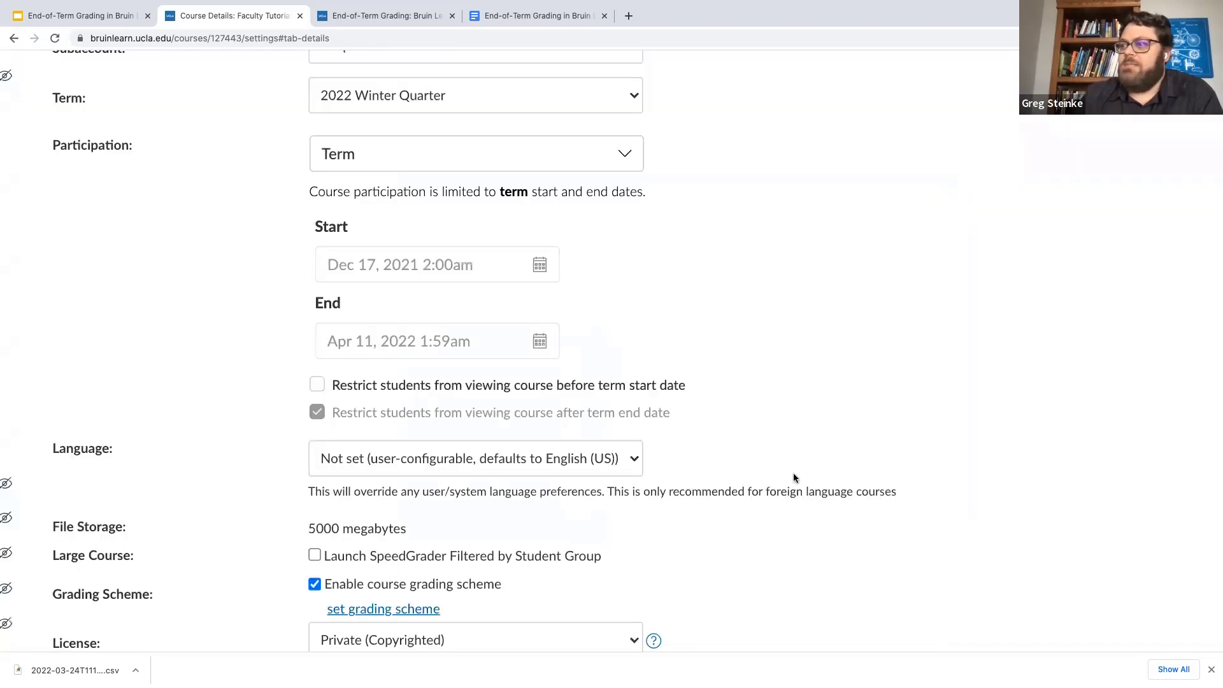
Save the updated course details with the course grading scheme enabled.
scroll(792, 474, down, 5)
scroll(775, 462, down, 3)
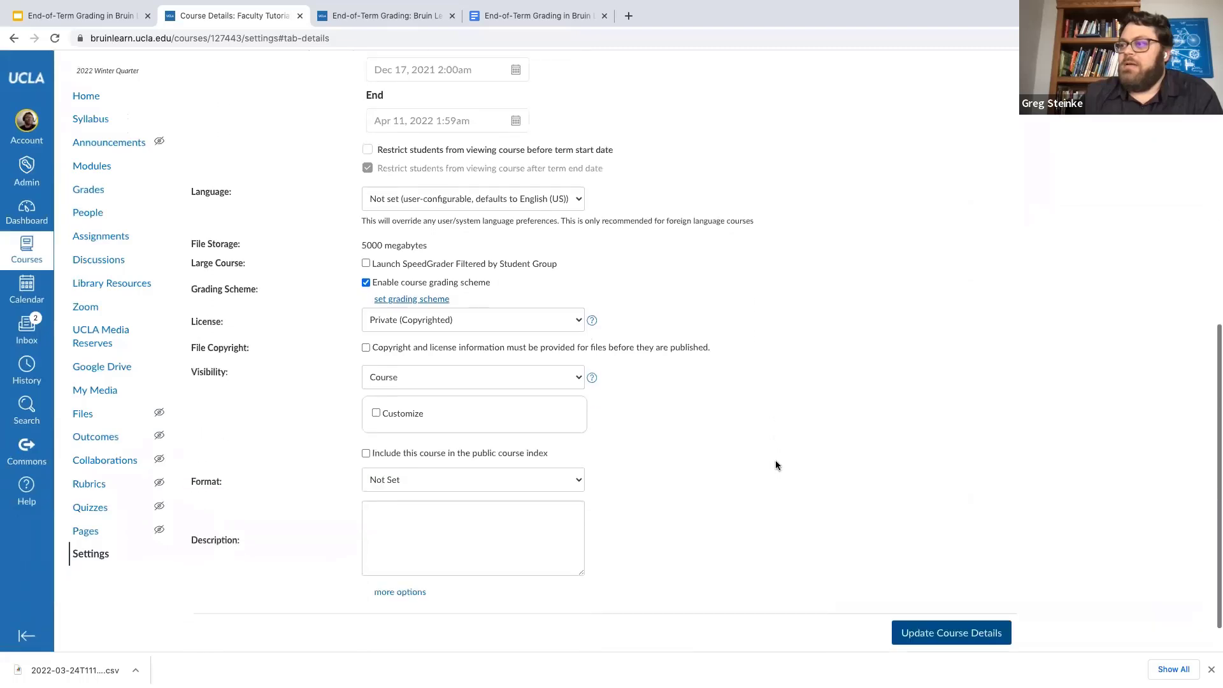
scroll(775, 465, down, 2)
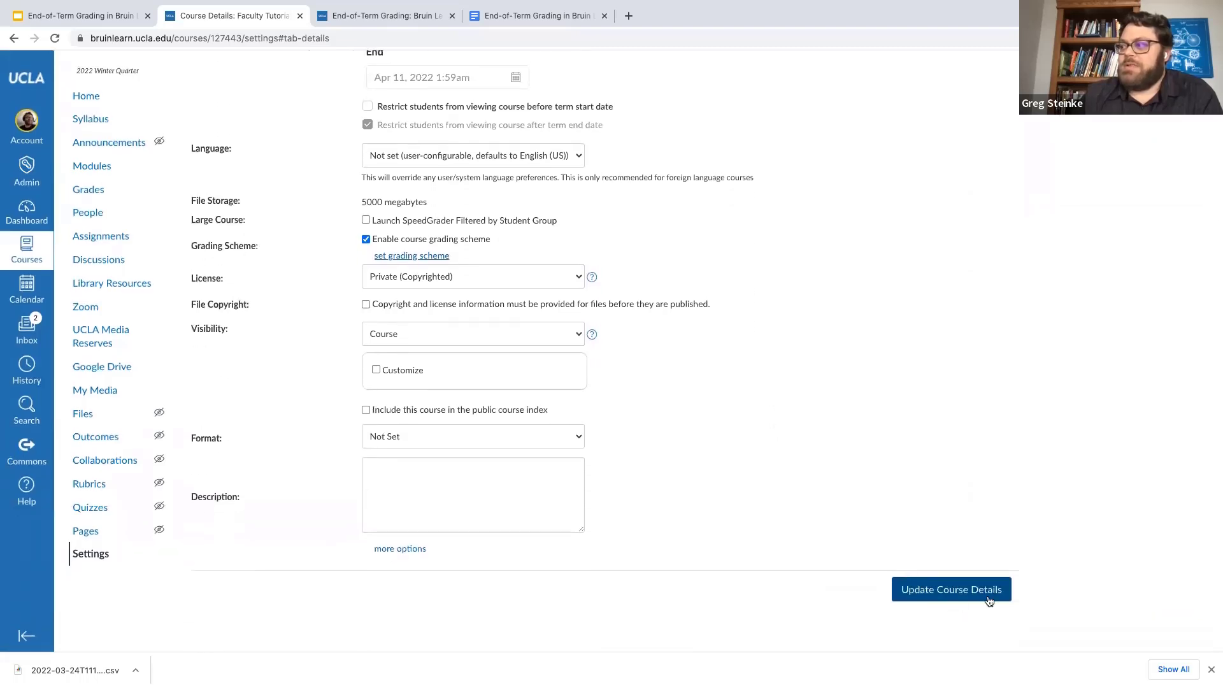
click(966, 593)
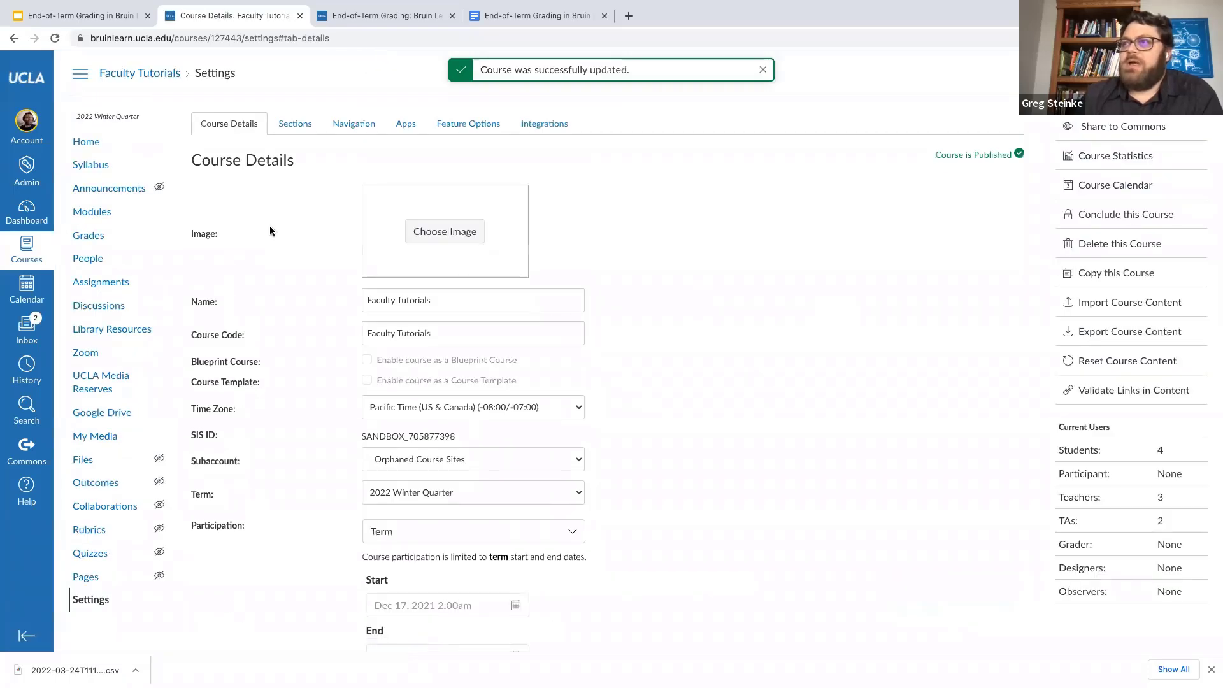
Open the course gradebook and examine the letter grades beside the percentages in the Total column.
click(96, 237)
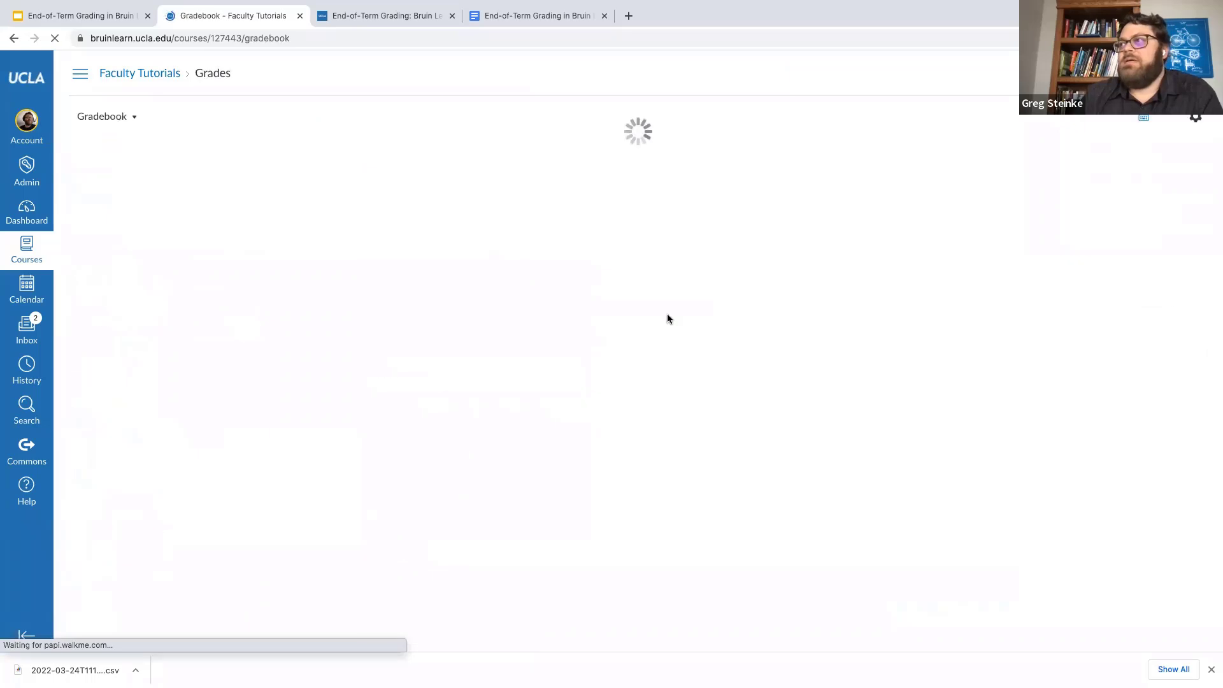
scroll(912, 277, right, 3)
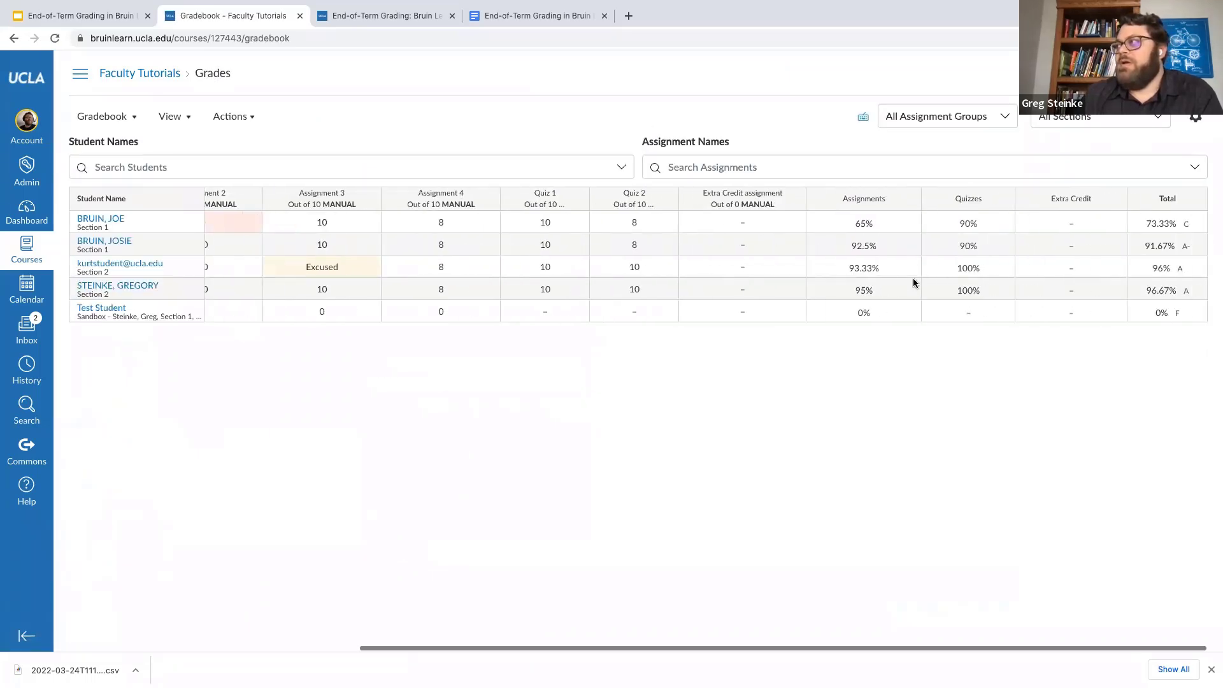
scroll(1202, 241, up, 5)
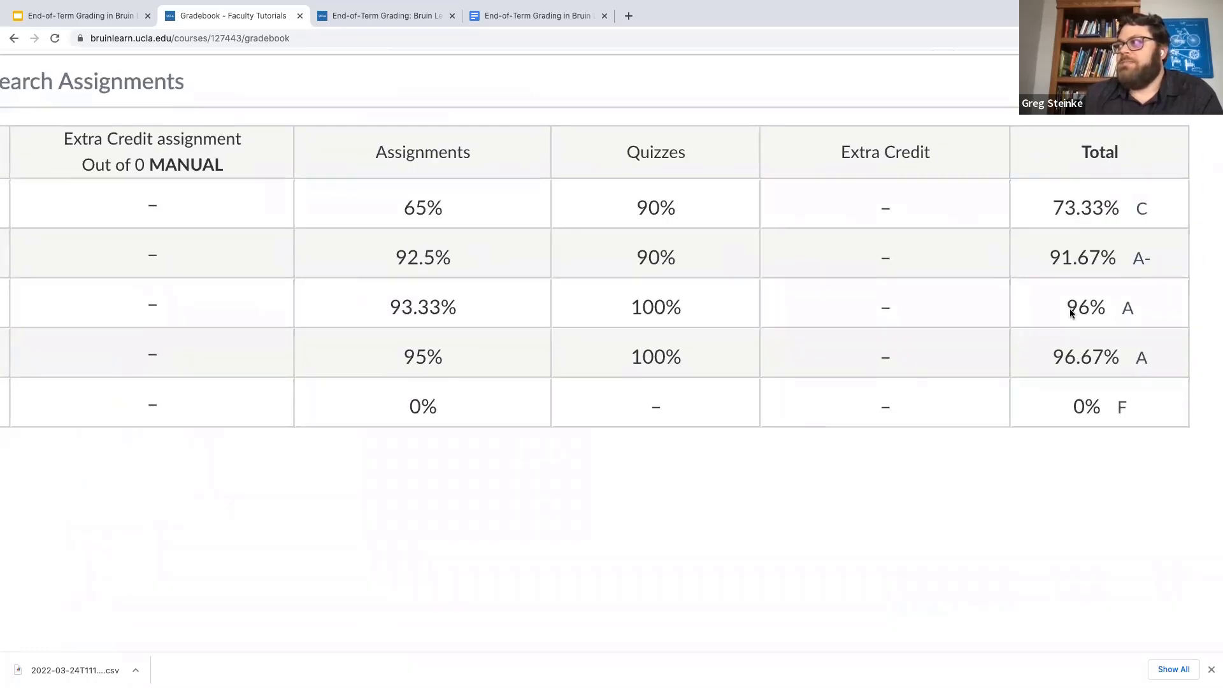
scroll(1069, 309, down, 5)
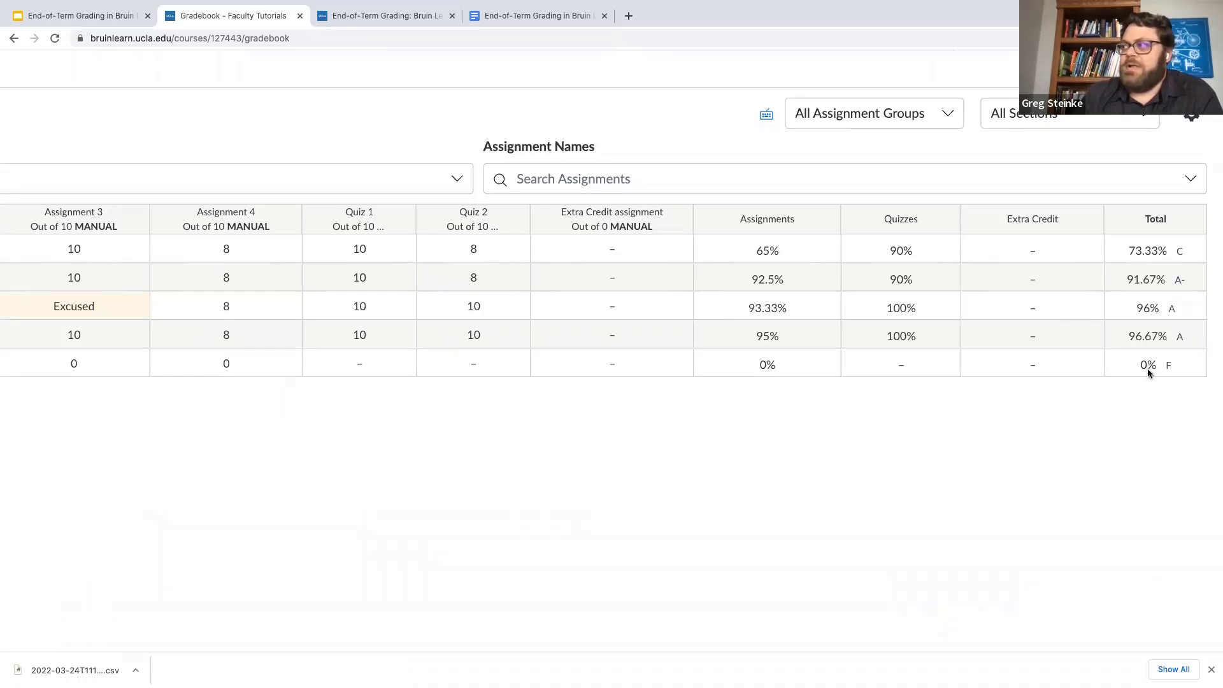
key(ctrl+0)
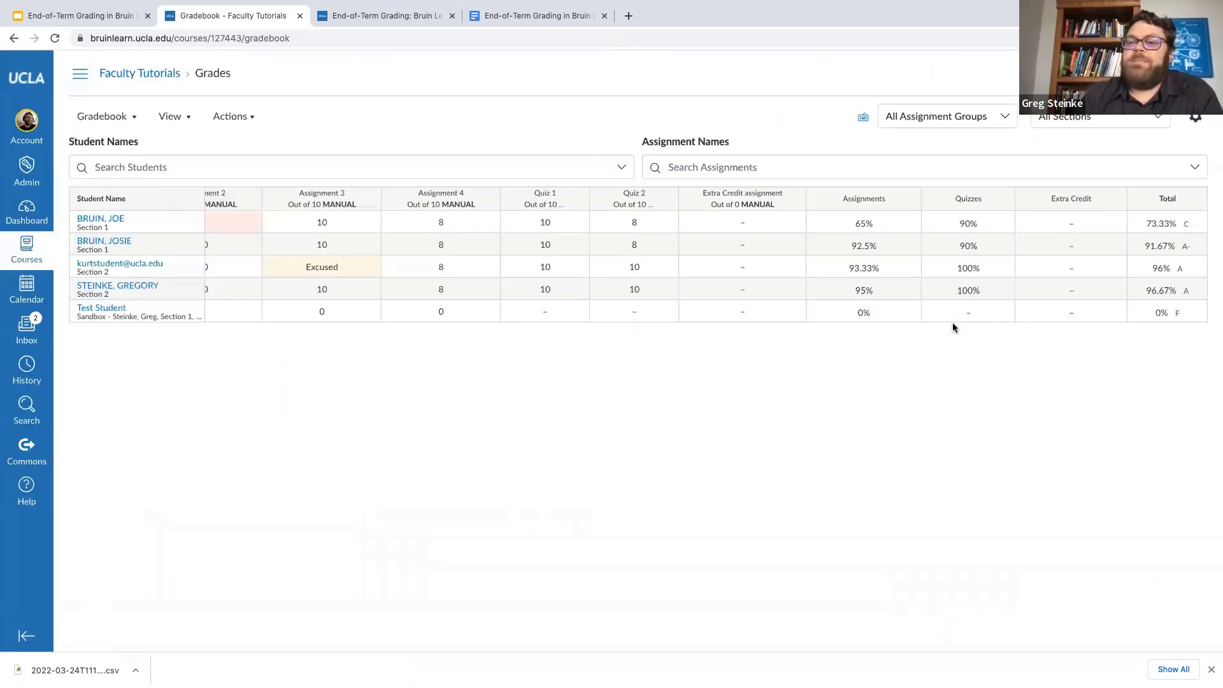
Switch to the Google Slides deck and show the "Calculate Extra Credit" slide.
click(115, 12)
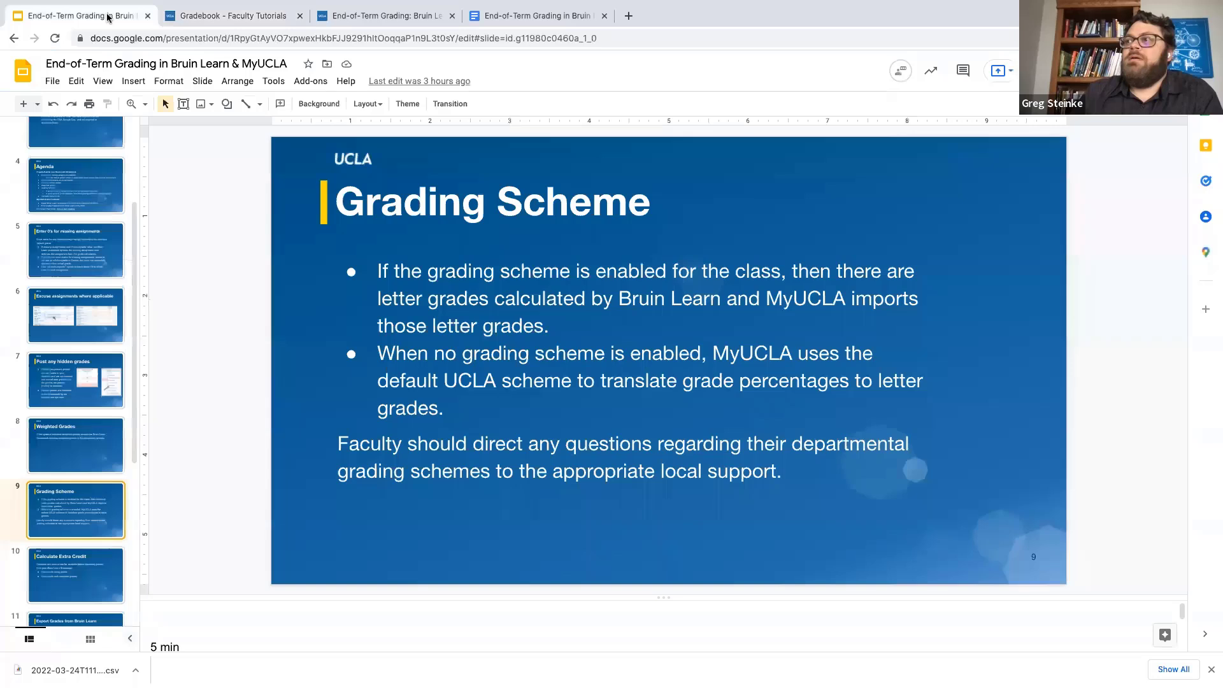
click(89, 573)
scroll(74, 502, down, 1)
scroll(75, 501, down, 2)
scroll(77, 542, down, 1)
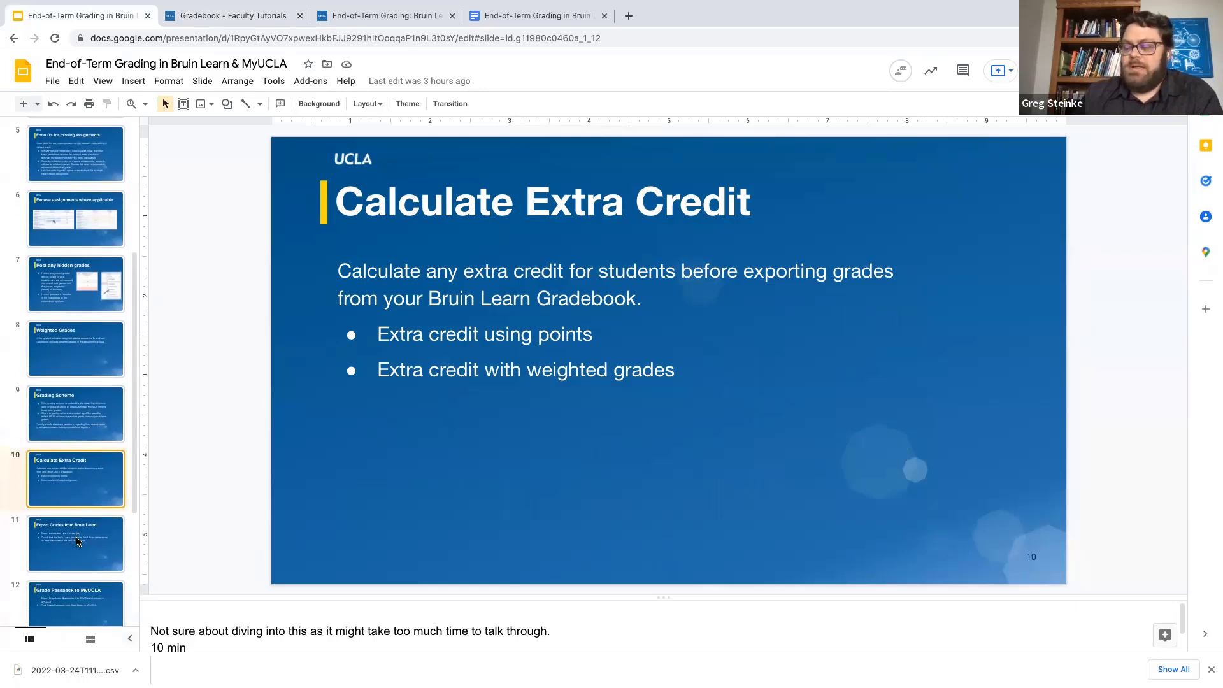
scroll(76, 542, up, 3)
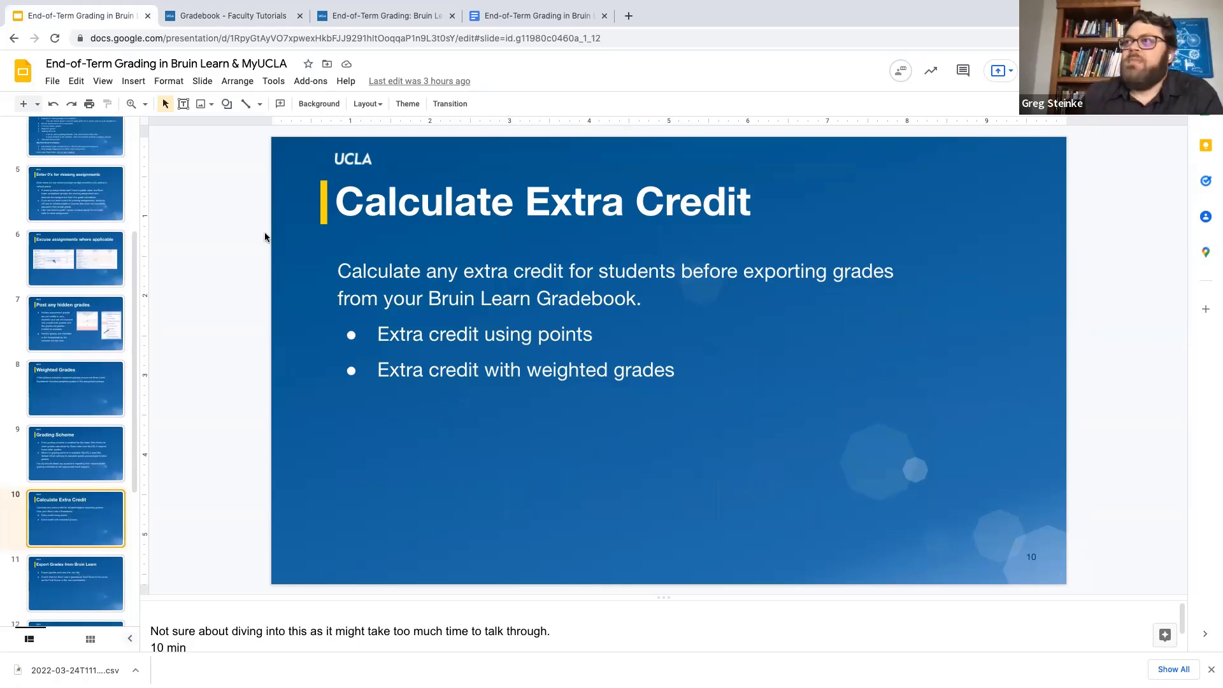
Switch back to Bruin Learn, open the Extra Credit assignment from the course's Assignments page and check its points setting.
click(195, 18)
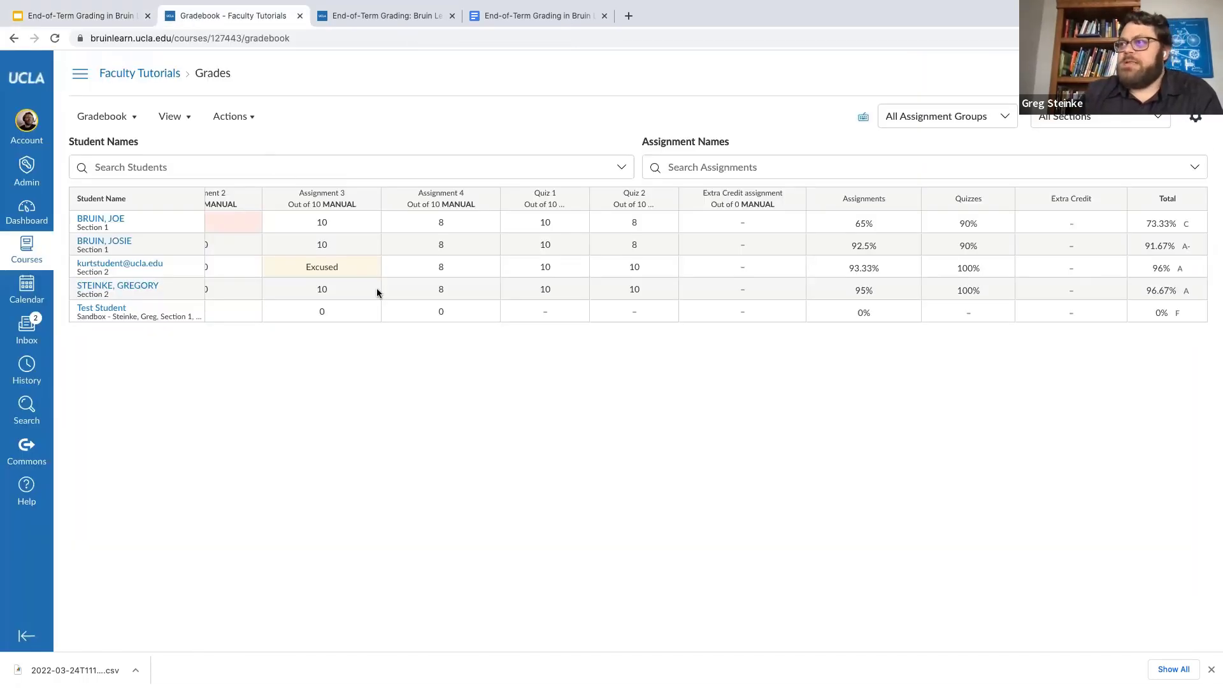
click(131, 73)
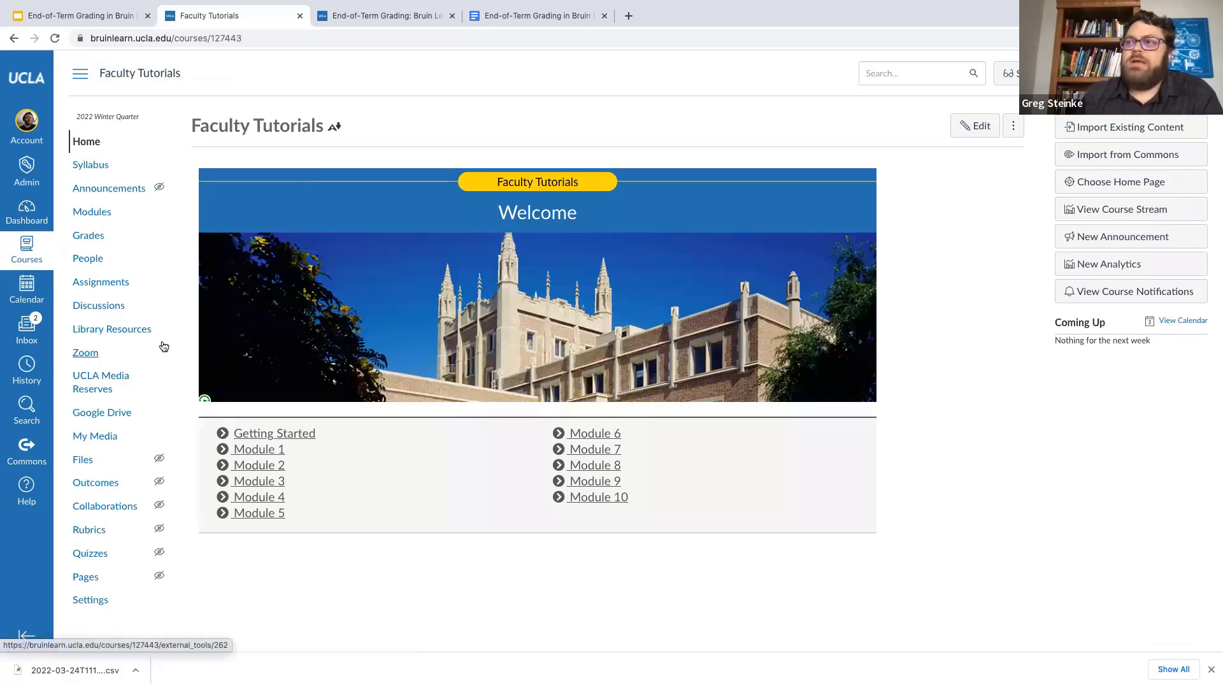
click(115, 284)
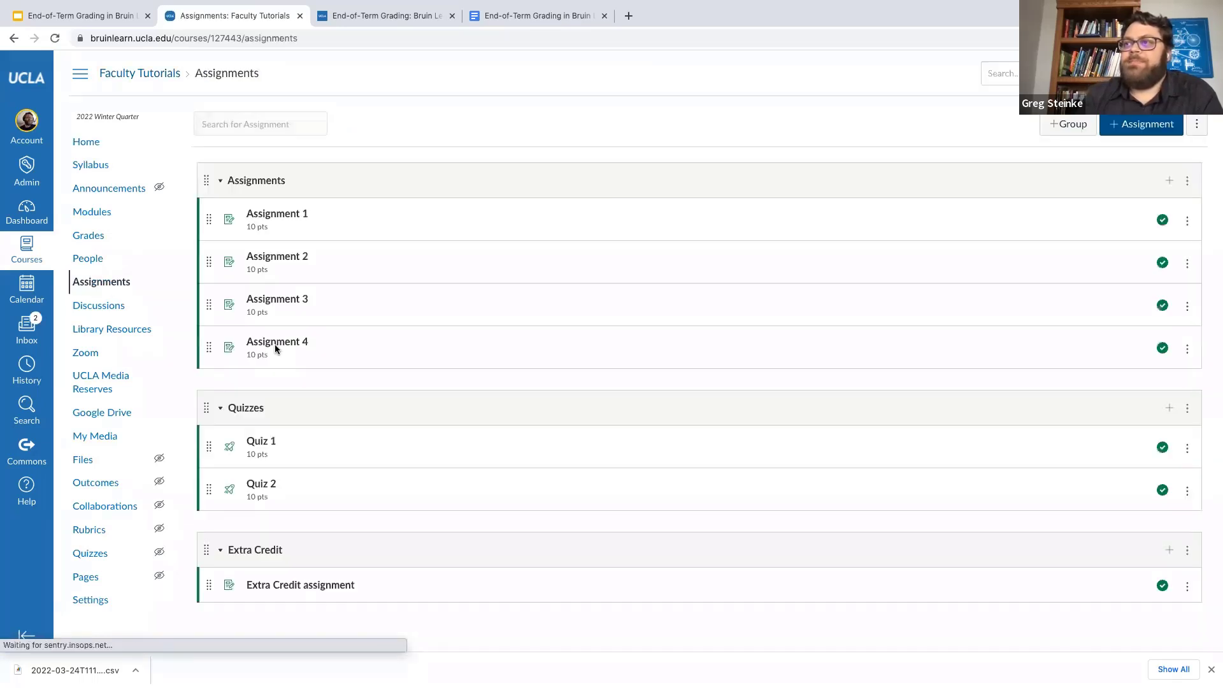
scroll(373, 389, down, 1)
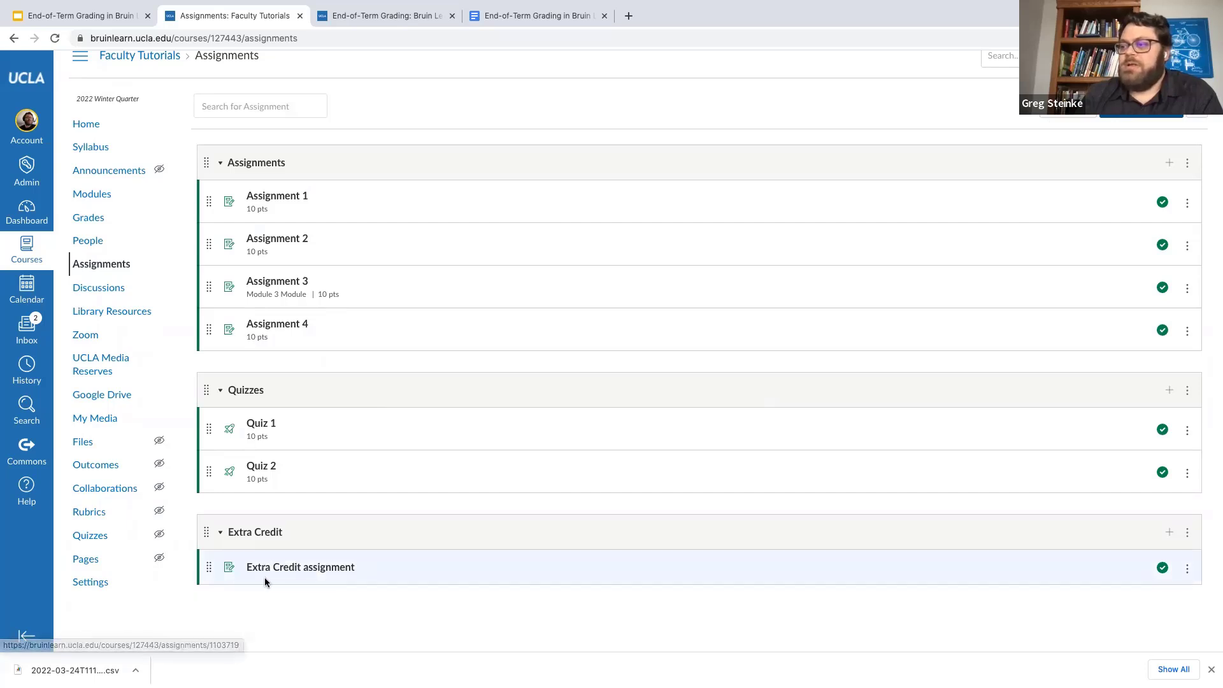
click(320, 573)
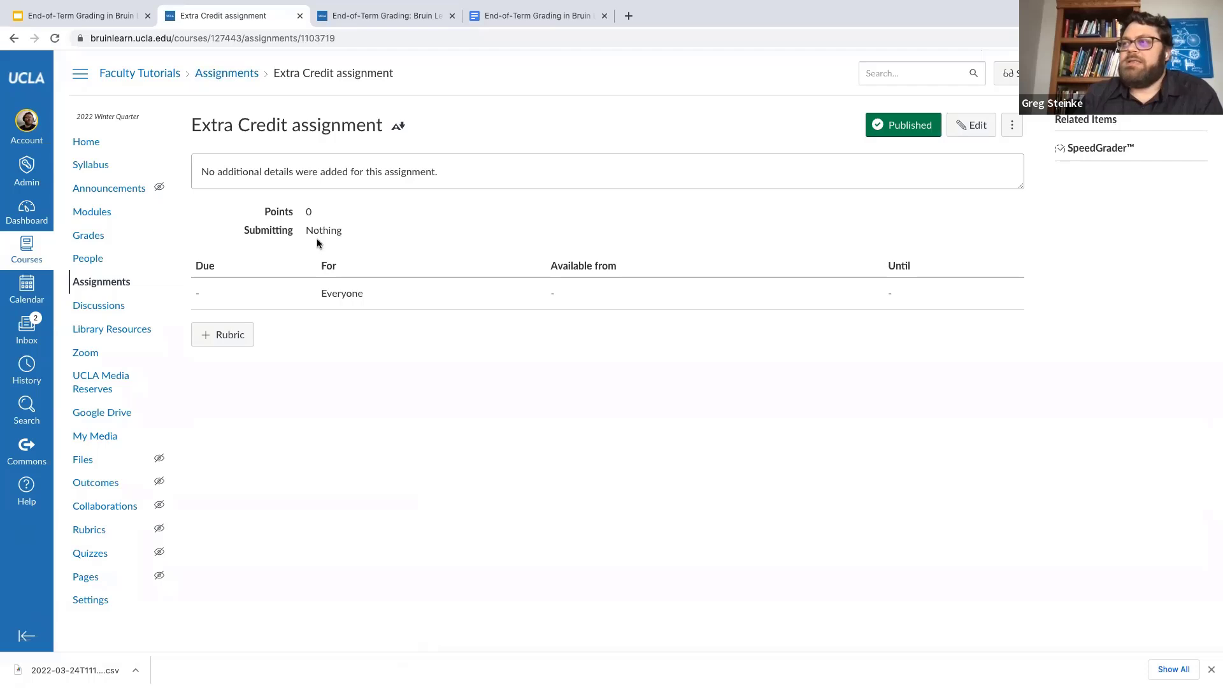
scroll(317, 243, up, 5)
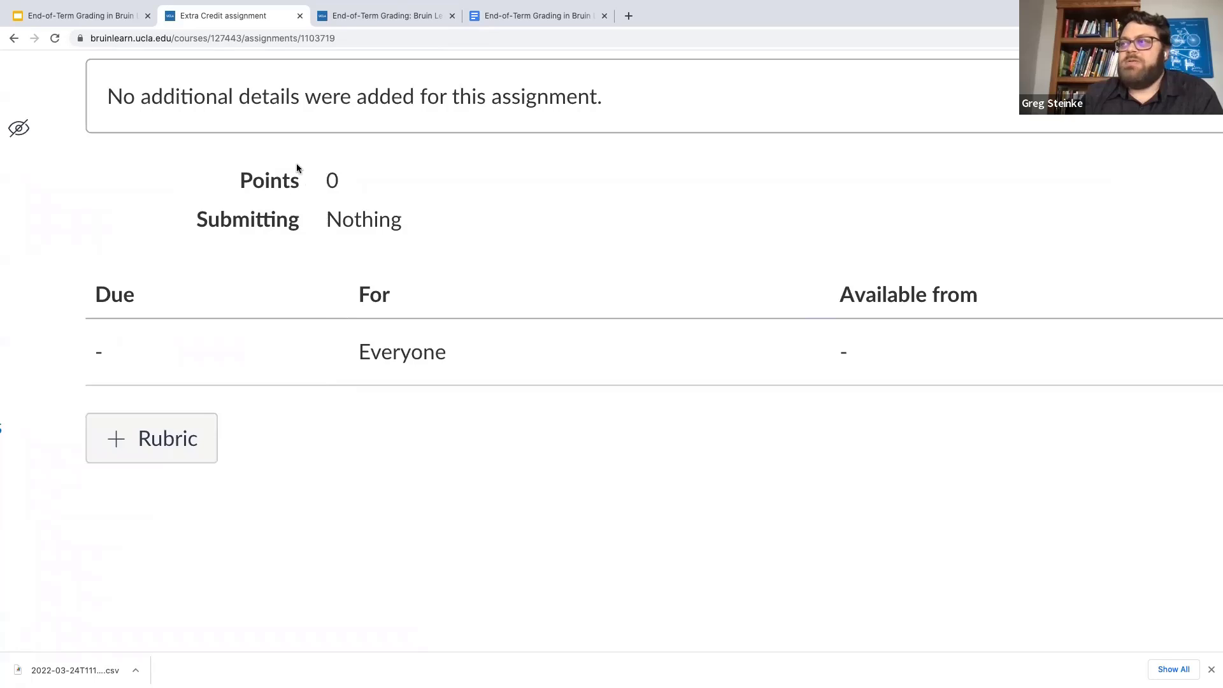
key(super+minus)
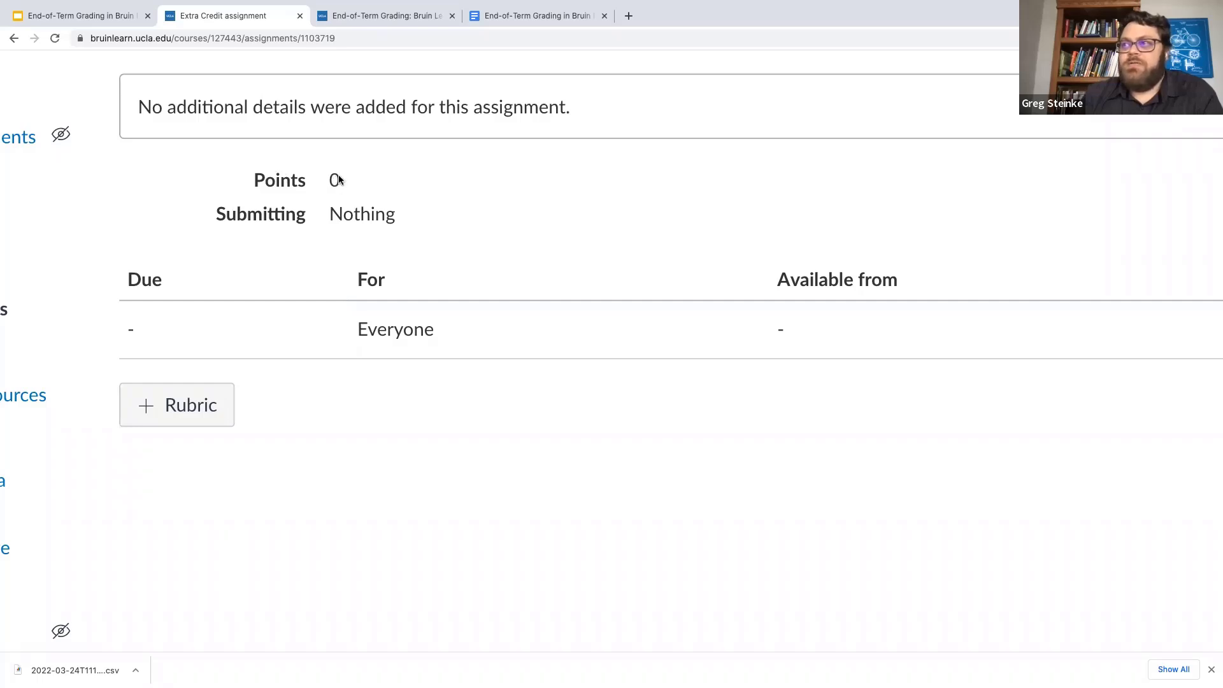
scroll(339, 179, down, 5)
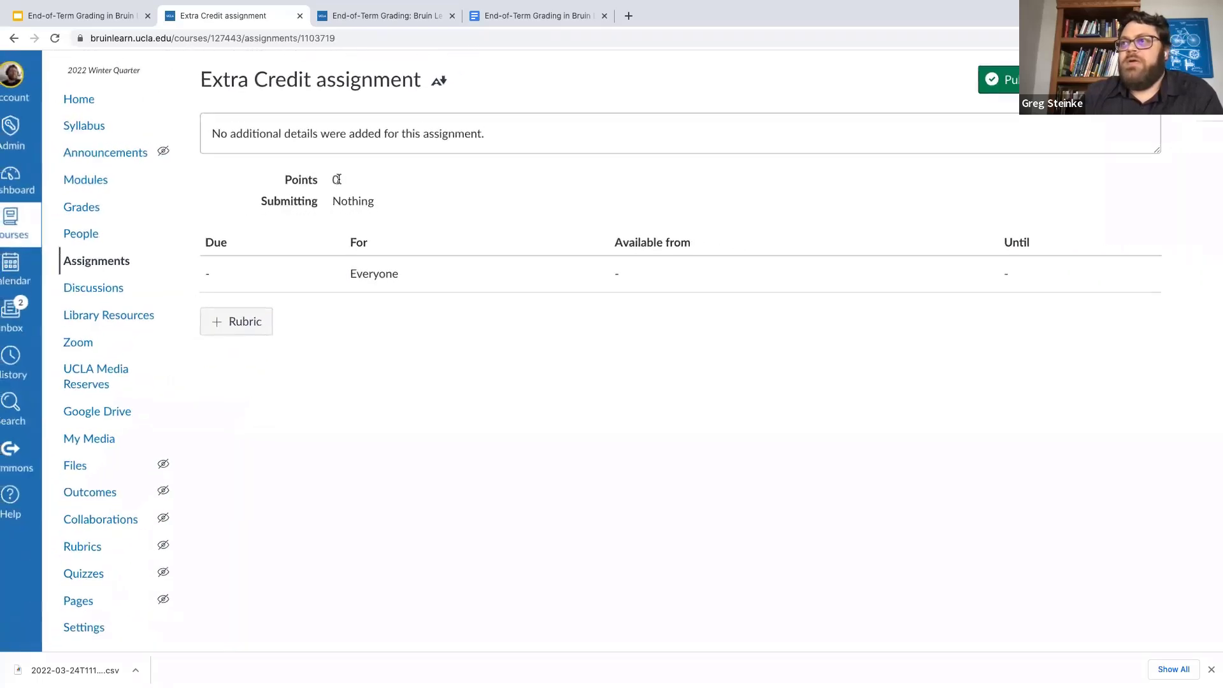
In the gradebook, score the Extra Credit assignment with 5 for the first three students and 0 for the fourth.
click(88, 209)
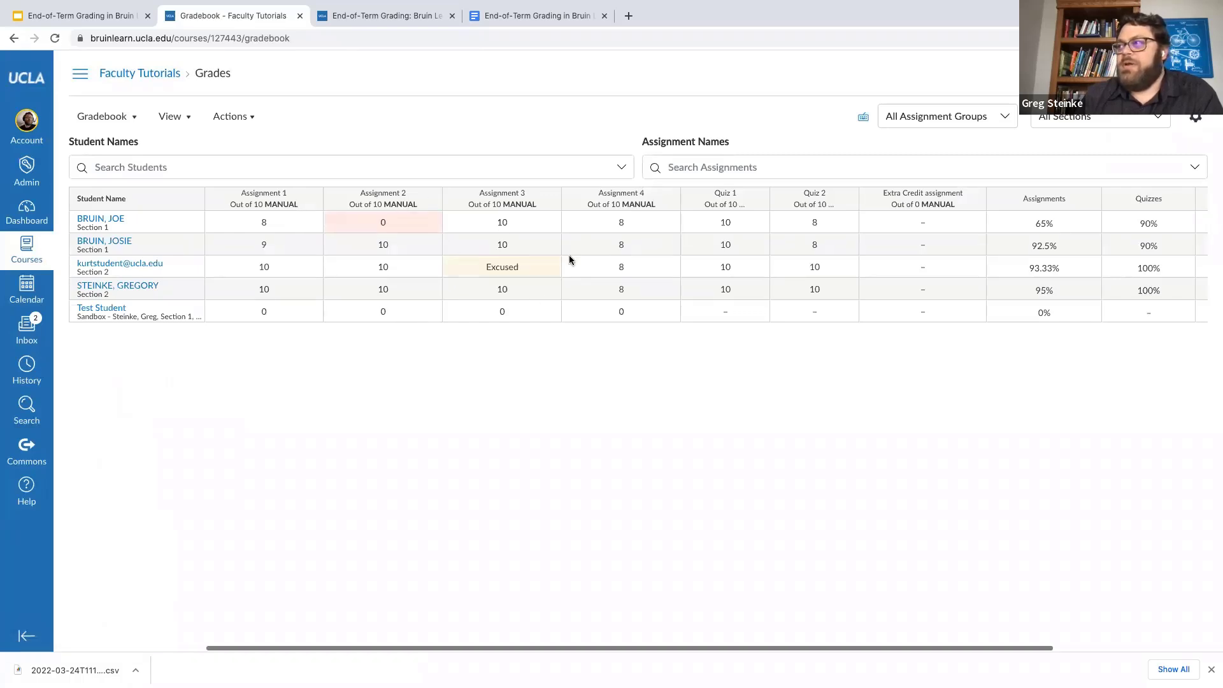
scroll(569, 259, right, 5)
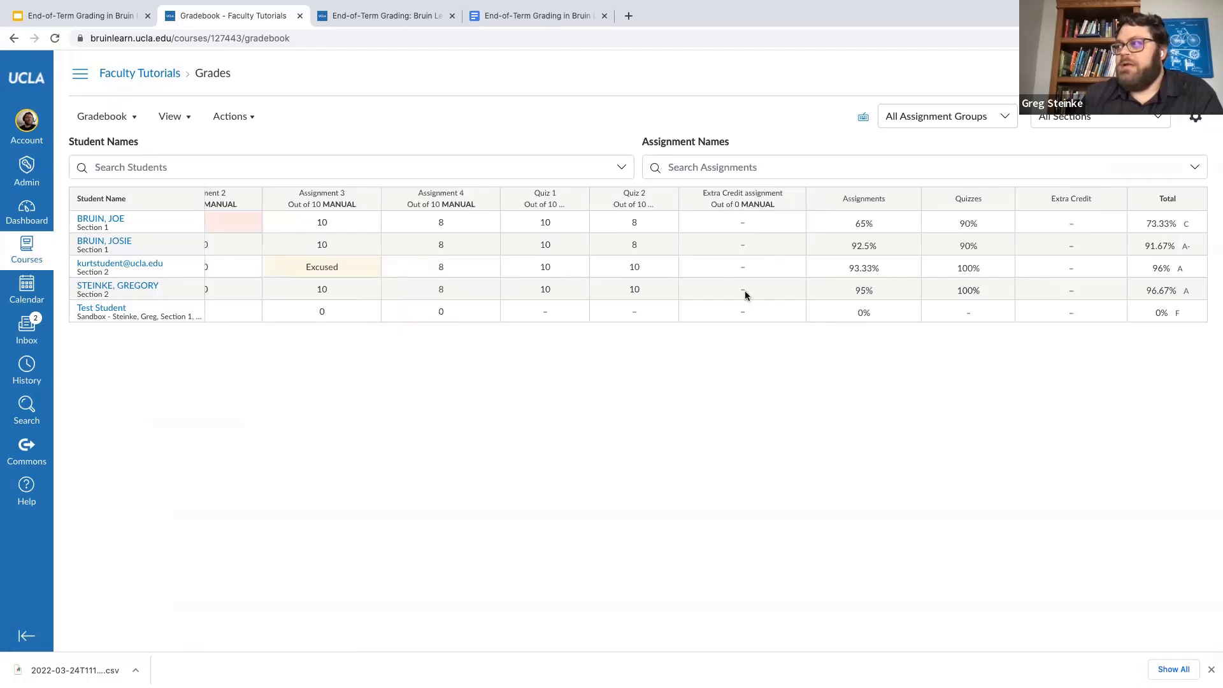
click(742, 222)
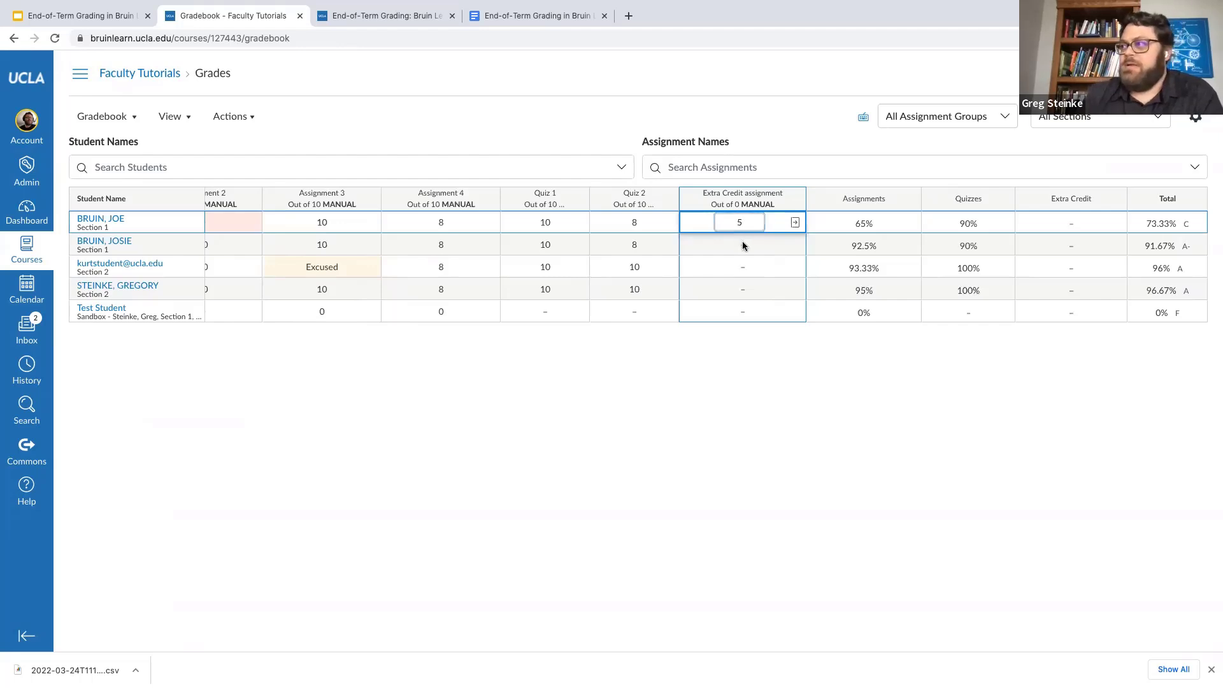
key(Return)
click(743, 242)
text(5)
click(743, 266)
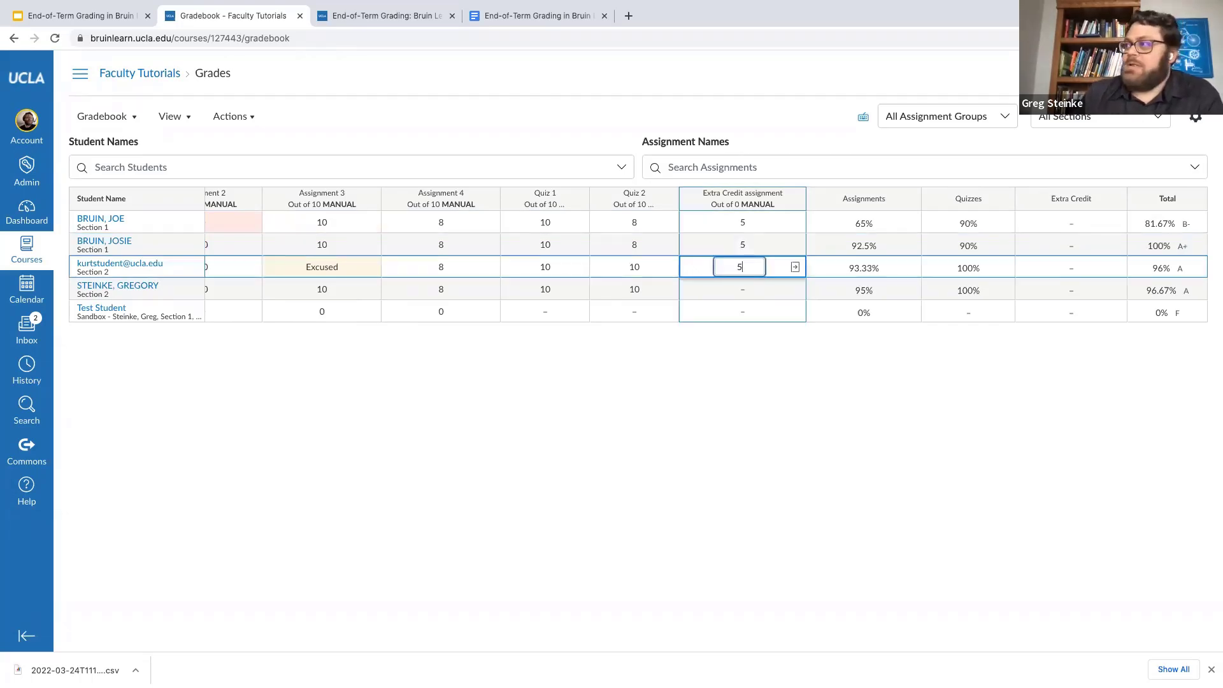
click(789, 377)
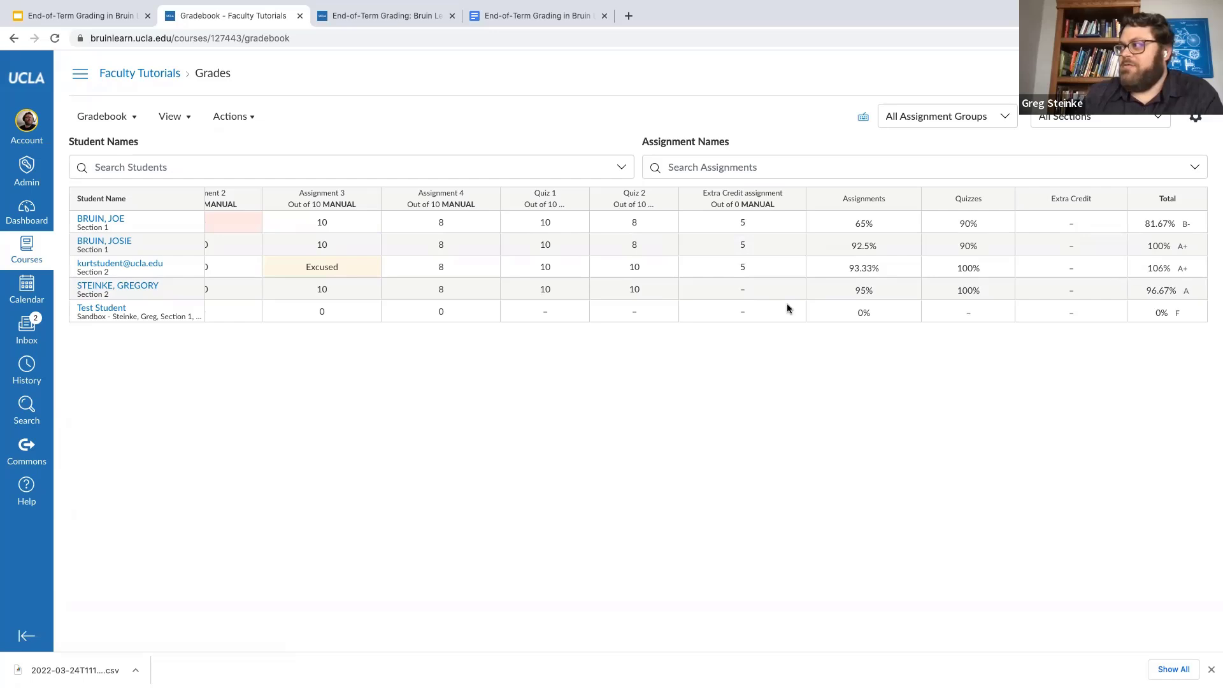
click(740, 291)
text(0)
click(868, 398)
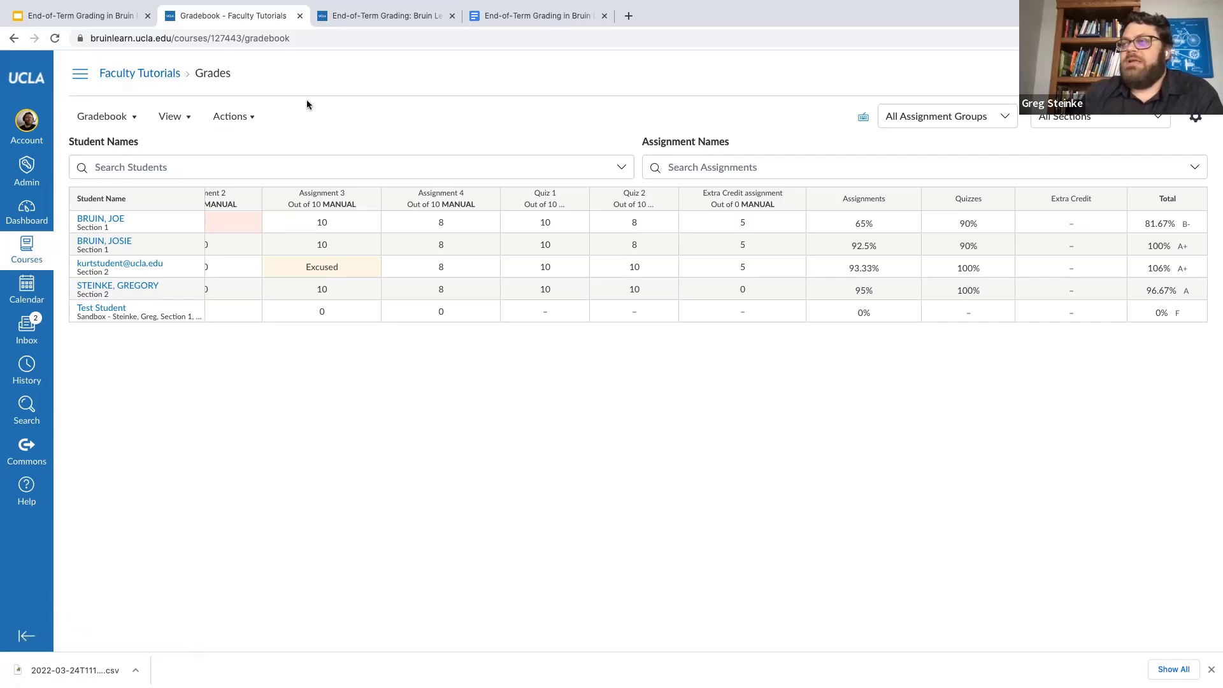
Open the course's Assignments page and turn on weighting the final grade based on assignment groups.
click(147, 74)
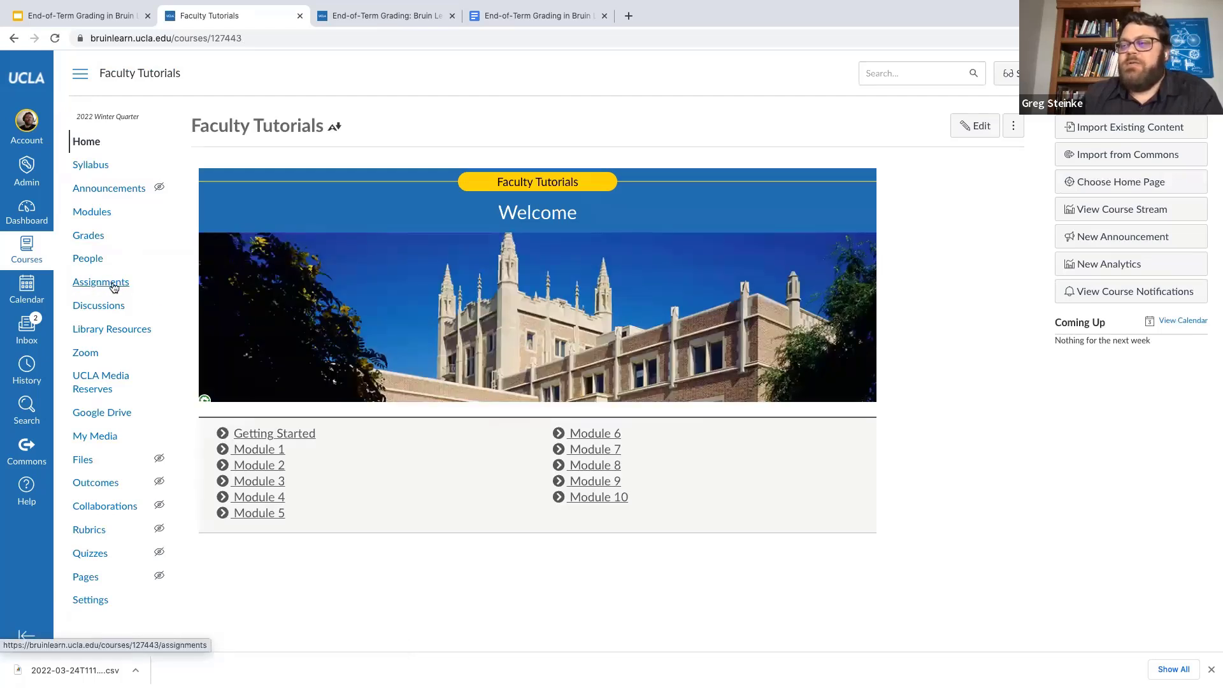
click(98, 284)
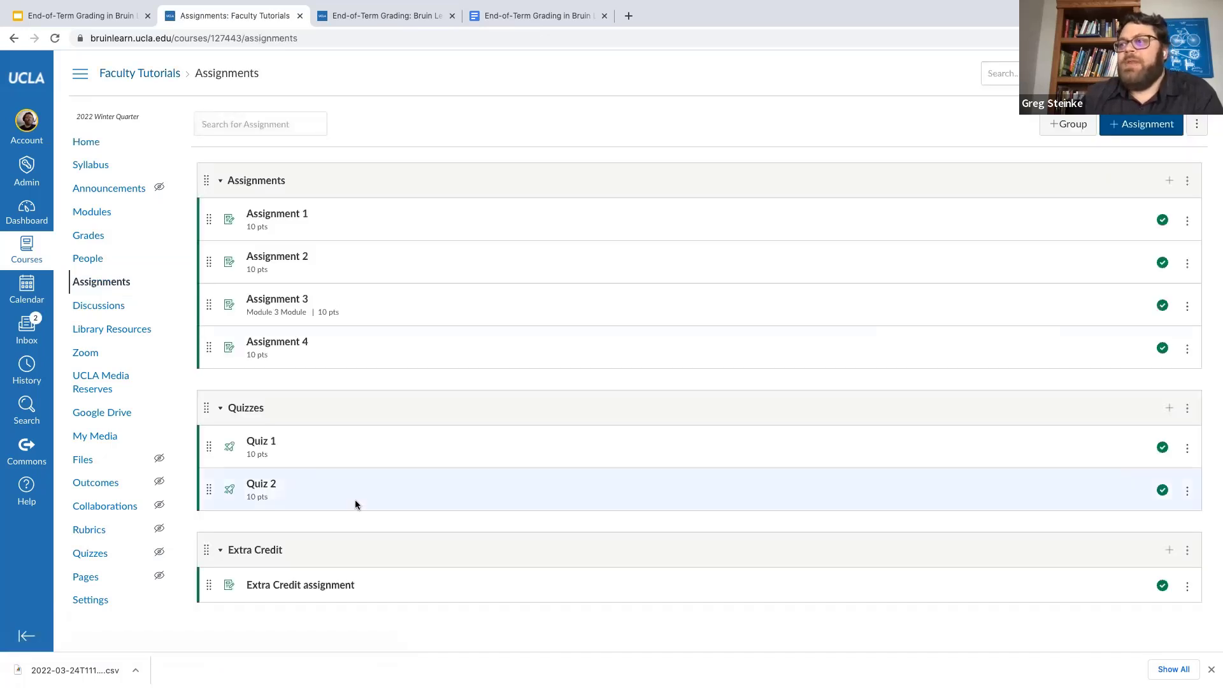
scroll(354, 499, down, 1)
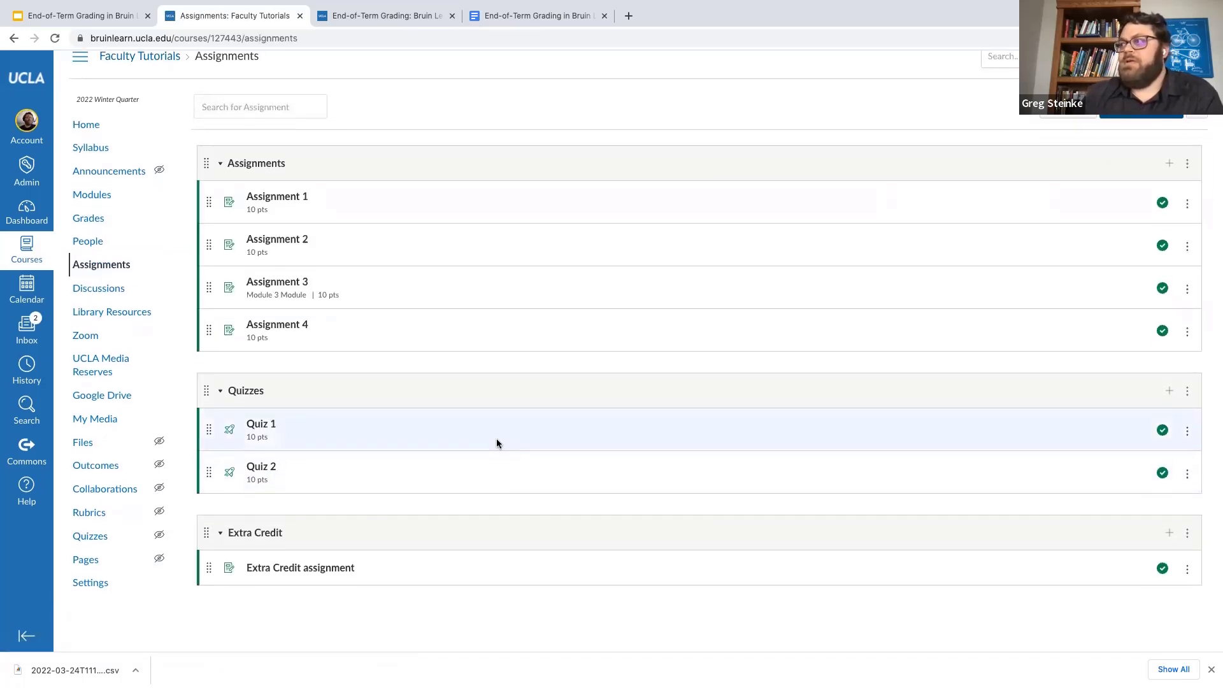
scroll(496, 438, up, 1)
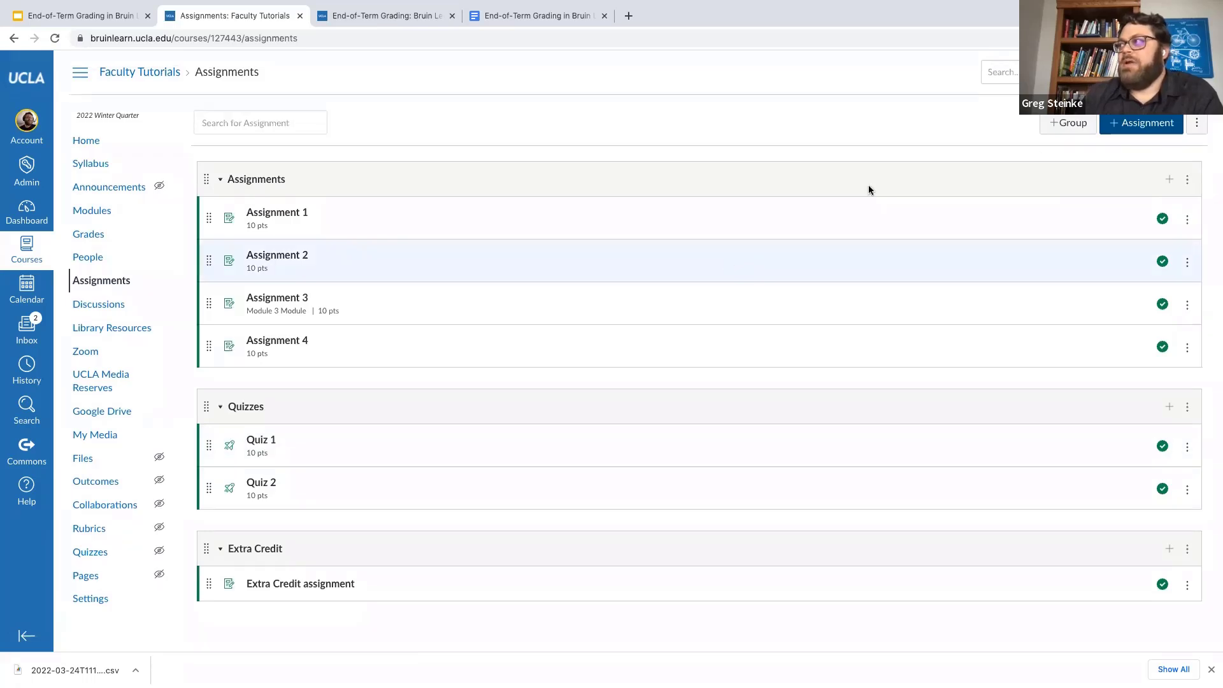
click(1199, 125)
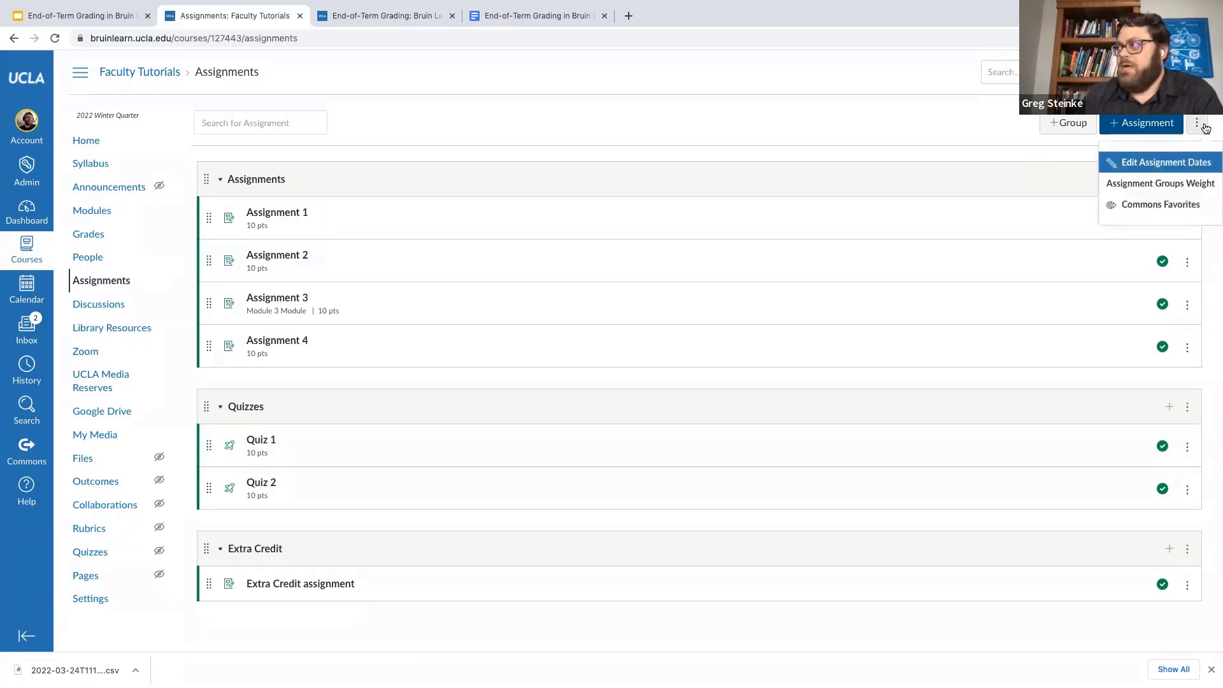
click(1148, 184)
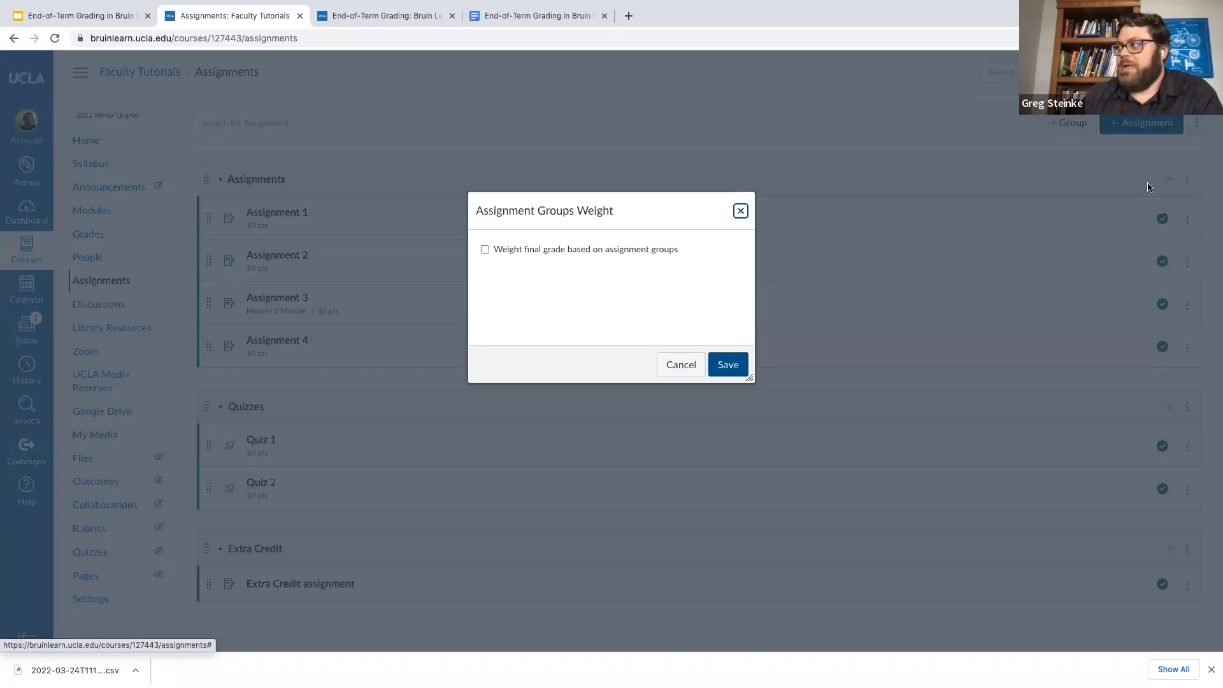
click(552, 249)
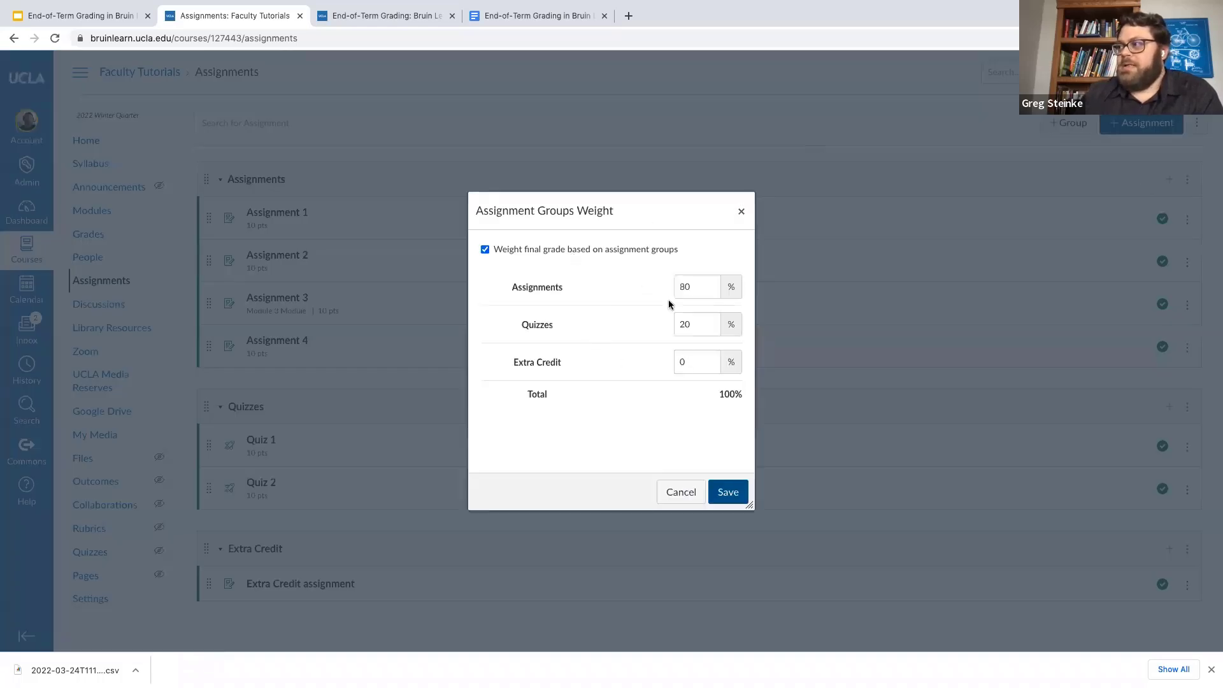
drag(719, 393, 740, 392)
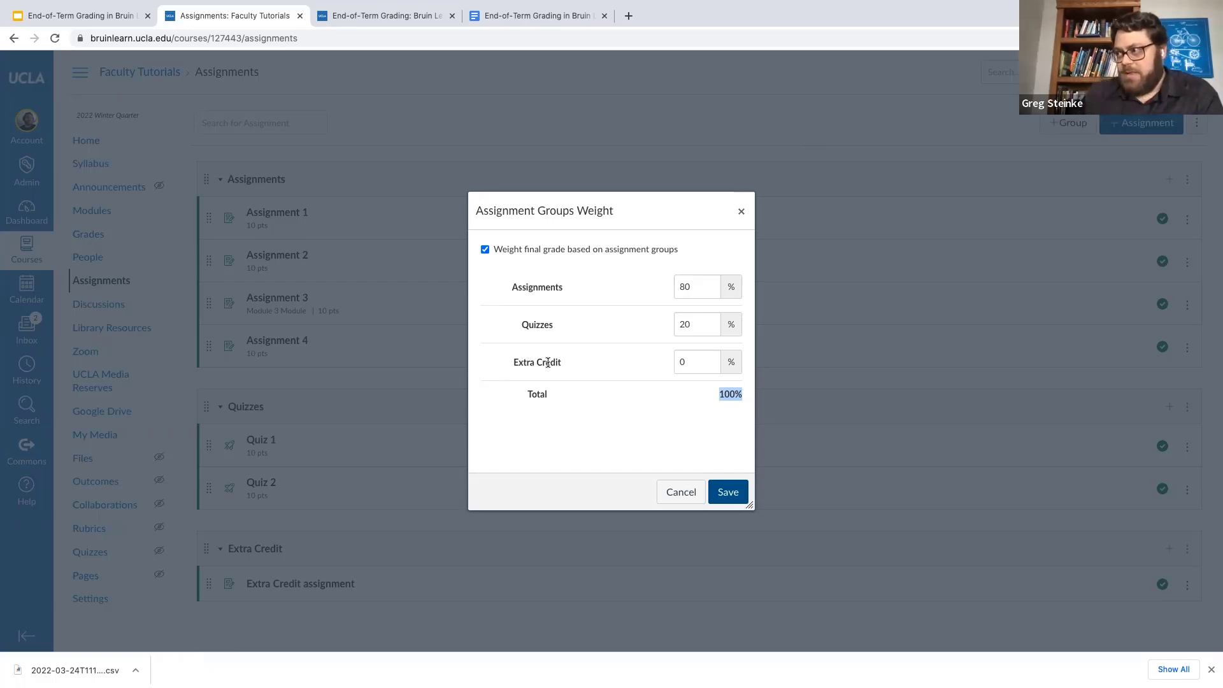
Set the Extra Credit group's weight to 5%, check the weight total and save the assignment group weights.
double_click(684, 361)
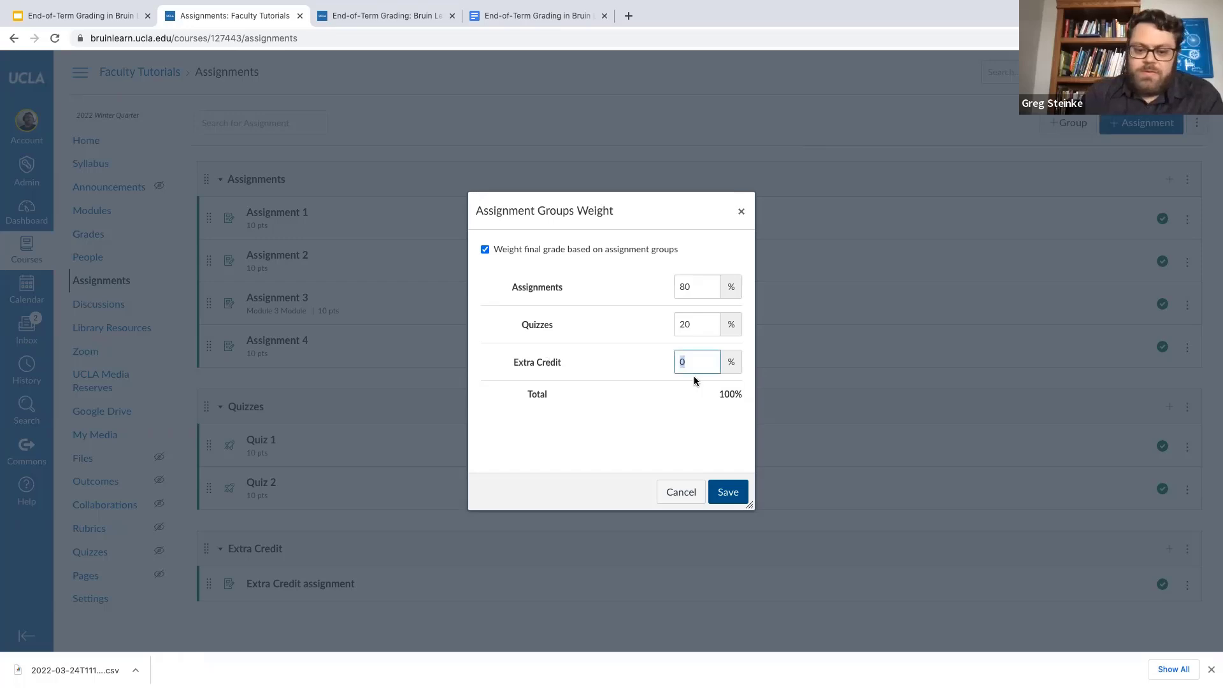
text(5)
click(710, 398)
drag(719, 393, 745, 395)
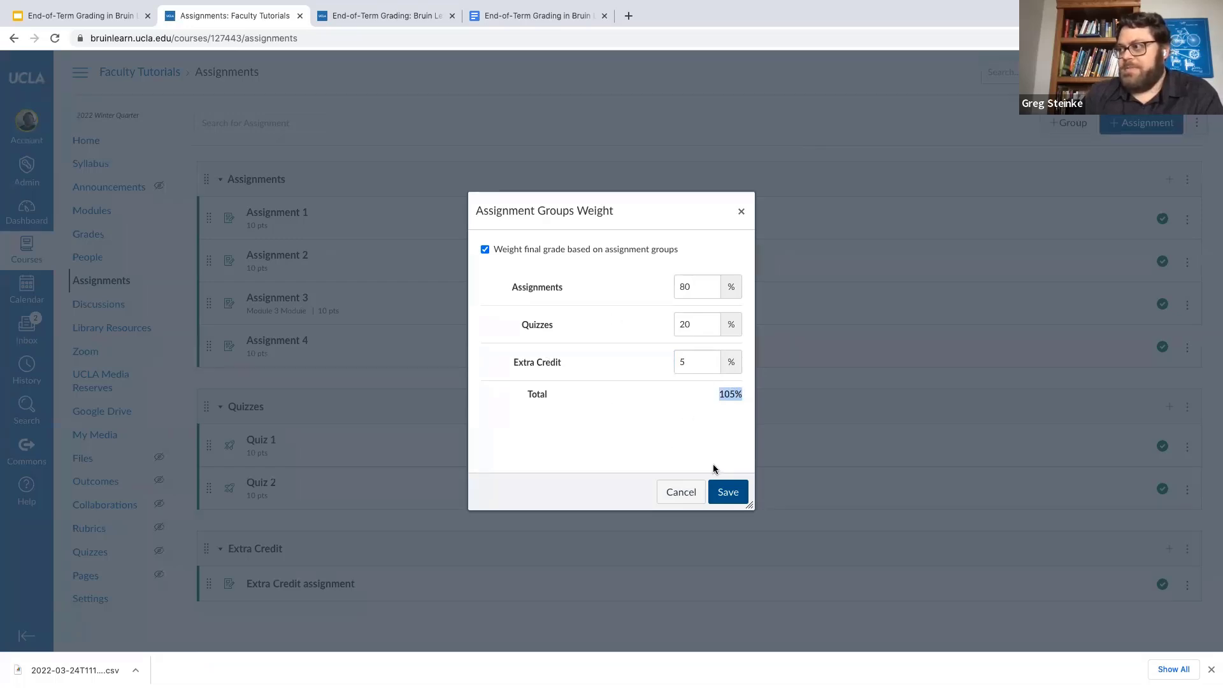
click(728, 492)
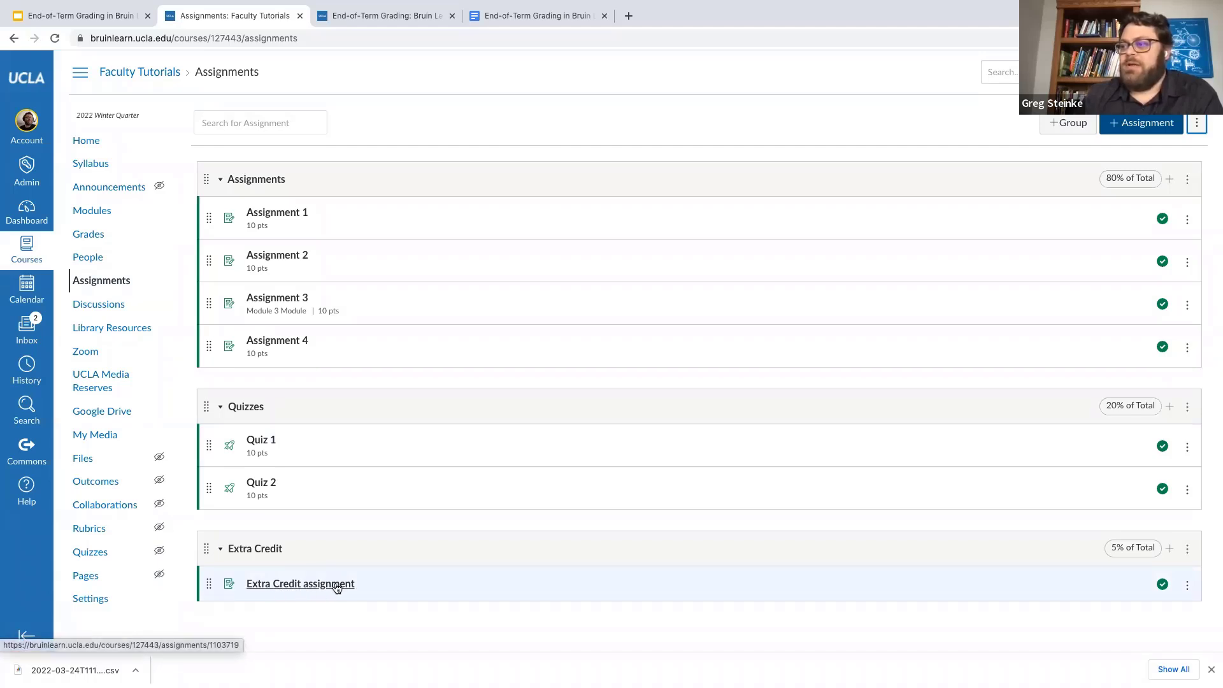
Edit the Extra Credit assignment so it is worth 10 points and save it.
click(281, 584)
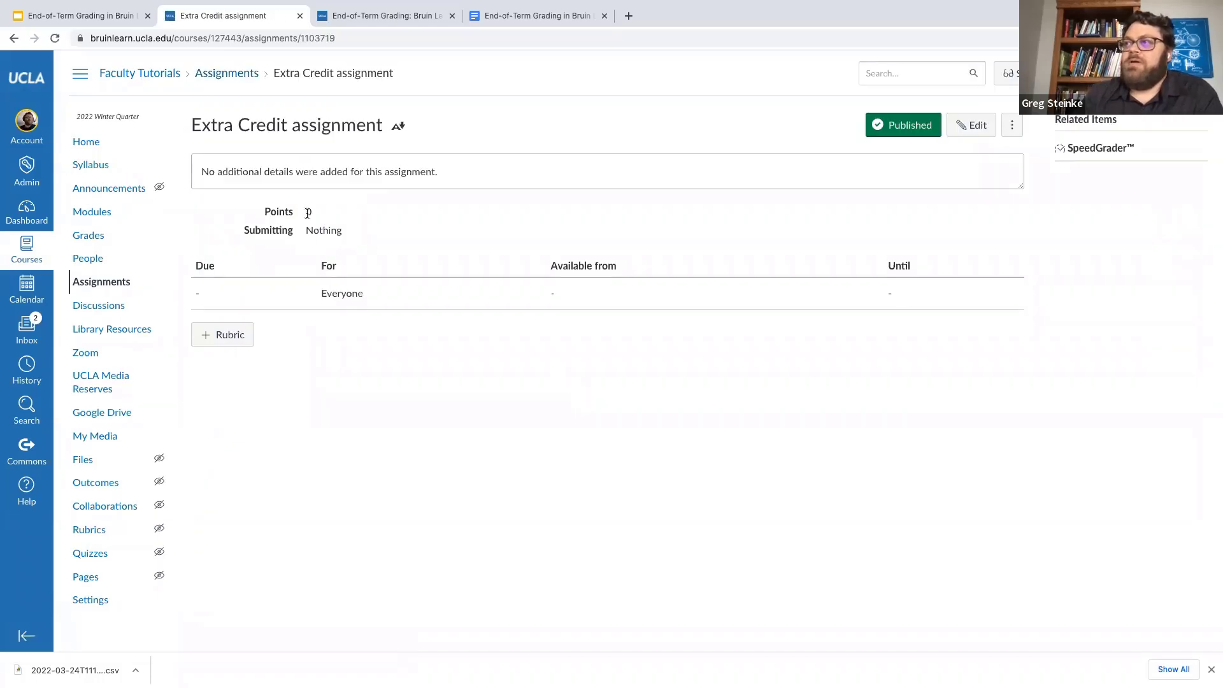
click(972, 125)
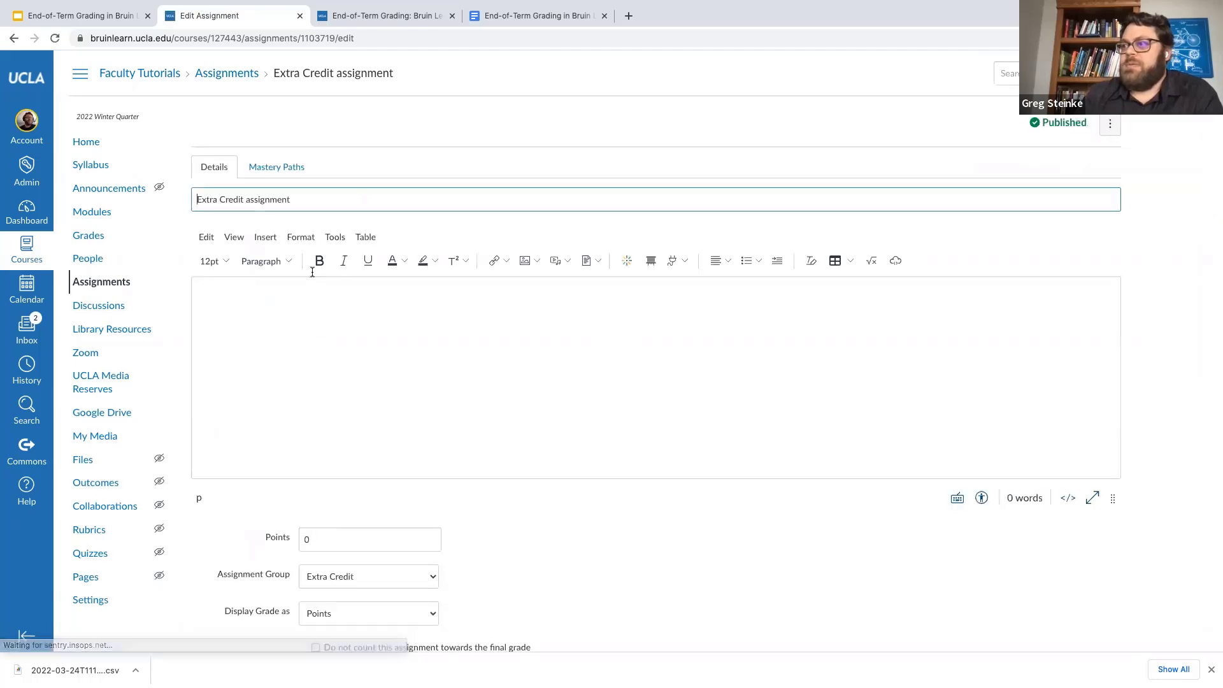
click(305, 539)
text(1)
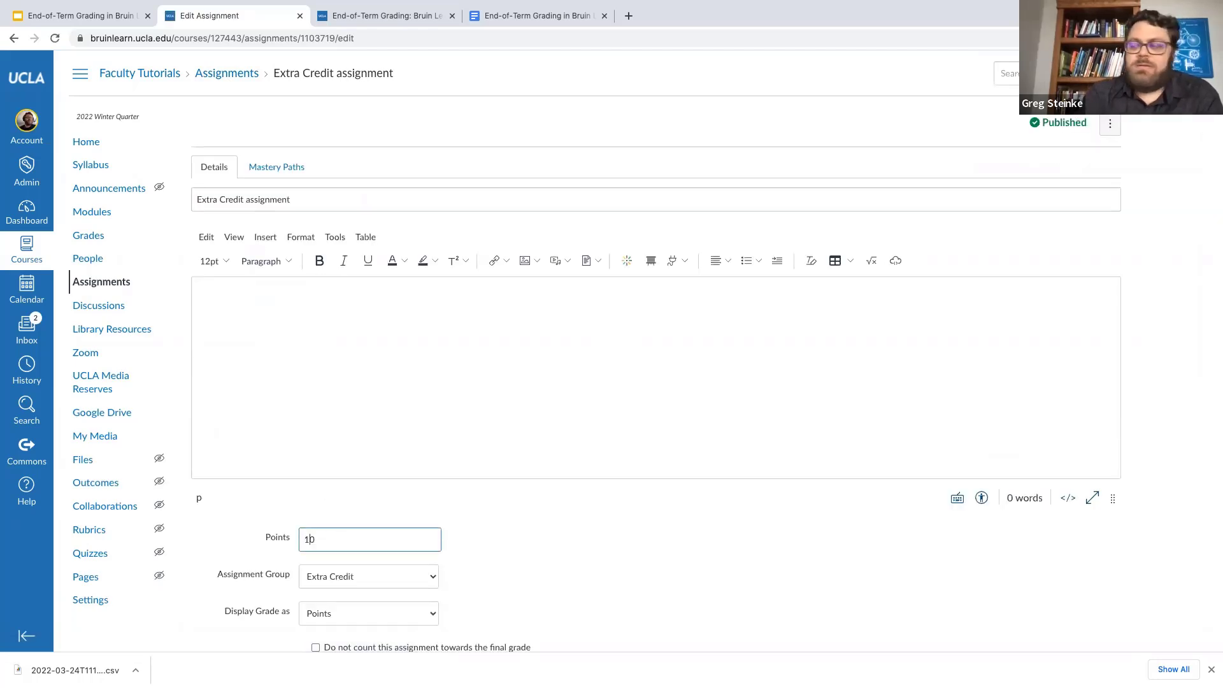
click(666, 551)
scroll(667, 550, down, 10)
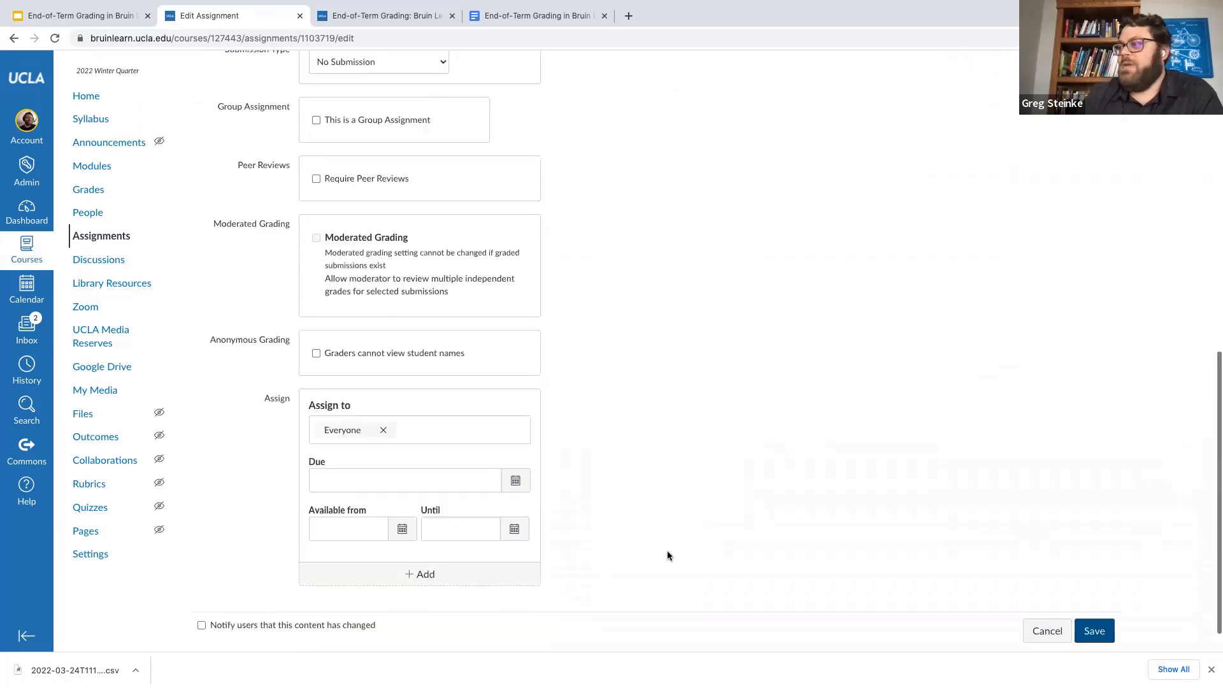
click(1091, 596)
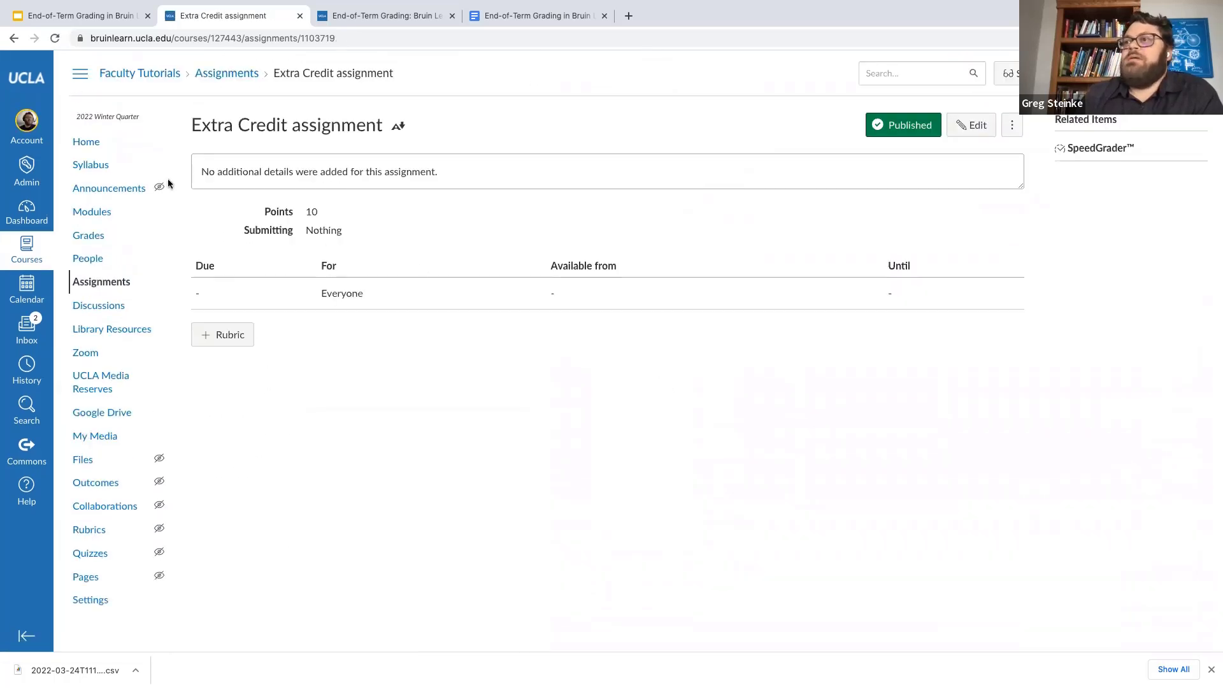
In the gradebook, change the Extra Credit assignment score to 10 for each of the first three students.
click(89, 236)
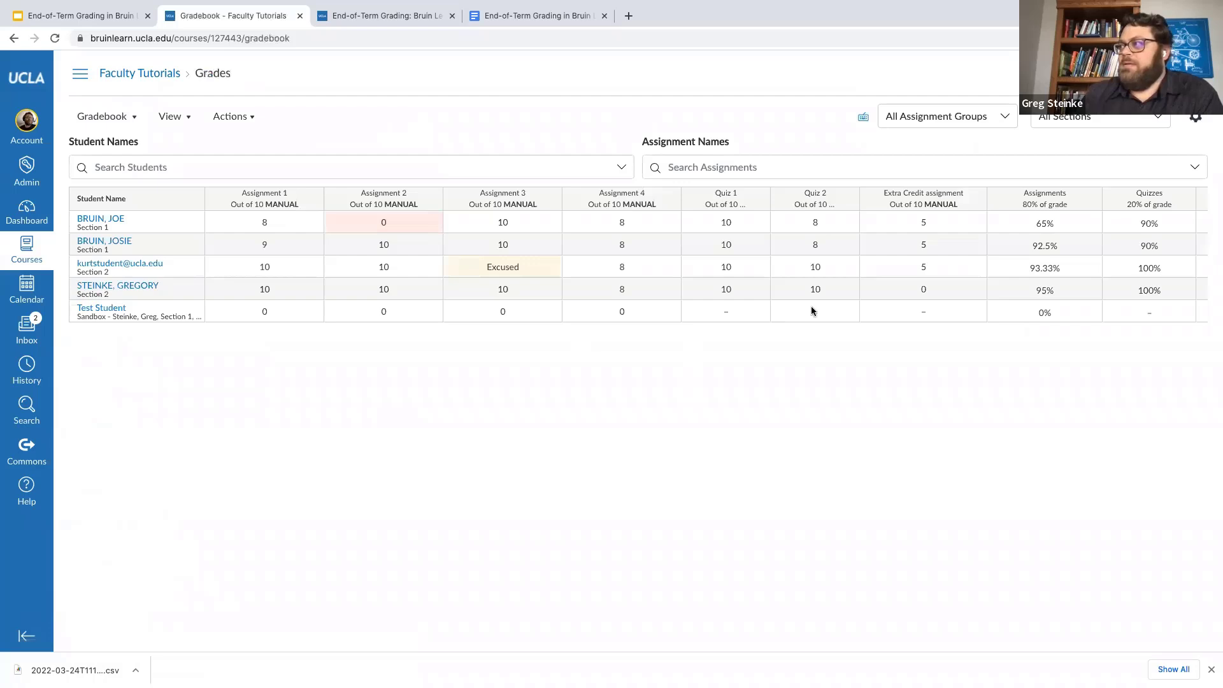
scroll(812, 310, right, 5)
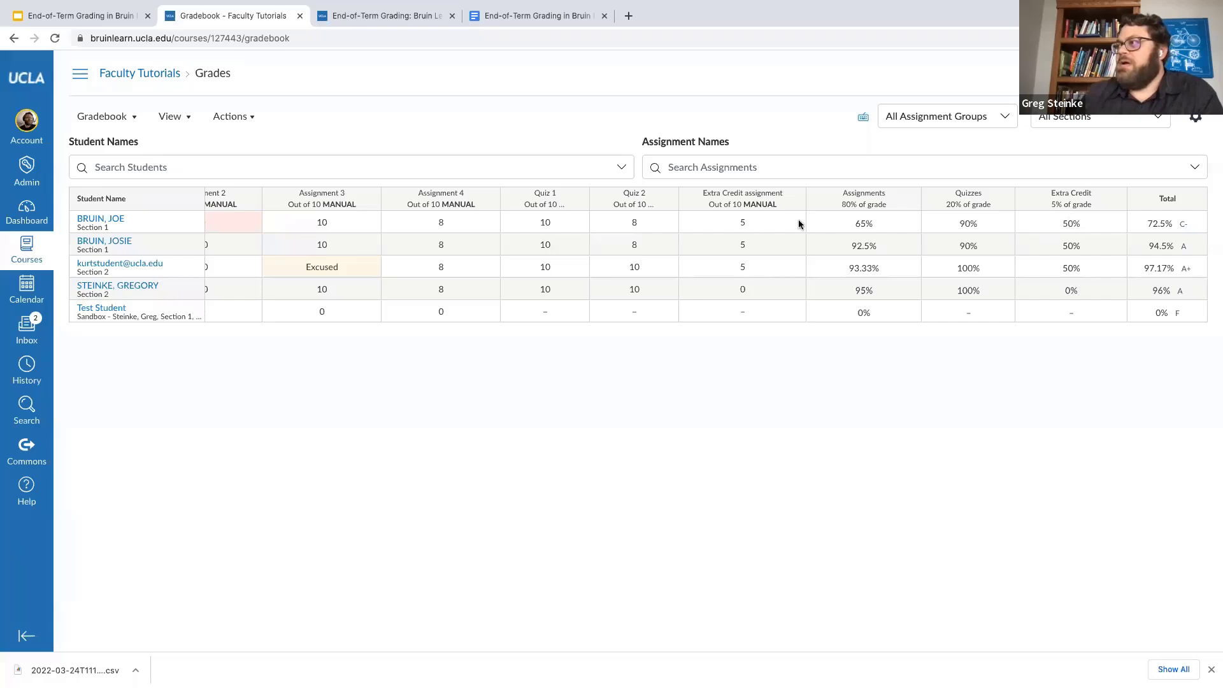
click(743, 223)
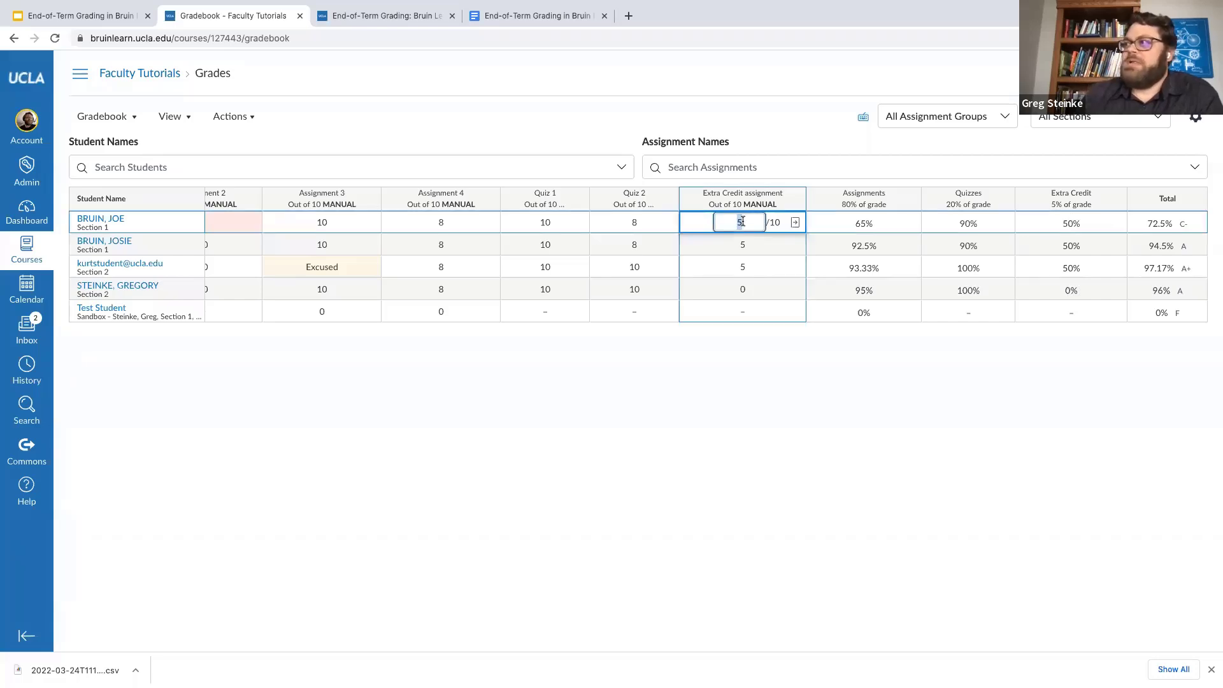
text(10)
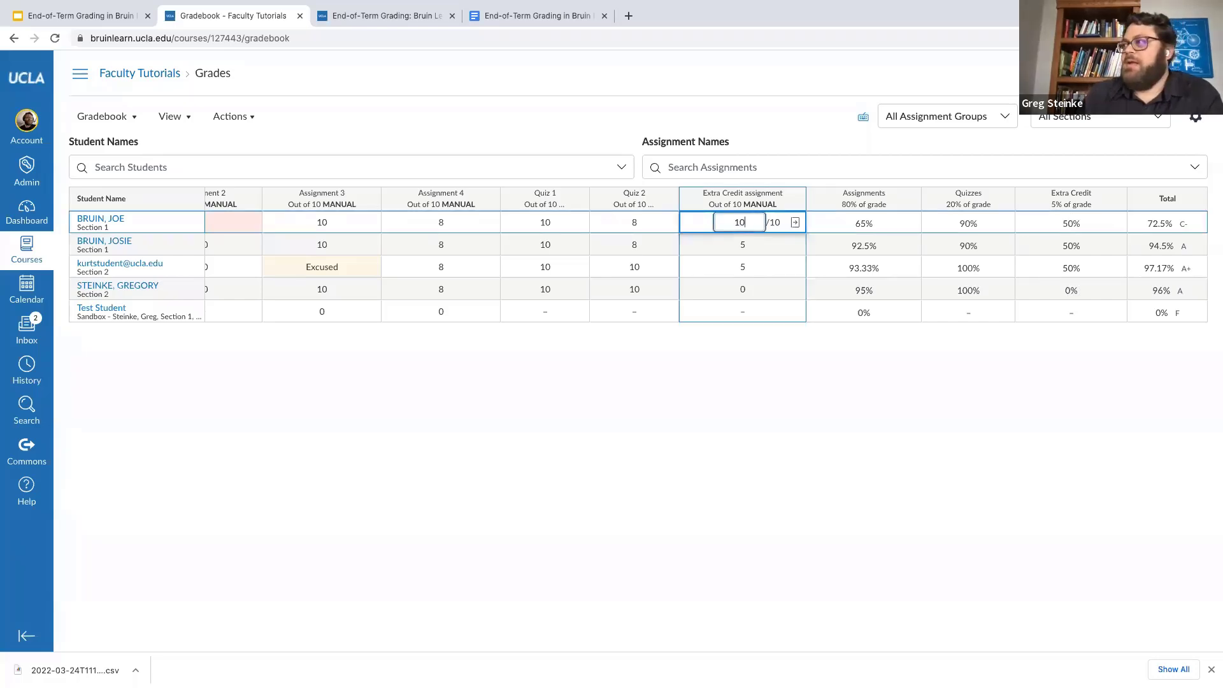
click(872, 370)
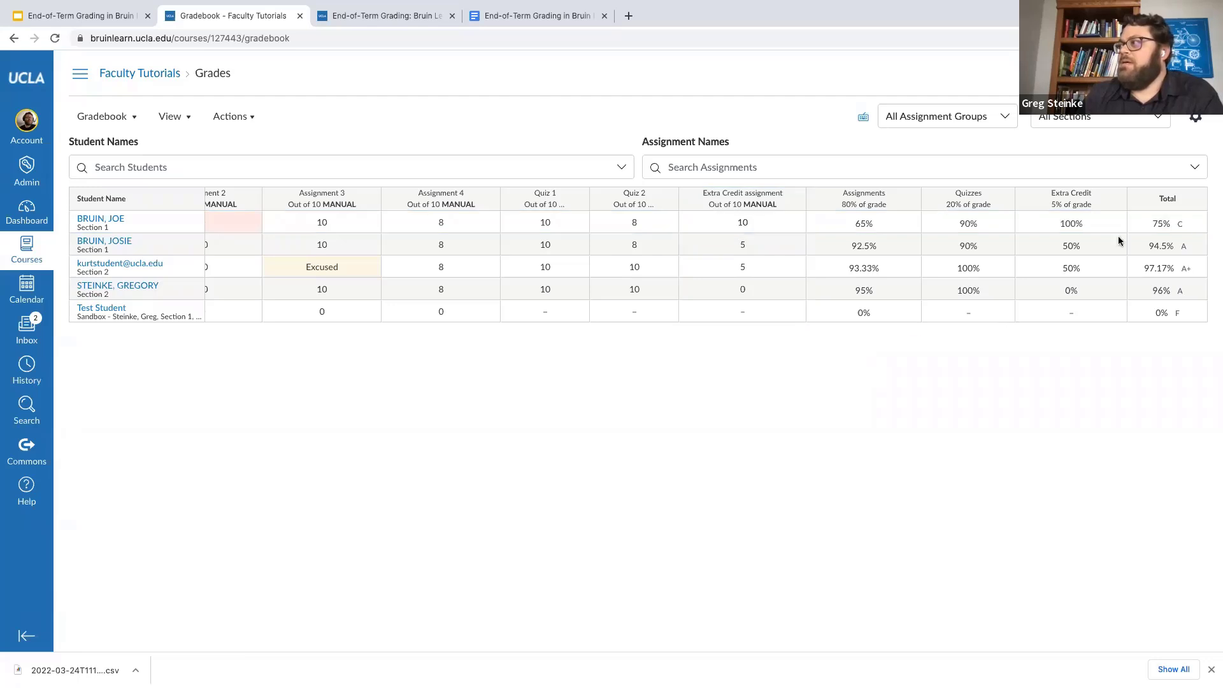
click(743, 242)
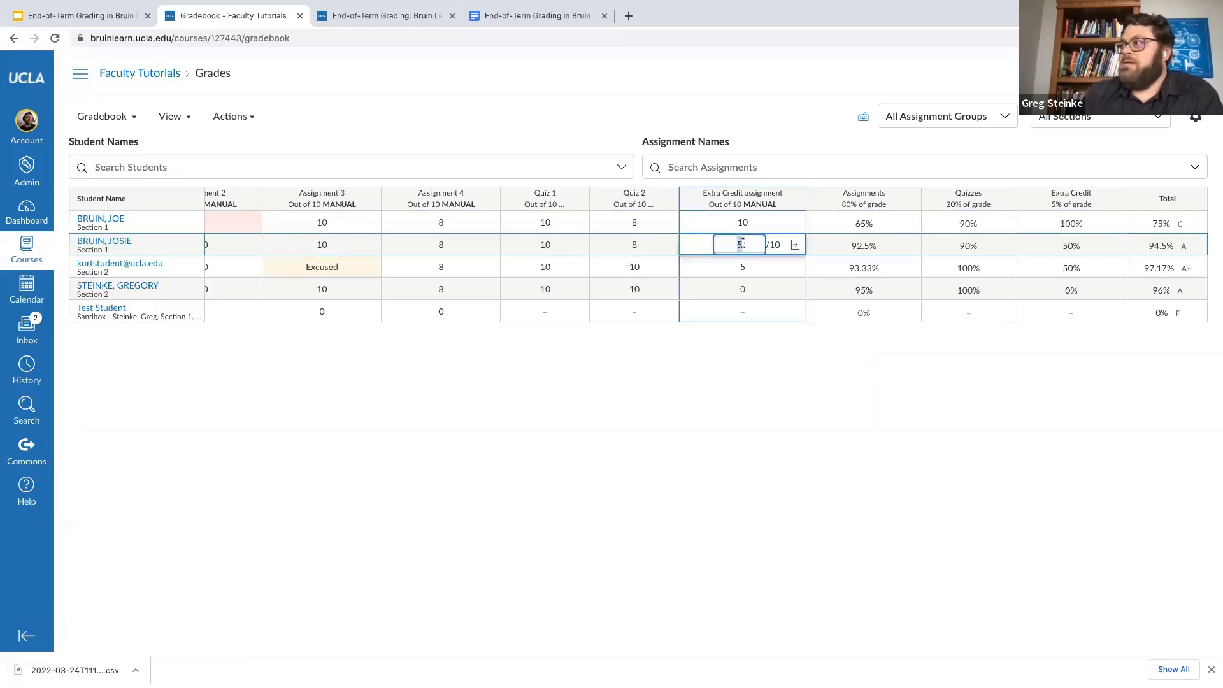
text(10)
click(923, 434)
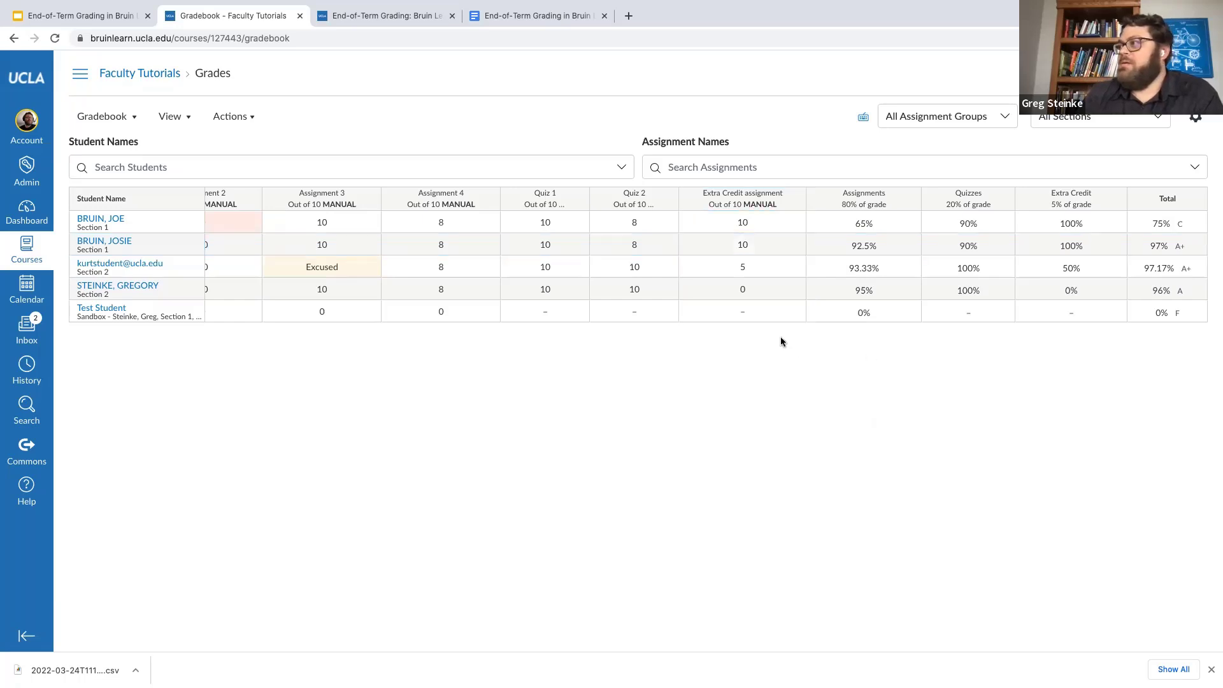
click(742, 264)
text(1)
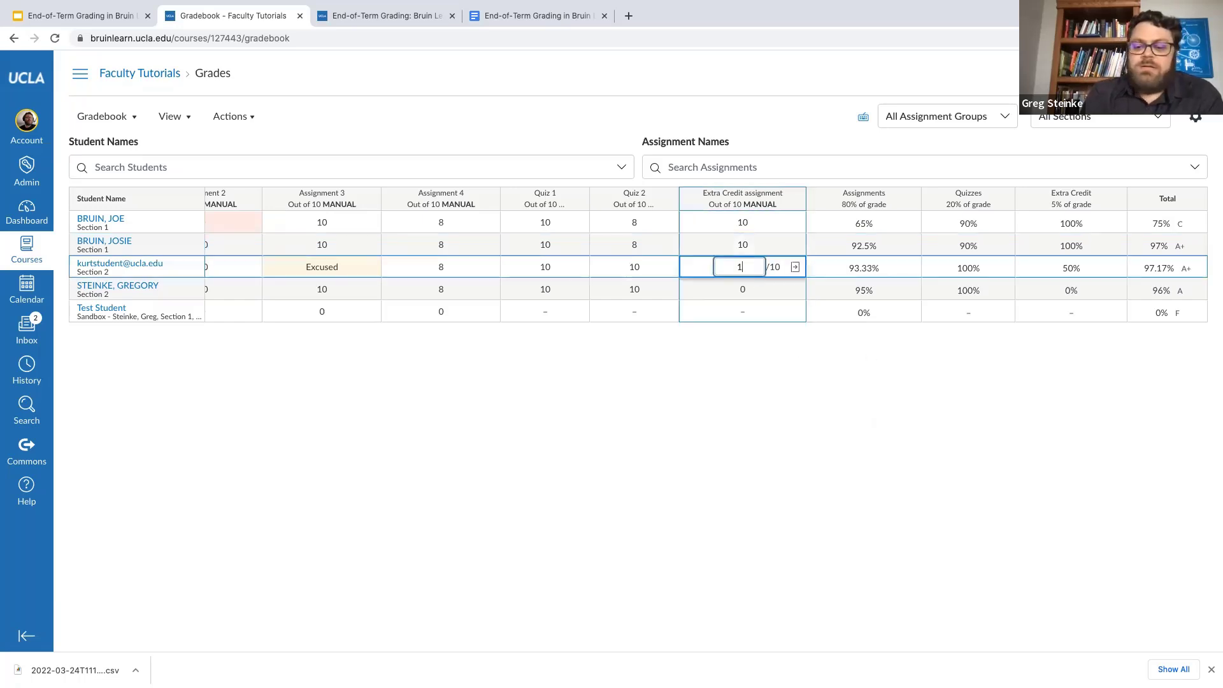
text(0)
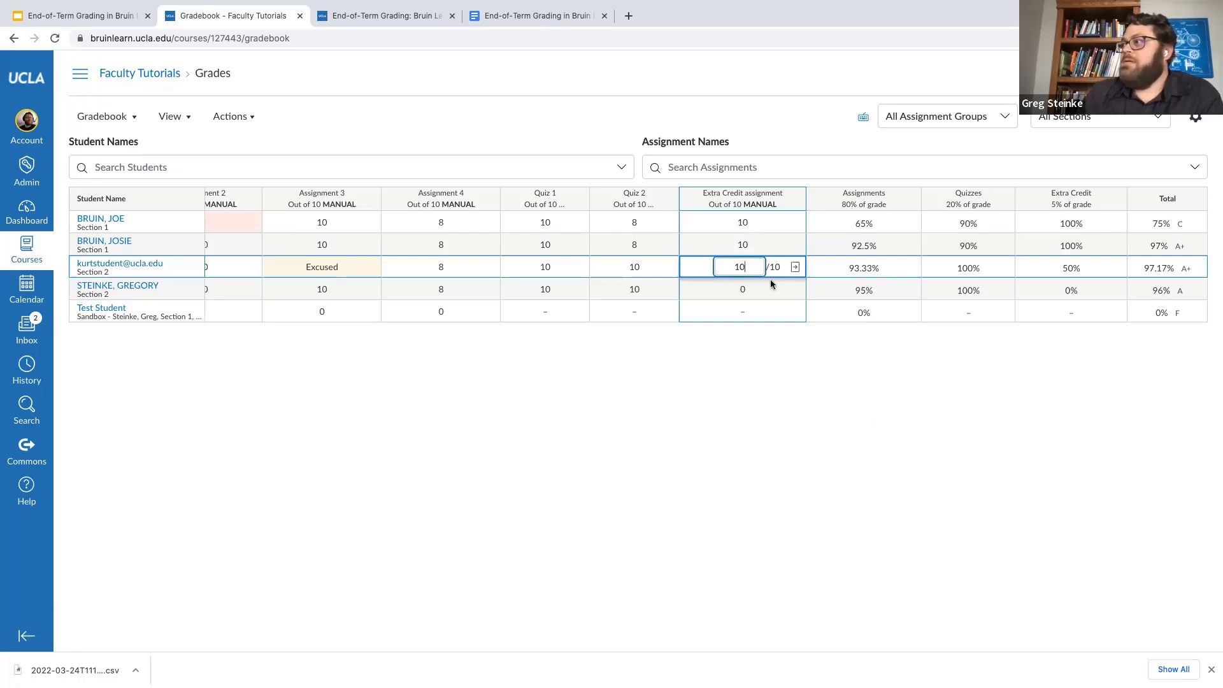
click(989, 377)
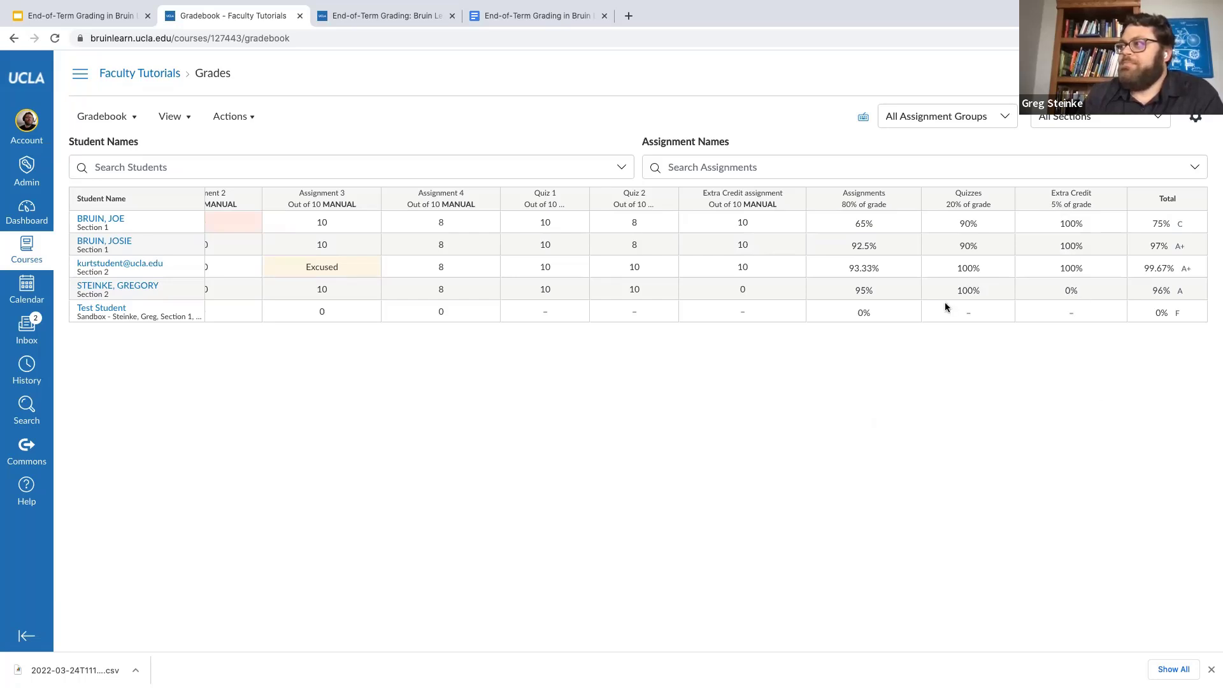
click(744, 286)
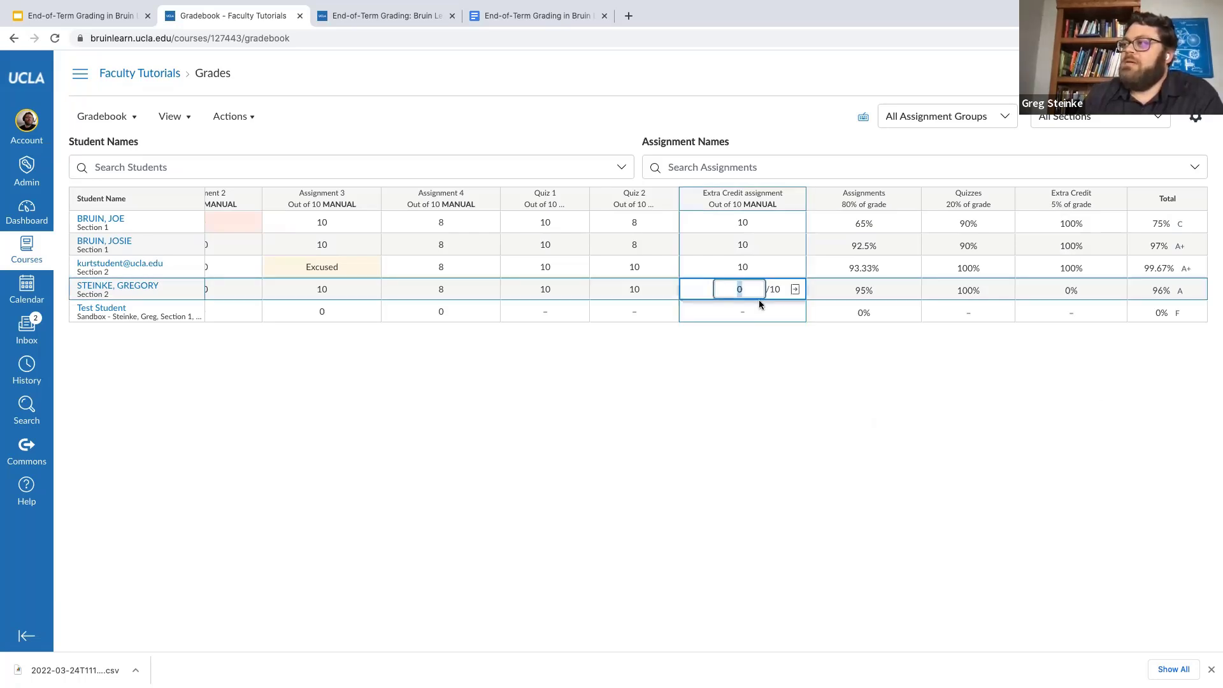
click(845, 377)
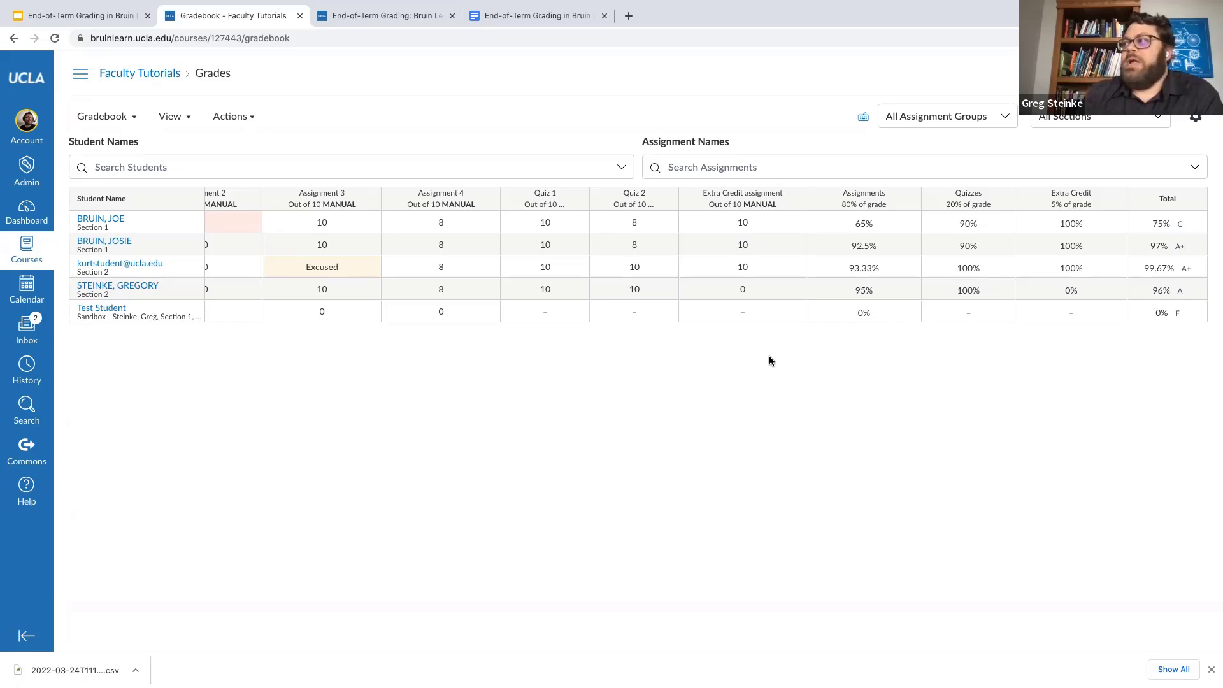
Return to the course's Assignments page and review the weights of the assignment groups.
click(151, 75)
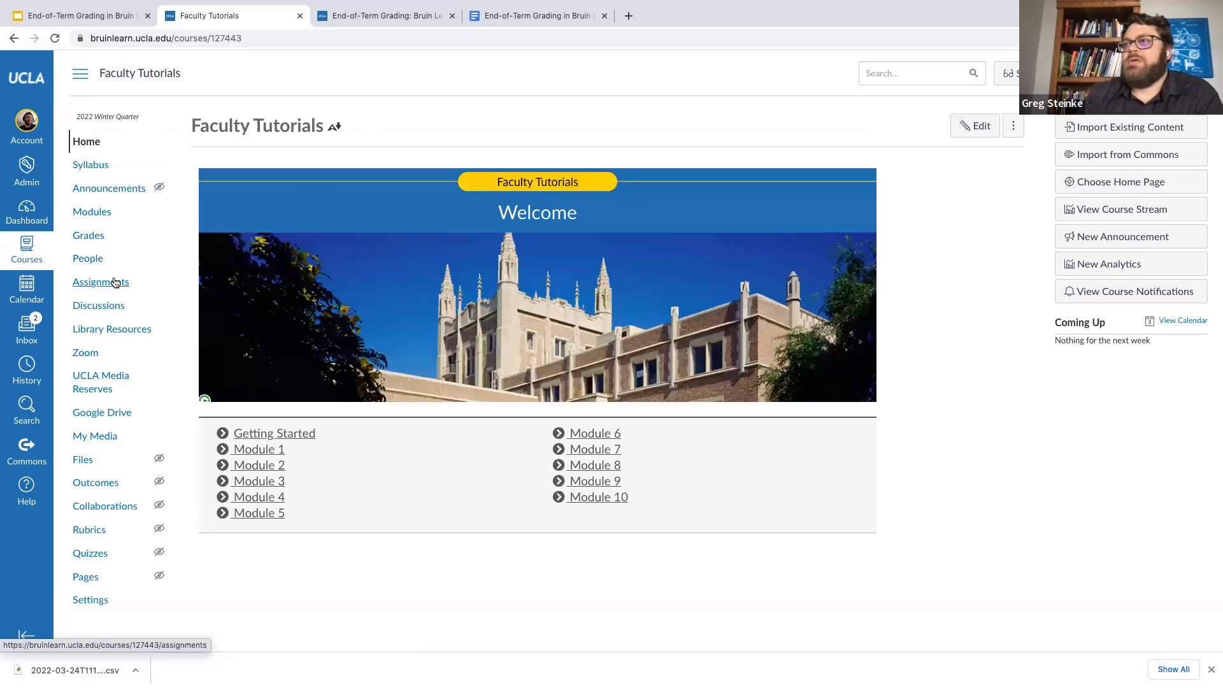
click(111, 282)
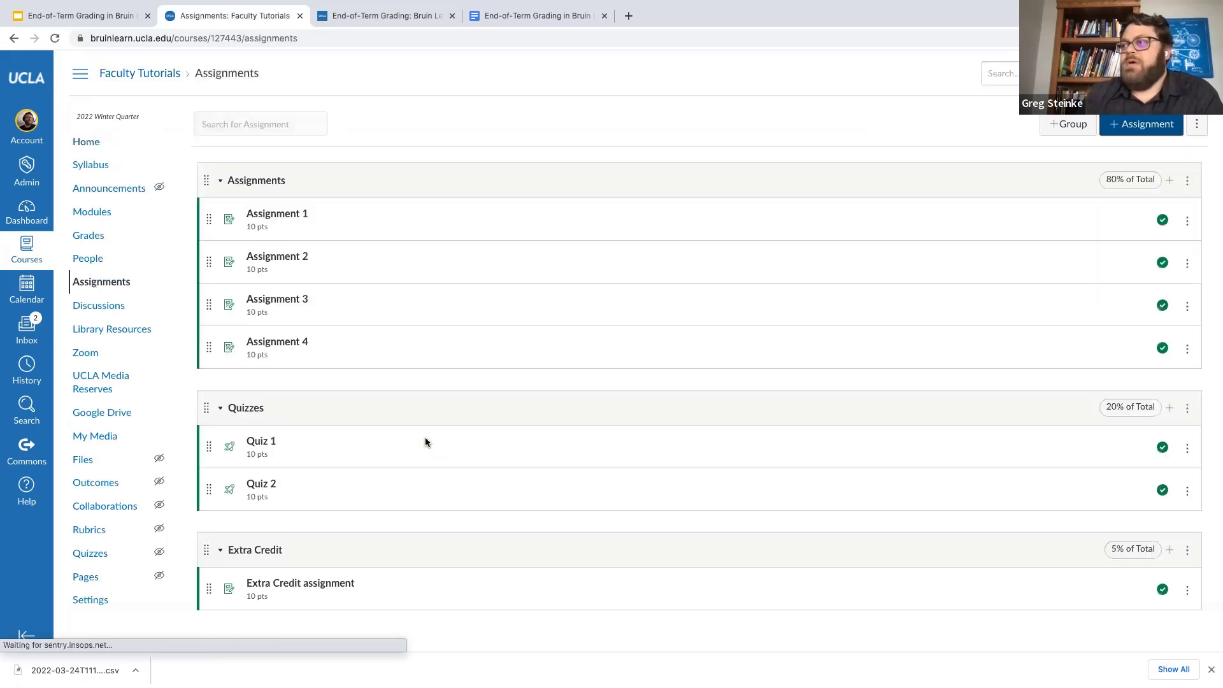
scroll(532, 535, down, 1)
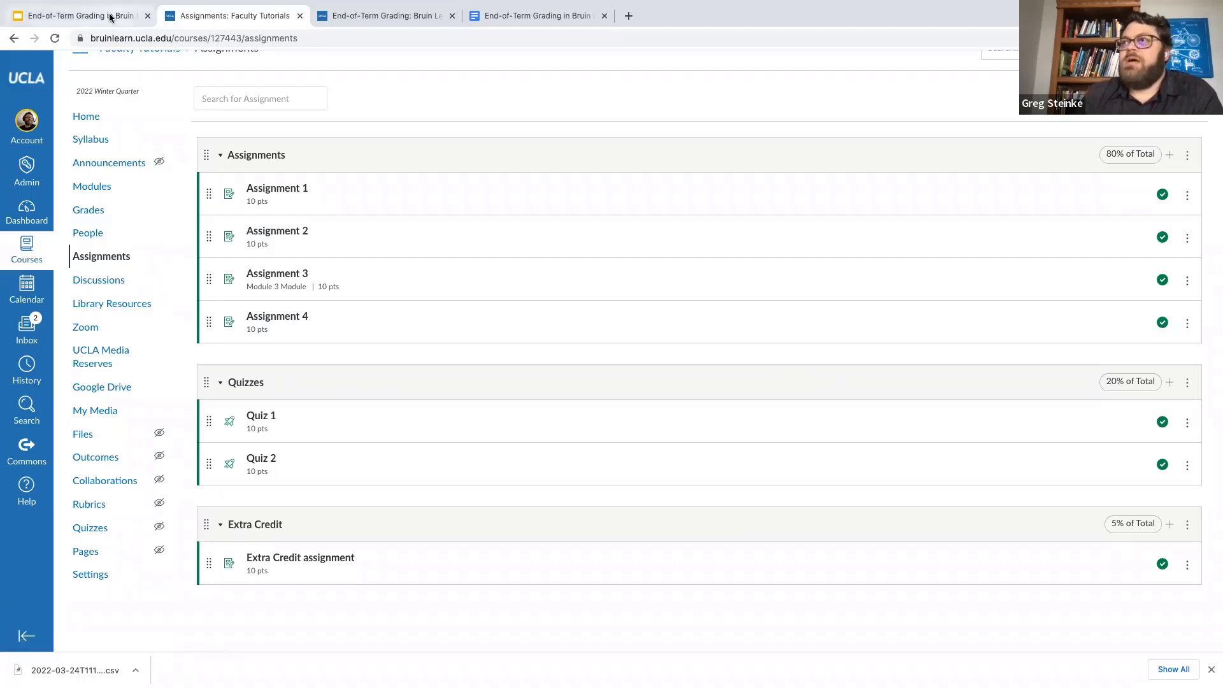
Switch to the Google Slides deck and show the "Export Grades from Bruin Learn" slide.
click(80, 15)
click(107, 559)
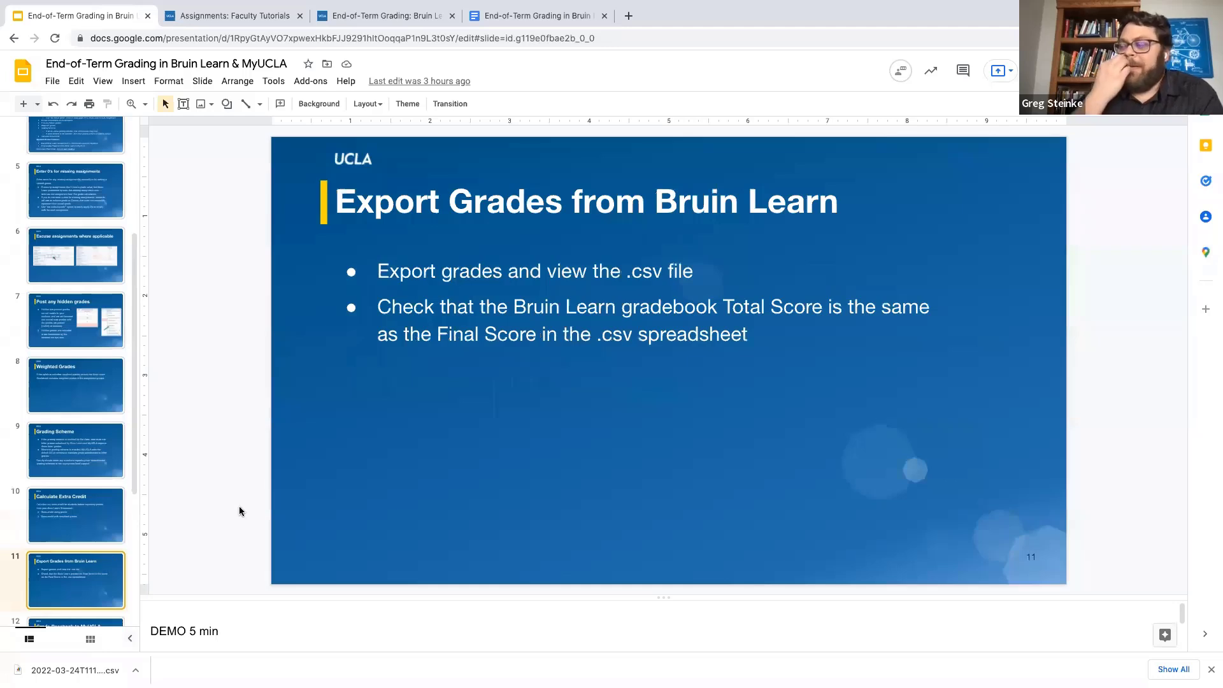
Switch back to Bruin Learn and open the course gradebook.
click(214, 24)
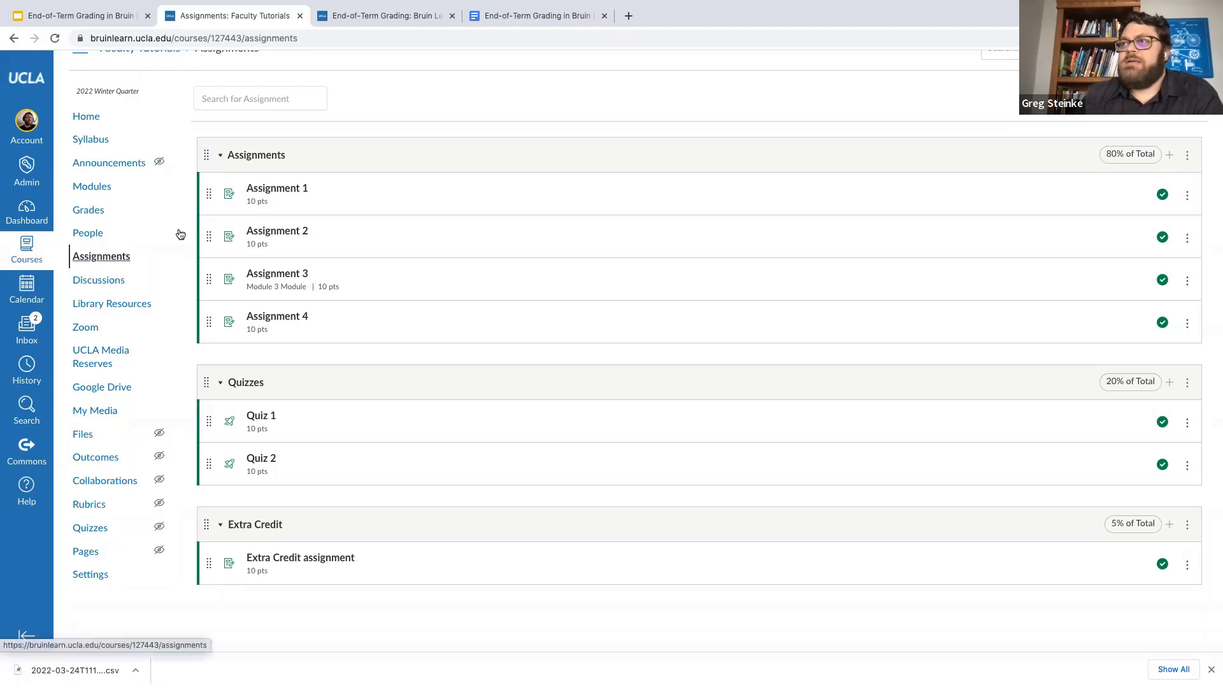
click(96, 215)
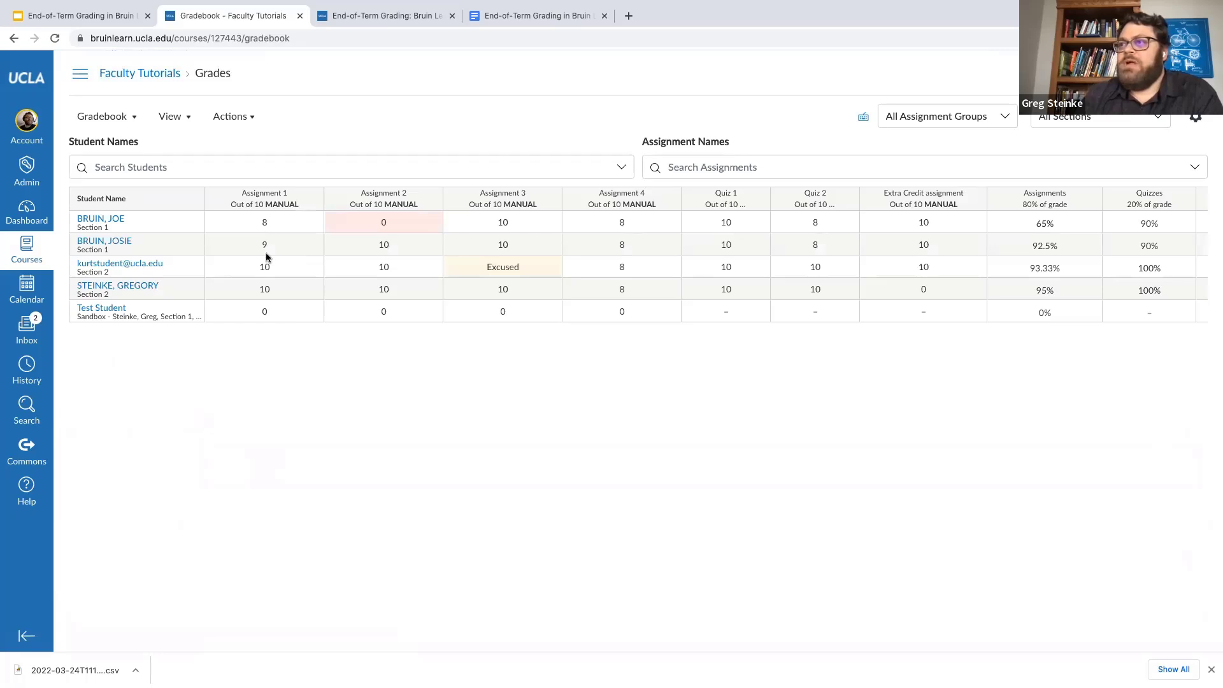
scroll(139, 317, up, 3)
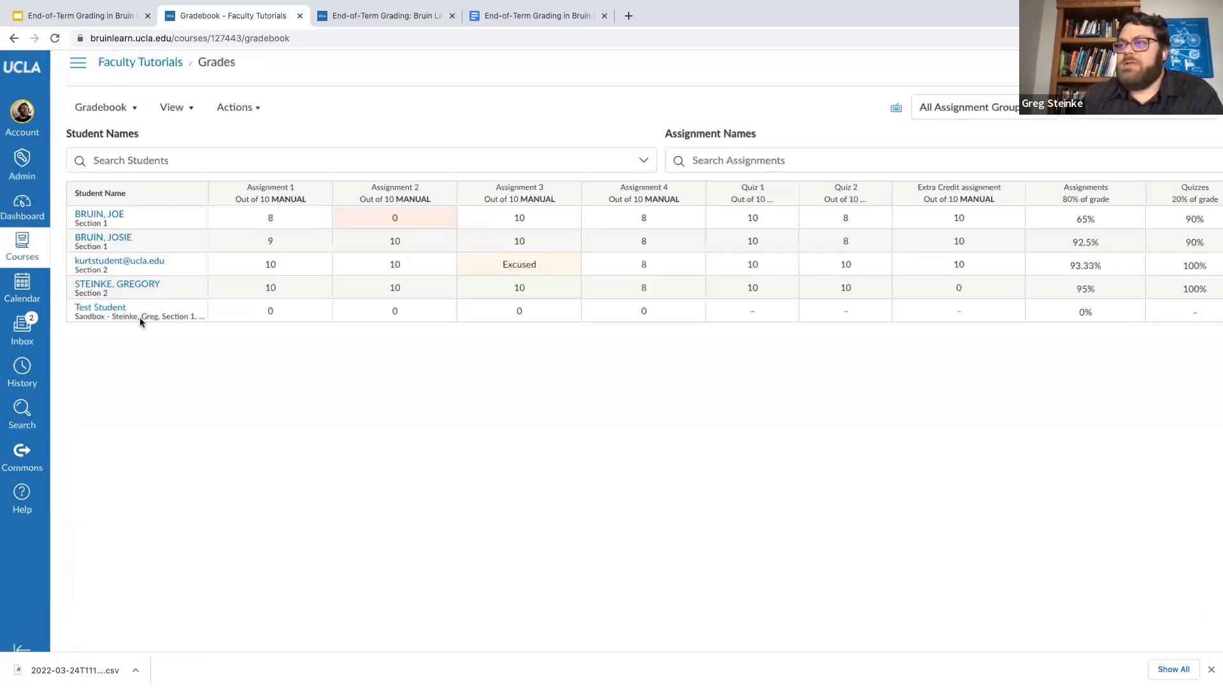
Examine the gradebook's assignment scores, weighted group percentages, and Total column with letter grades for all students.
scroll(204, 381, up, 1)
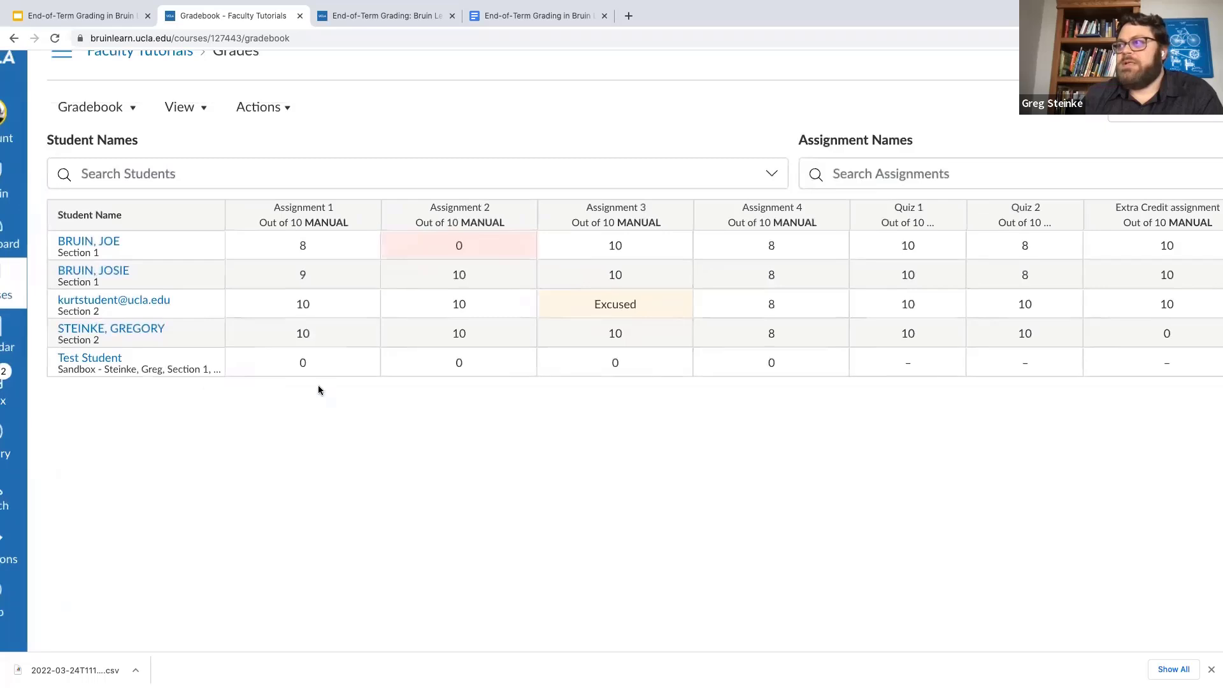
scroll(318, 385, right, 1)
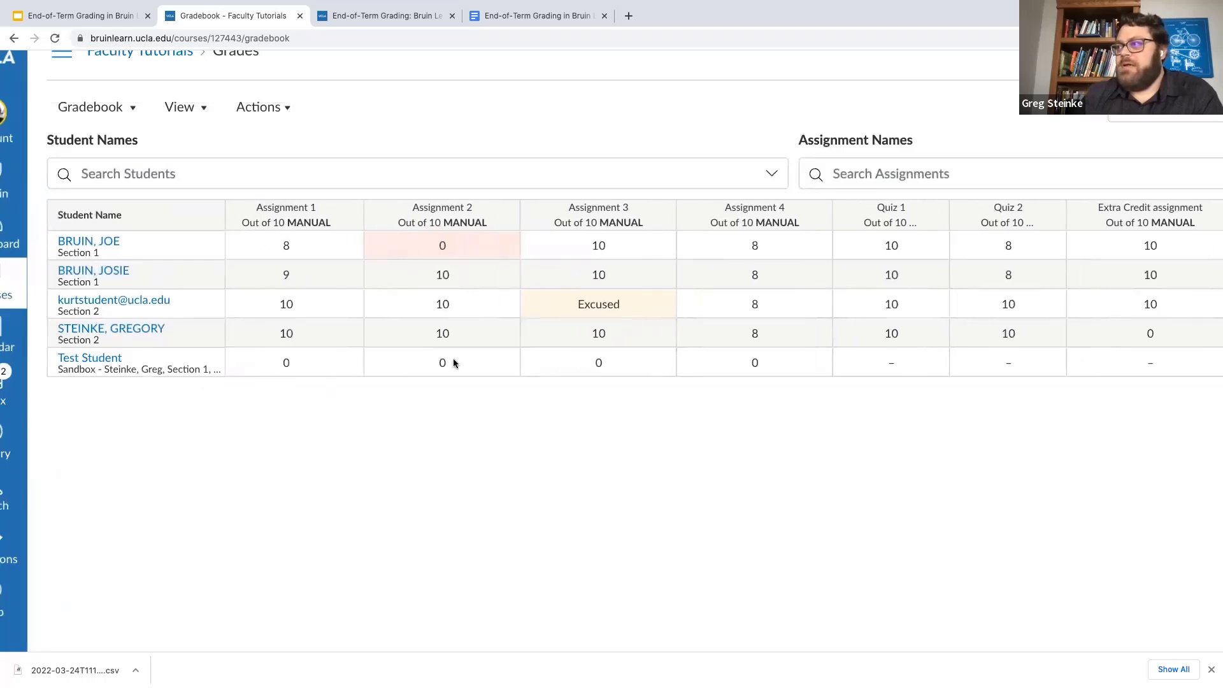
scroll(453, 360, right, 3)
scroll(558, 317, right, 8)
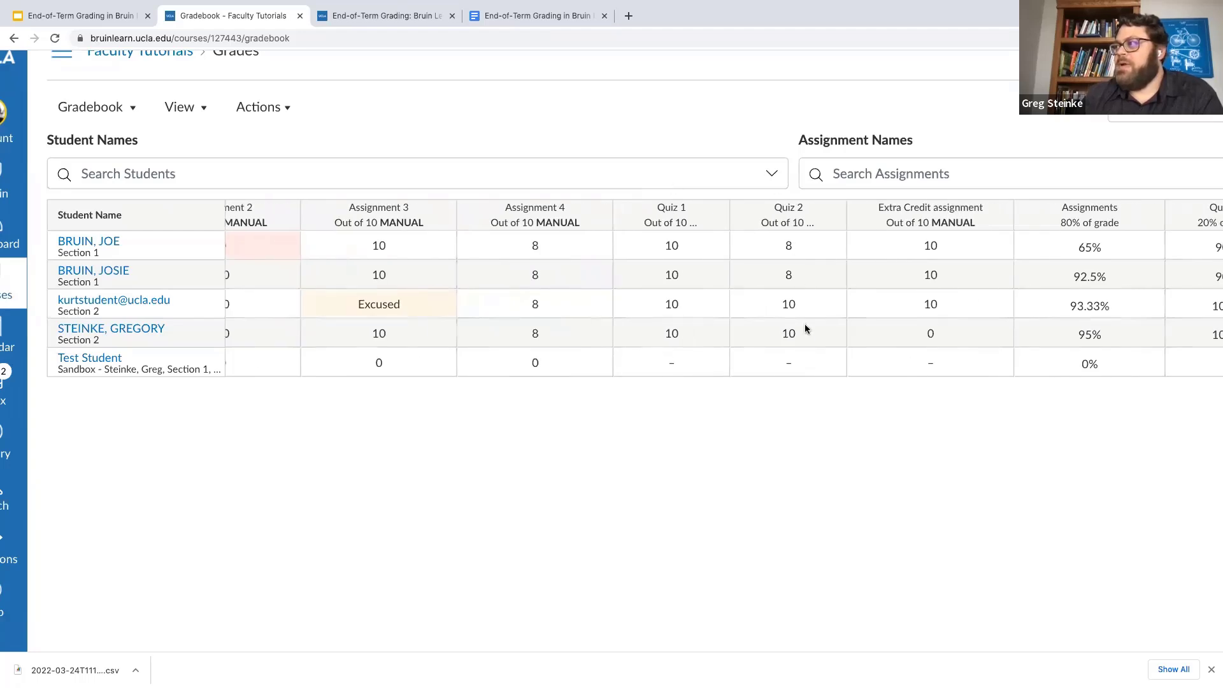
scroll(804, 325, right, 5)
scroll(804, 328, right, 1)
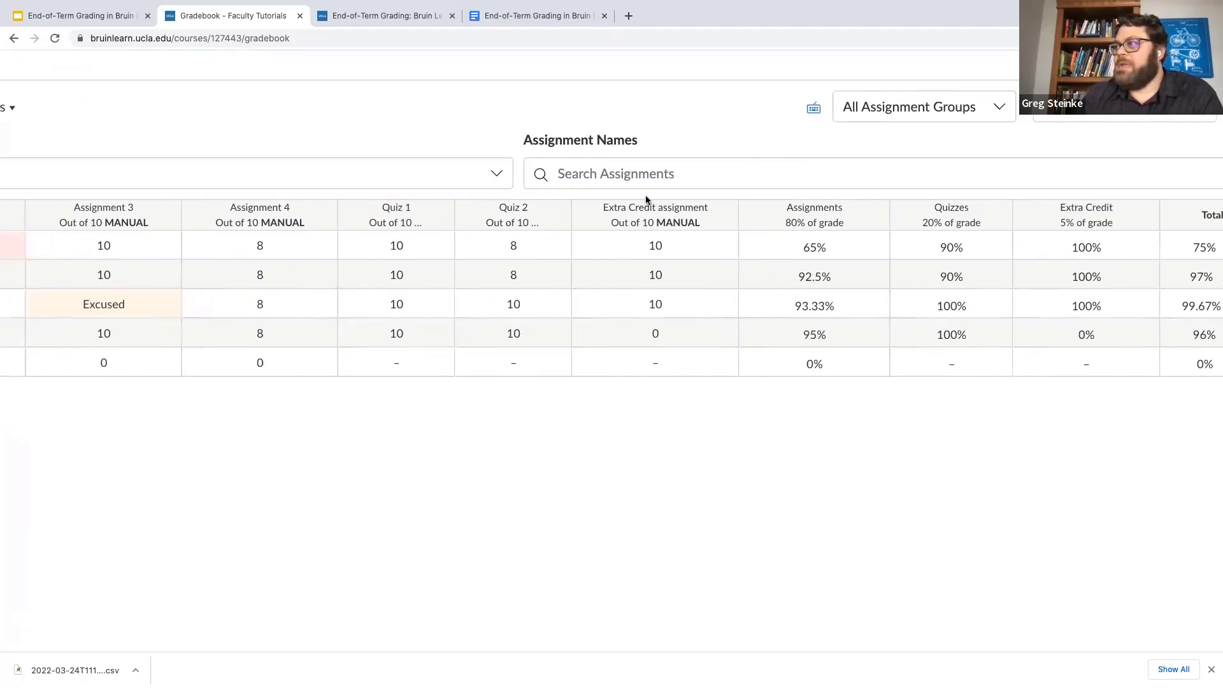
scroll(827, 305, right, 2)
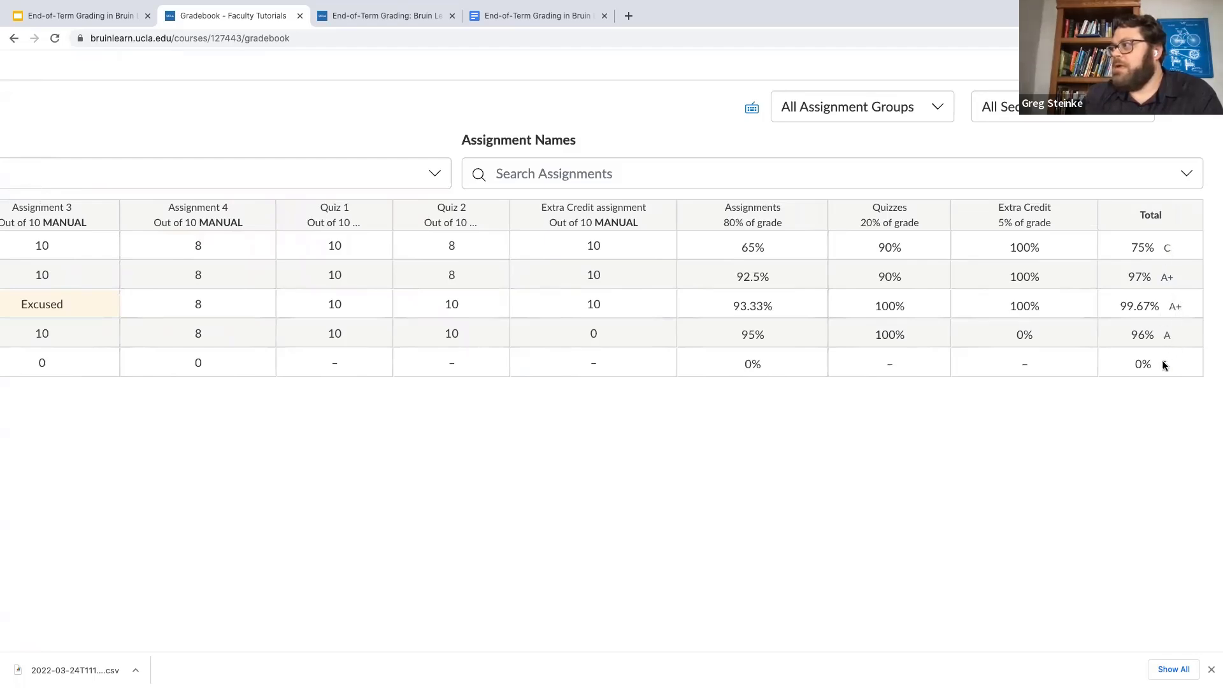
scroll(849, 259, left, 5)
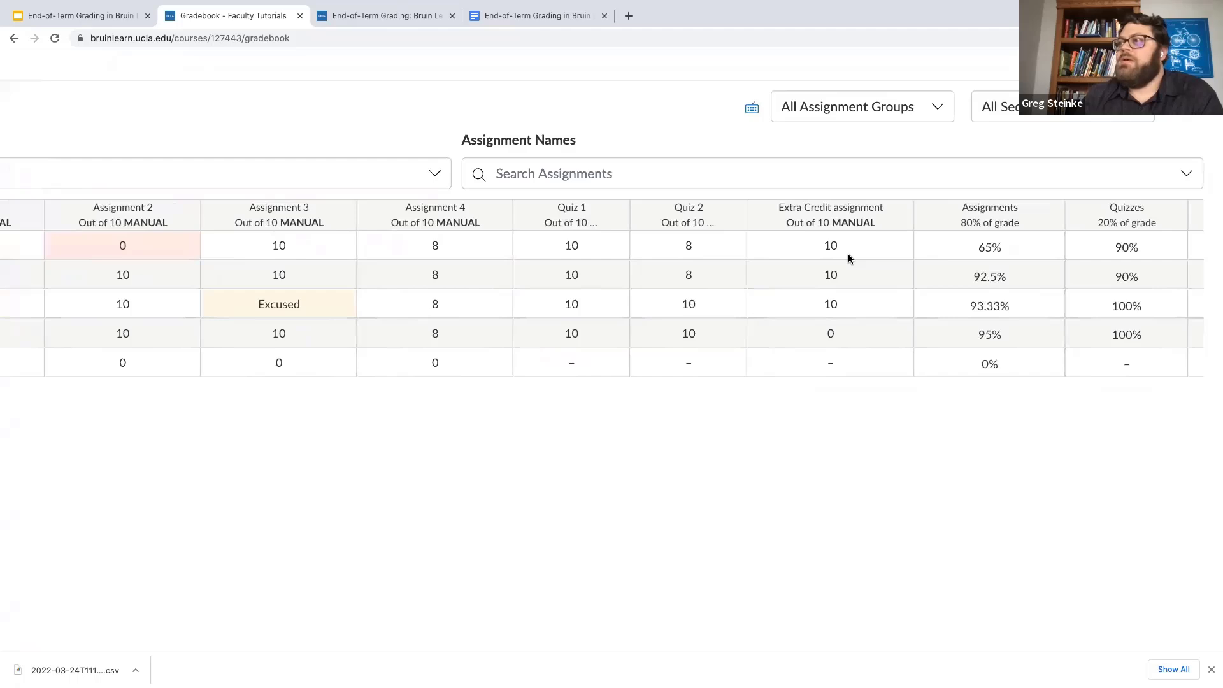
scroll(848, 255, down, 5)
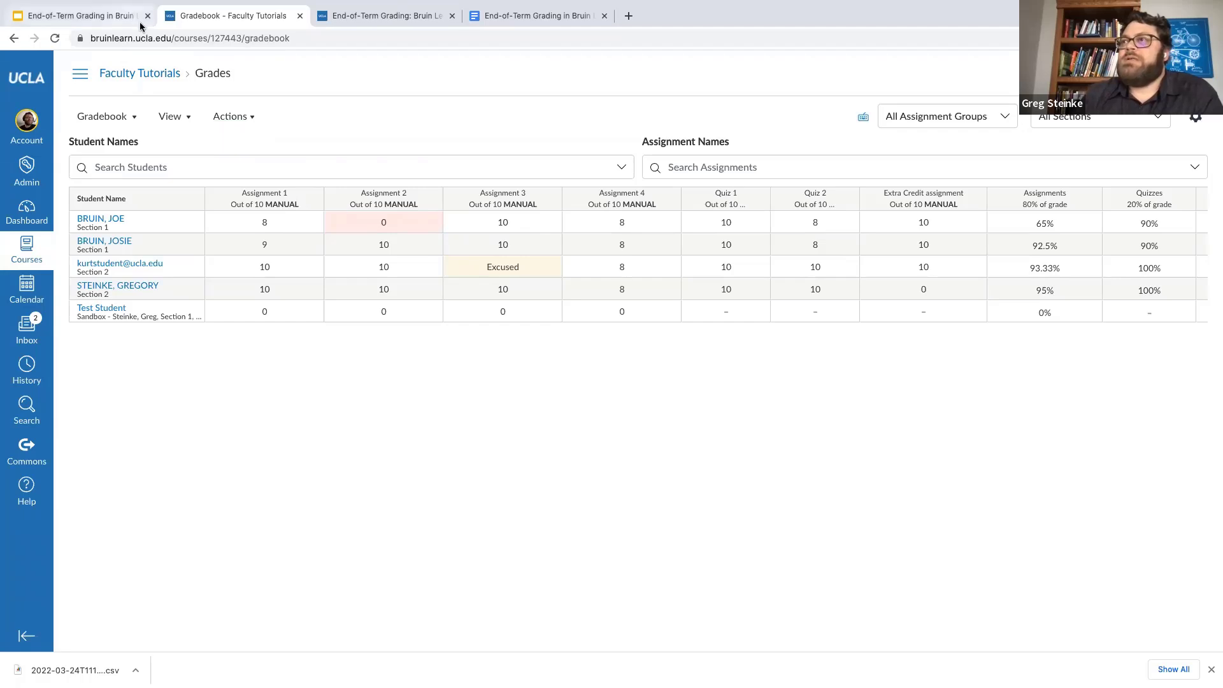
Switch to the Google Slides deck and highlight "Final Score" in the second bullet of the export slide.
click(113, 17)
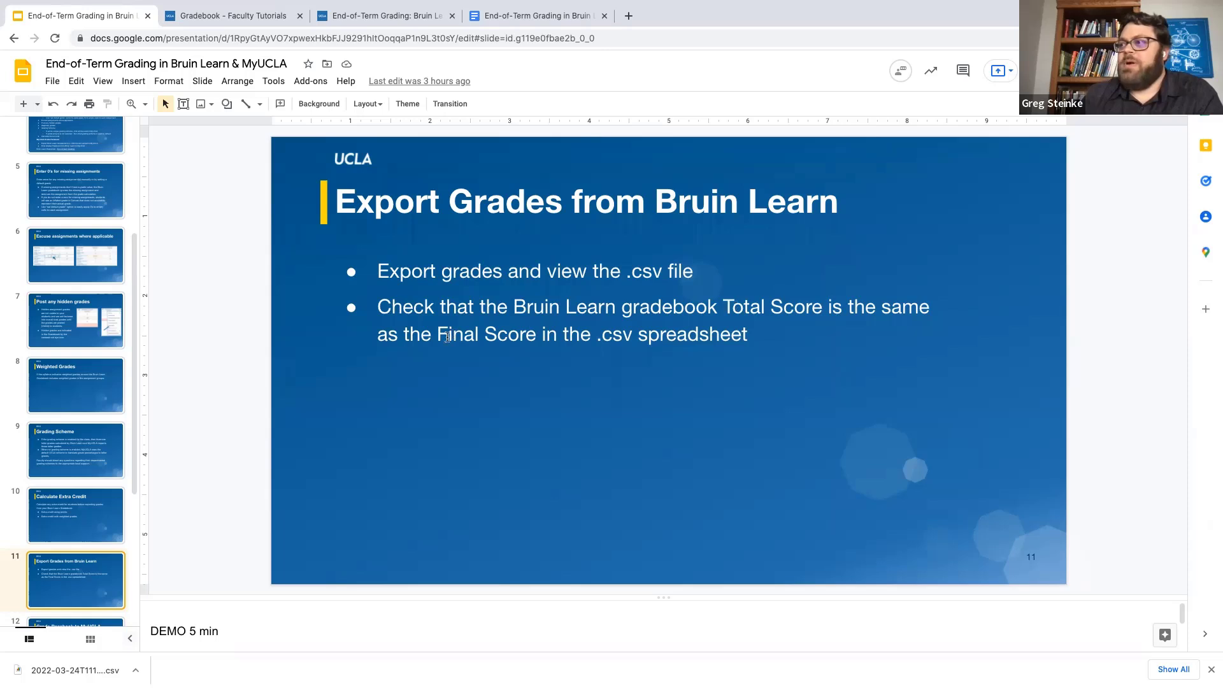
drag(437, 334, 538, 331)
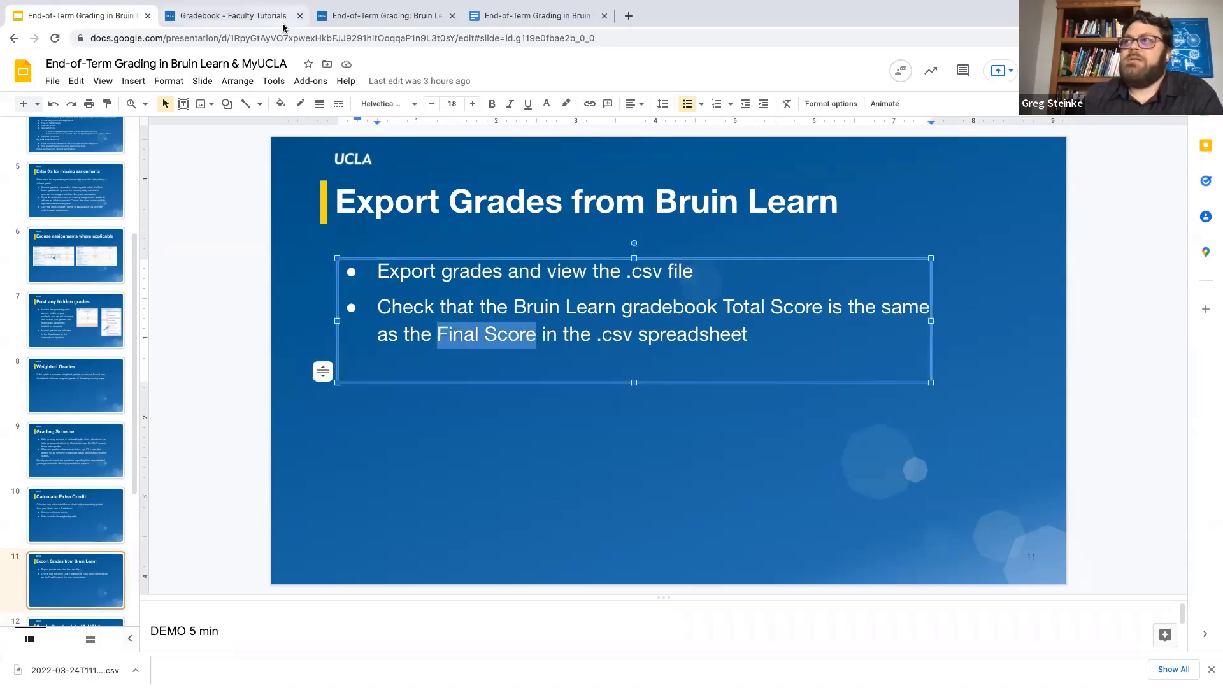
Switch back to the Bruin Learn gradebook and export its grades as a CSV file.
click(263, 17)
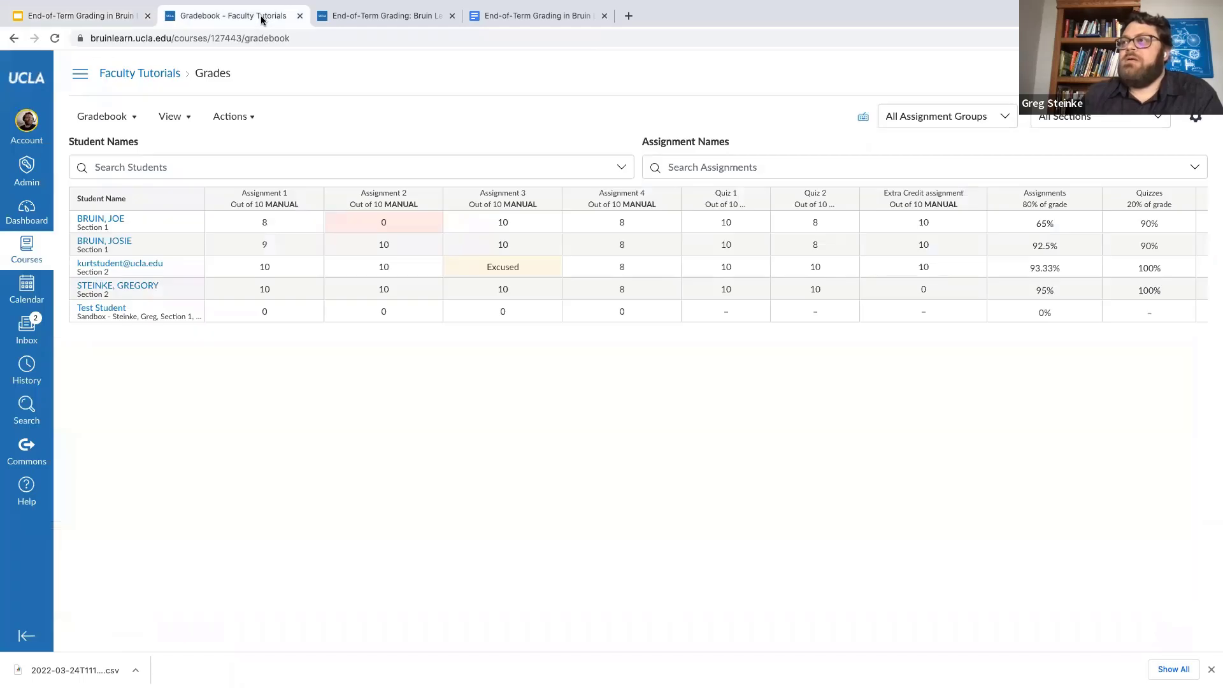
click(254, 123)
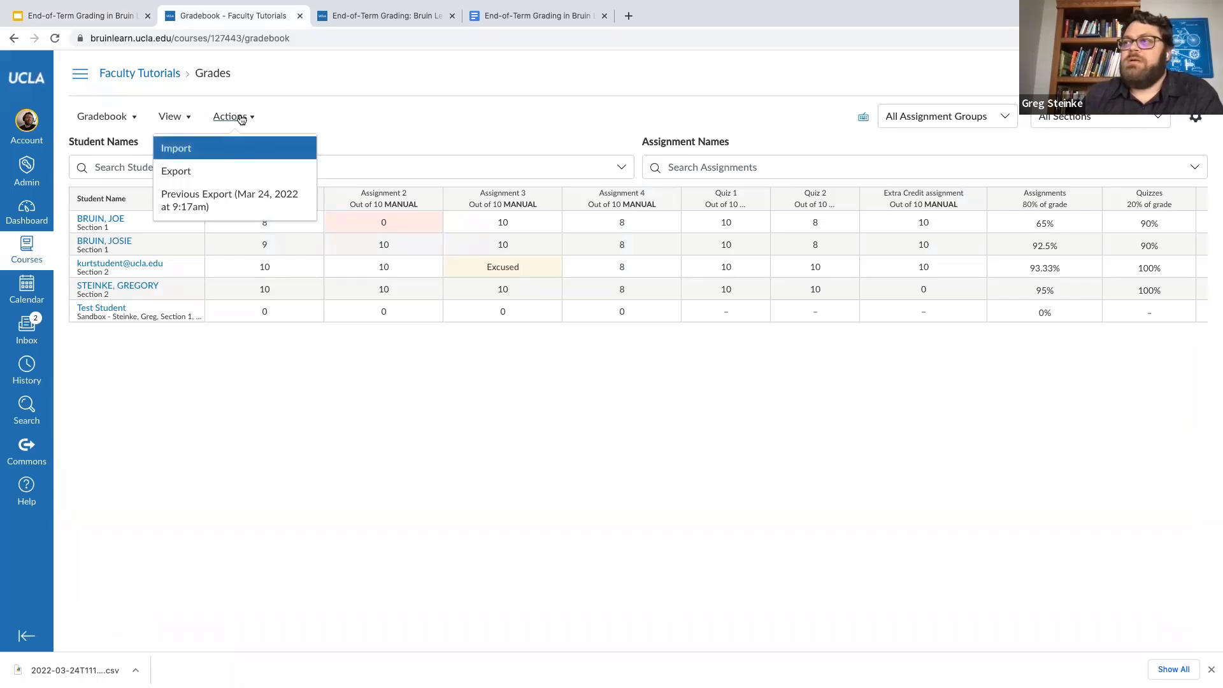
click(187, 168)
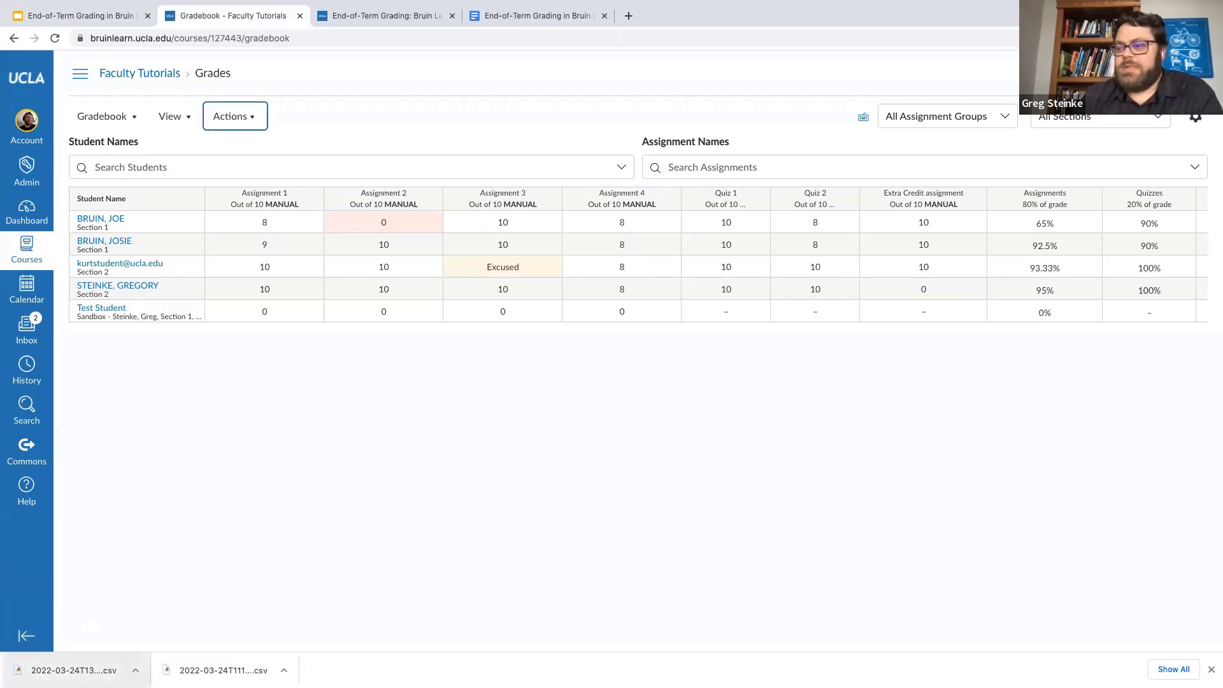
Locate the exported 2022-03-24T1327_Grades-Faculty_Tutorials.csv in Finder, open it in Excel, and make the spreadsheet window full screen.
click(135, 670)
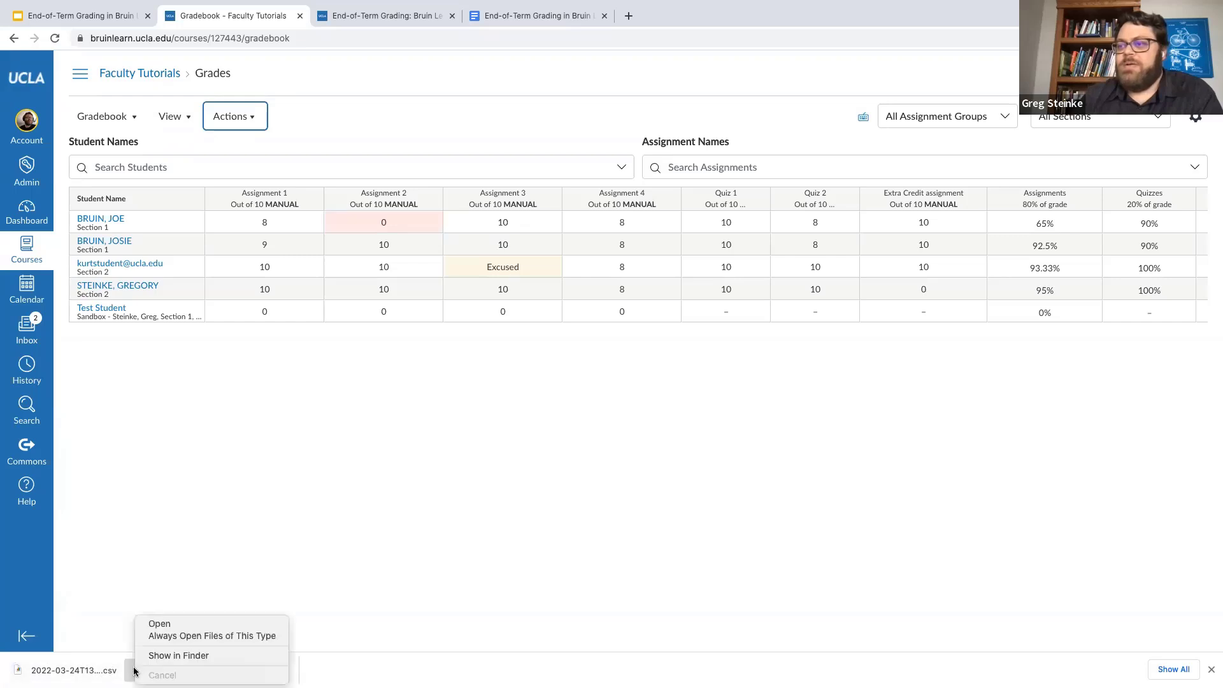
click(177, 656)
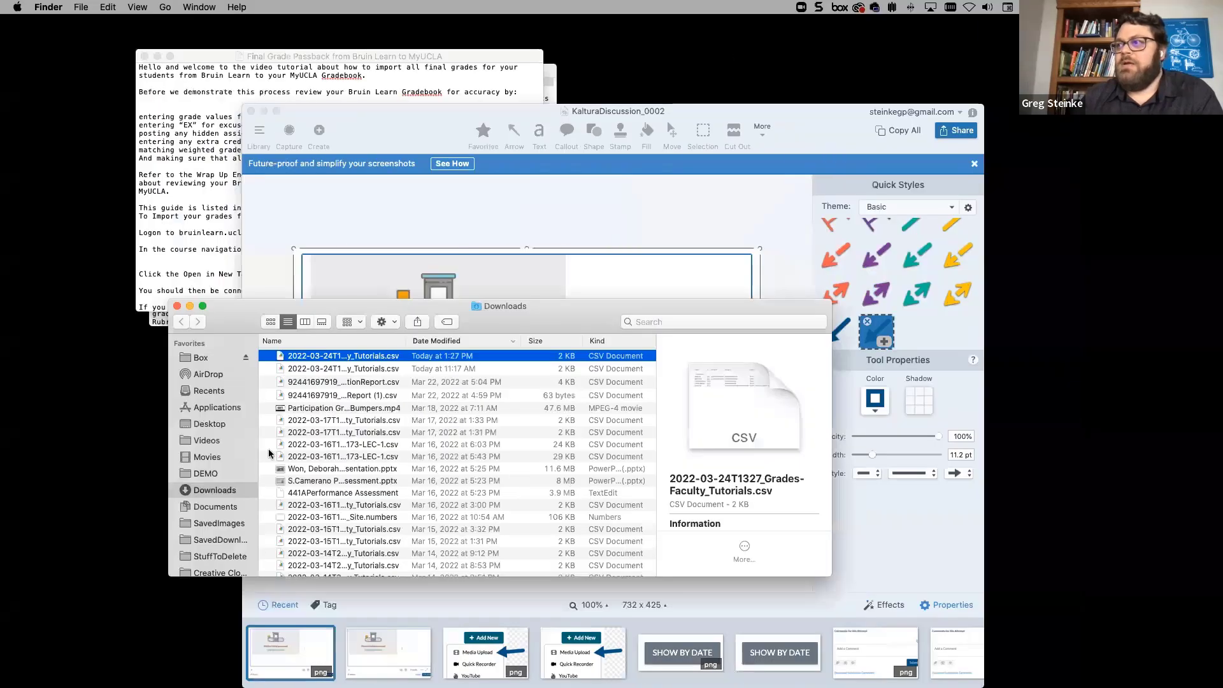
right_click(293, 359)
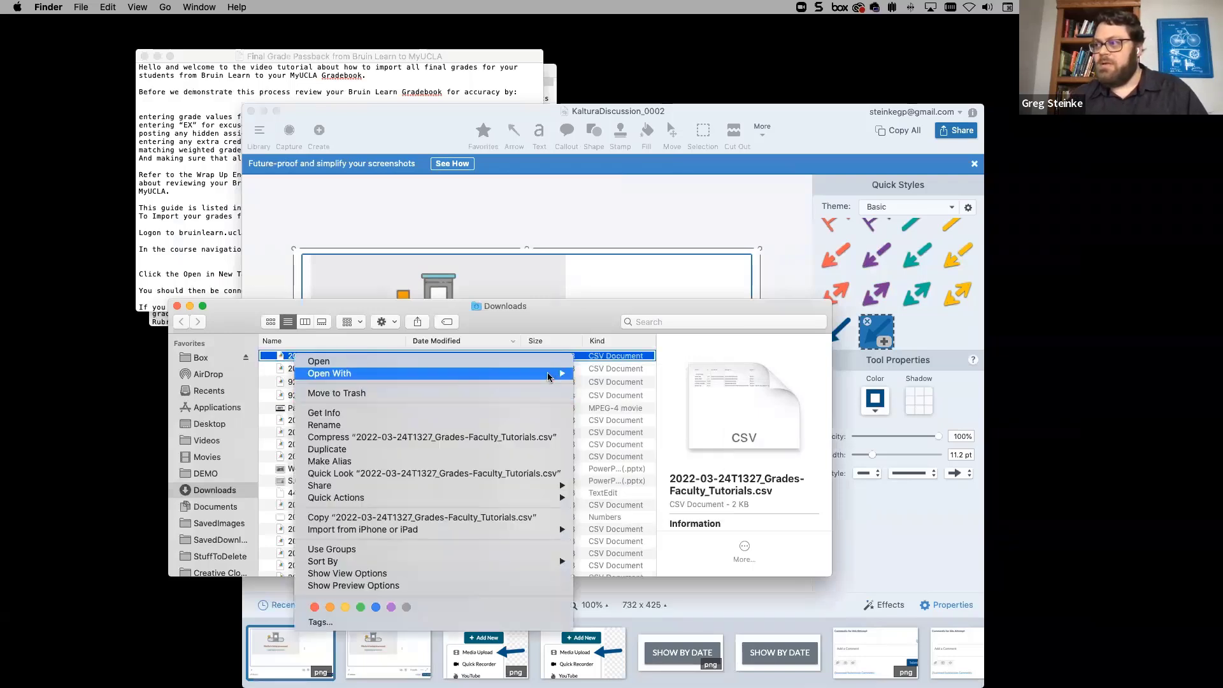
mouse_move(548, 373)
click(643, 422)
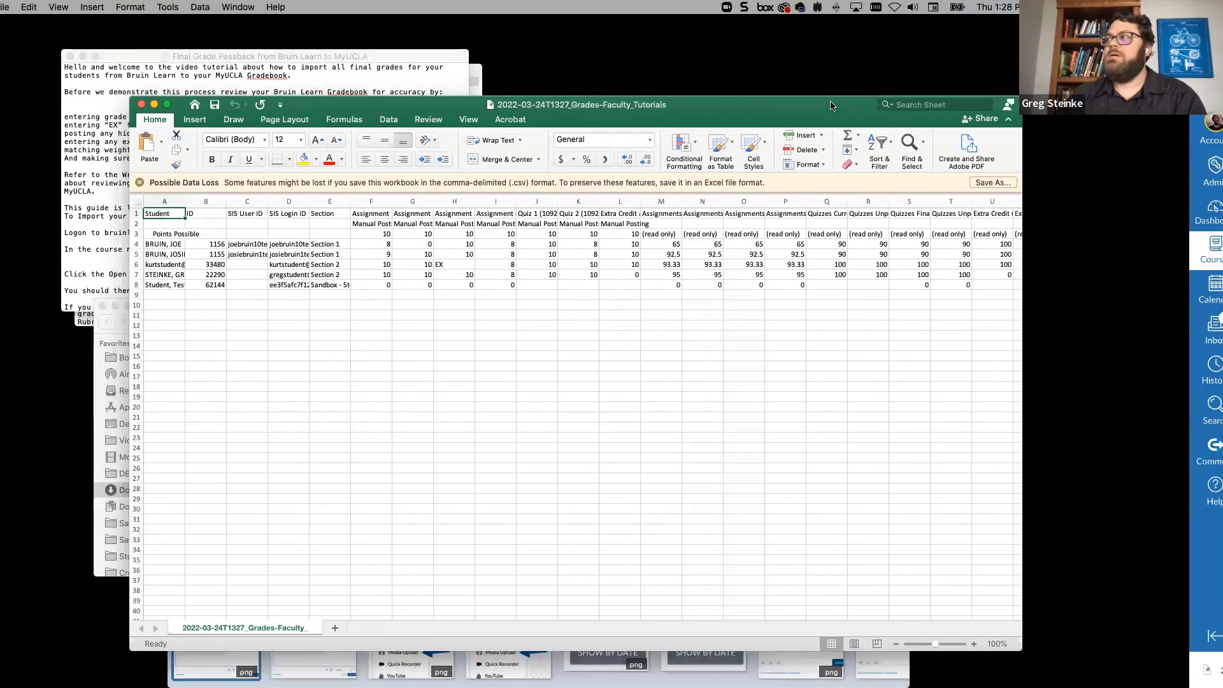
click(242, 105)
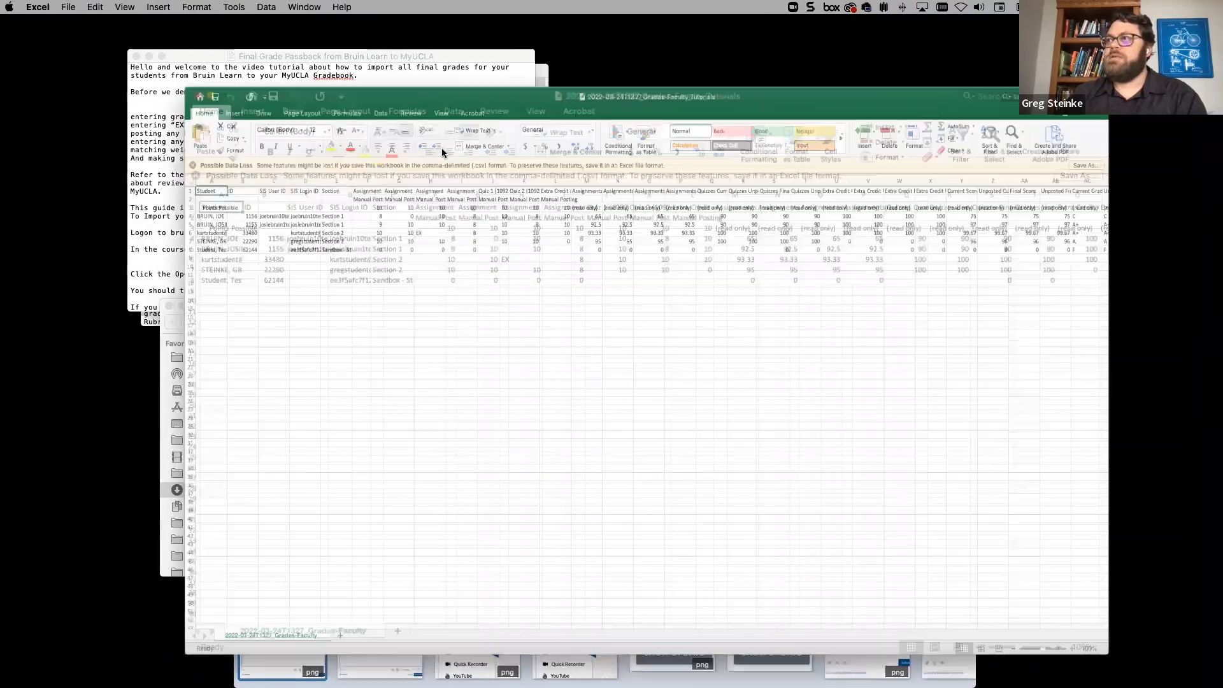
Switch back to the Bruin Learn gradebook and review its assignment and group percentage columns.
key(ctrl+Right)
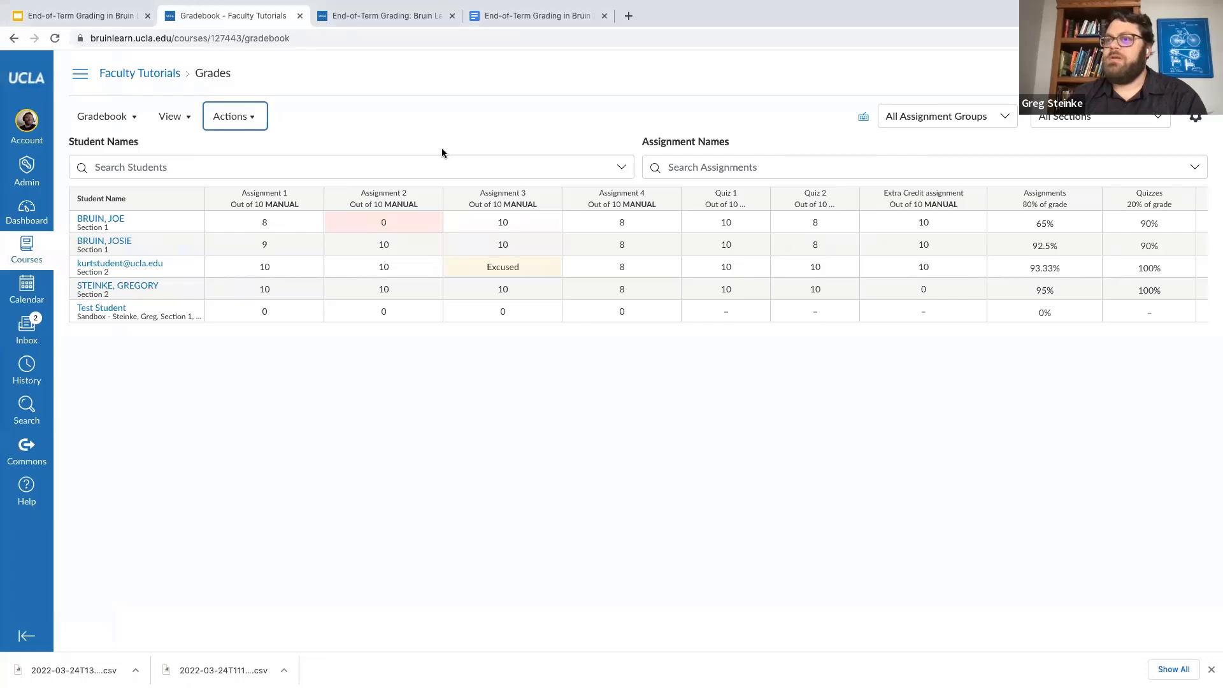
scroll(319, 211, right, 2)
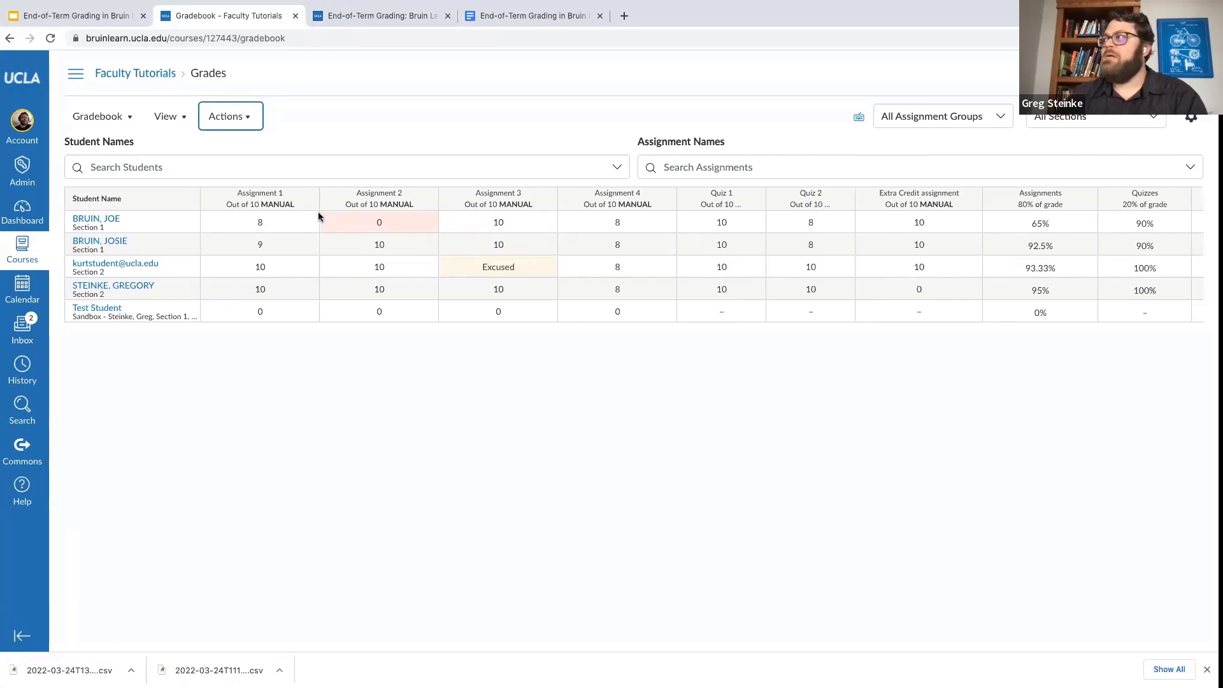
scroll(609, 268, right, 2)
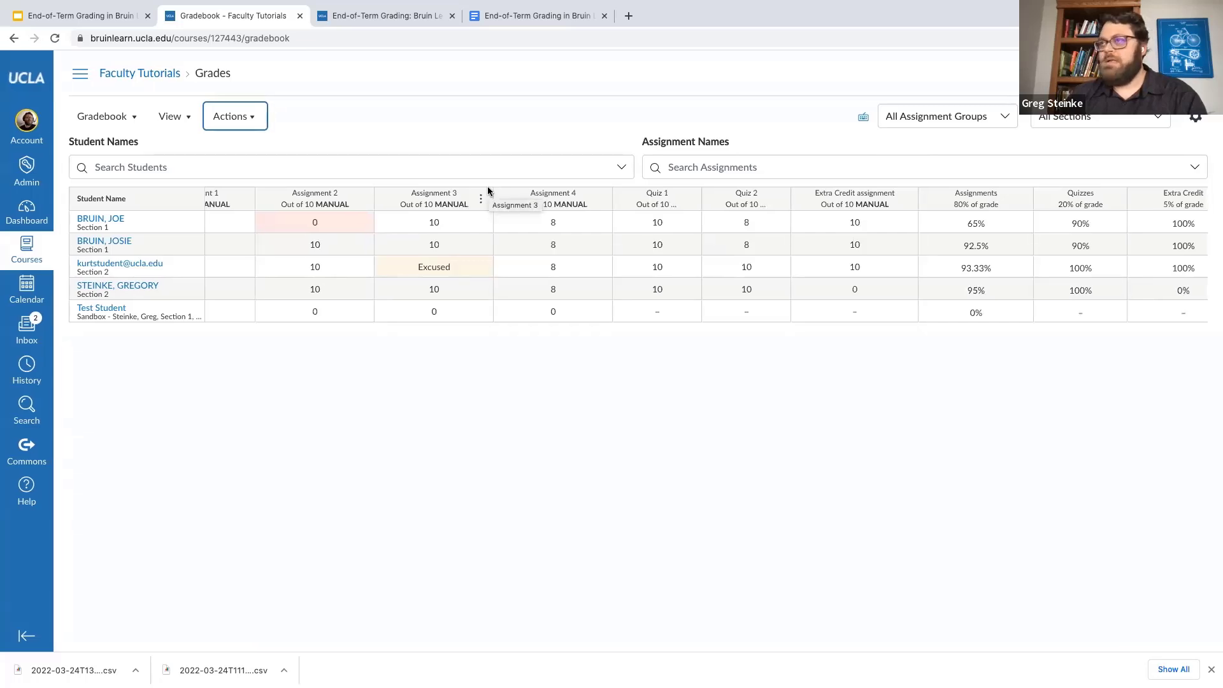
Return to the exported spreadsheet in Excel and examine the Current Score, Final Score, and Final Grade columns.
key(ctrl+Left)
scroll(682, 212, right, 10)
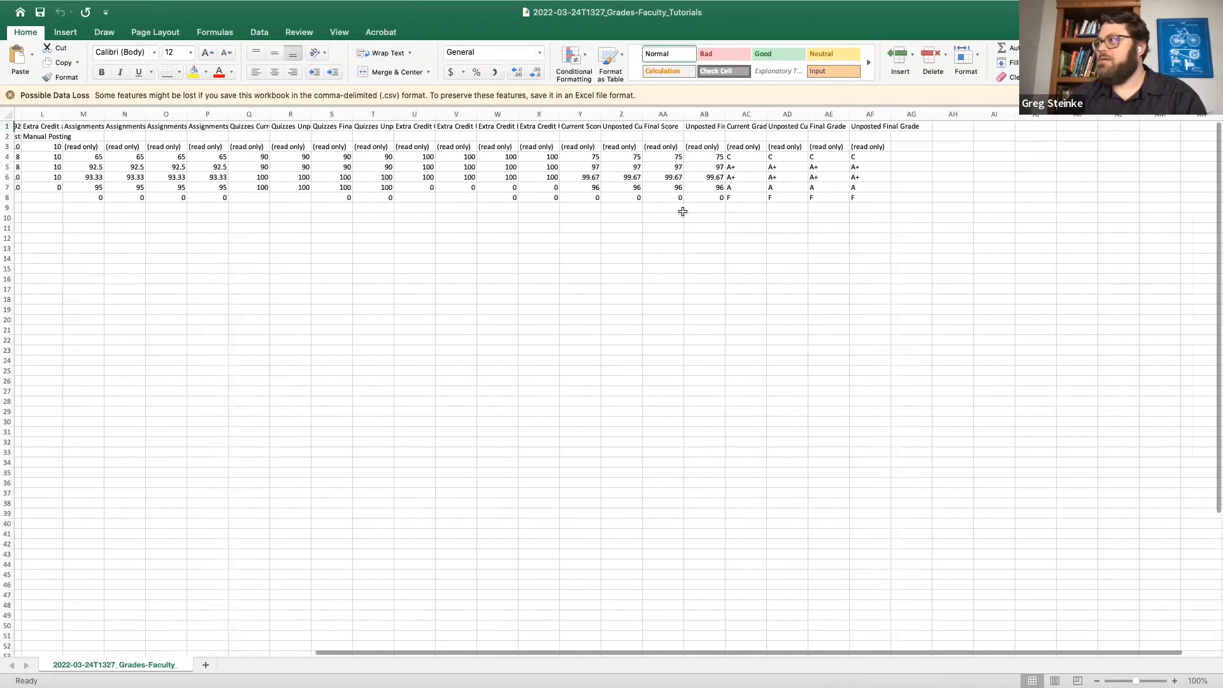
scroll(764, 177, up, 3)
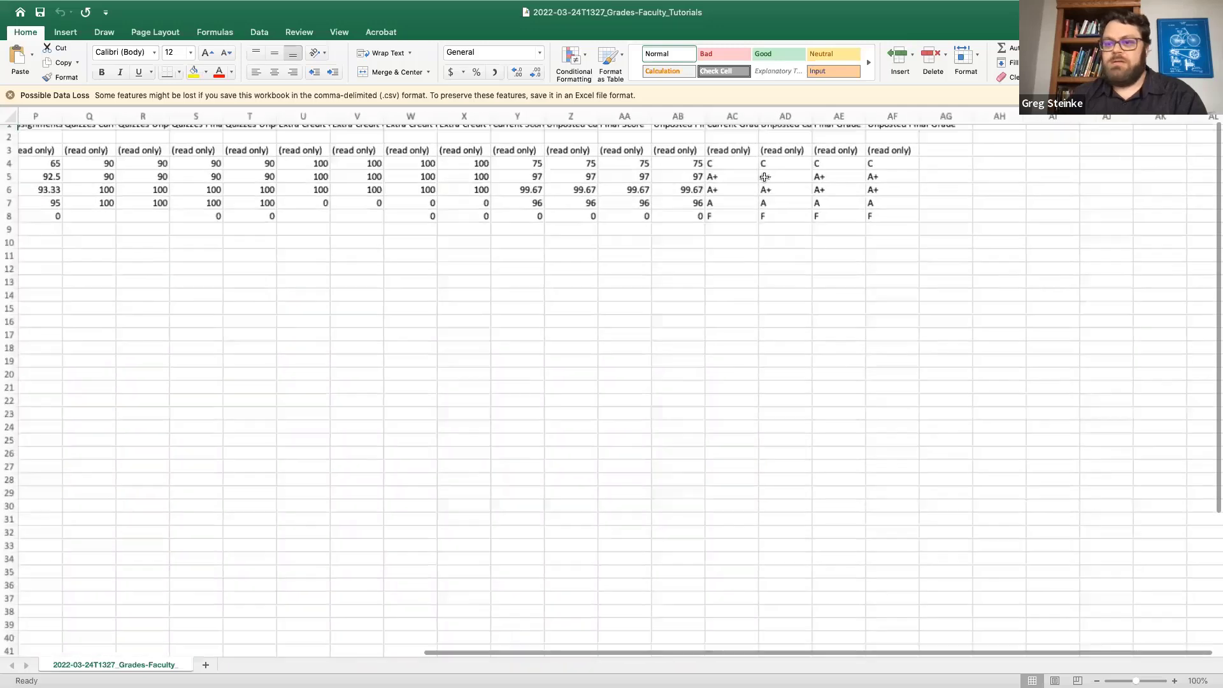
scroll(764, 177, left, 1)
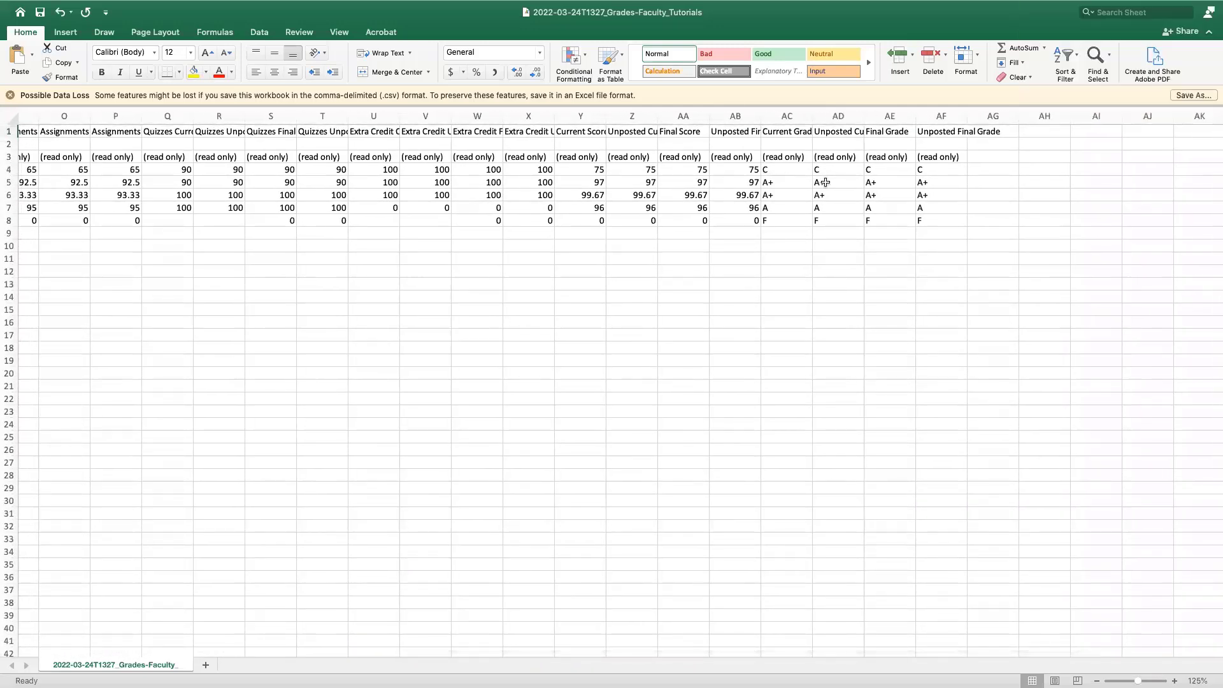
scroll(830, 183, right, 2)
scroll(833, 186, up, 5)
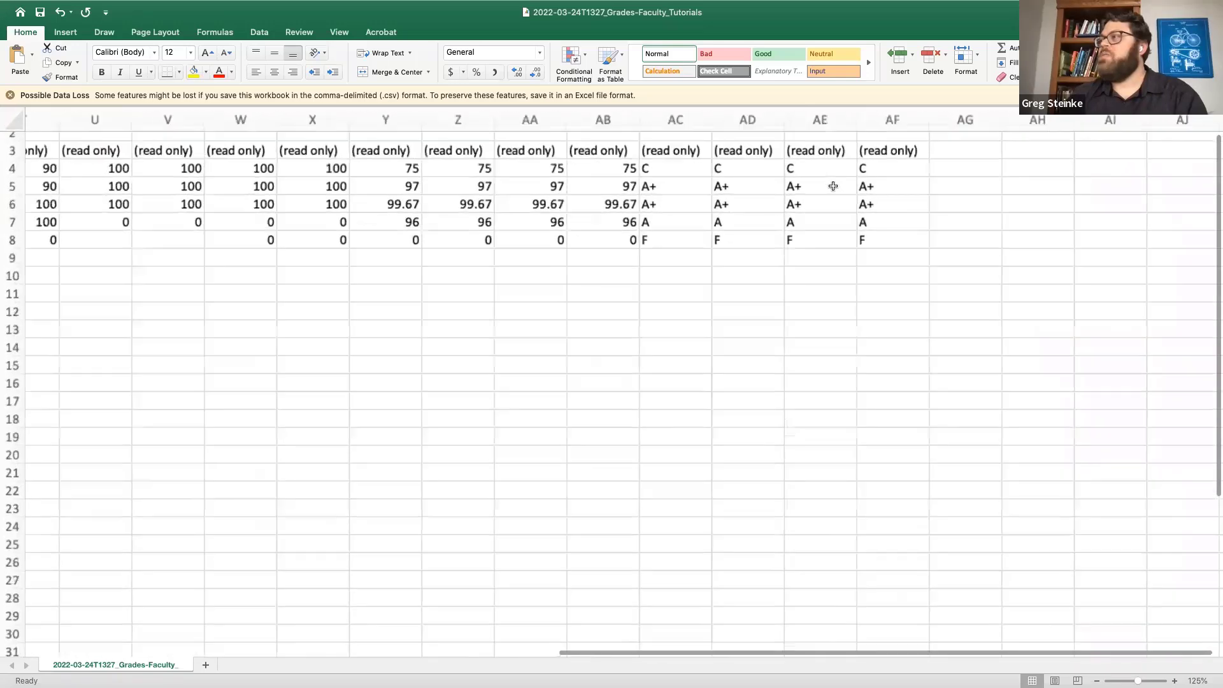
scroll(832, 185, right, 1)
scroll(754, 210, left, 1)
scroll(755, 211, up, 5)
scroll(755, 210, up, 3)
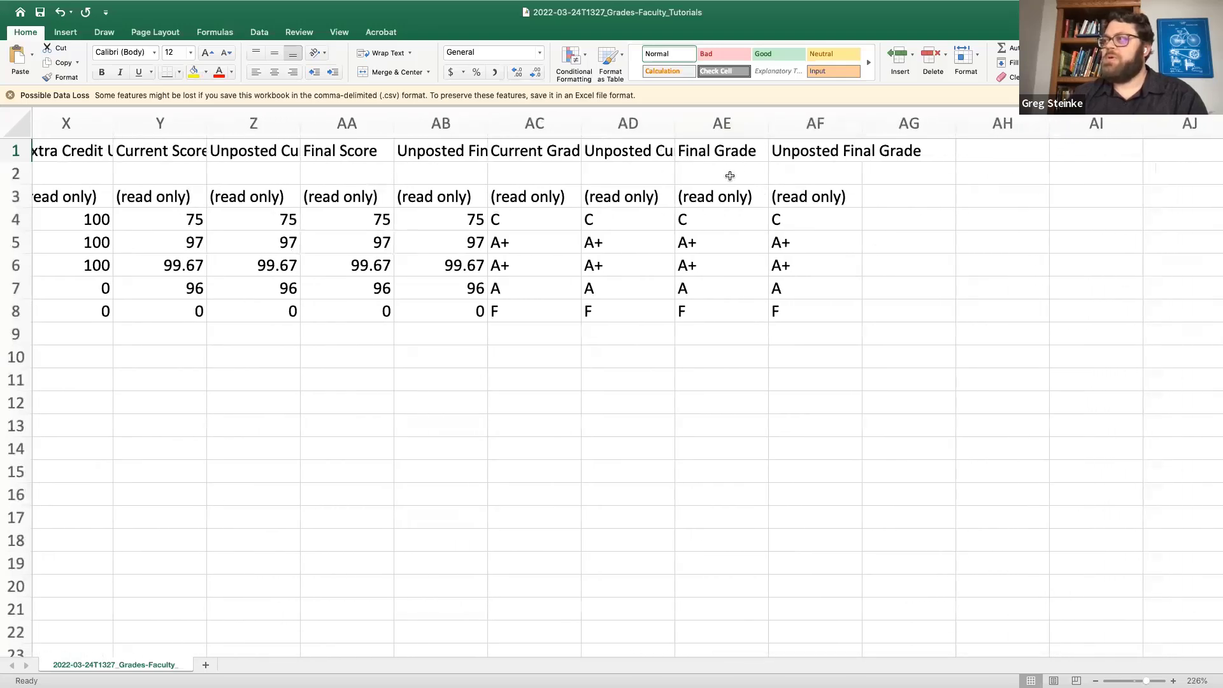
scroll(750, 294, left, 1)
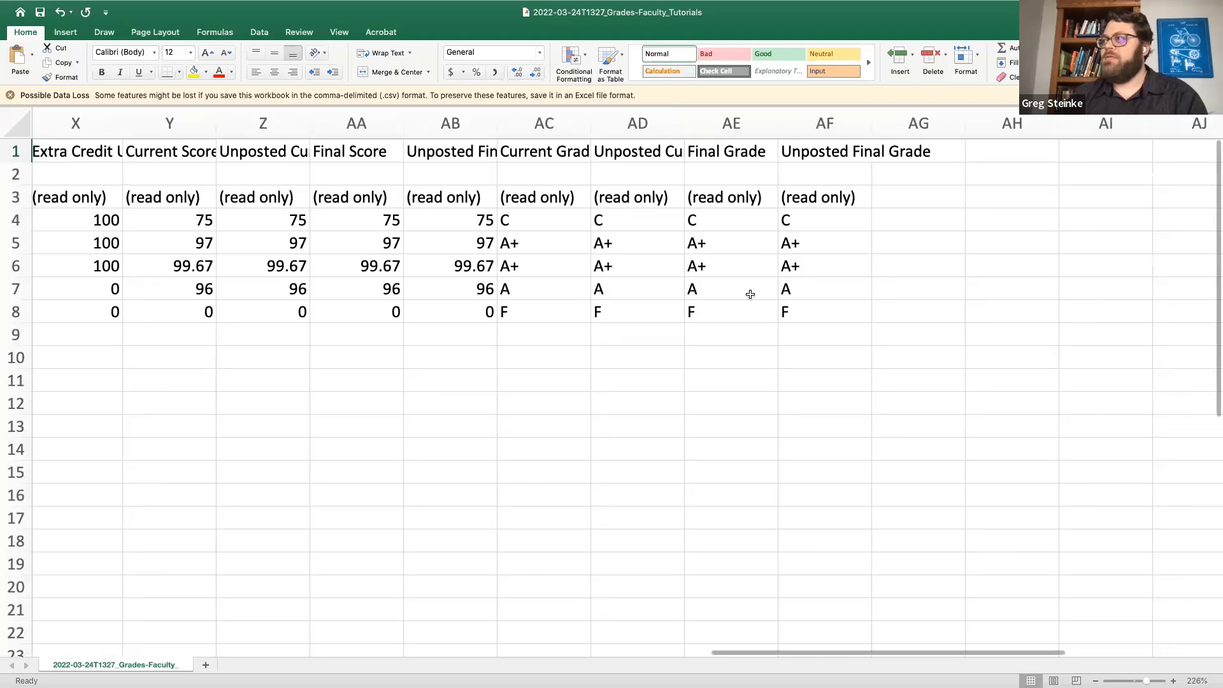
Select the Final Grade column (AE) and inspect its letter grades beside the Final Score column.
click(713, 127)
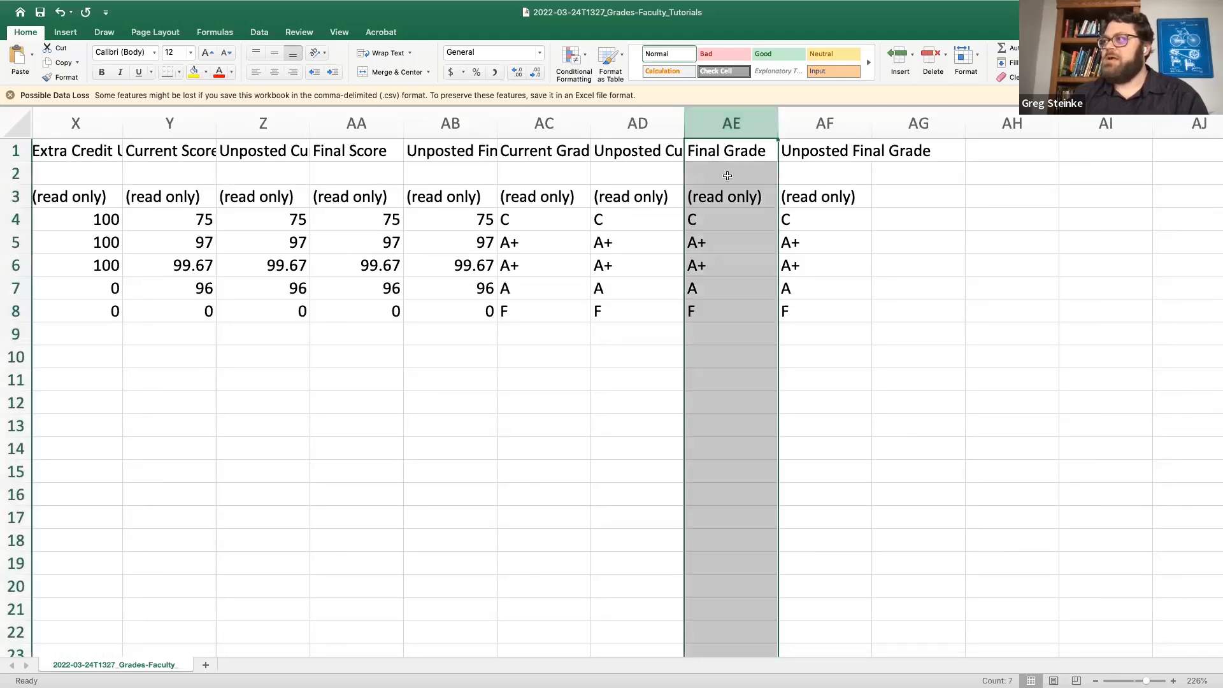
scroll(733, 226, up, 3)
scroll(732, 225, up, 1)
scroll(733, 225, right, 2)
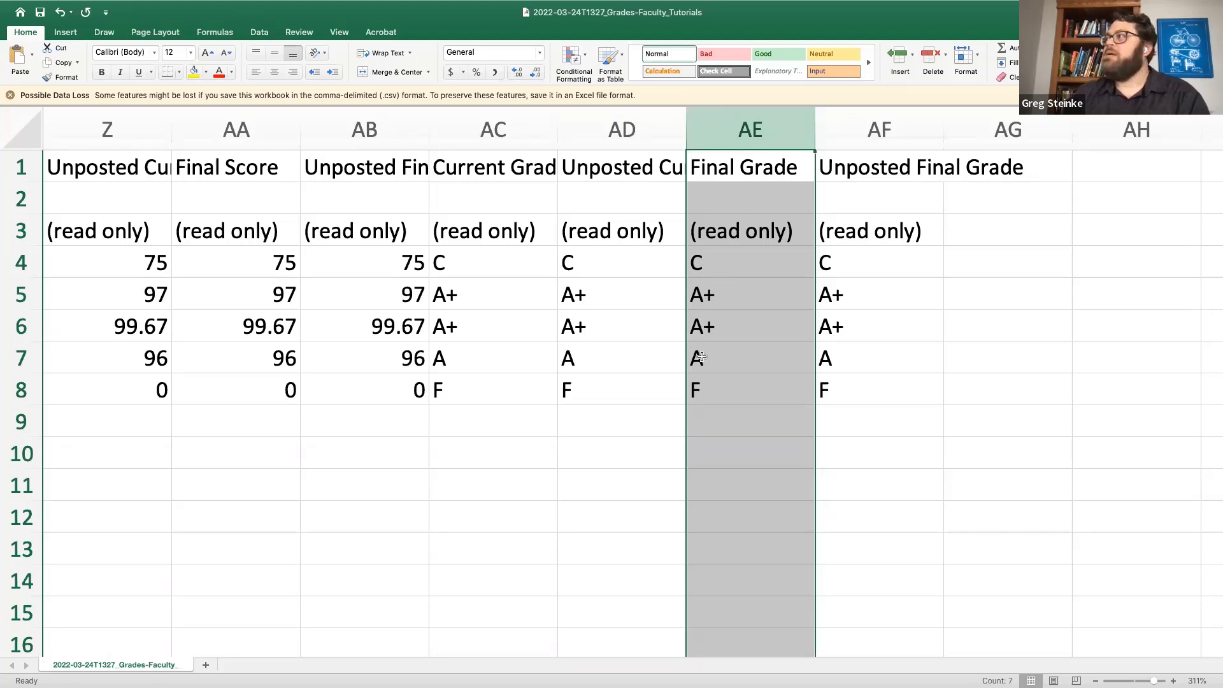
Compare the Bruin Learn gradebook's Total column with the final scores and final grades in the Excel export.
key(ctrl+Right)
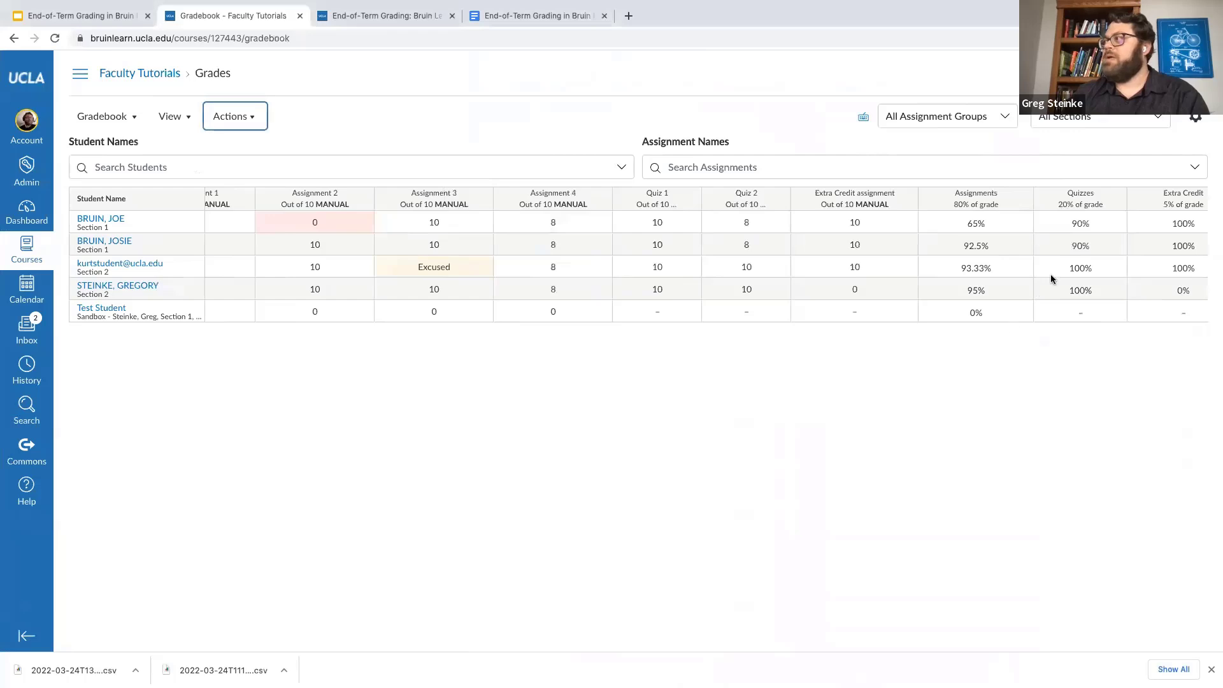
scroll(1051, 278, right, 3)
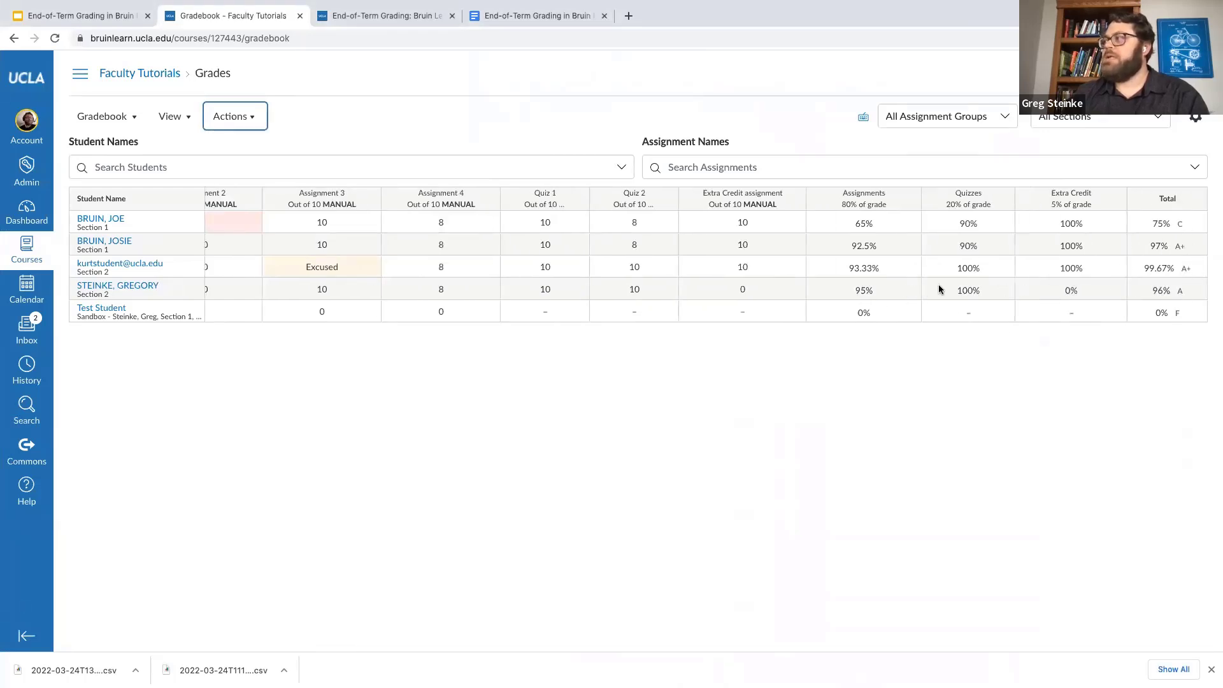
key(ctrl+Left)
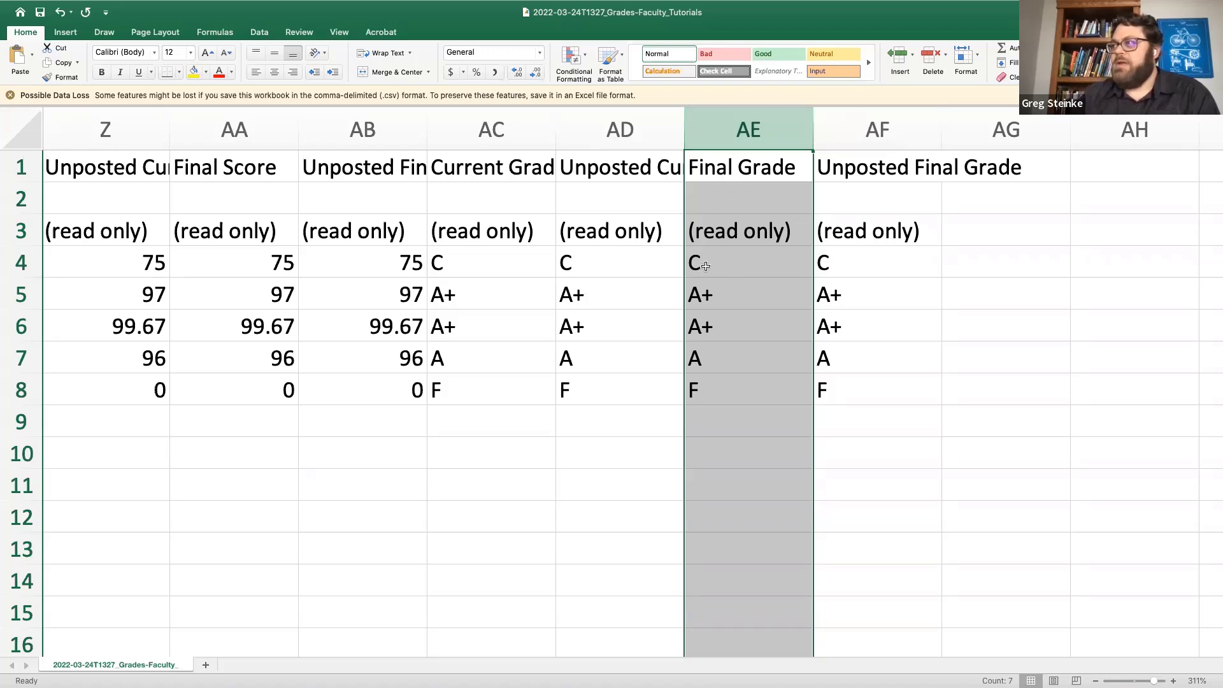
key(ctrl+Right)
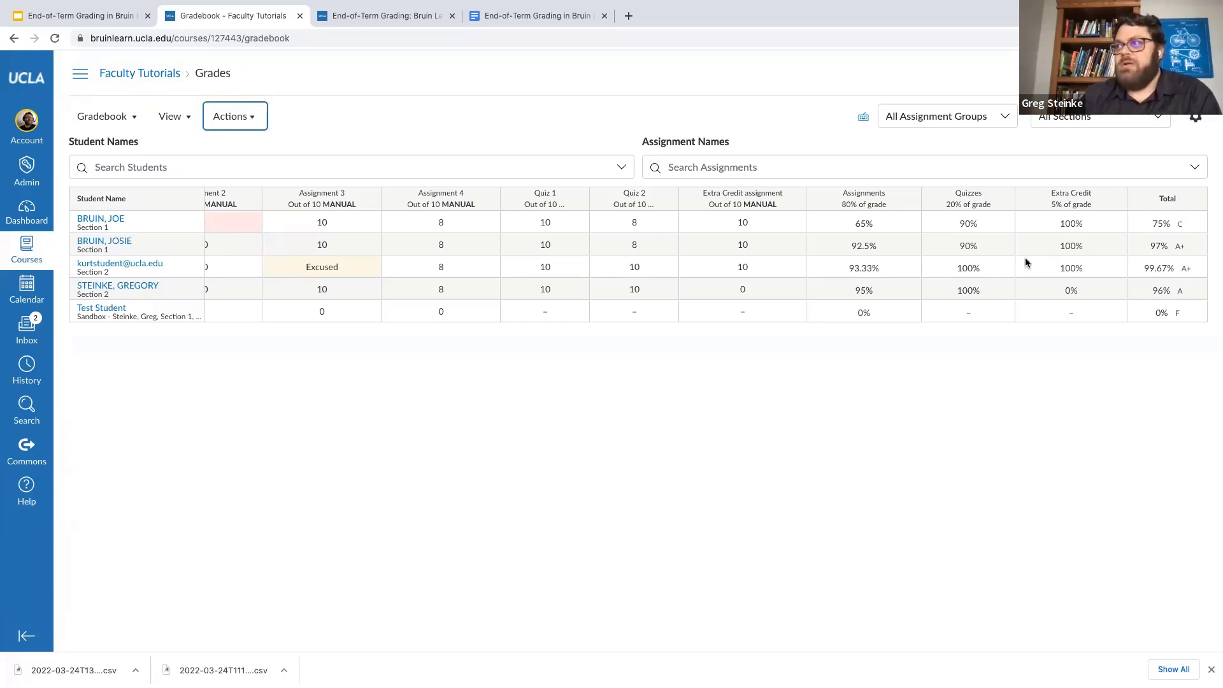
scroll(622, 261, left, 3)
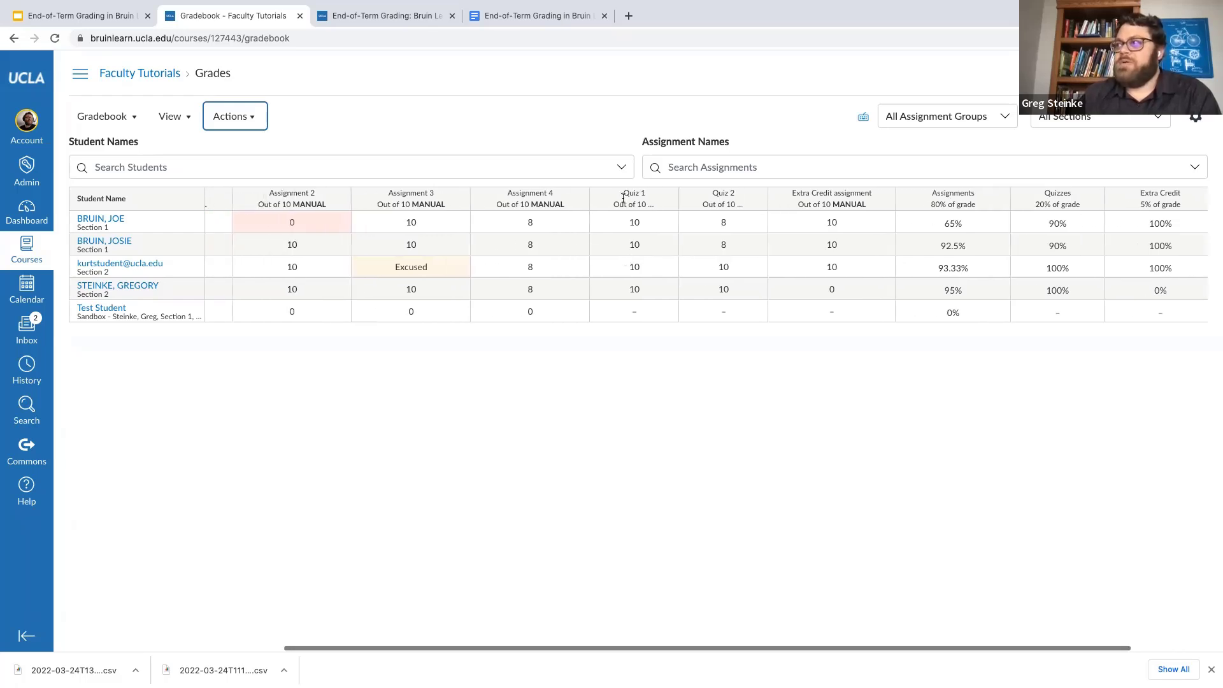
scroll(529, 255, left, 3)
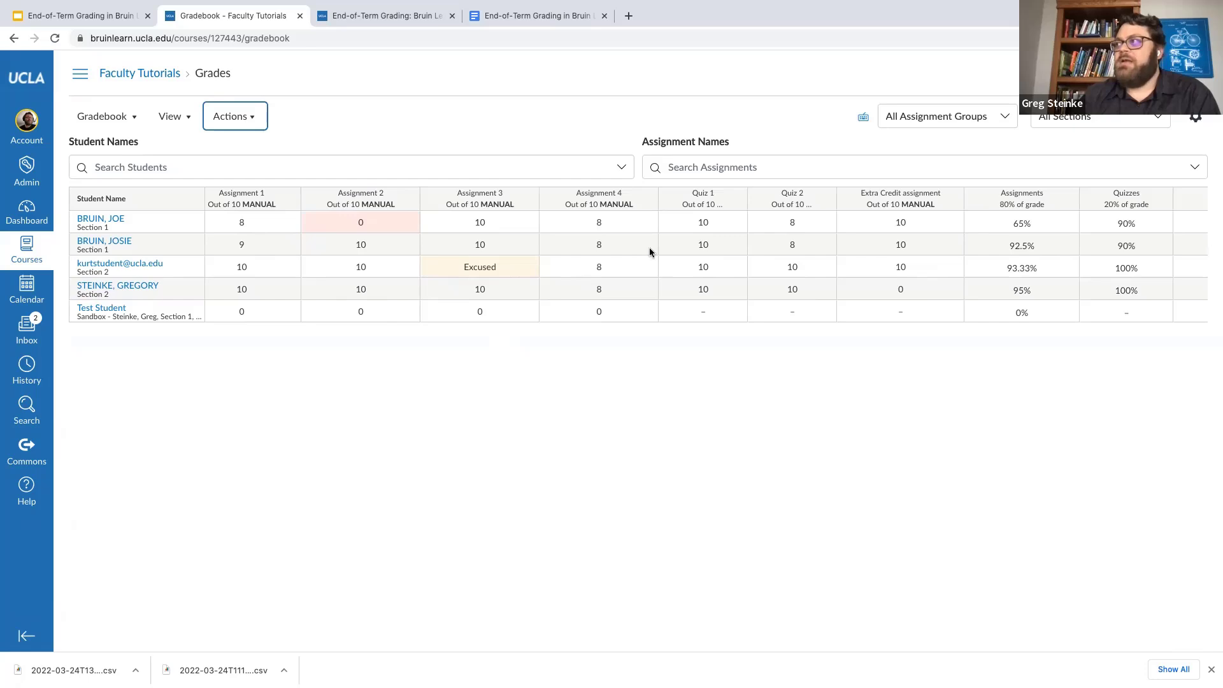
scroll(648, 247, right, 5)
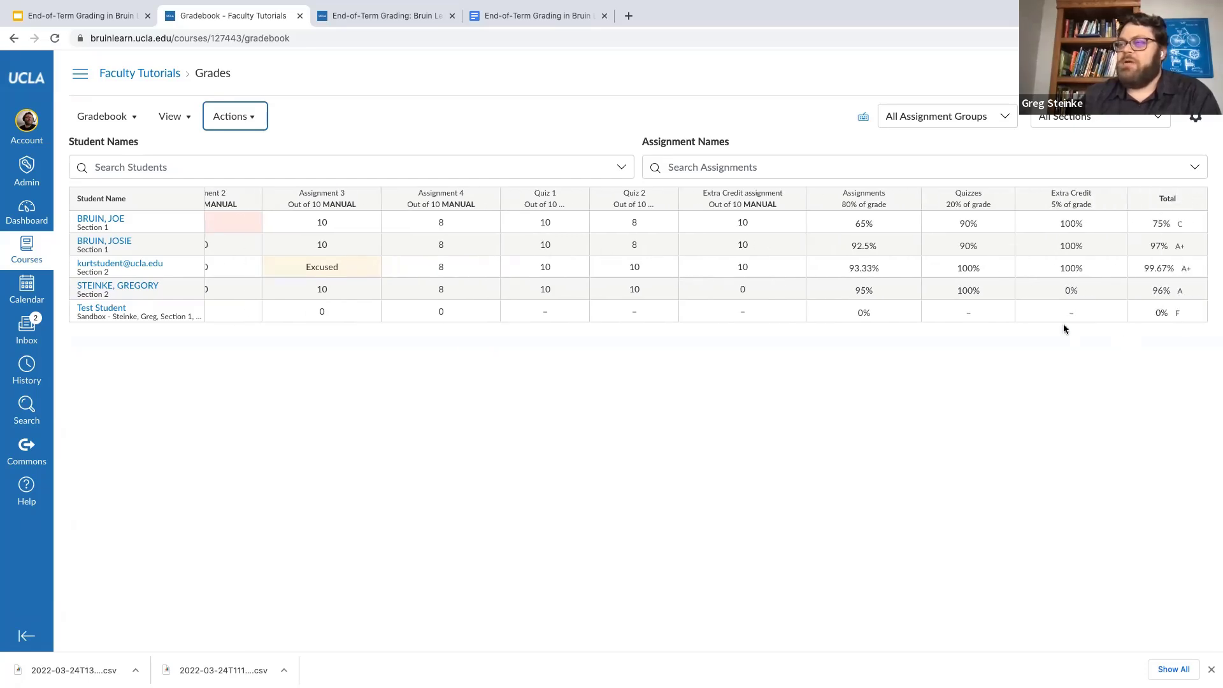
Recheck the Final Grade column in the Excel export and return to the End-of-Term Grading slides, browsing past the grade export slide.
key(ctrl+Left)
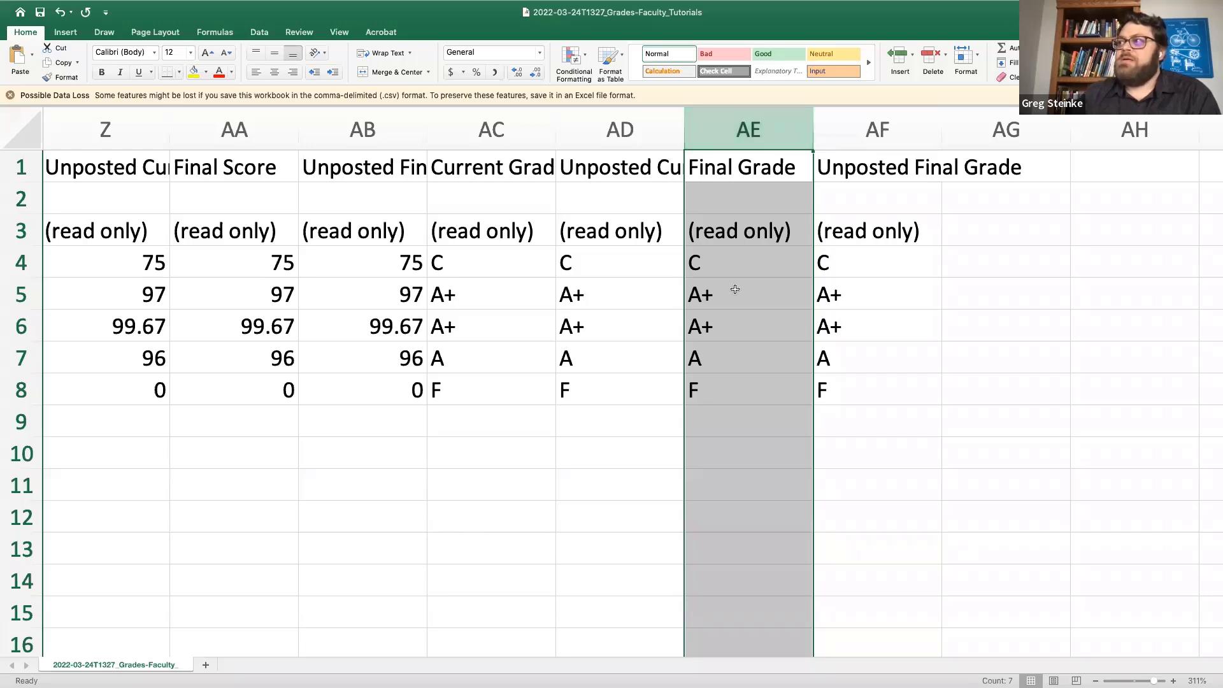
key(ctrl+Right)
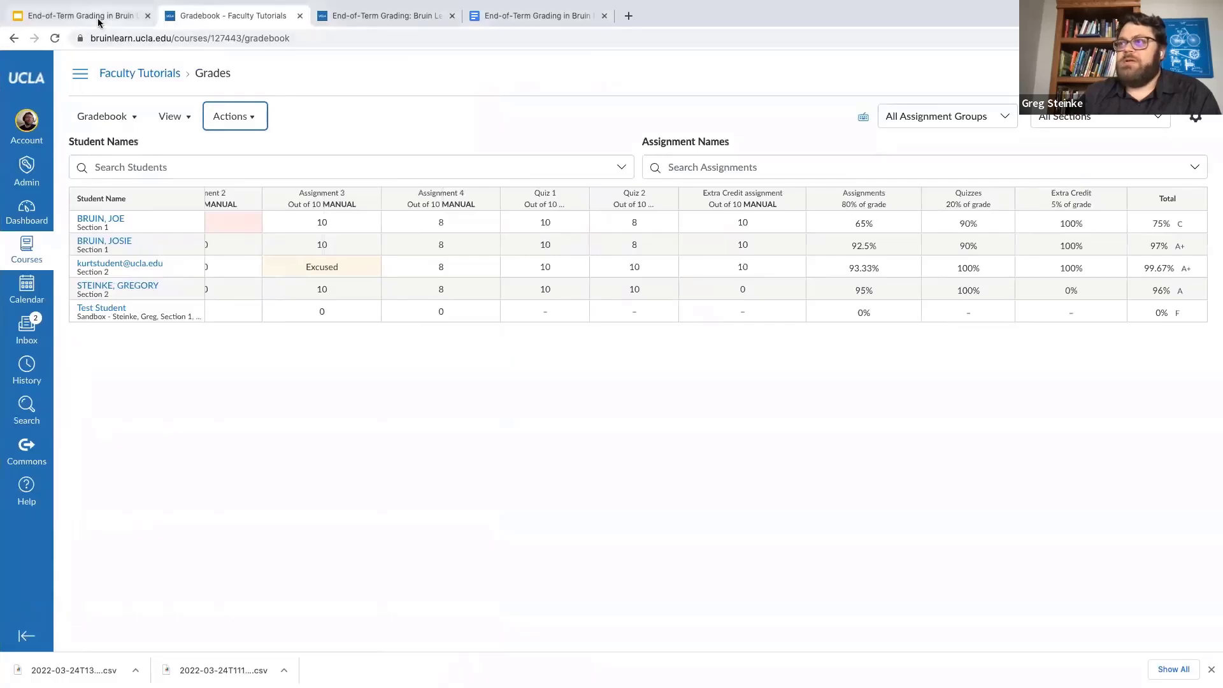
click(106, 18)
scroll(55, 538, down, 3)
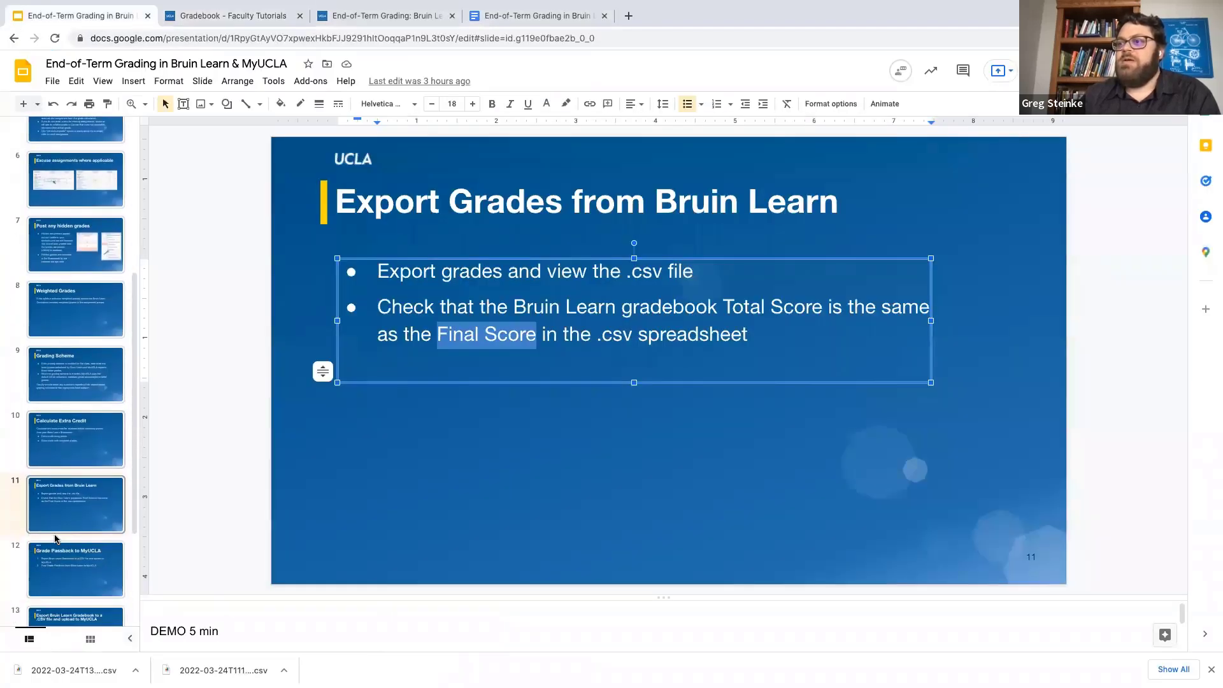
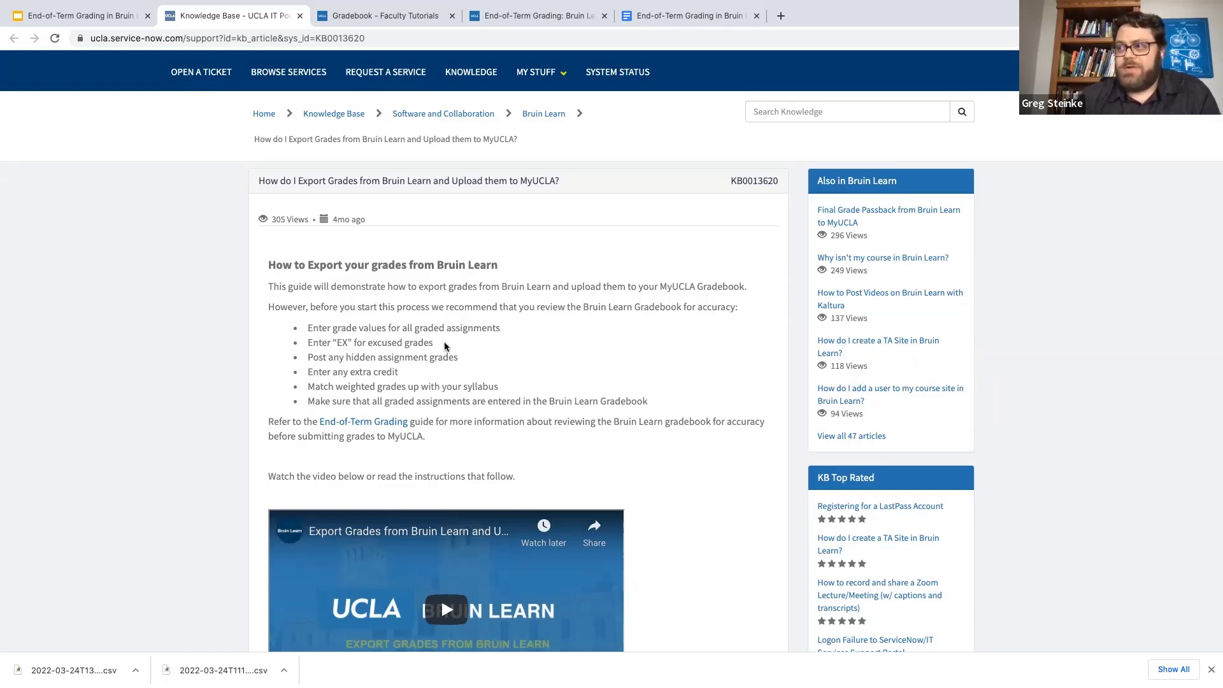
Review the article's pre-export accuracy checklist, highlighting the item about posting hidden assignment grades, and the reference to the End-of-Term Grading guide.
drag(307, 357, 432, 362)
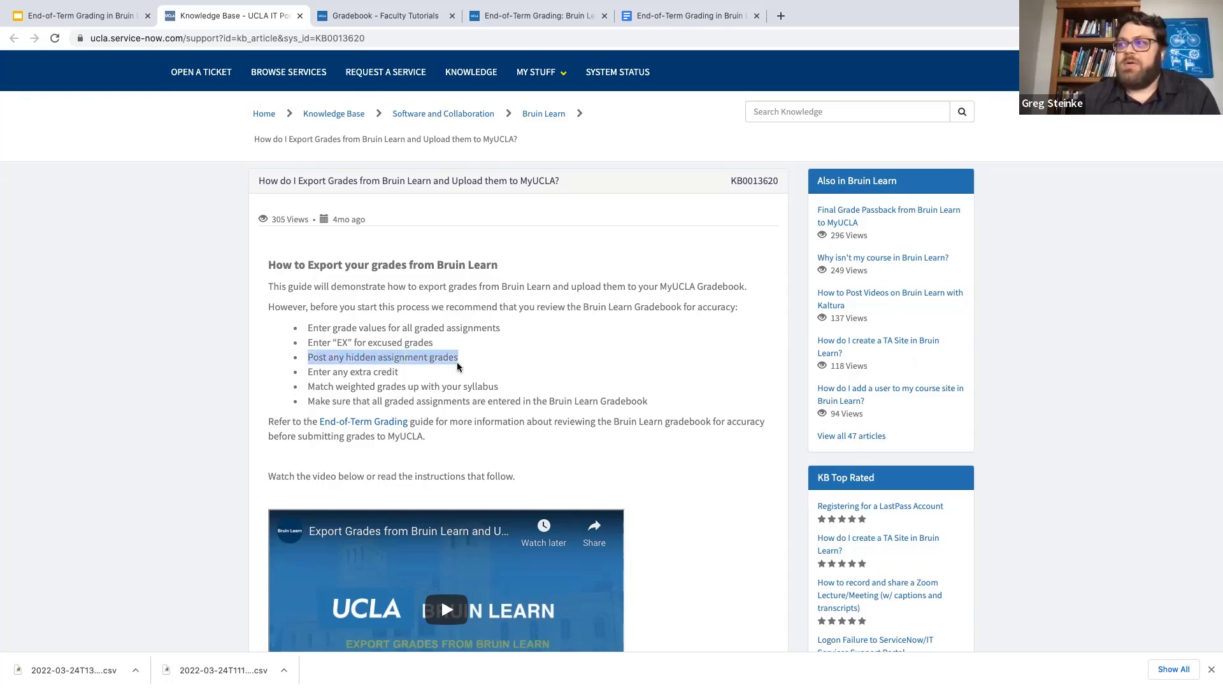
click(388, 371)
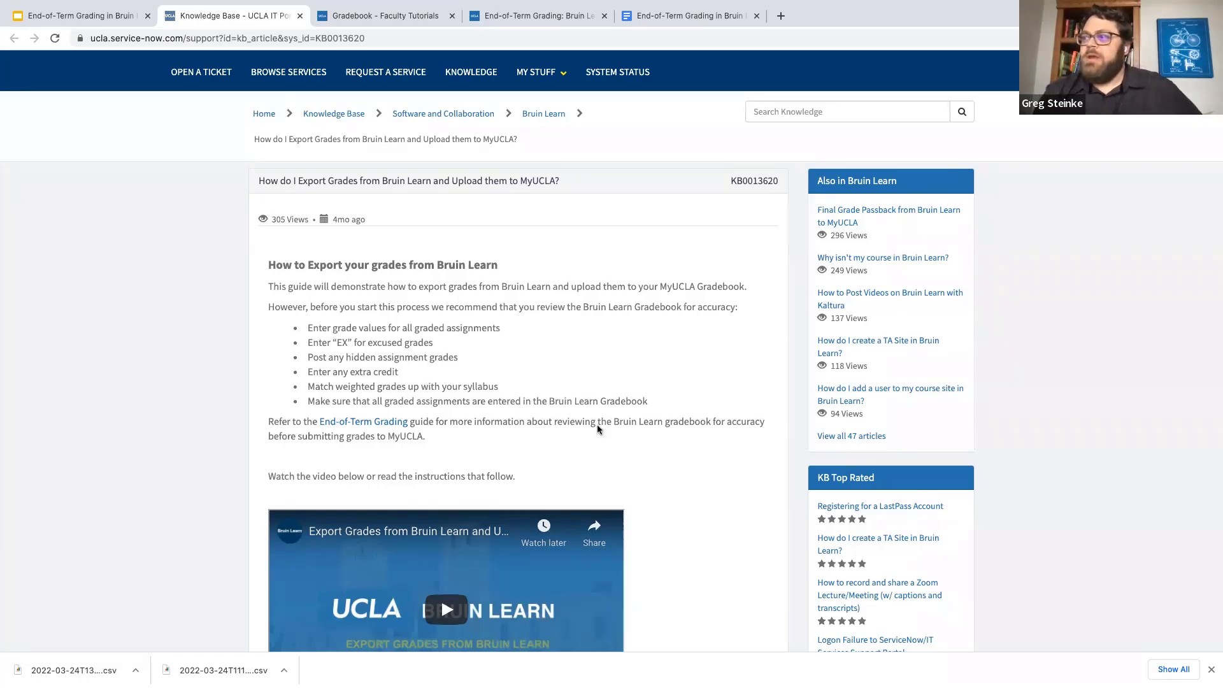
scroll(597, 426, down, 1)
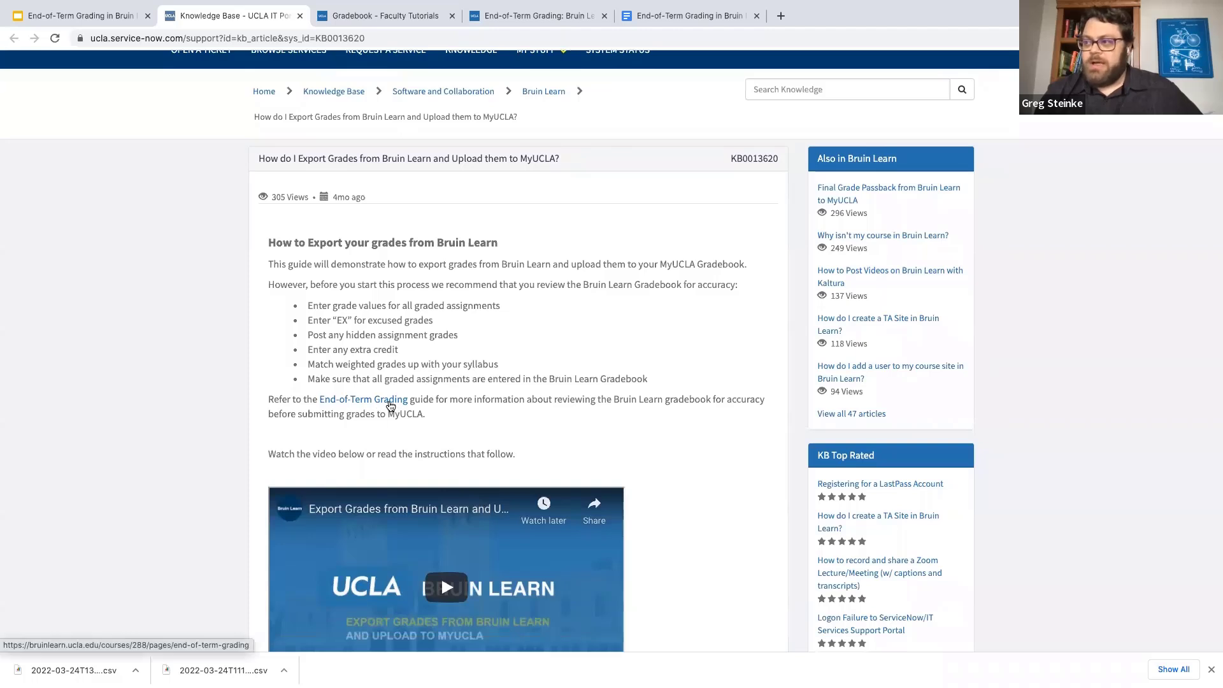
Read the article's instructions for exporting grades as a .csv file from the Bruin Learn Gradebook.
scroll(390, 405, down, 5)
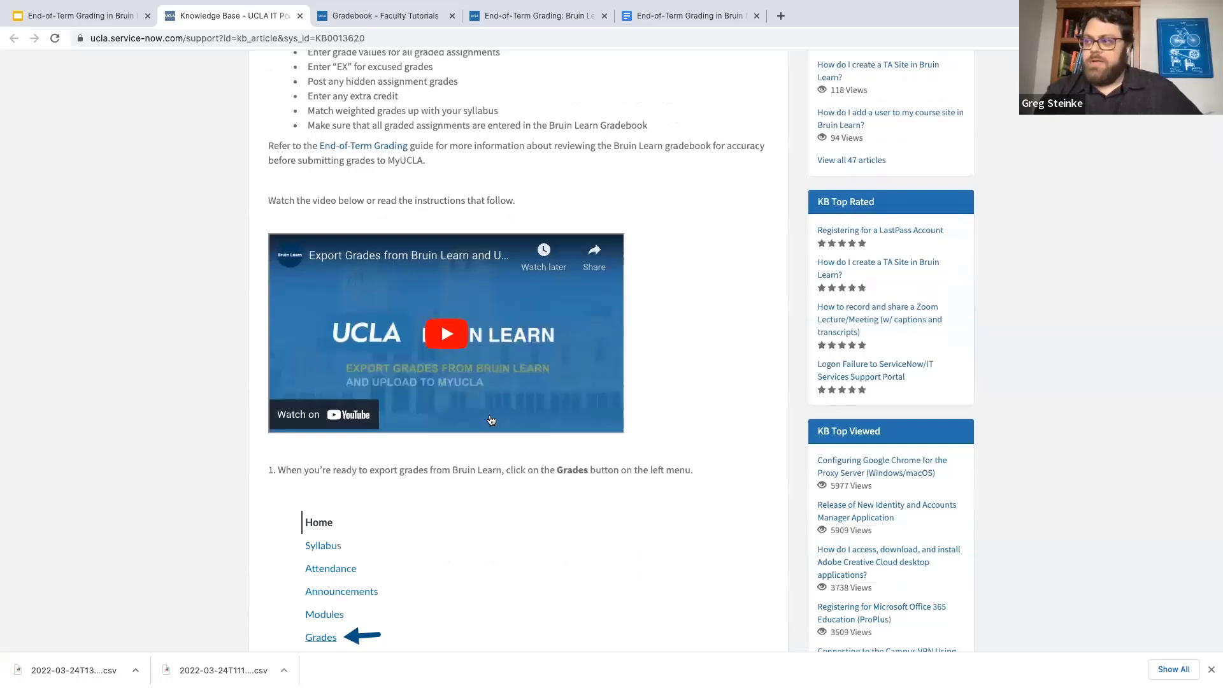
scroll(491, 420, down, 3)
scroll(491, 421, down, 3)
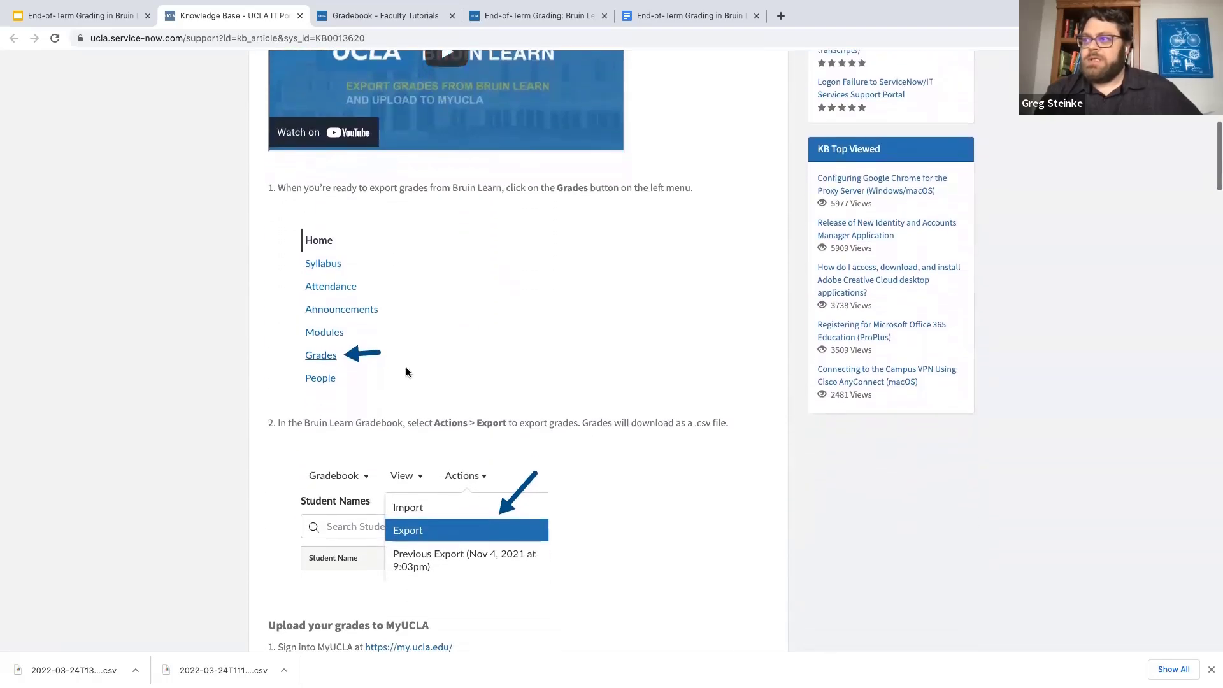
scroll(445, 382, down, 3)
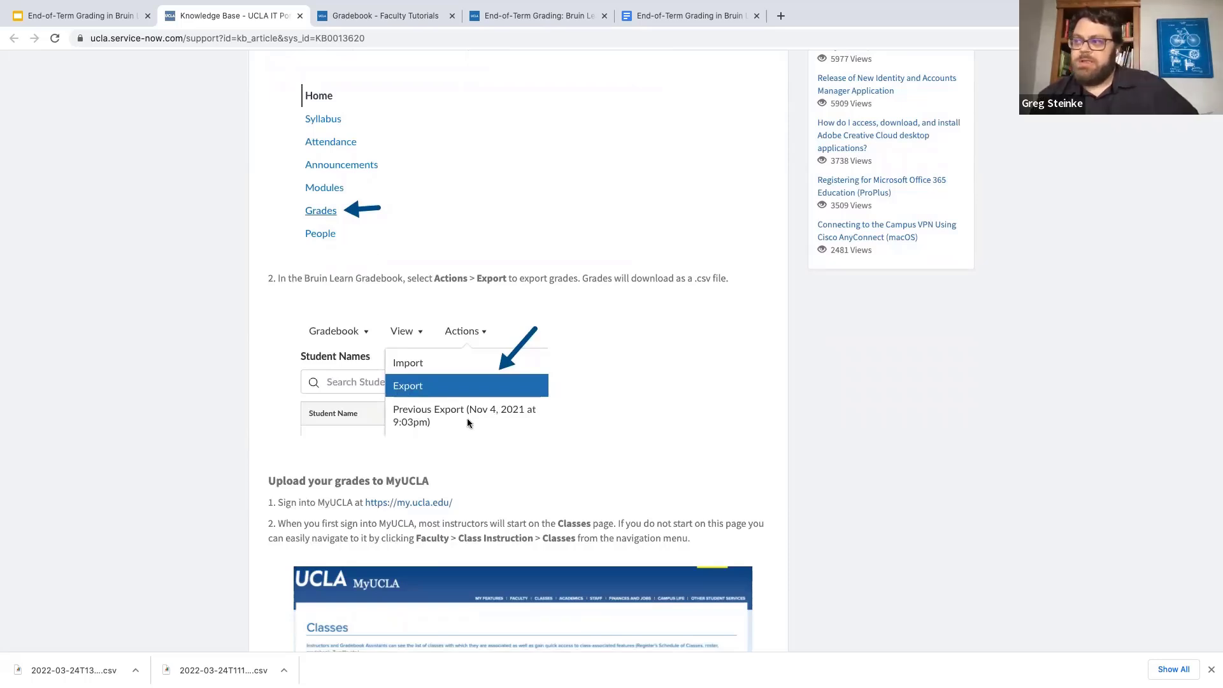
scroll(467, 420, down, 3)
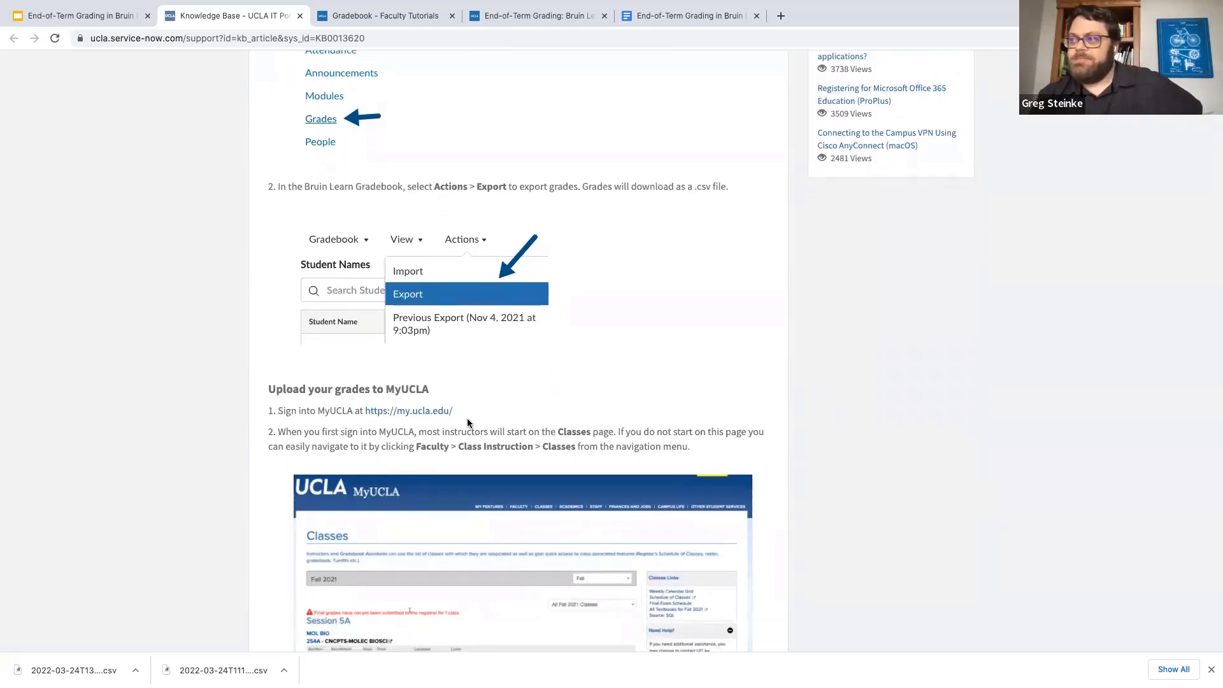
Enlarge the page and read the first two MyUCLA upload instructions, covering sign-in and the Classes page.
scroll(467, 417, down, 7)
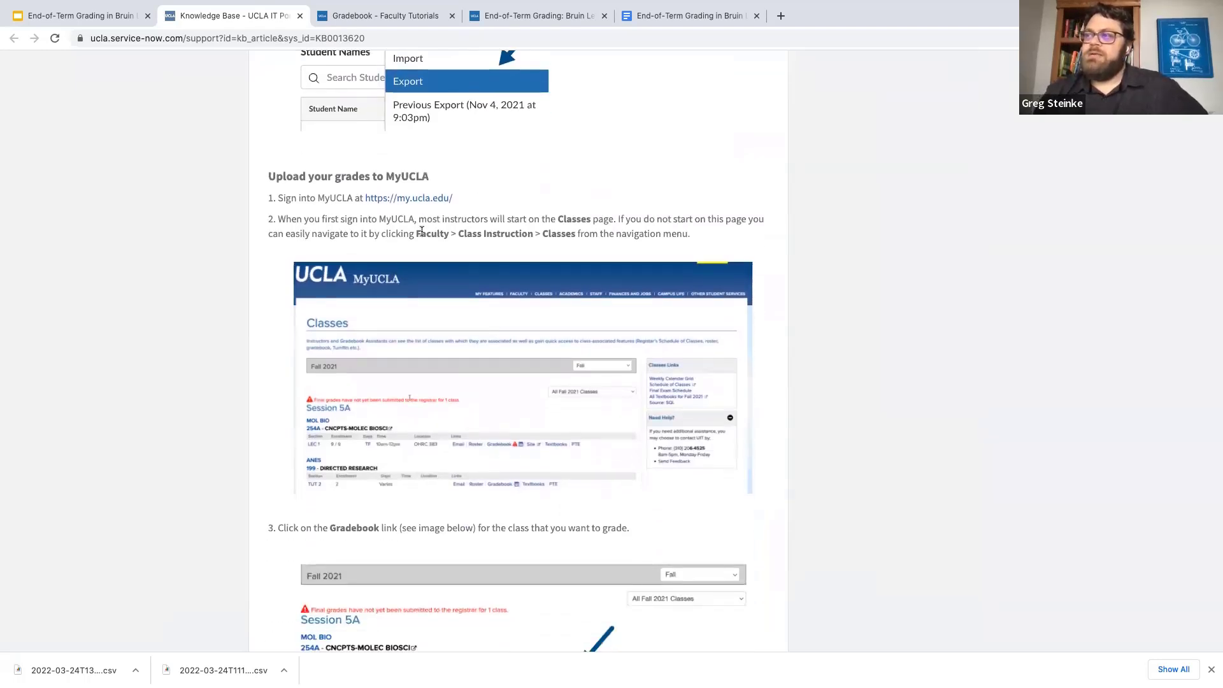
ctrl+scroll(421, 230, up, 5)
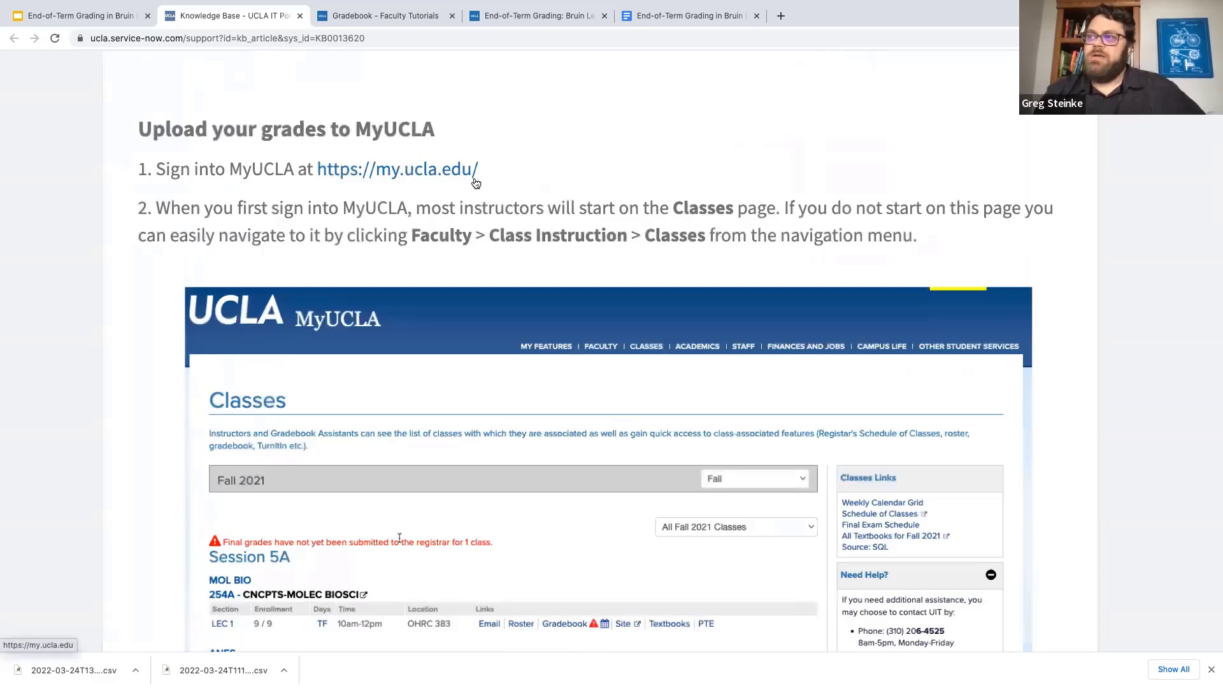
scroll(547, 264, down, 1)
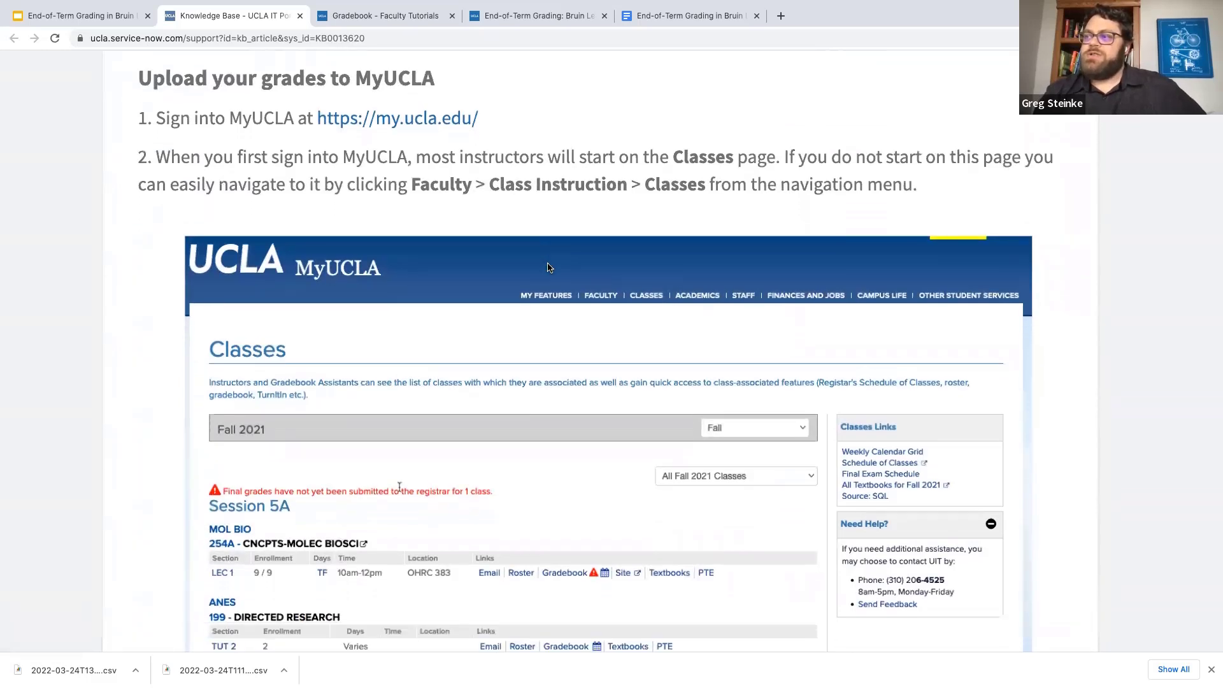
scroll(549, 268, down, 2)
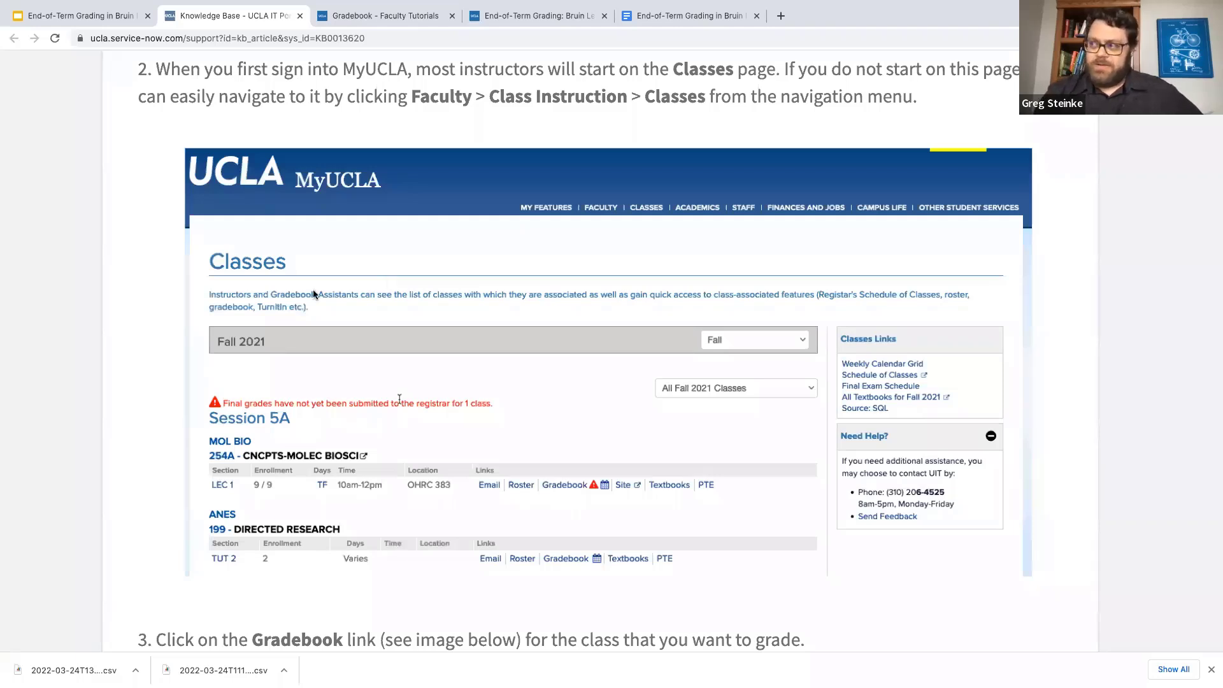
scroll(472, 266, up, 1)
scroll(567, 199, up, 1)
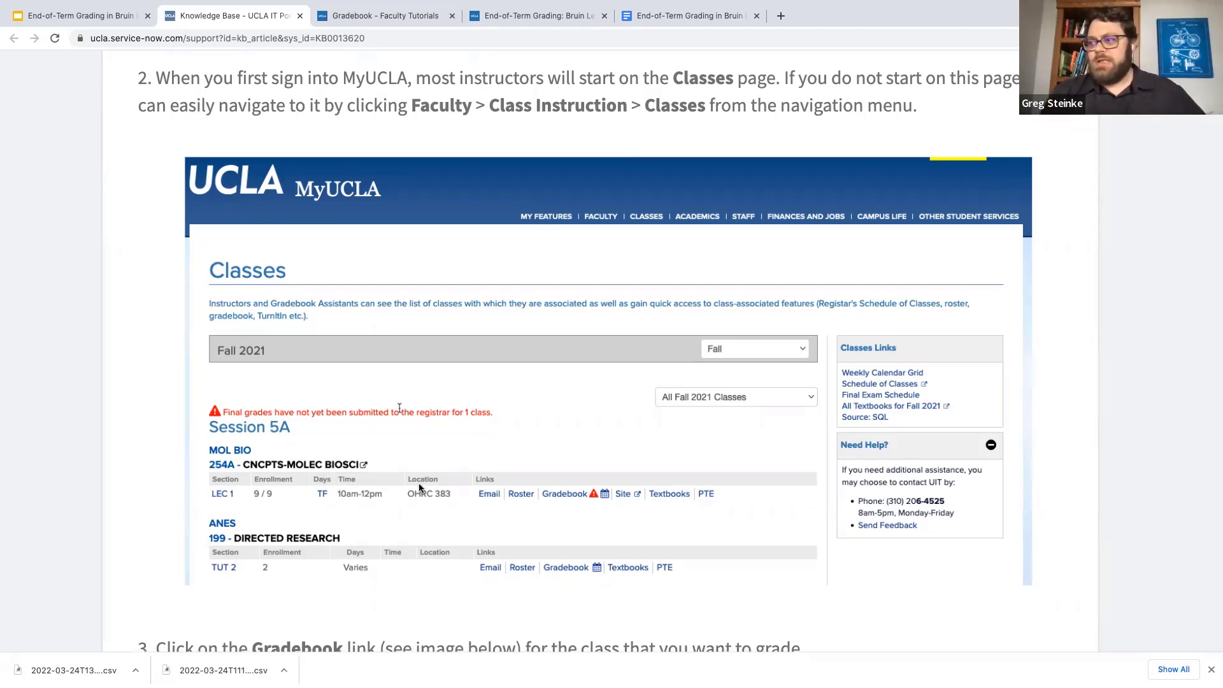
Examine instructions 3 and 4 on opening the class Gradebook link and choosing Gradebook Express.
scroll(421, 489, down, 1)
scroll(419, 488, down, 7)
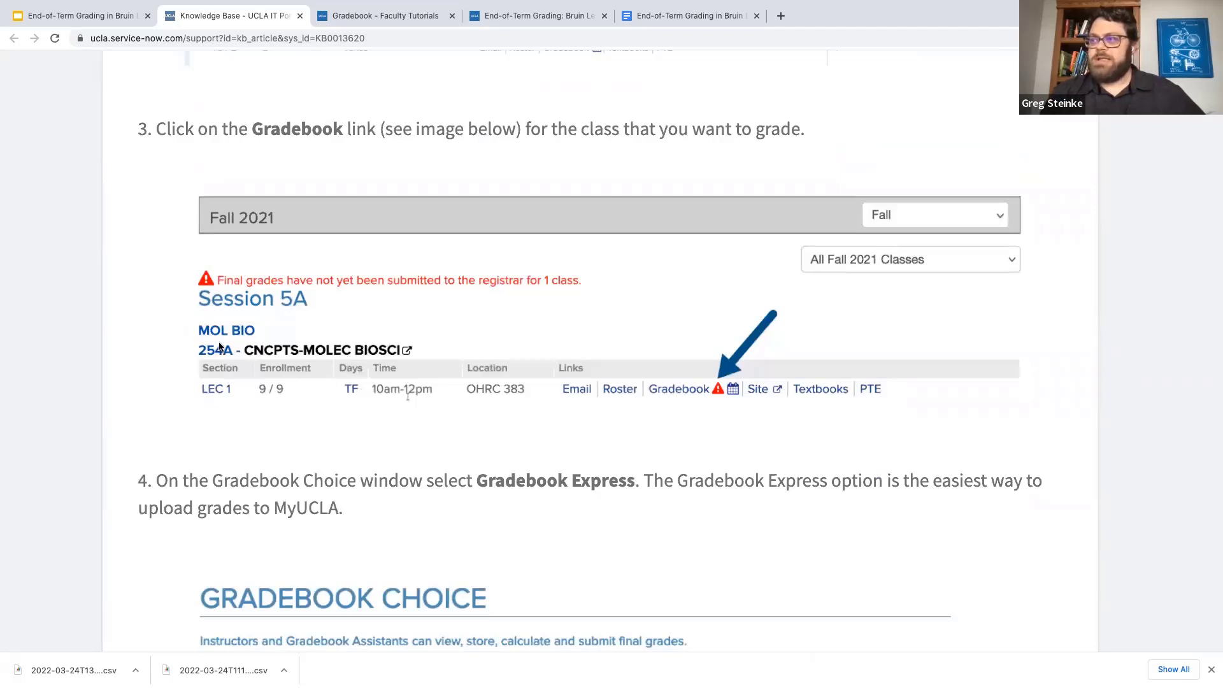
scroll(445, 438, down, 7)
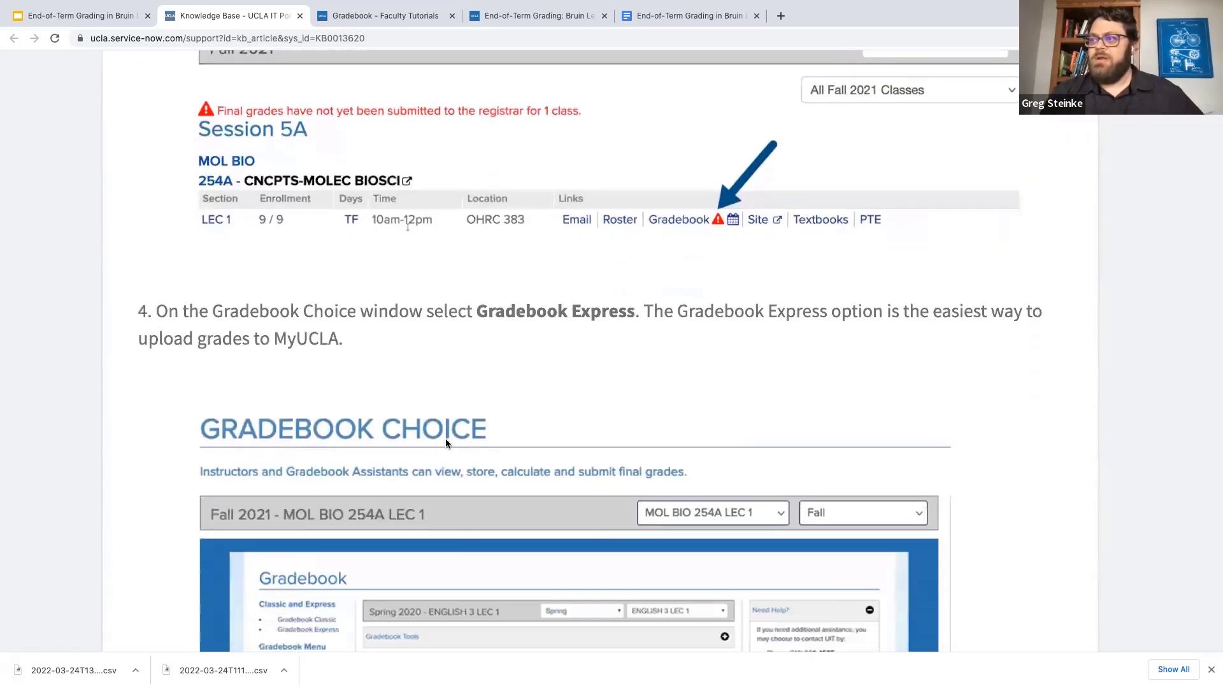
scroll(445, 442, down, 2)
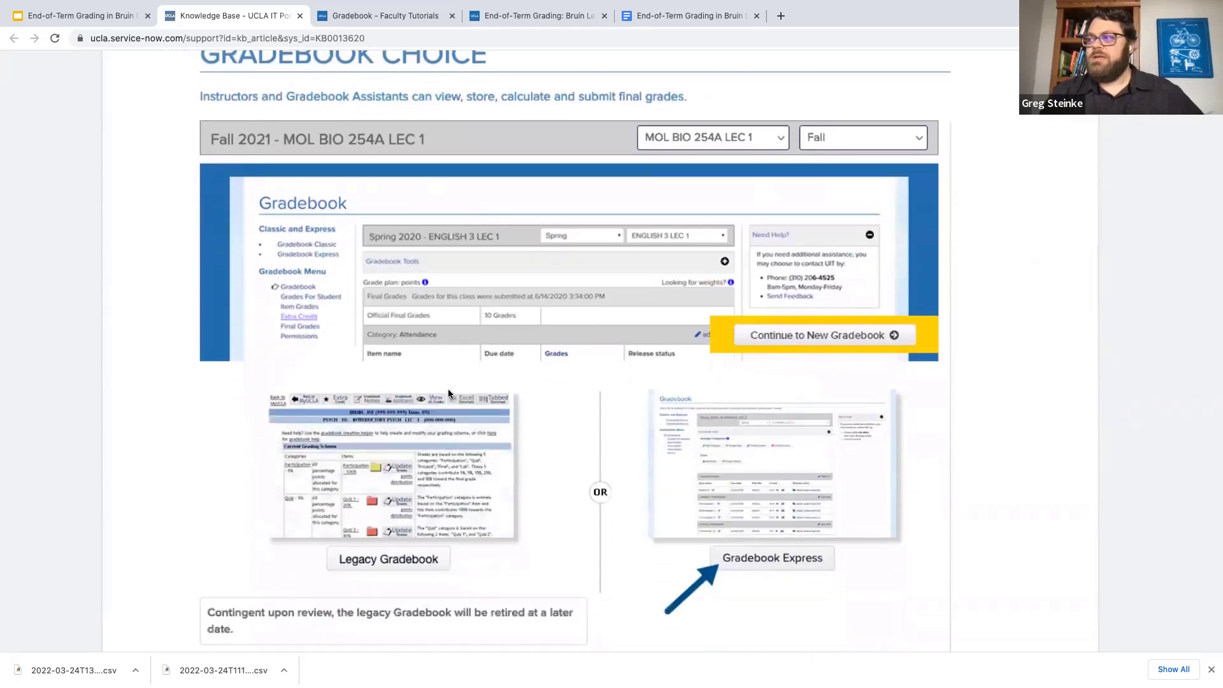
scroll(453, 332, down, 1)
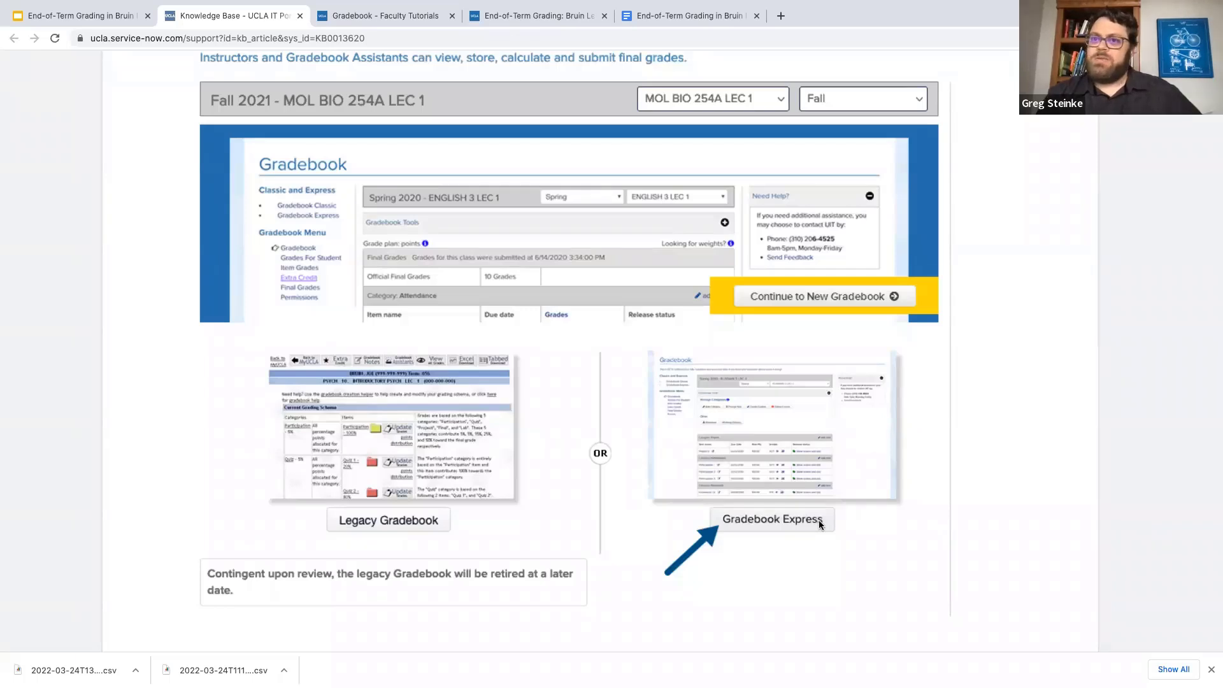
Examine instruction 5 on the Upload option in the Gradebook Tools section of Final Grades.
scroll(819, 520, down, 4)
scroll(819, 519, down, 5)
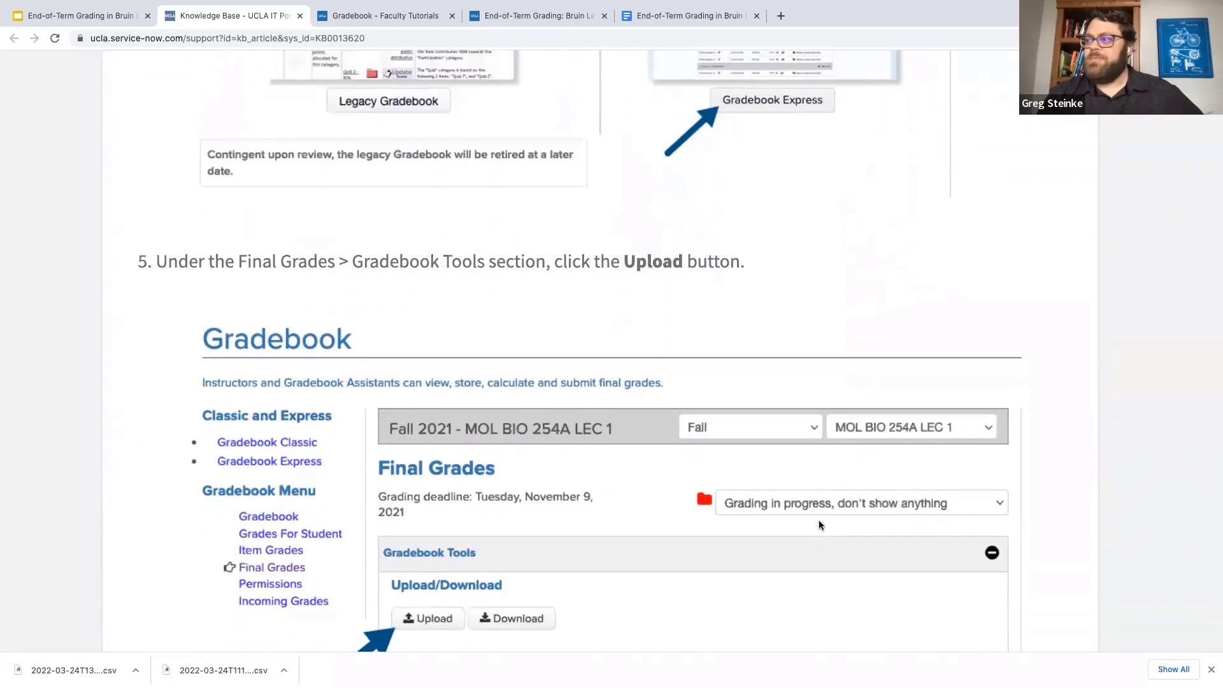
scroll(819, 525, down, 1)
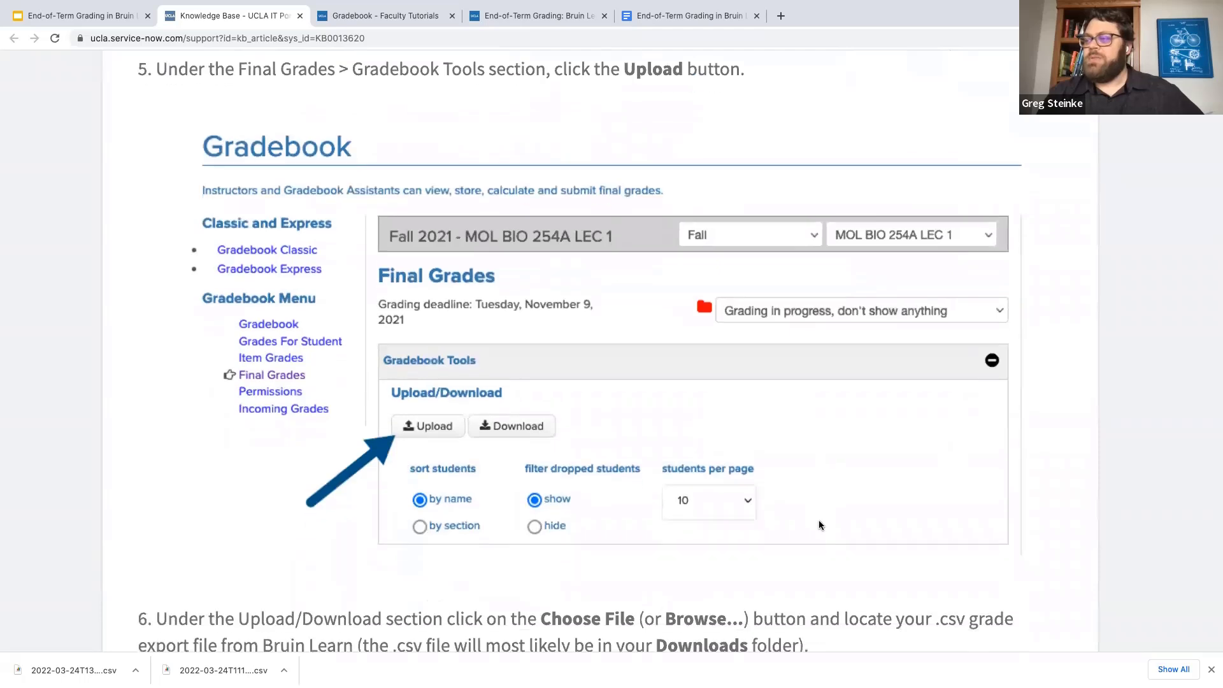
scroll(620, 448, up, 2)
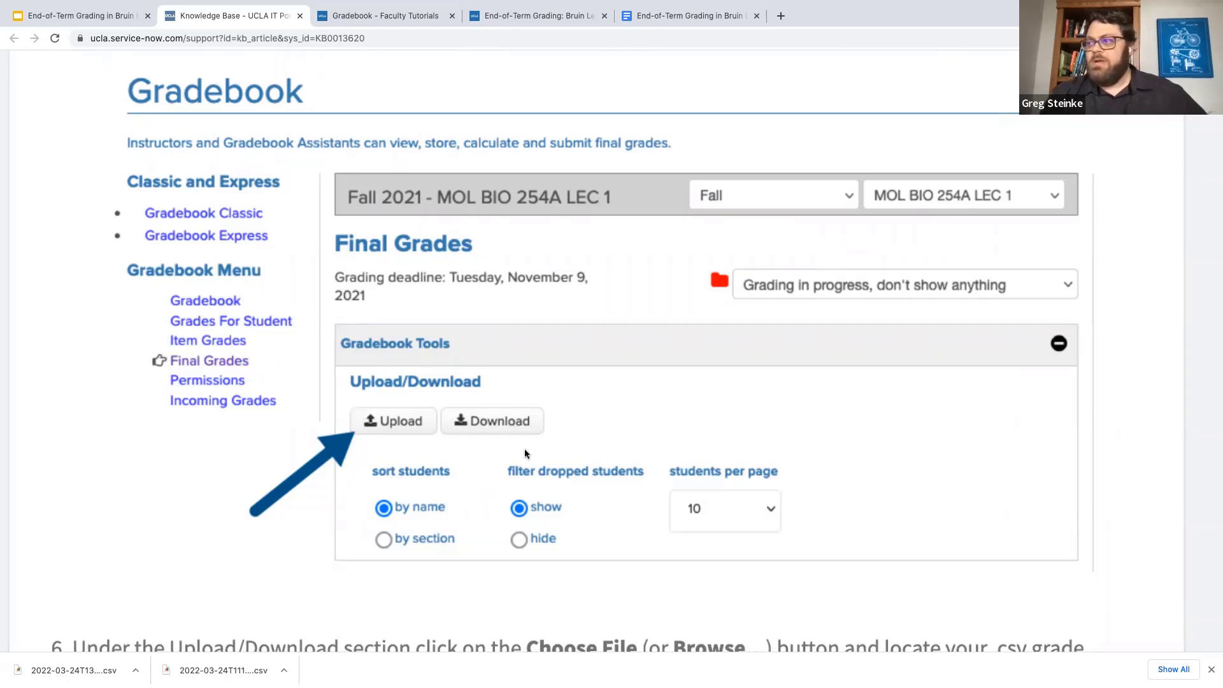
Read instructions 6 to 8 on choosing the exported .csv file, opening it and validating it.
scroll(524, 449, down, 1)
scroll(524, 448, down, 5)
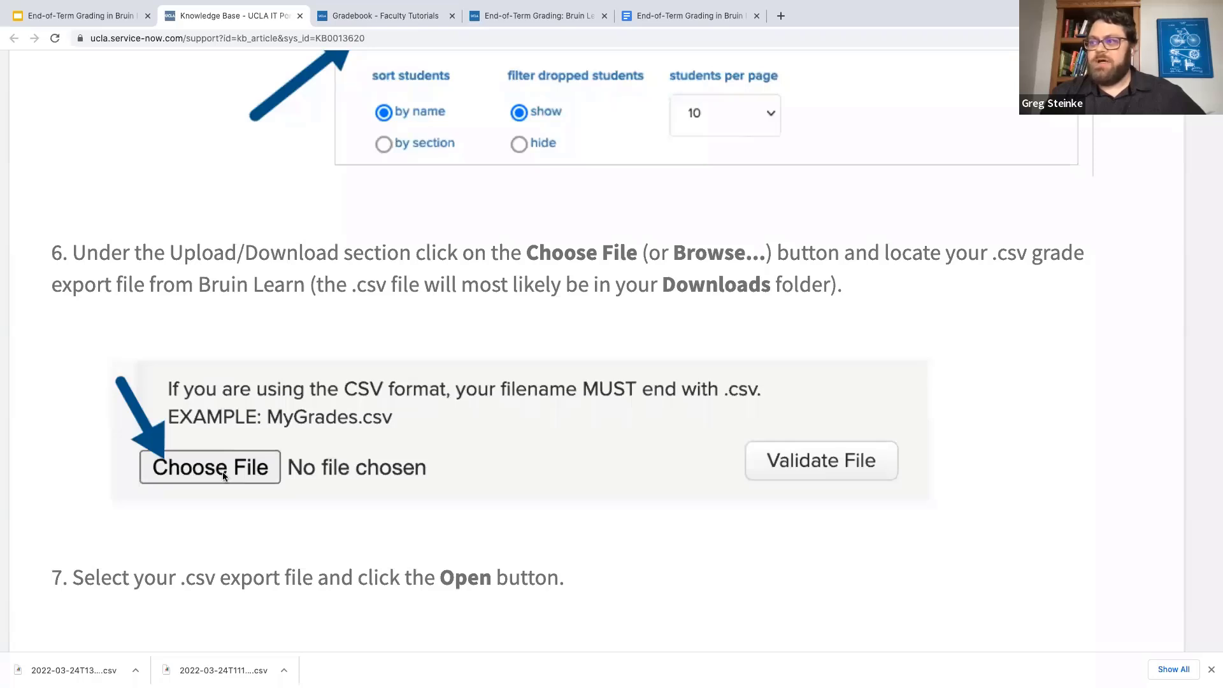
scroll(324, 509, down, 4)
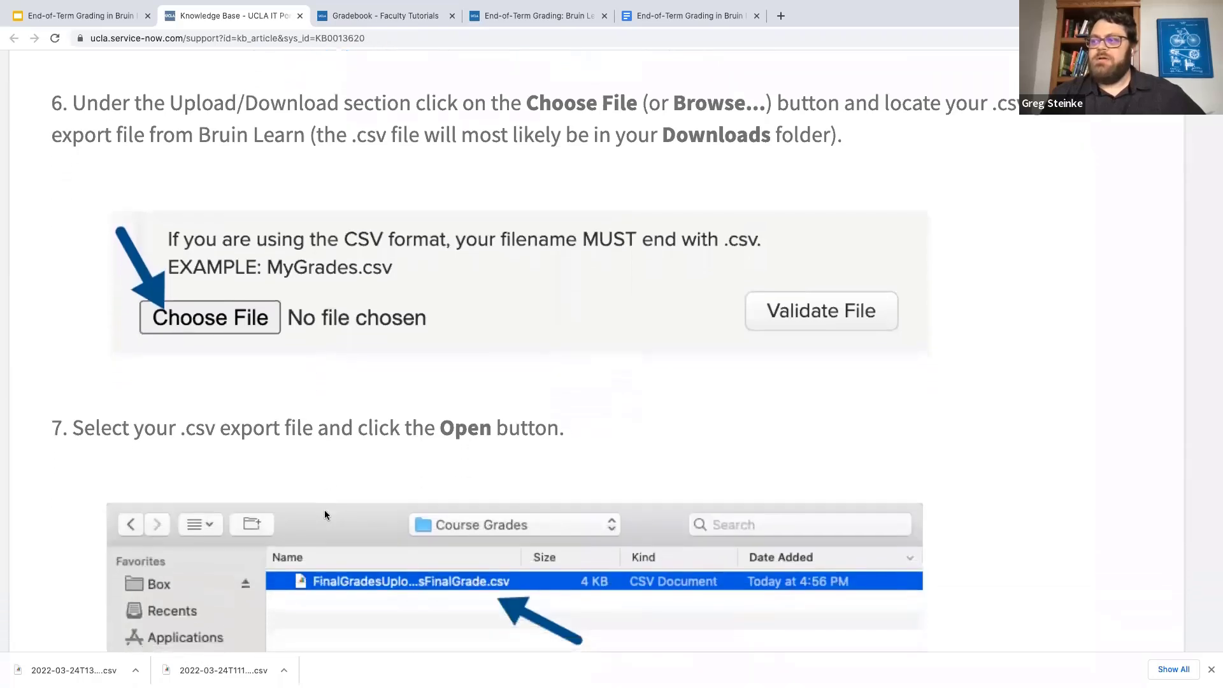
scroll(420, 507, down, 1)
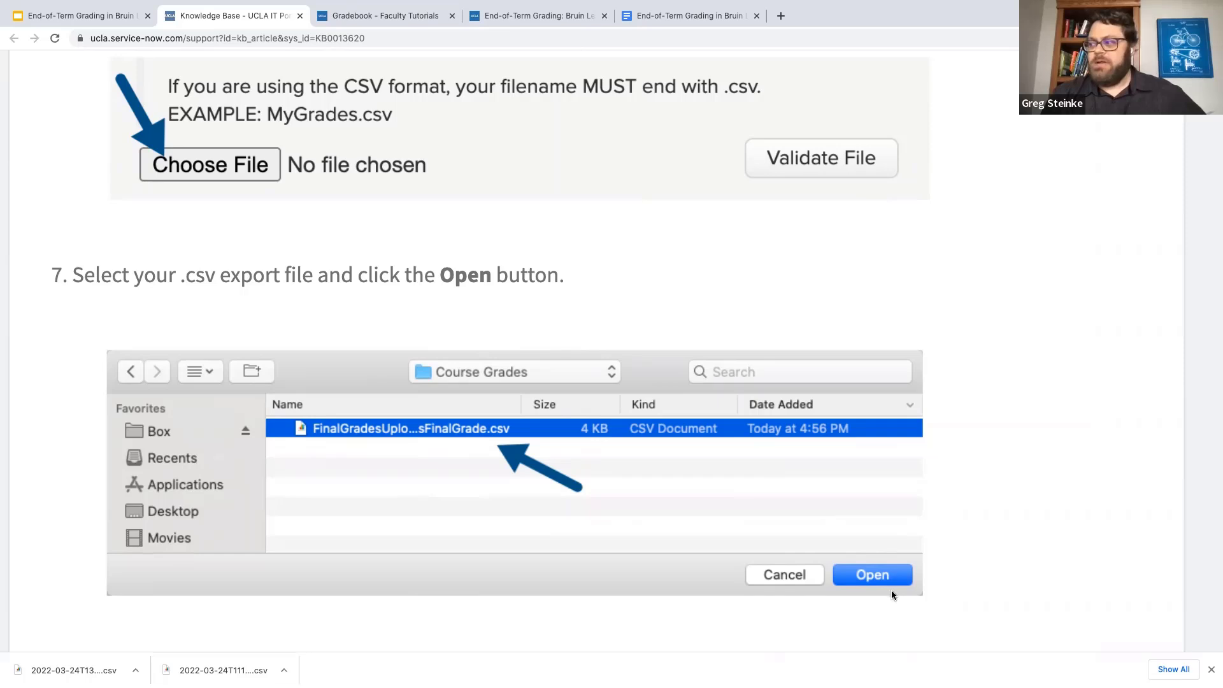
scroll(621, 541, down, 3)
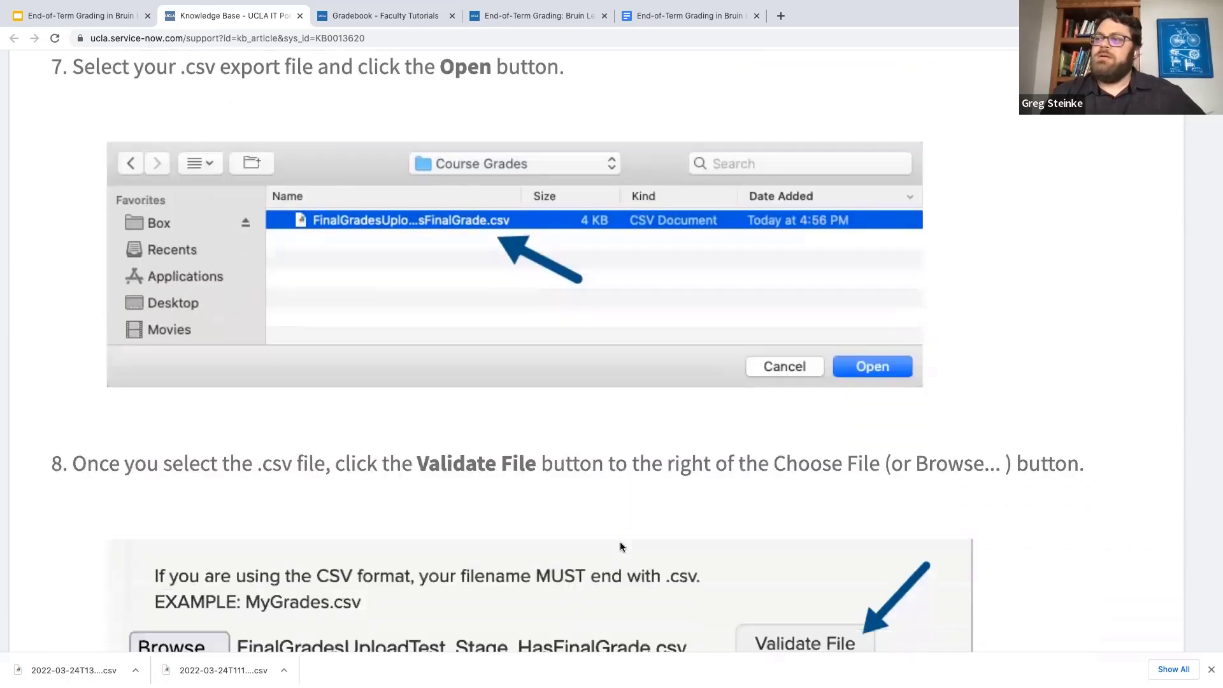
scroll(620, 546, down, 2)
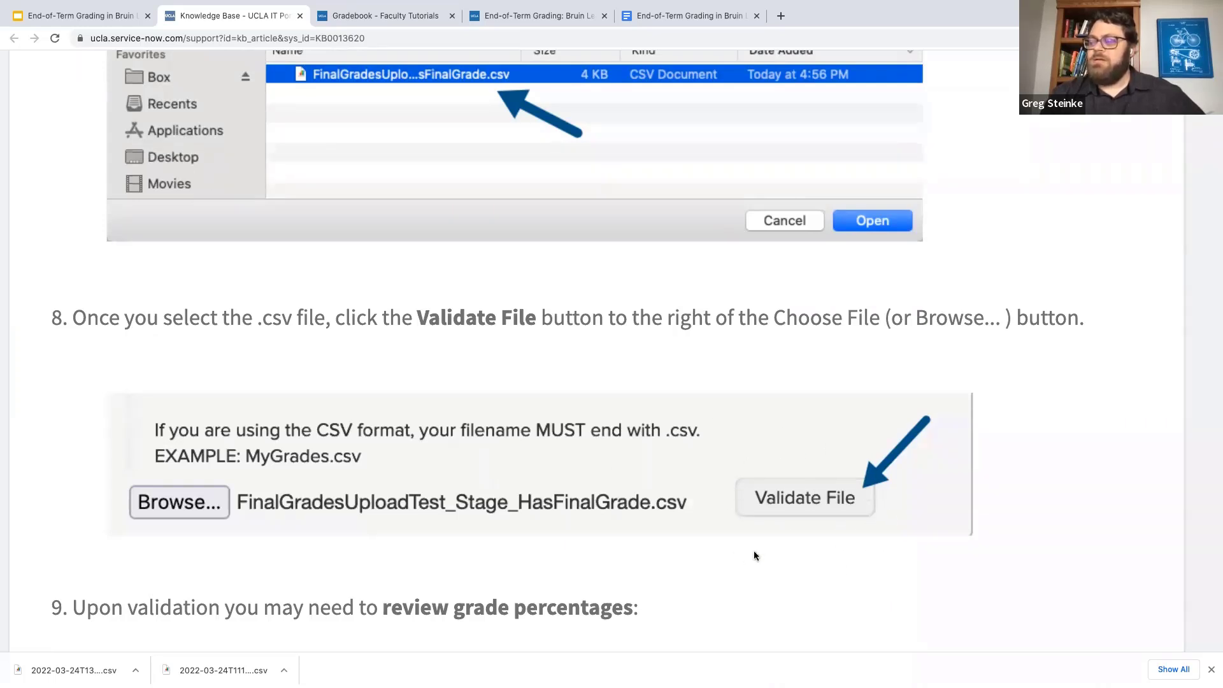
Examine instruction 9 on reviewing grade percentages, including the grade range table and the Update option for files without letter grades.
scroll(754, 553, down, 3)
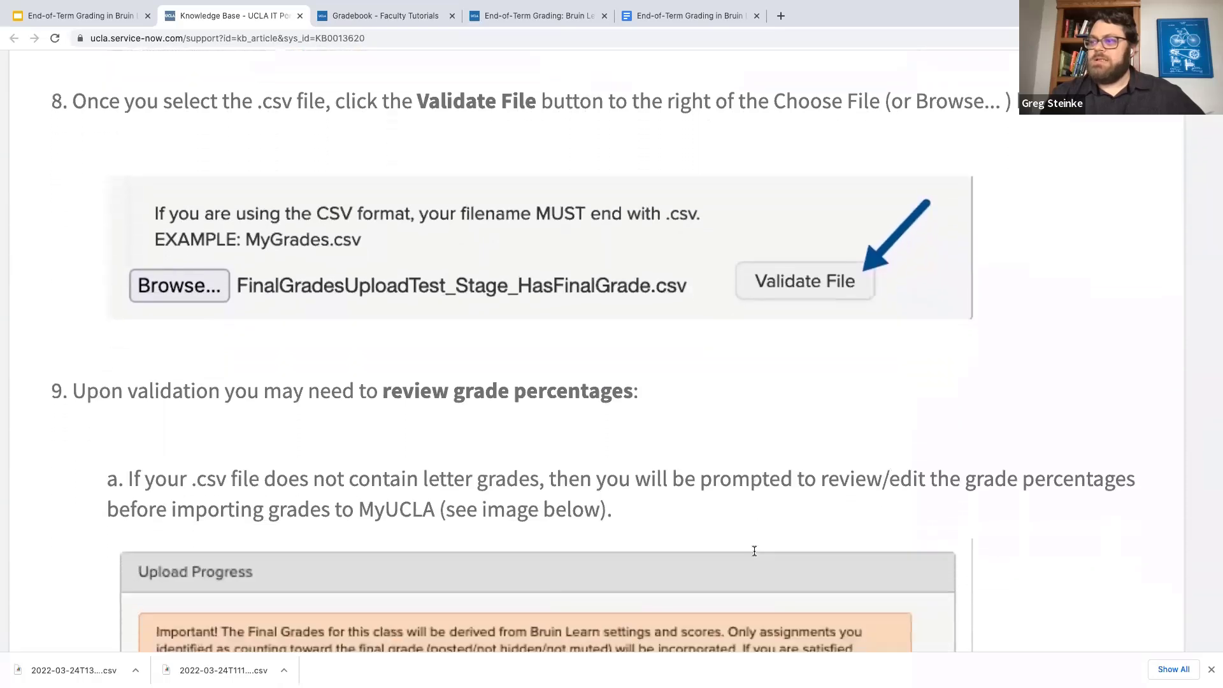
scroll(754, 551, down, 7)
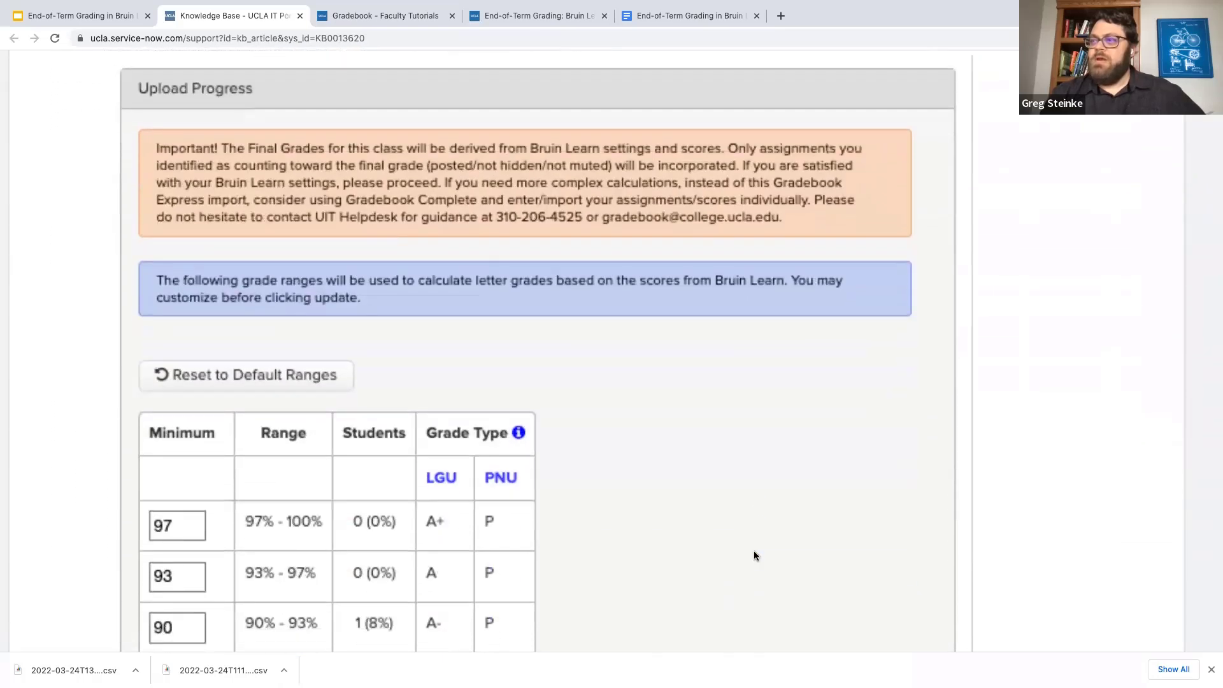
scroll(754, 554, up, 1)
scroll(754, 555, down, 4)
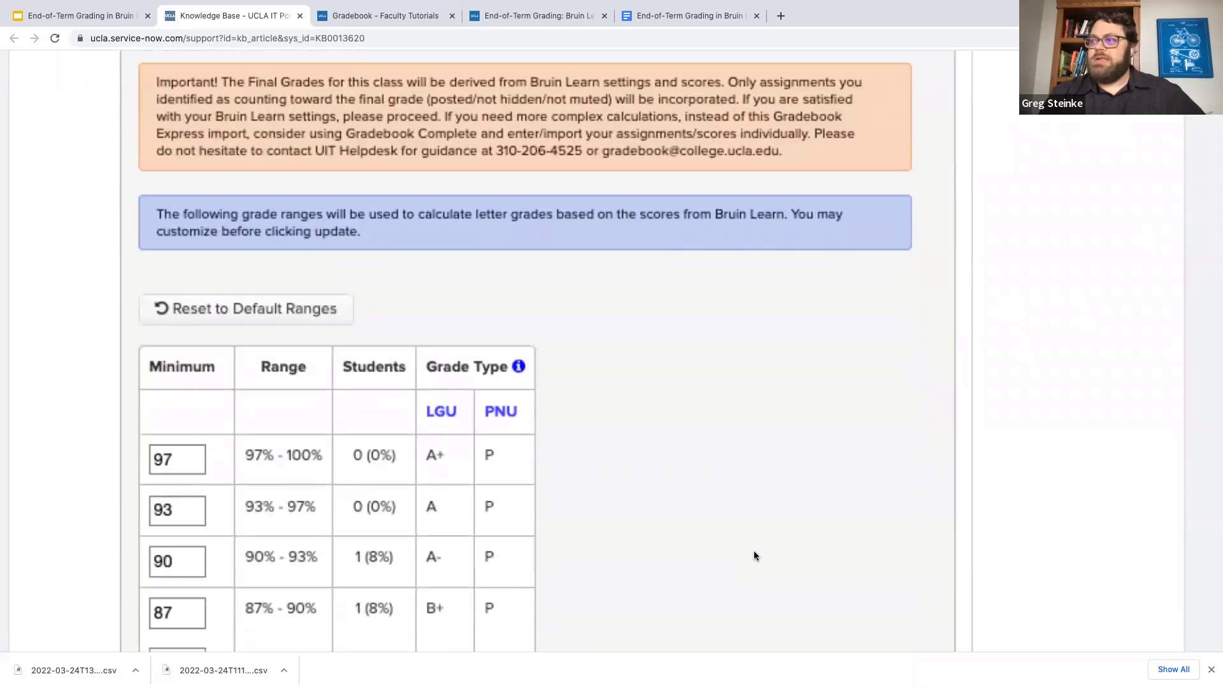
scroll(754, 556, down, 1)
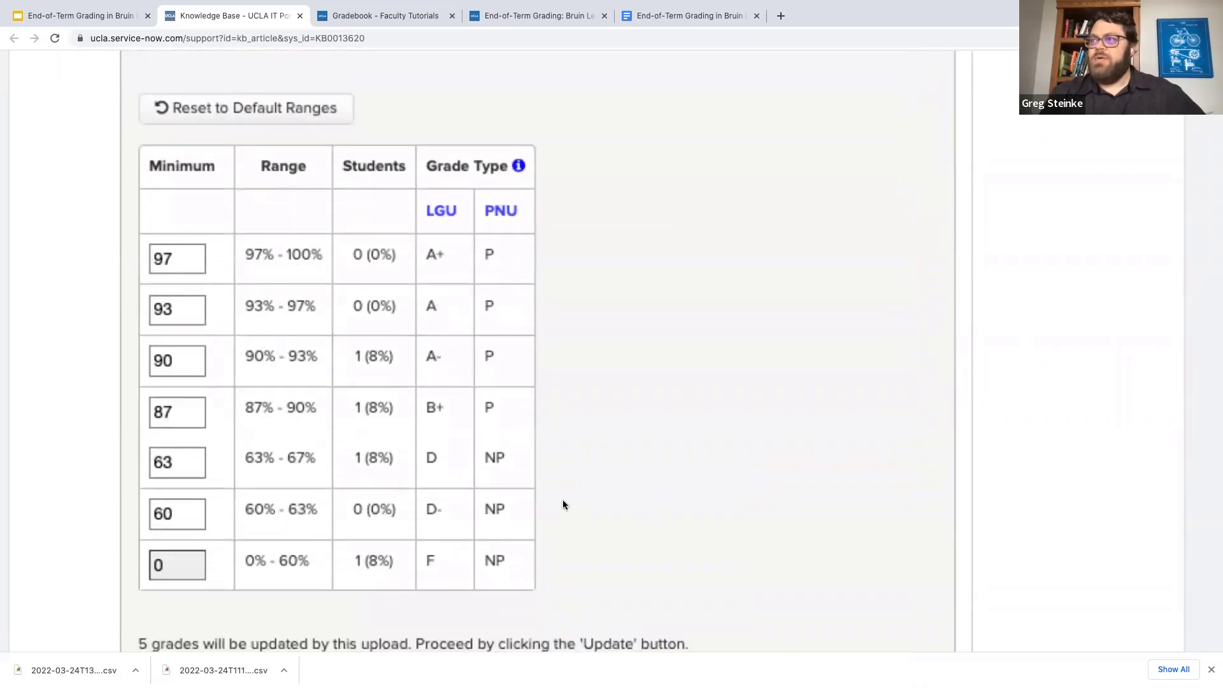
scroll(563, 500, down, 1)
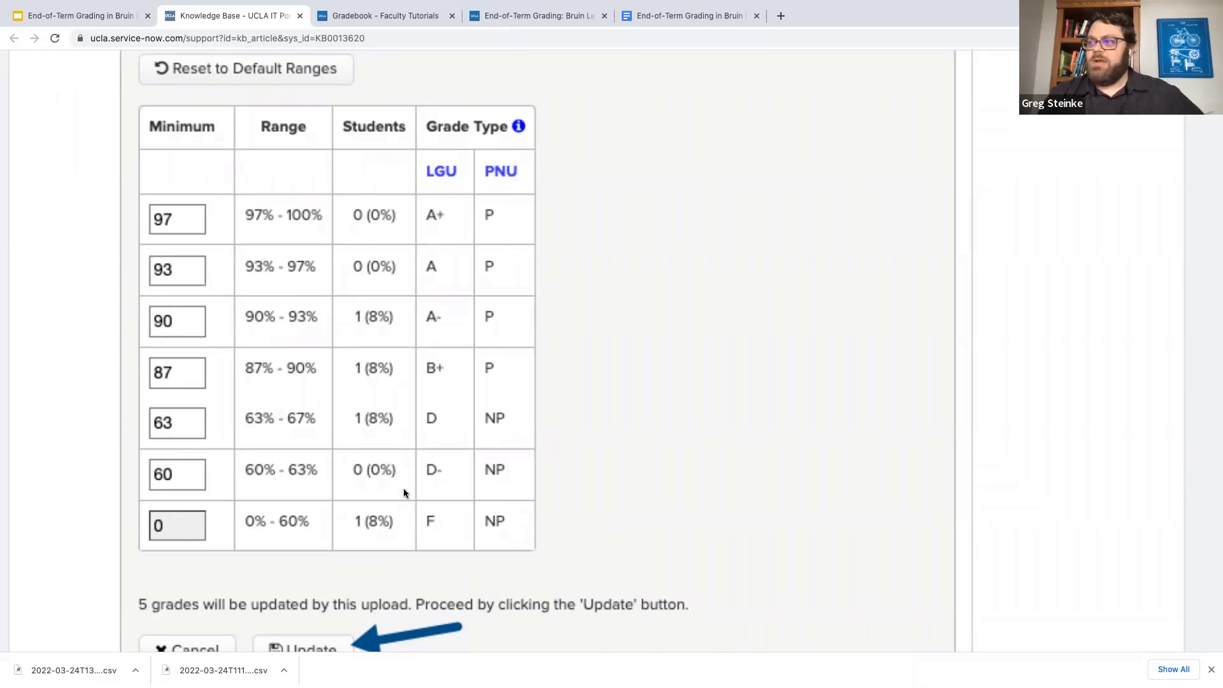
scroll(403, 488, down, 1)
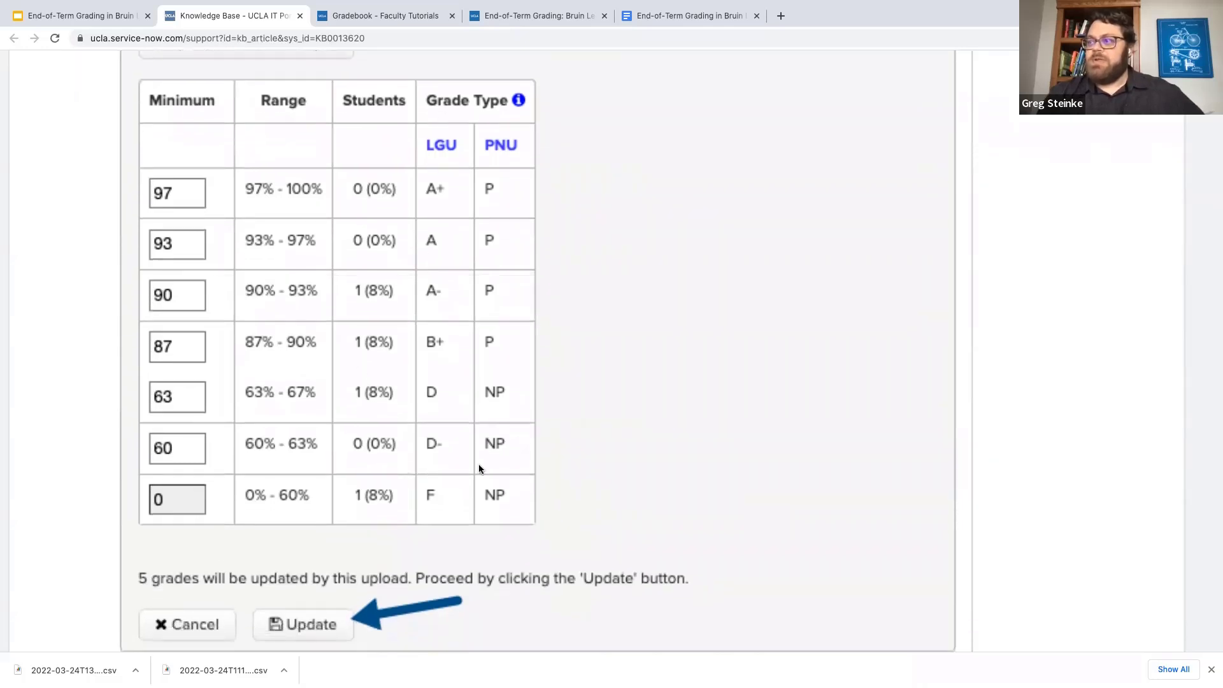
scroll(479, 469, down, 4)
scroll(438, 559, down, 1)
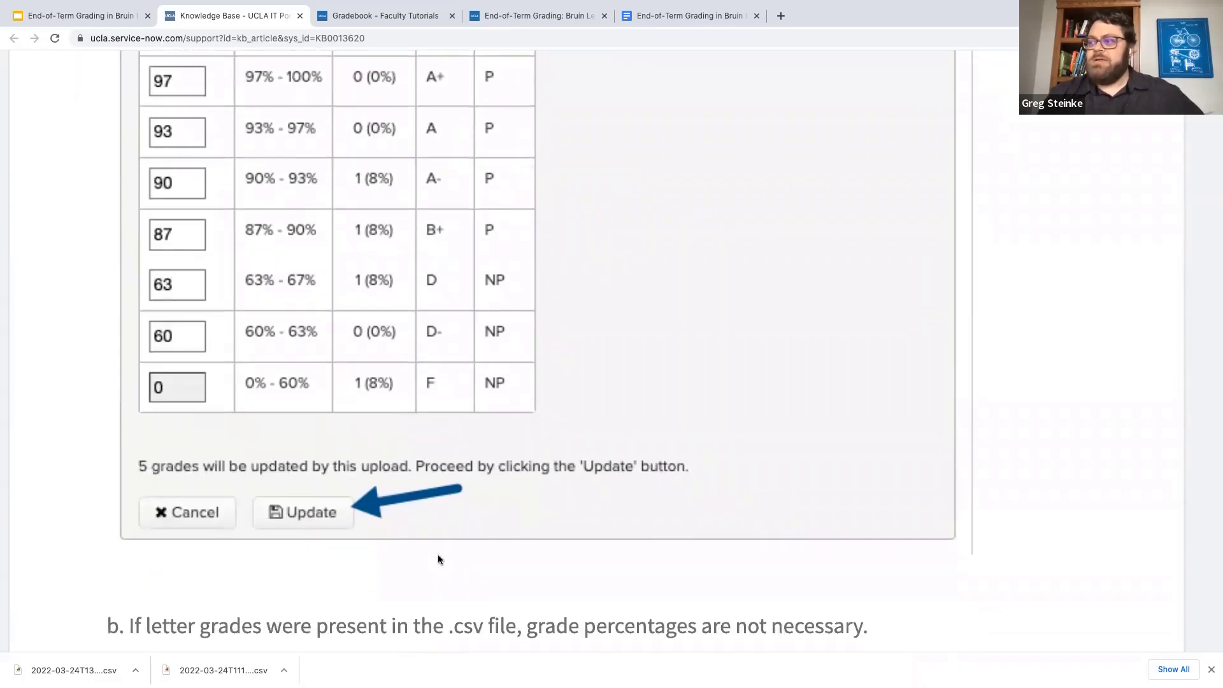
Examine instructions 9b to 10 on updating files that contain letter grades and reviewing the uploaded grades table with its Comments and Grade columns.
scroll(437, 559, down, 15)
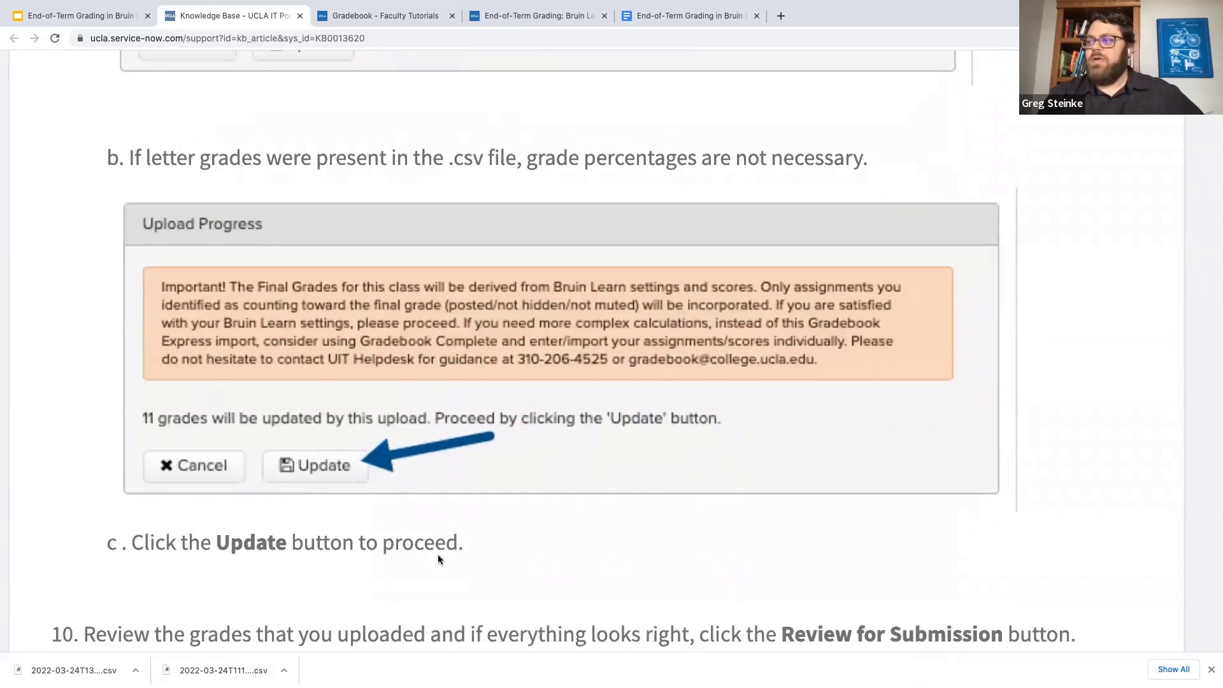
scroll(438, 559, down, 15)
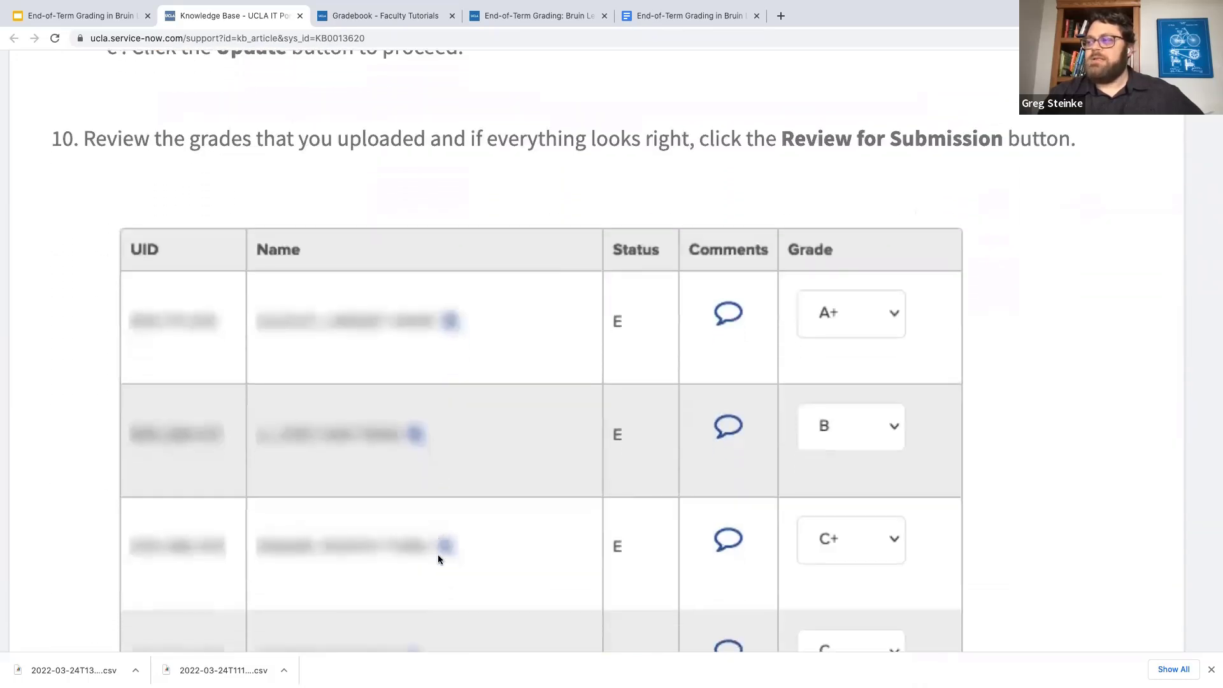
scroll(838, 471, down, 2)
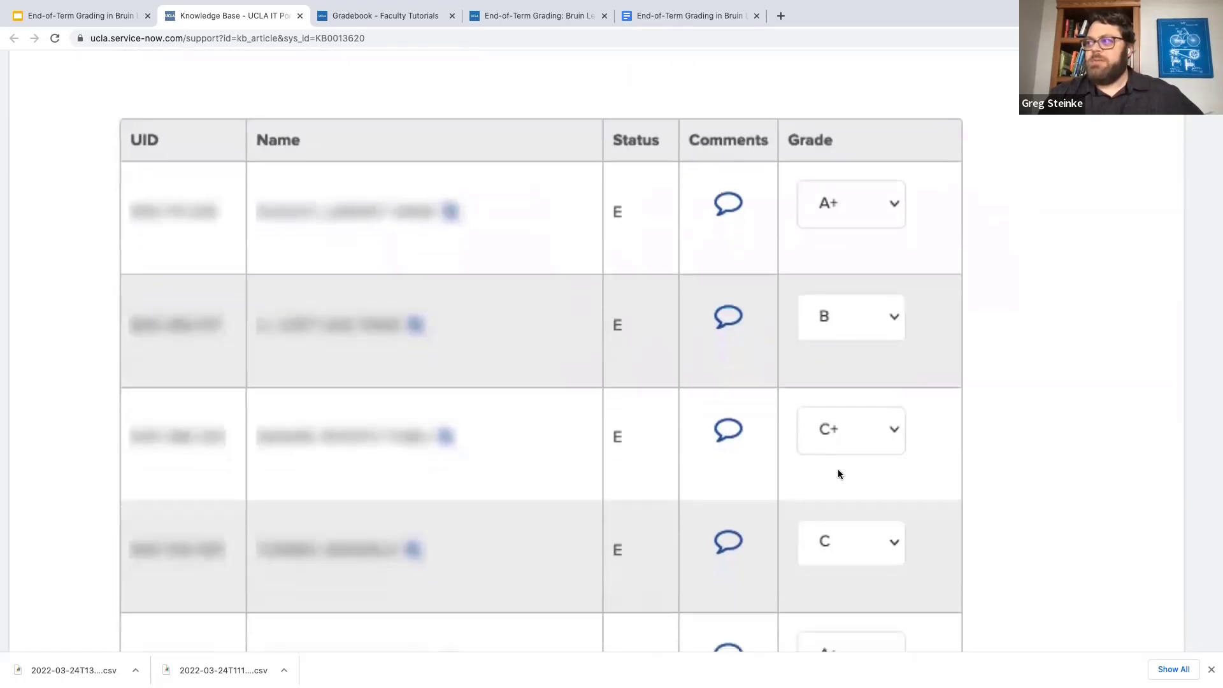
scroll(854, 411, down, 4)
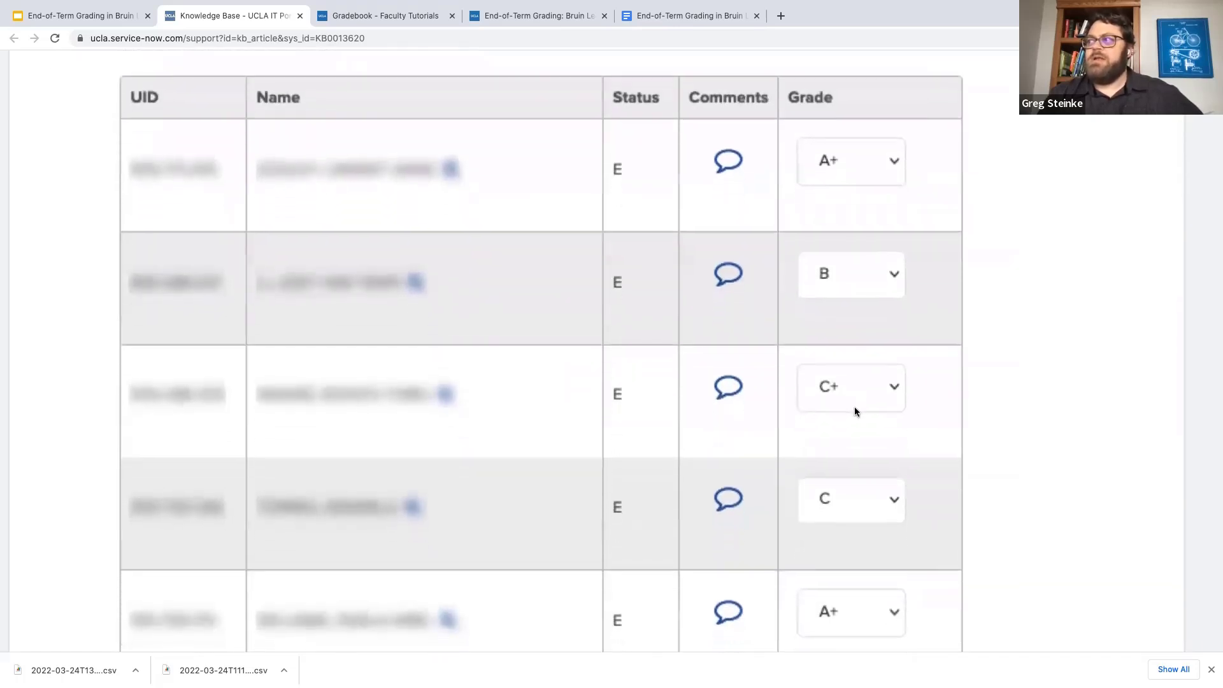
scroll(854, 411, up, 2)
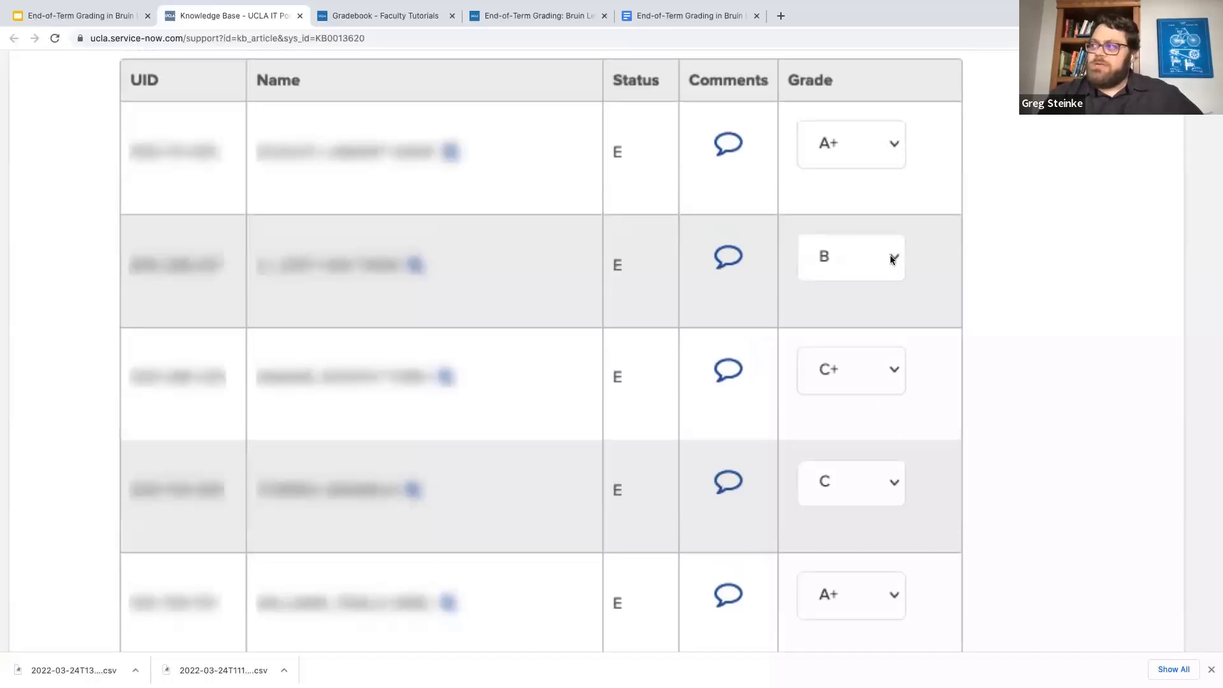
scroll(900, 381, down, 1)
scroll(899, 381, up, 1)
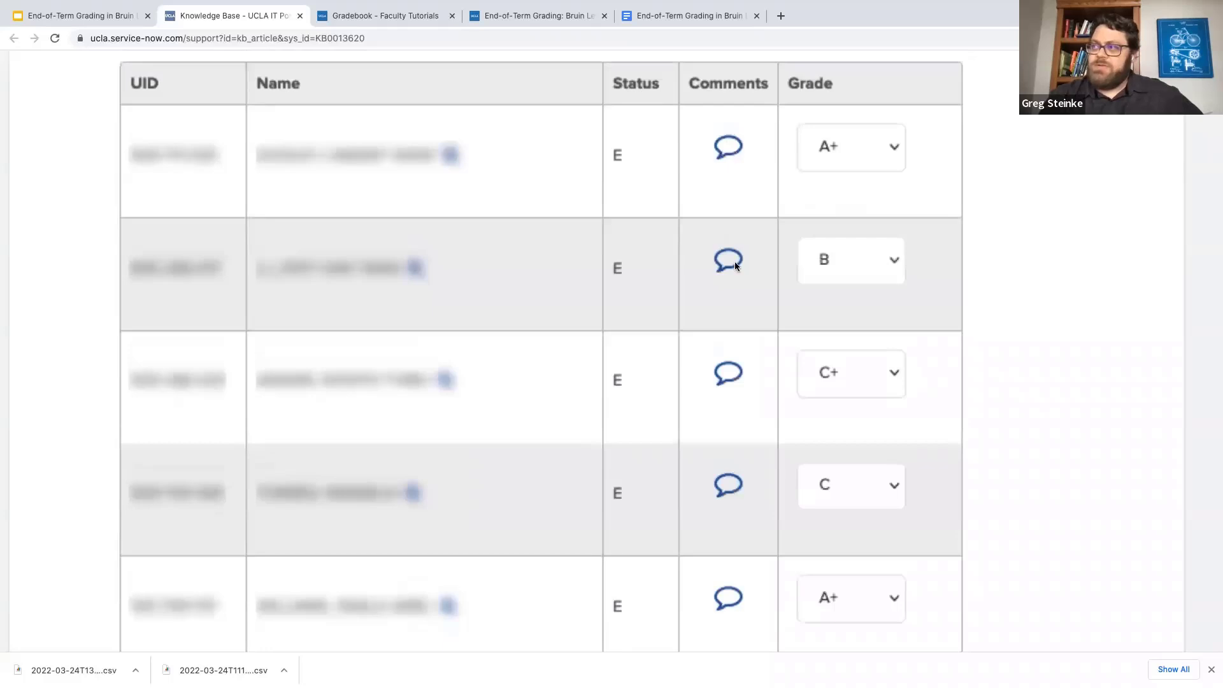
scroll(729, 327, down, 1)
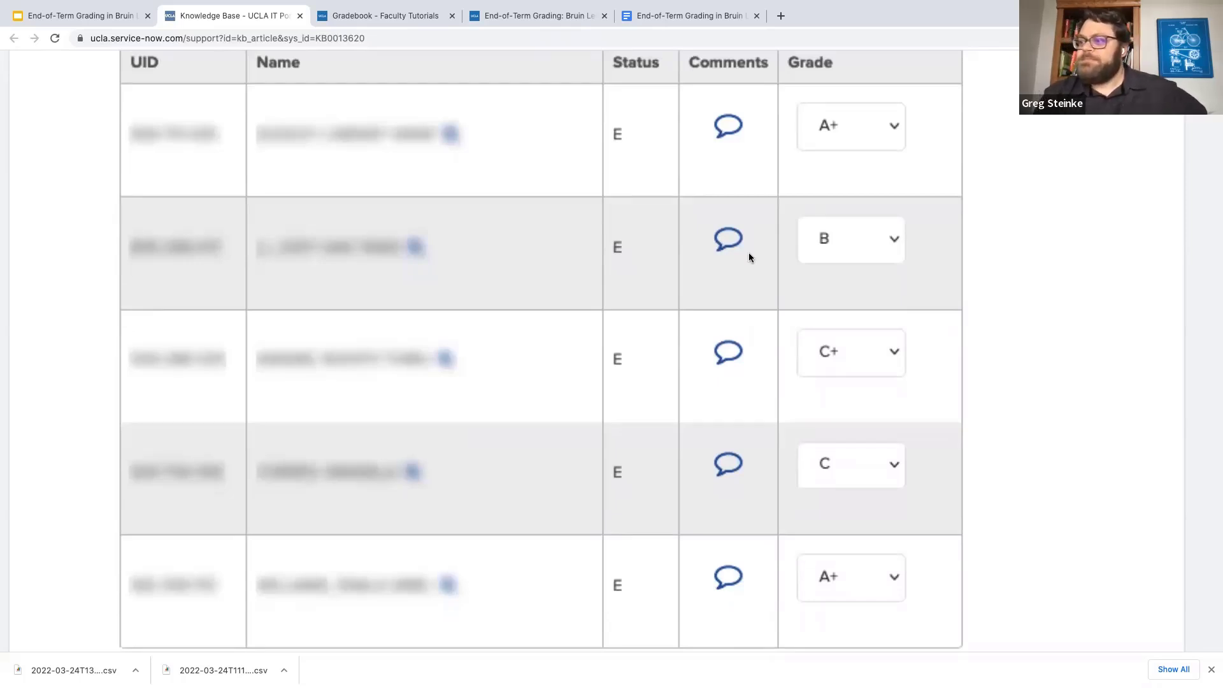
scroll(668, 335, down, 2)
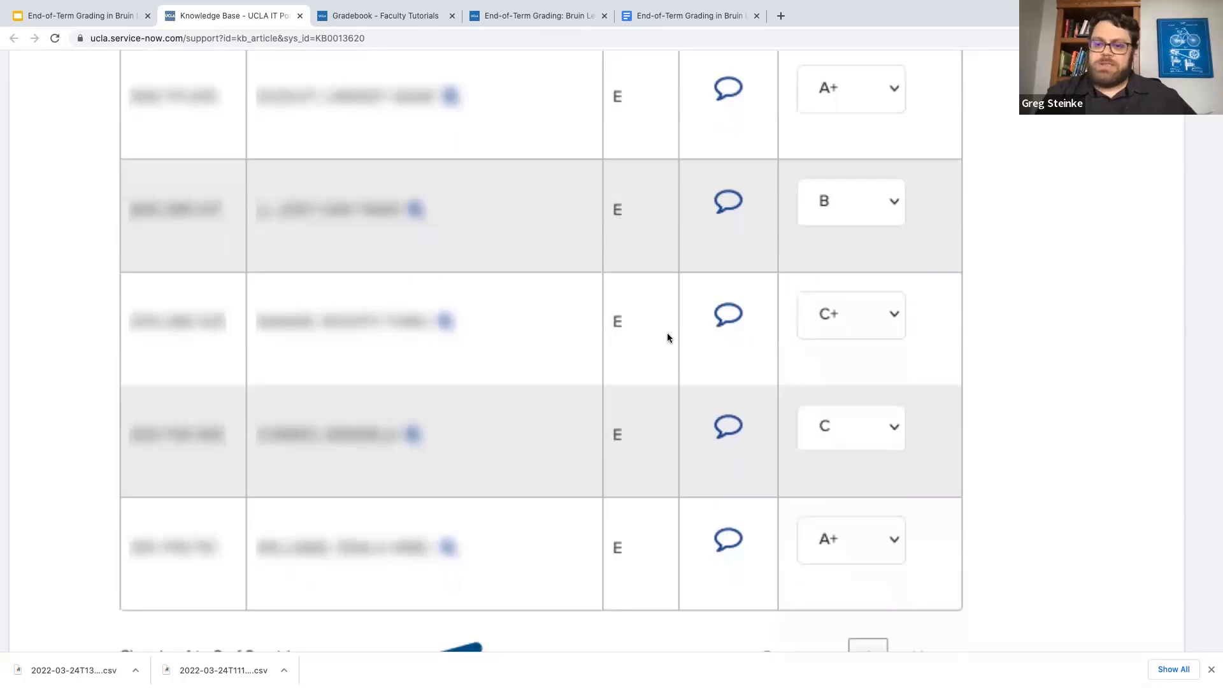
Examine the Review for Submission option and instruction 11 on Submit Final Grades, through the sample submission message and the help contact information.
scroll(666, 333, down, 4)
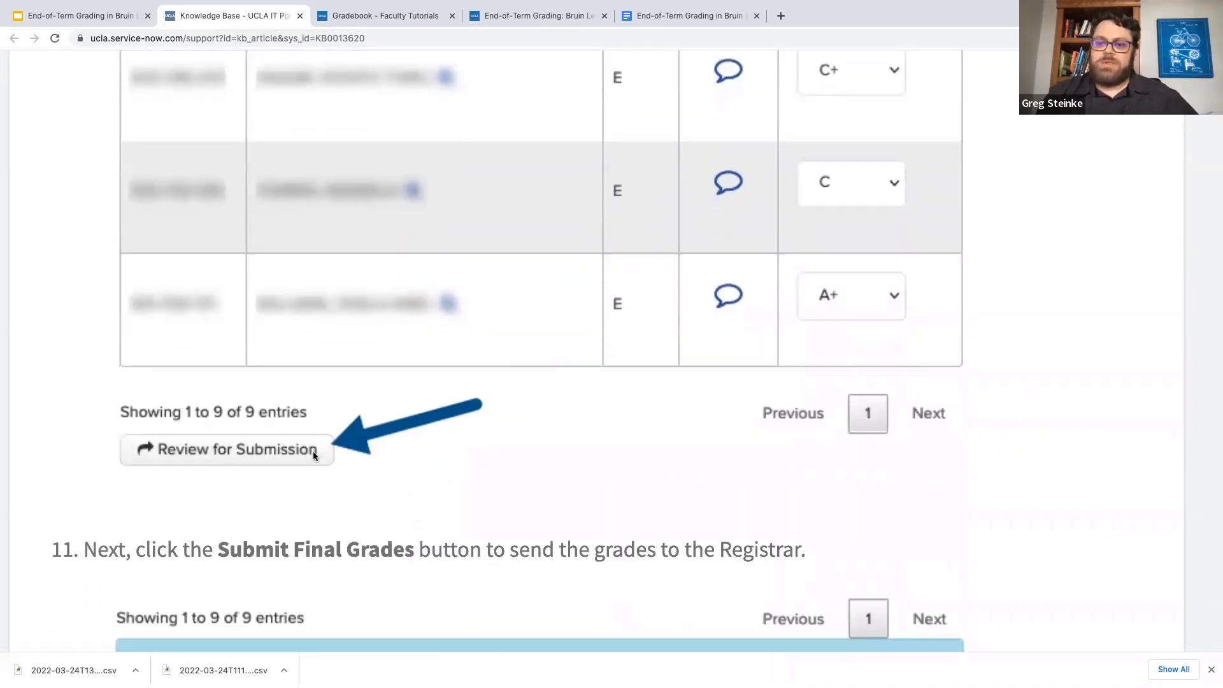
scroll(523, 447, down, 5)
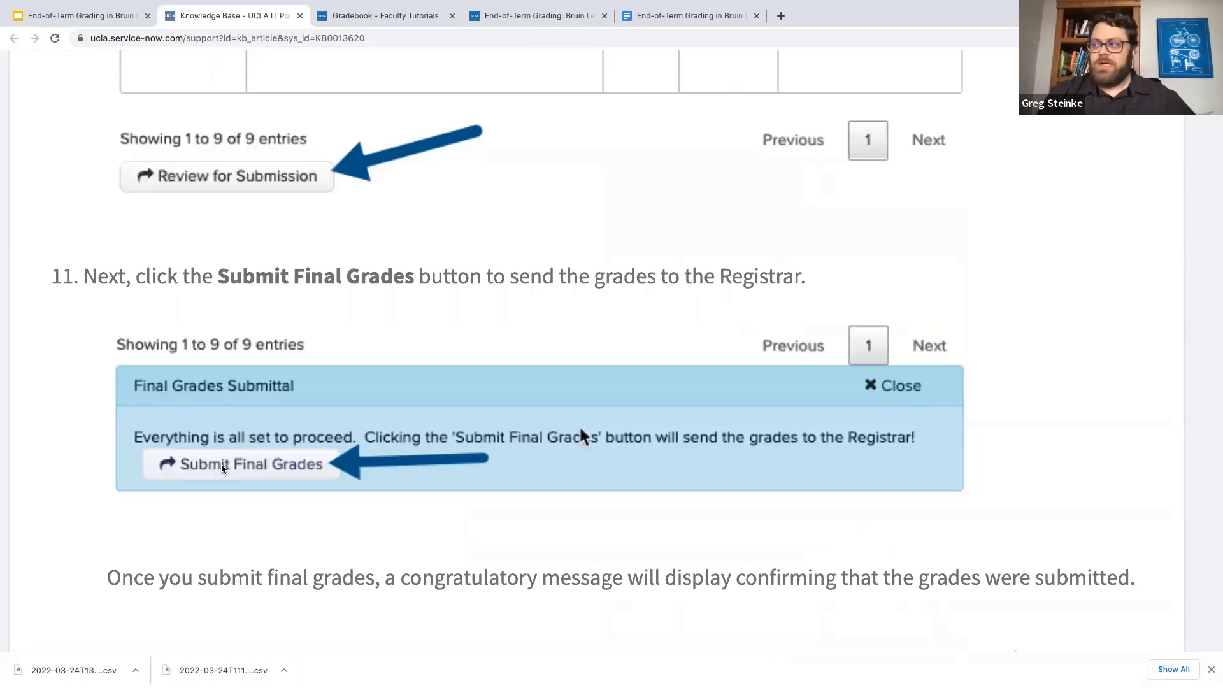
scroll(350, 506, down, 2)
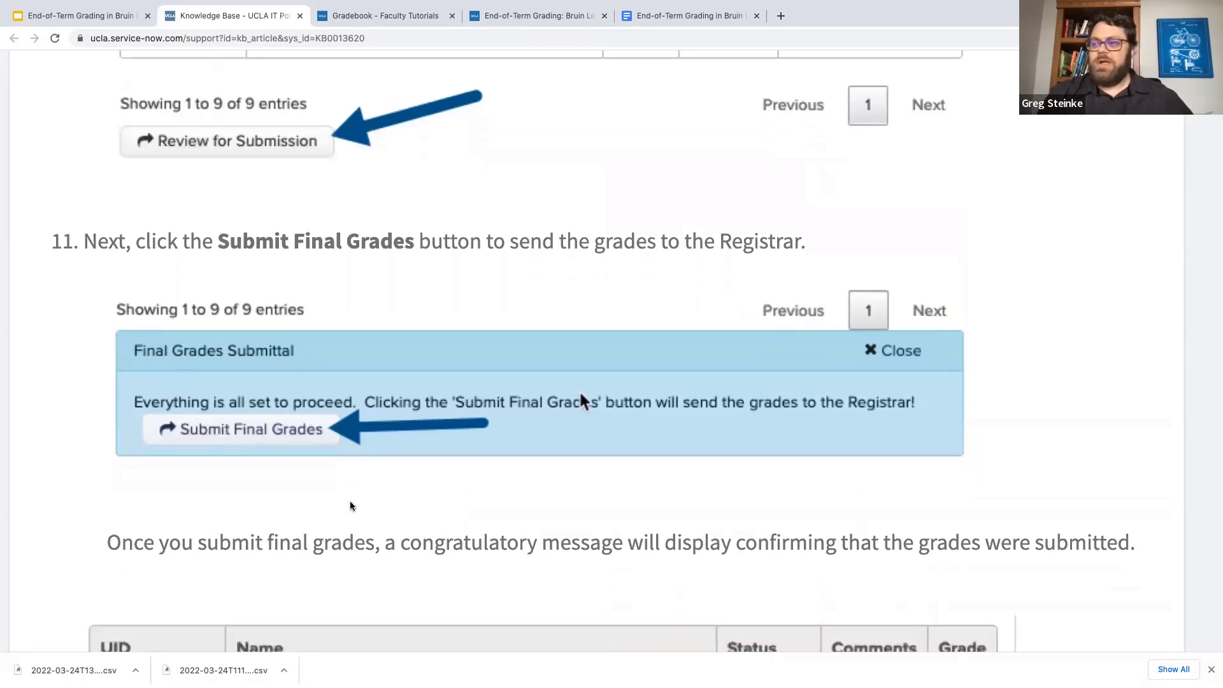
scroll(351, 505, down, 10)
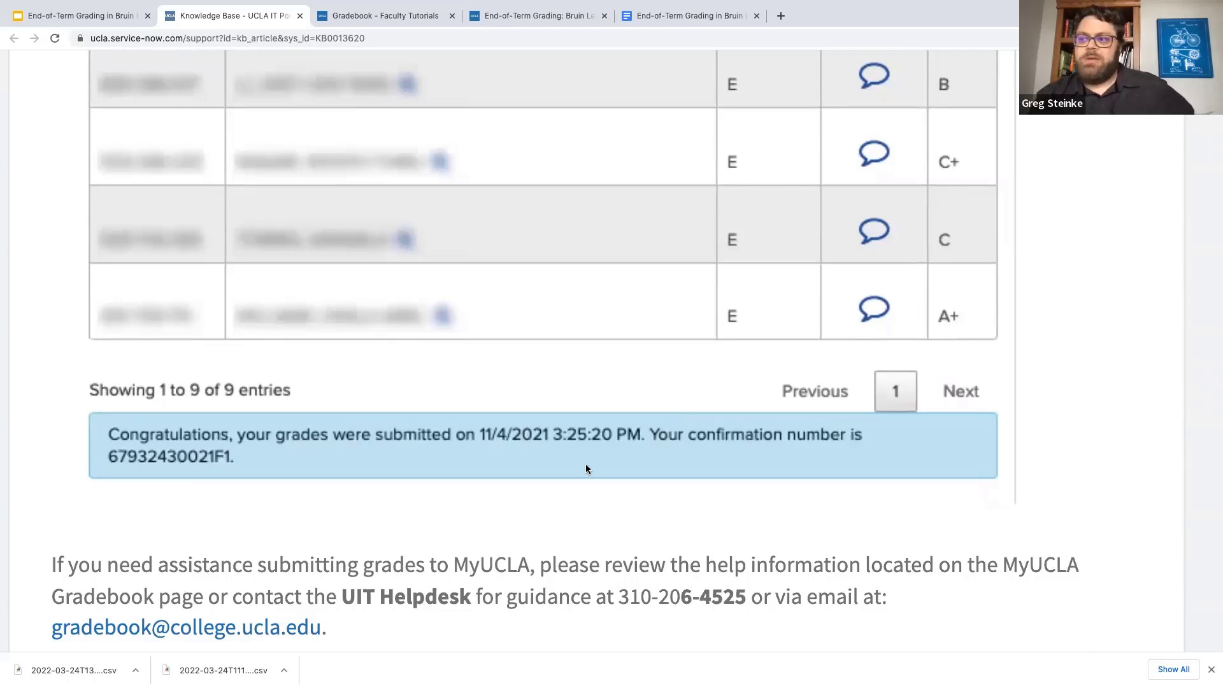
scroll(586, 465, down, 1)
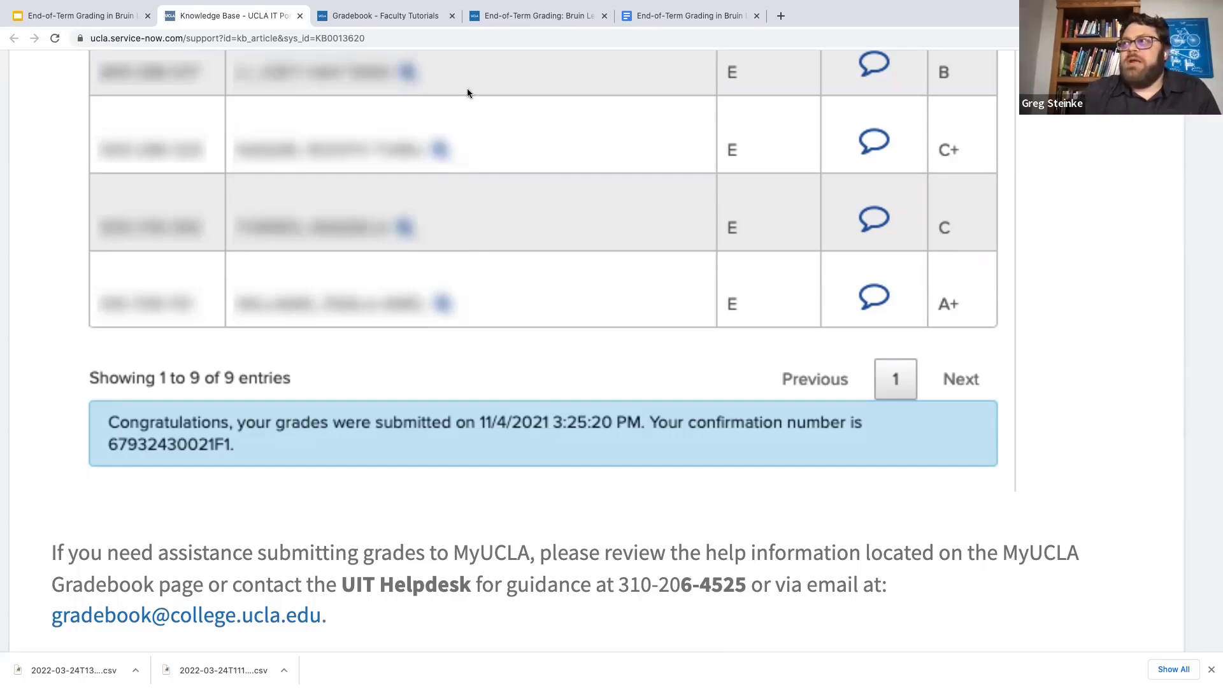
Switch to the End-of-Term Grading page in Bruin Learn and review its gradebook checklist and Uploading Grades to MyUCLA links.
click(527, 17)
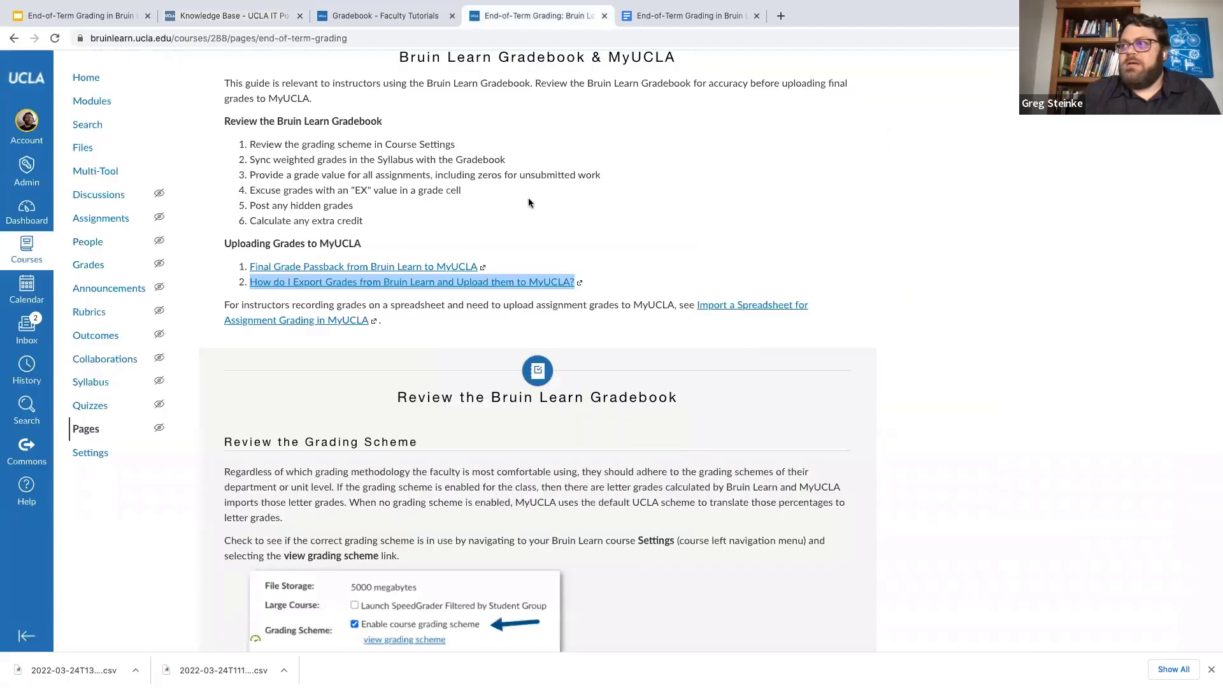
scroll(467, 137, up, 2)
scroll(468, 140, up, 2)
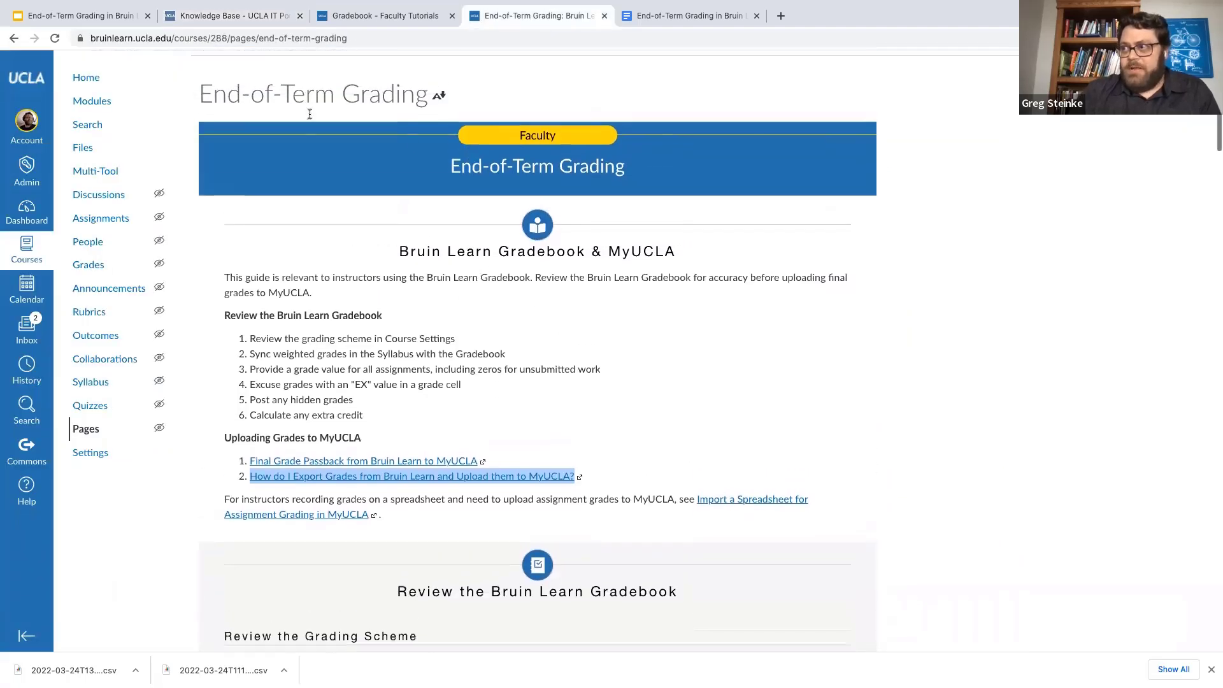
scroll(469, 255, down, 2)
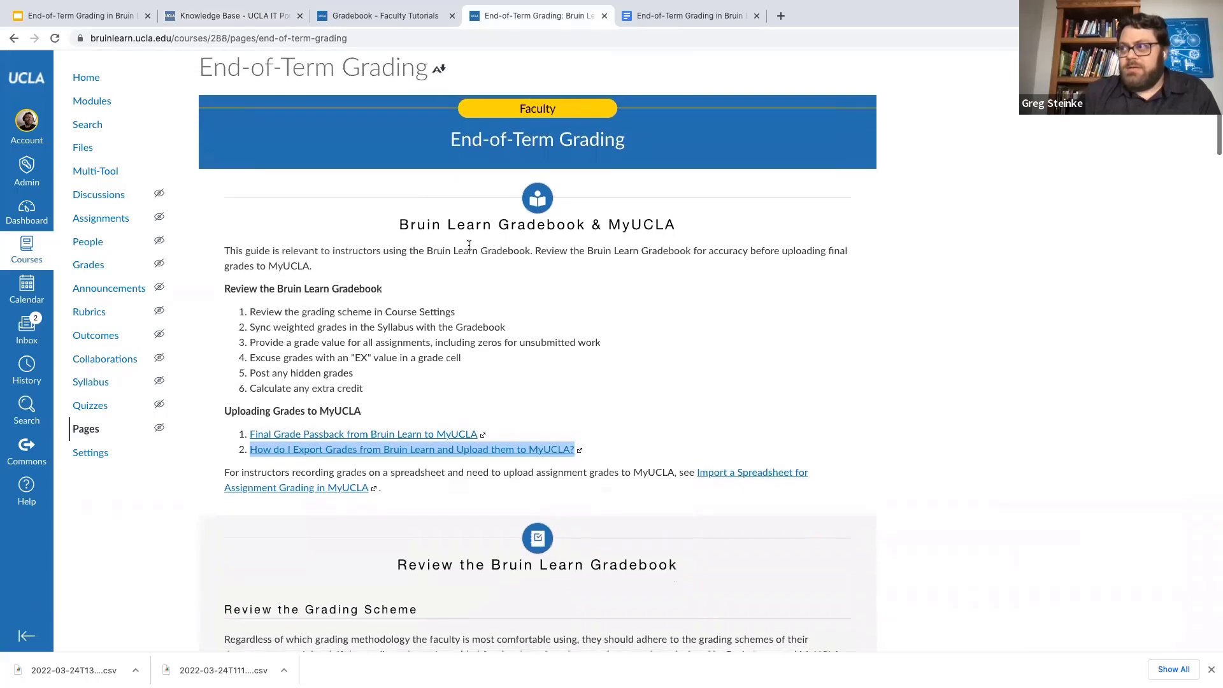
scroll(456, 378, down, 1)
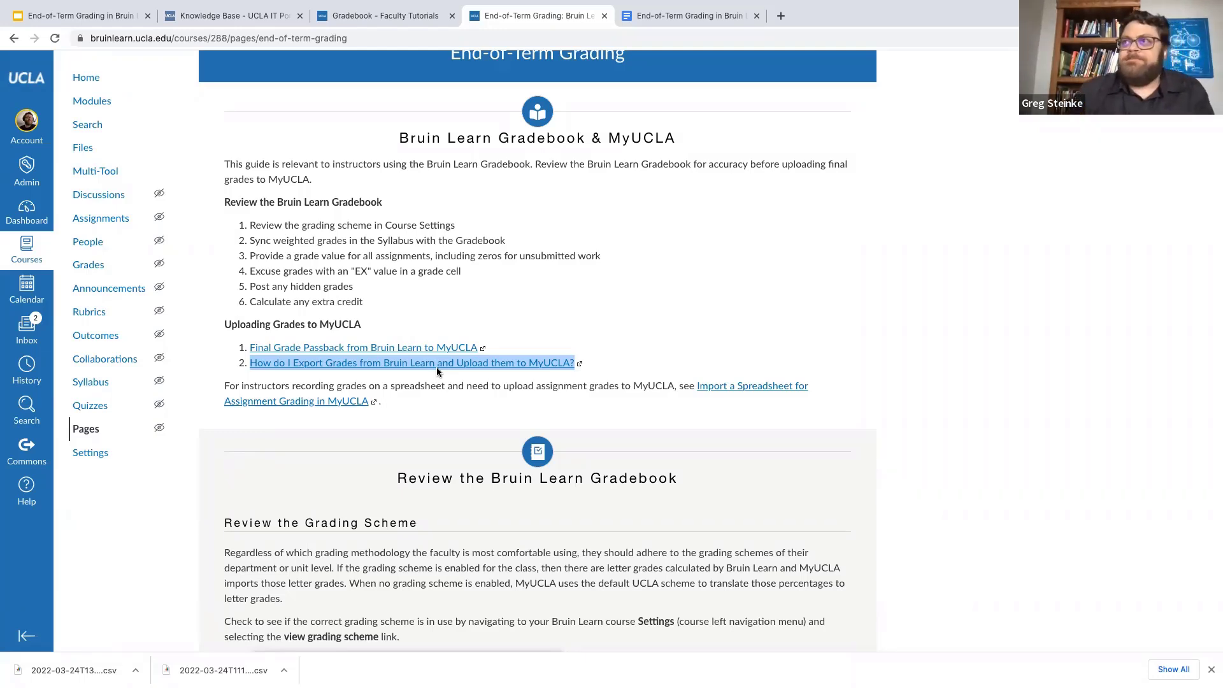
Return to slide 13 of the Google Slides presentation, and check the Final Grade column of the exported CSV in Excel.
click(102, 17)
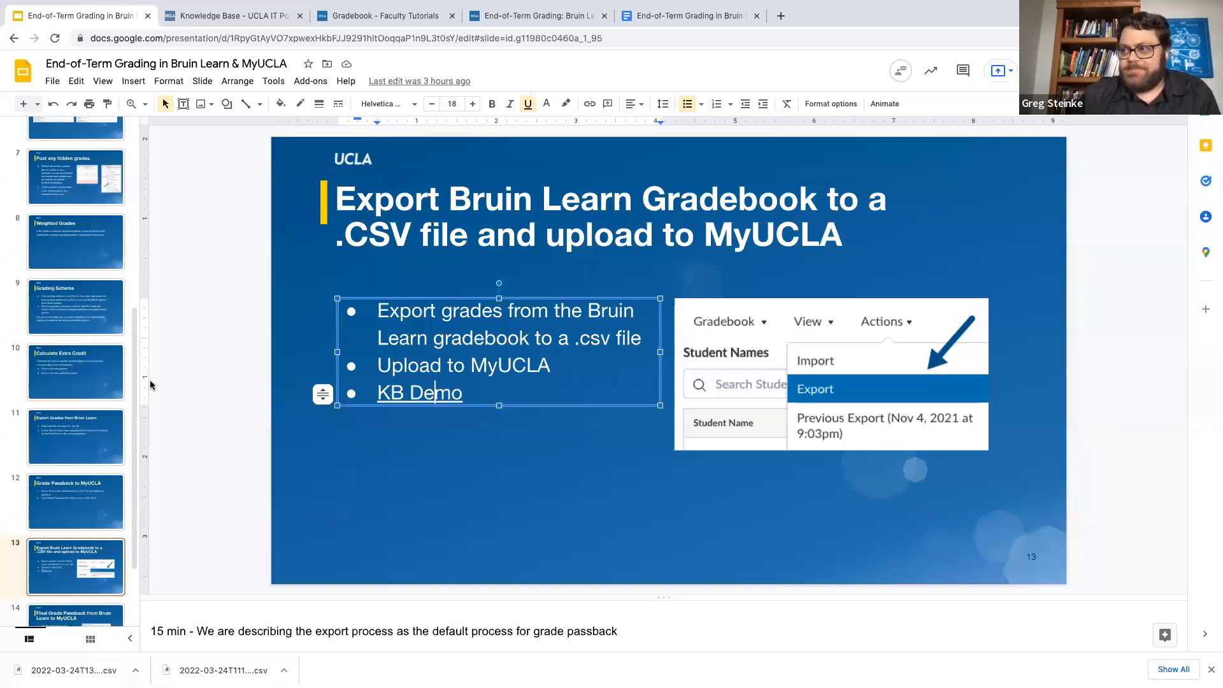
scroll(188, 494, down, 1)
scroll(187, 493, up, 1)
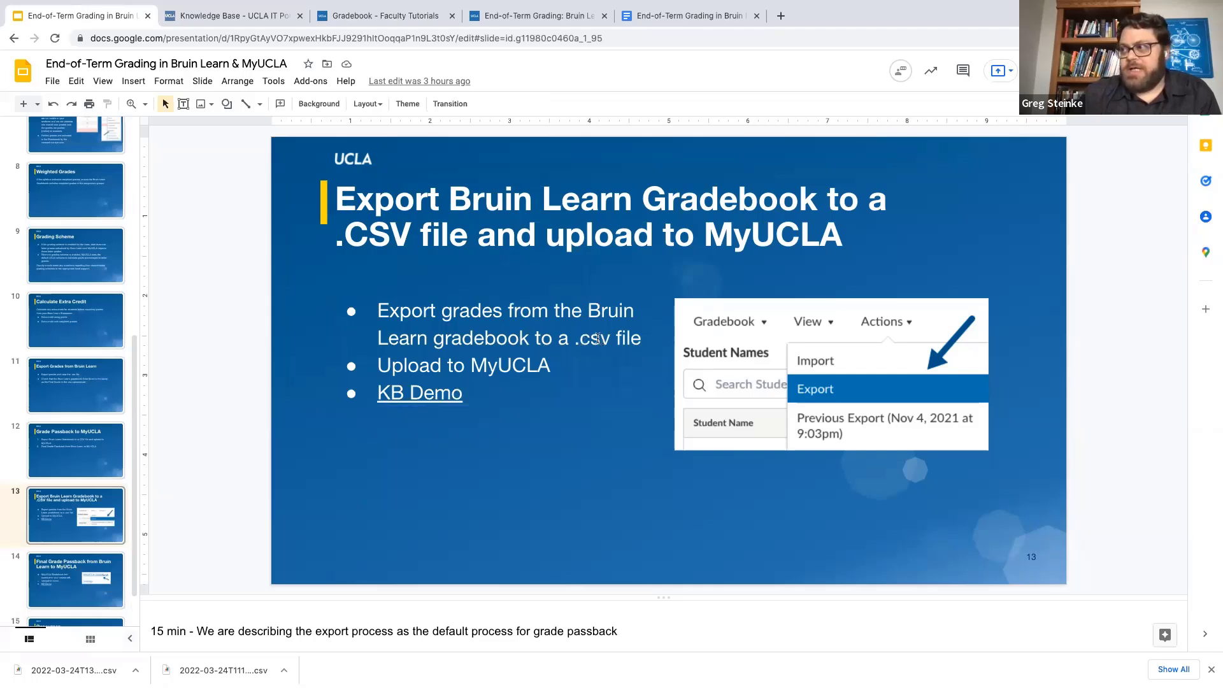
key(super+Tab)
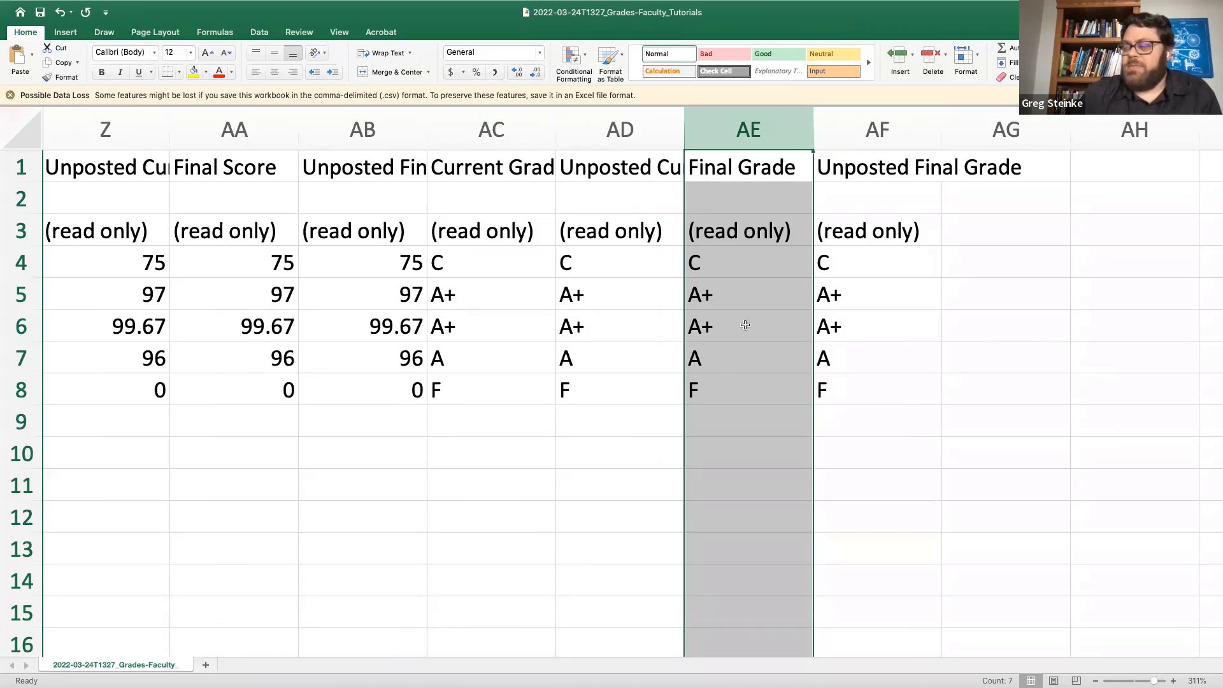
key(ctrl+Right)
Show slide 14 on Final Grade Passback from Bruin Learn to MyUCLA and open its KB Demo article.
click(48, 589)
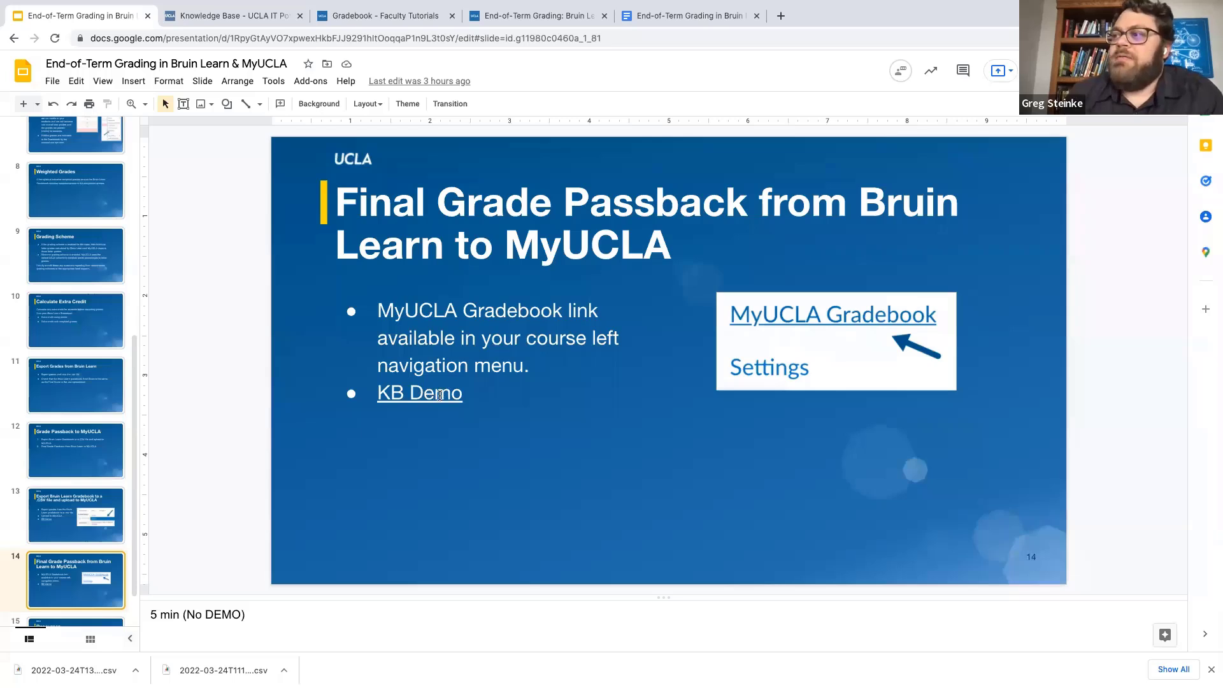
click(501, 18)
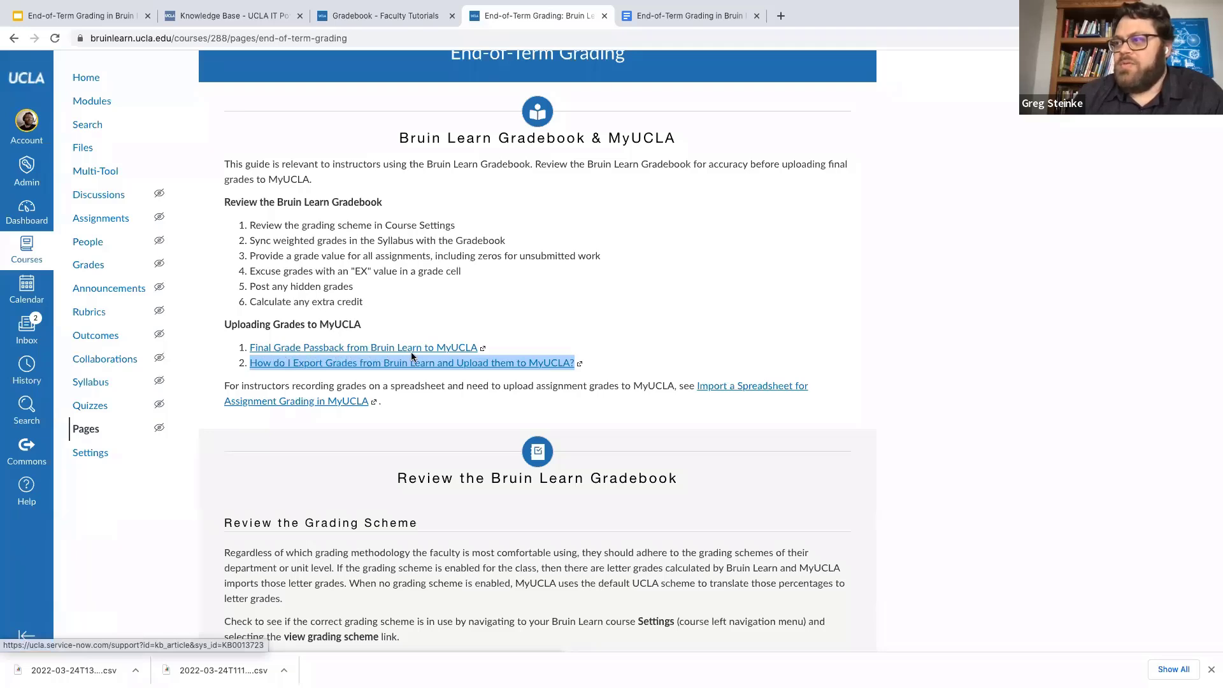
click(352, 17)
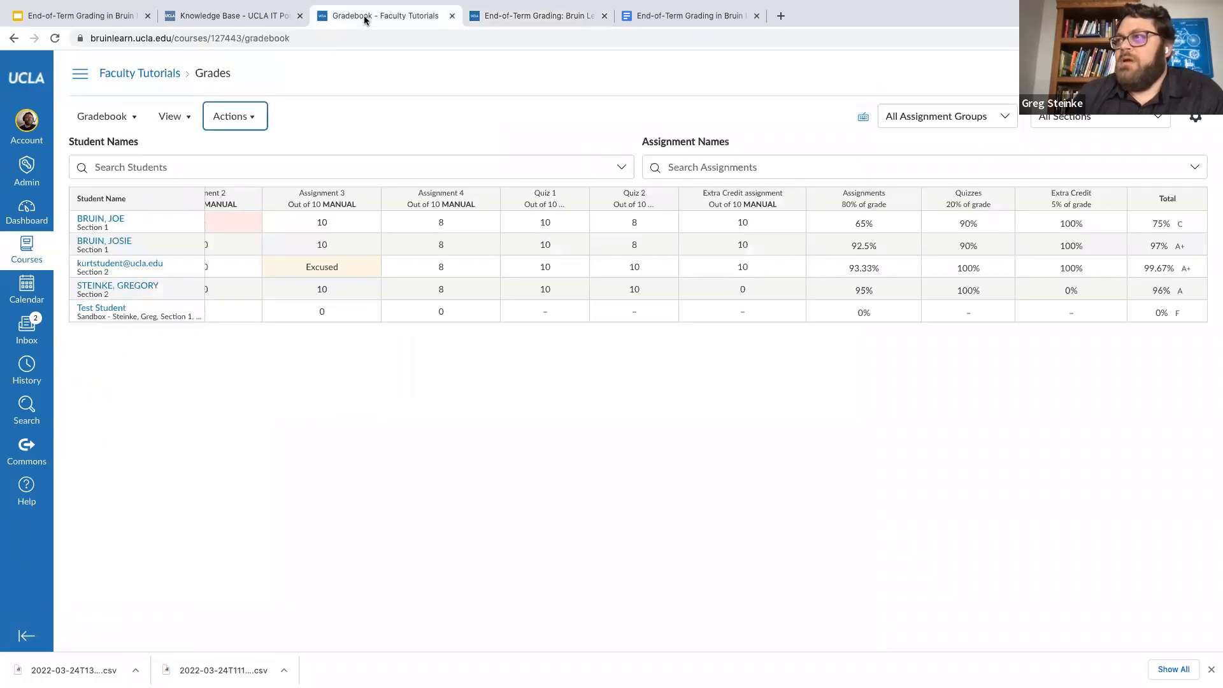
click(121, 14)
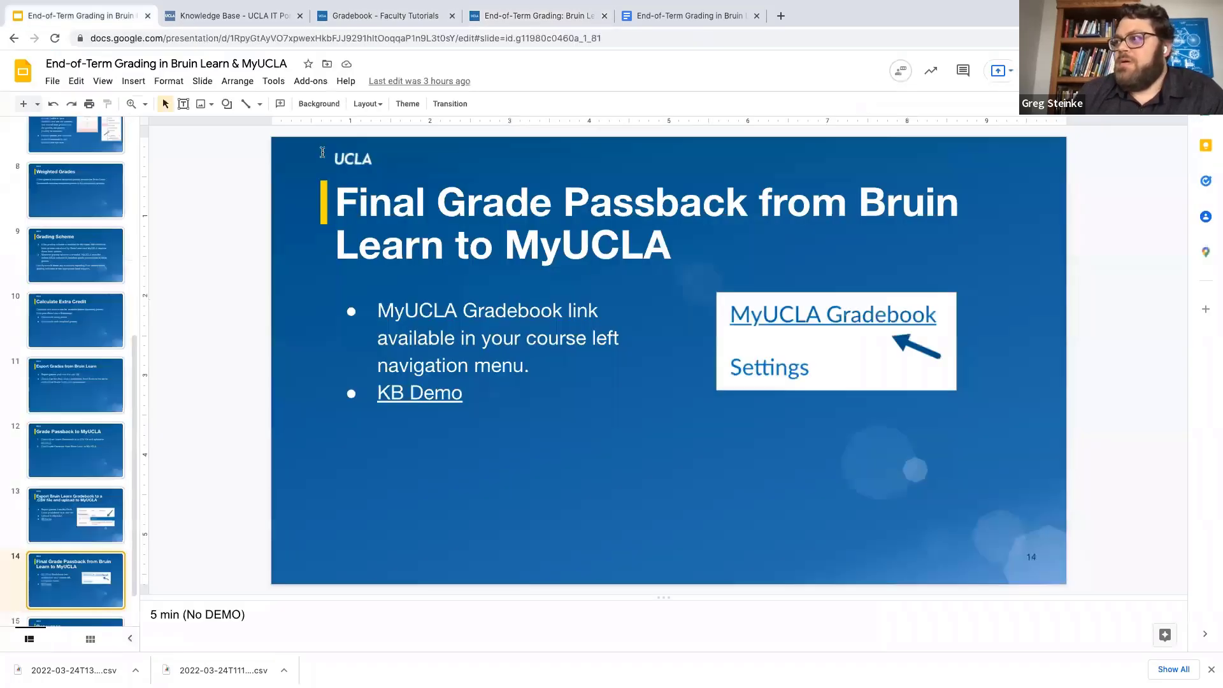
click(421, 399)
click(446, 421)
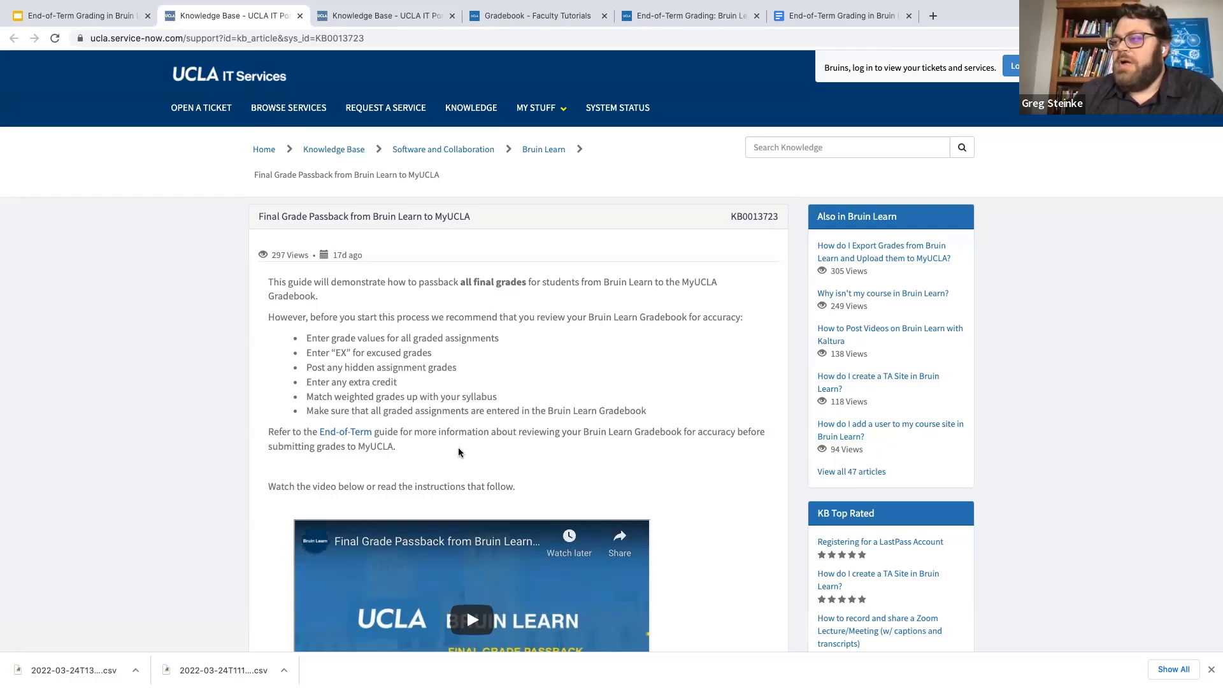
Read the passback article's introduction, including the gradebook accuracy checklist, the End-of-Term guide reference and the embedded video.
scroll(524, 368, down, 1)
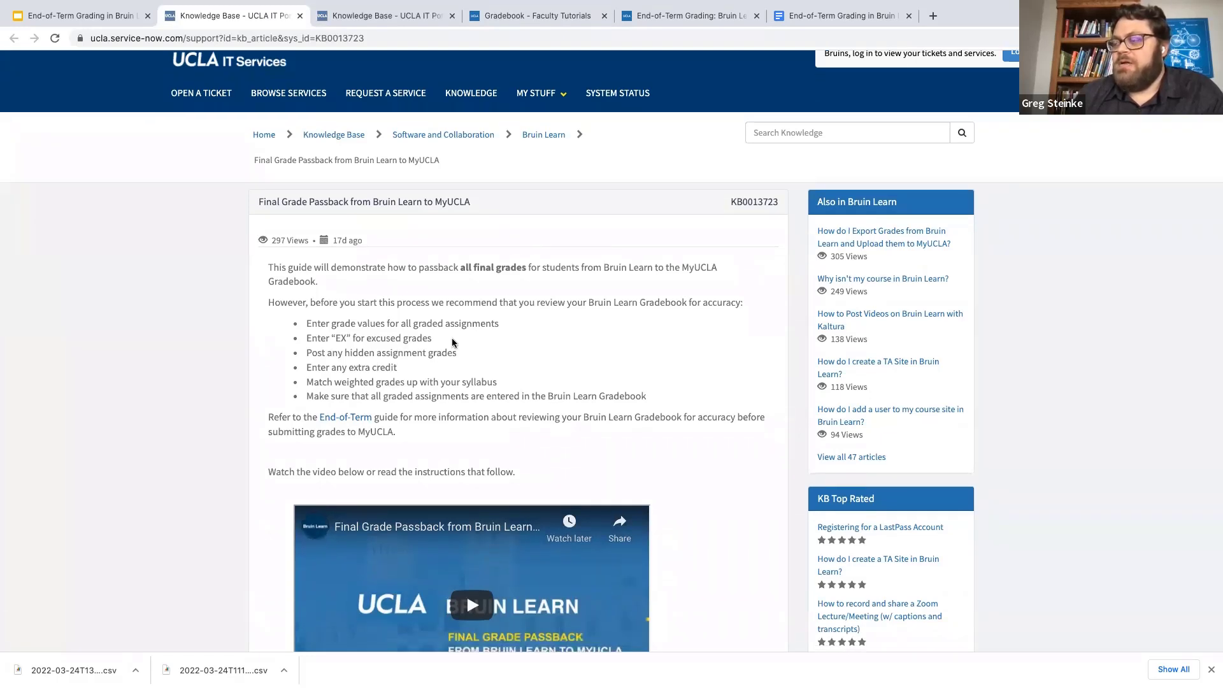
scroll(474, 361, down, 1)
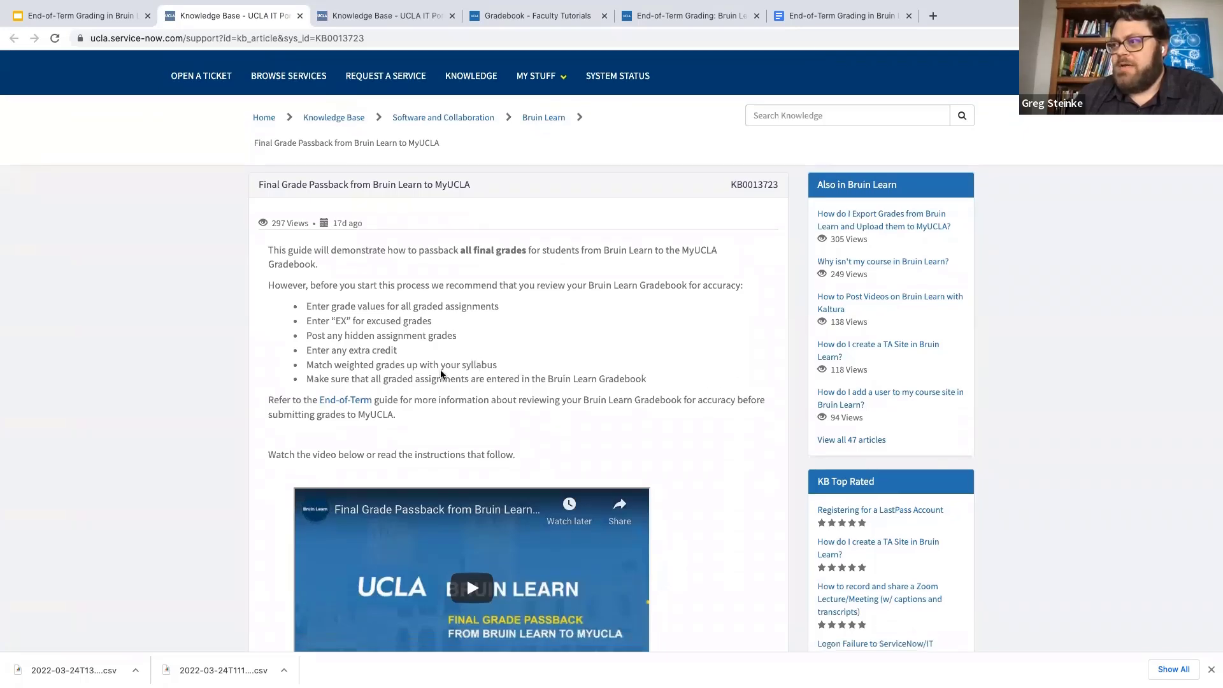
scroll(441, 369, down, 3)
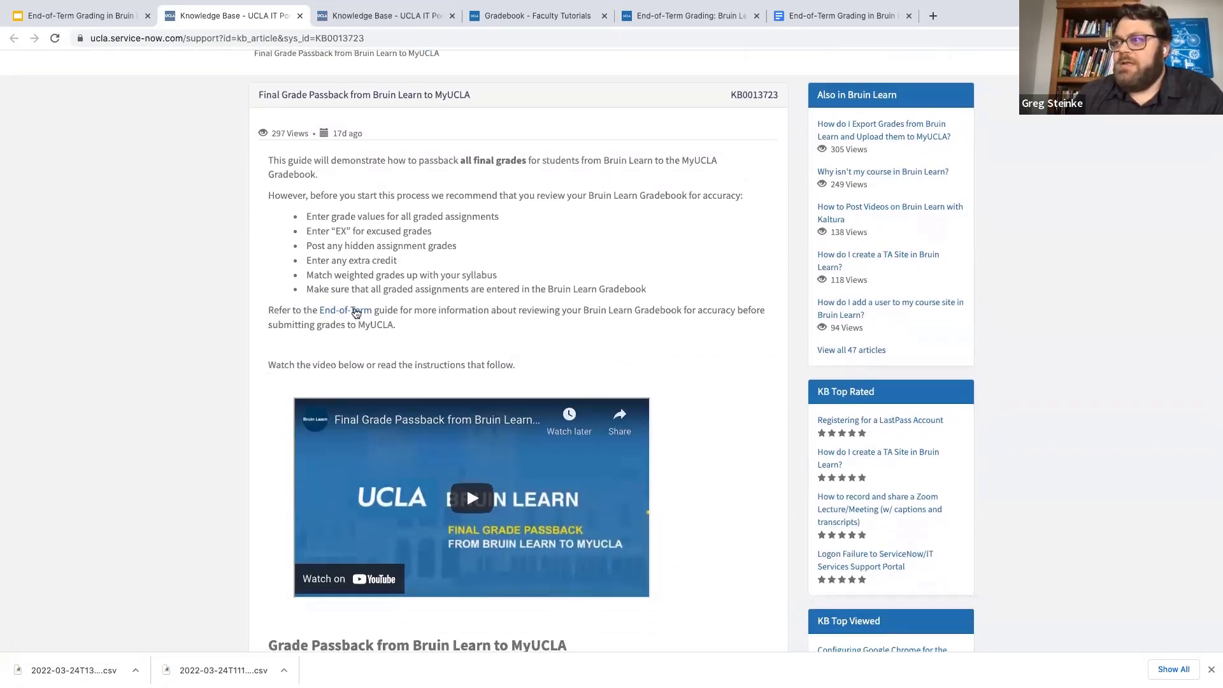
scroll(466, 410, down, 5)
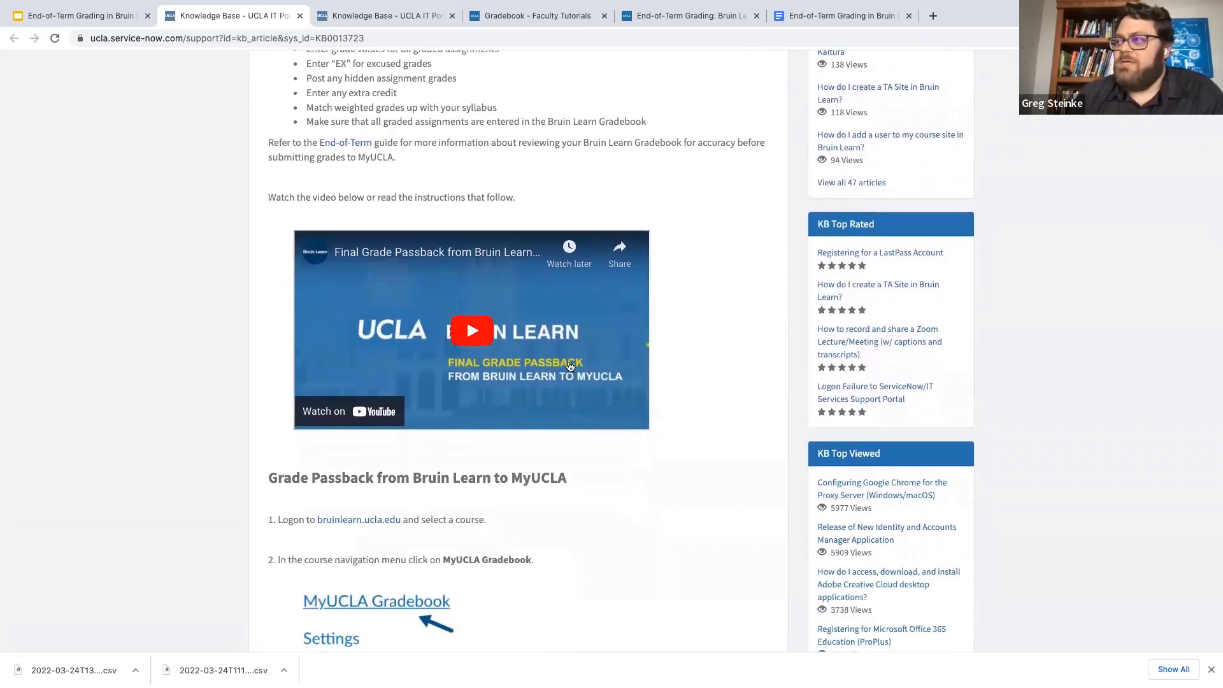
Examine passback instructions 1 to 3 on selecting a course, choosing MyUCLA Gradebook and using Open in New Tab.
scroll(640, 446, down, 1)
scroll(640, 450, down, 7)
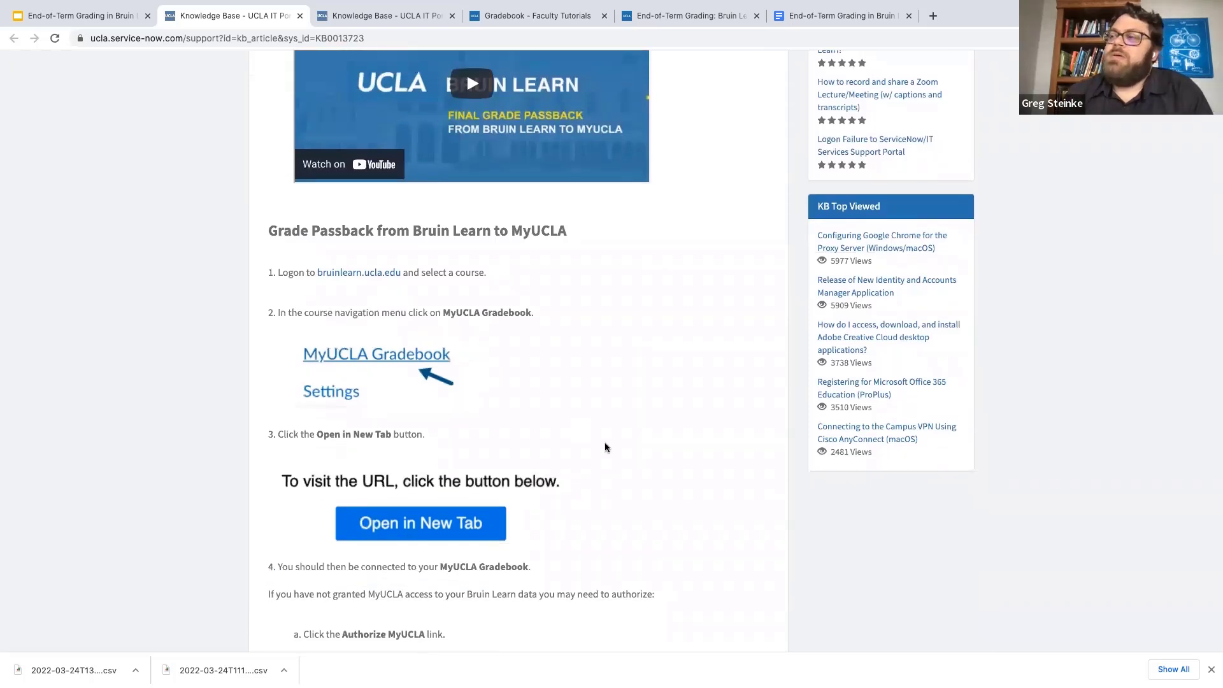
scroll(605, 442, up, 3)
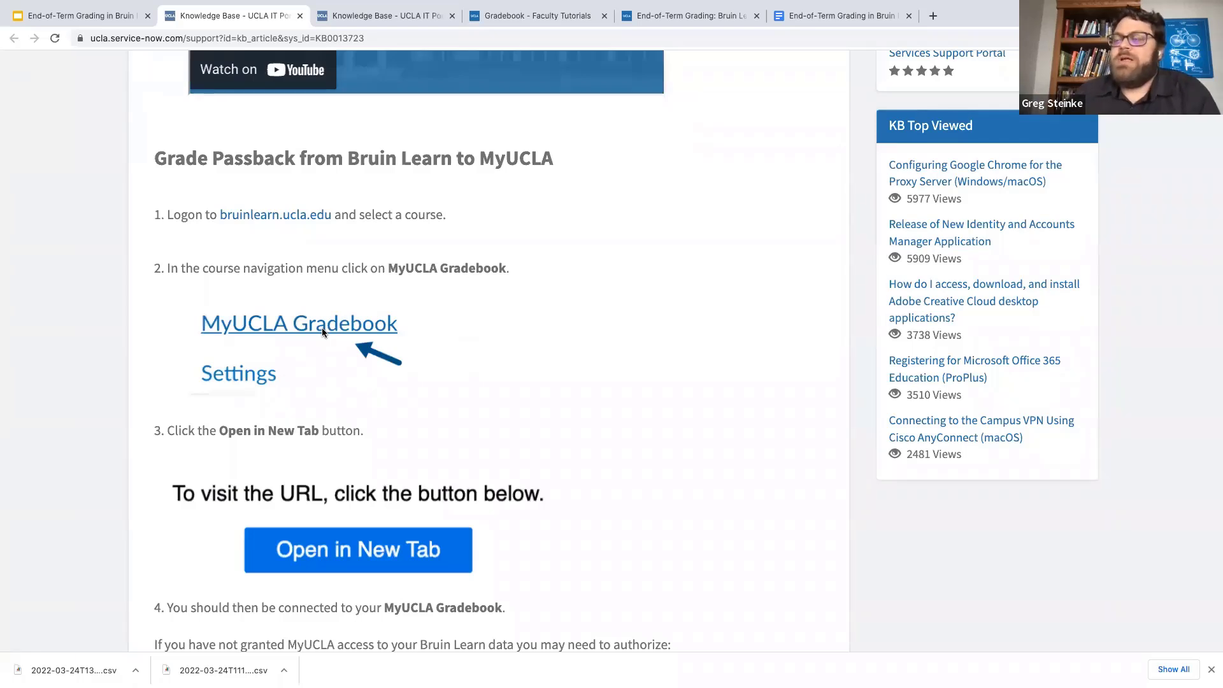
Revisit slide 13 on exporting the gradebook to a .CSV file and the end of the export and upload article.
click(92, 23)
click(80, 507)
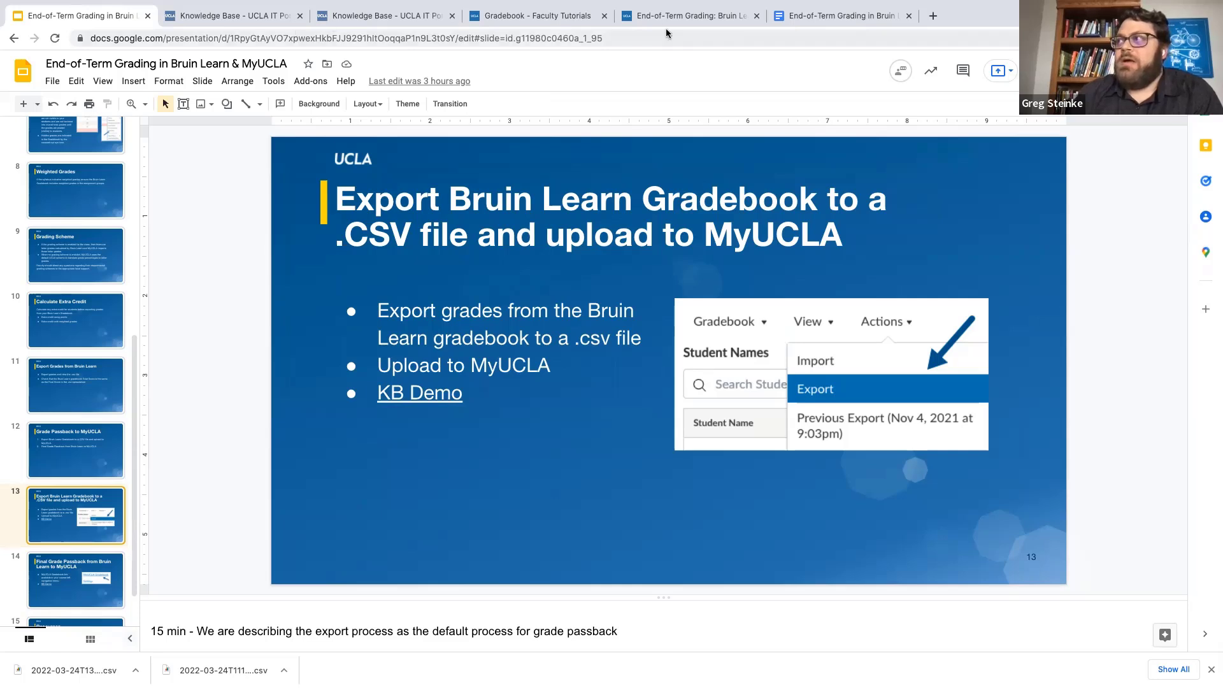
click(384, 17)
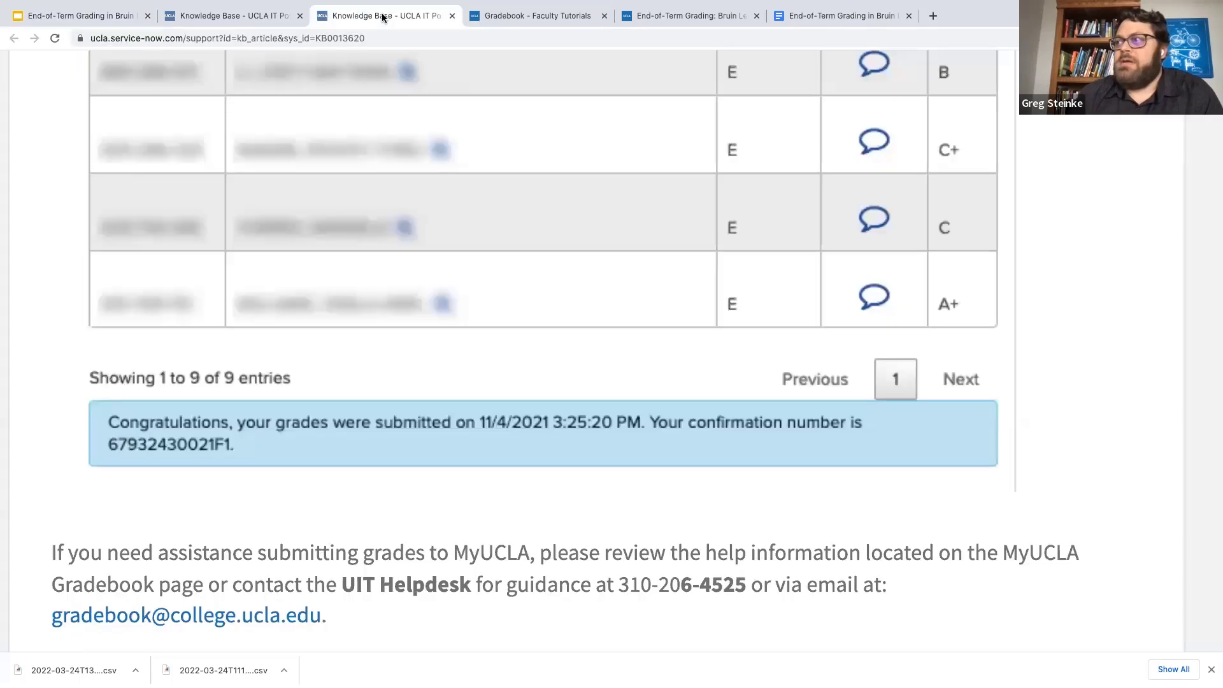
Return to the passback article and read instruction 4 on connecting to the MyUCLA Gradebook and authorizing MyUCLA.
click(274, 16)
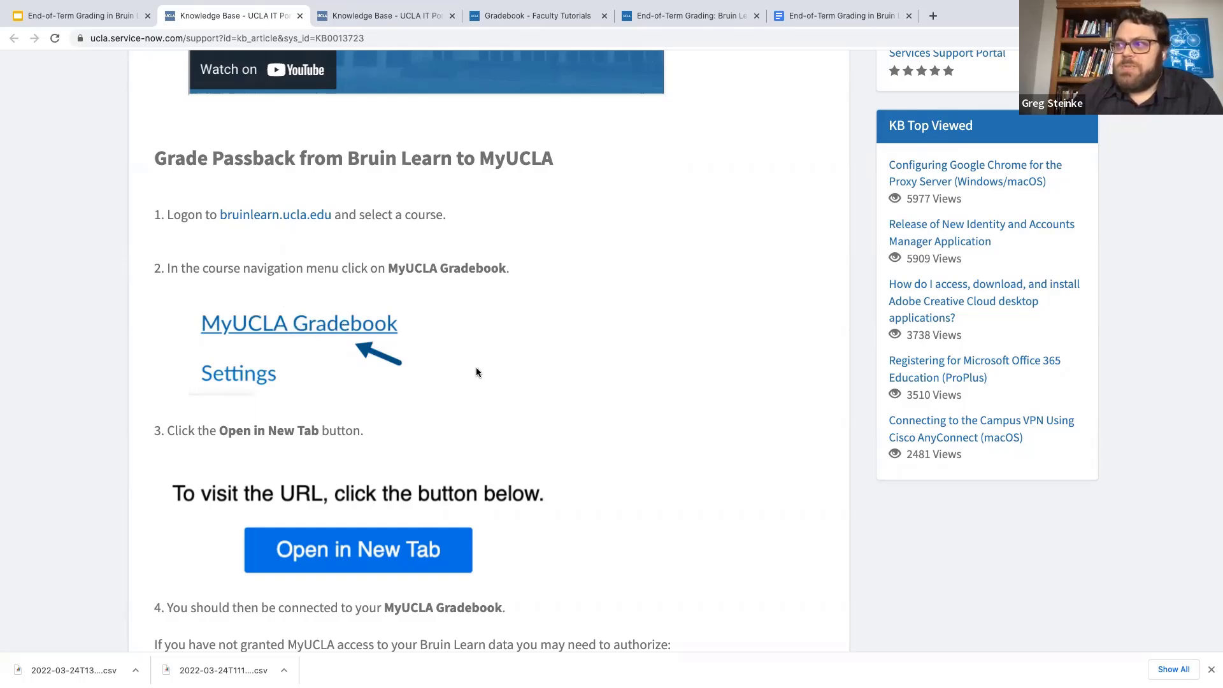
scroll(478, 372, down, 1)
scroll(475, 372, down, 5)
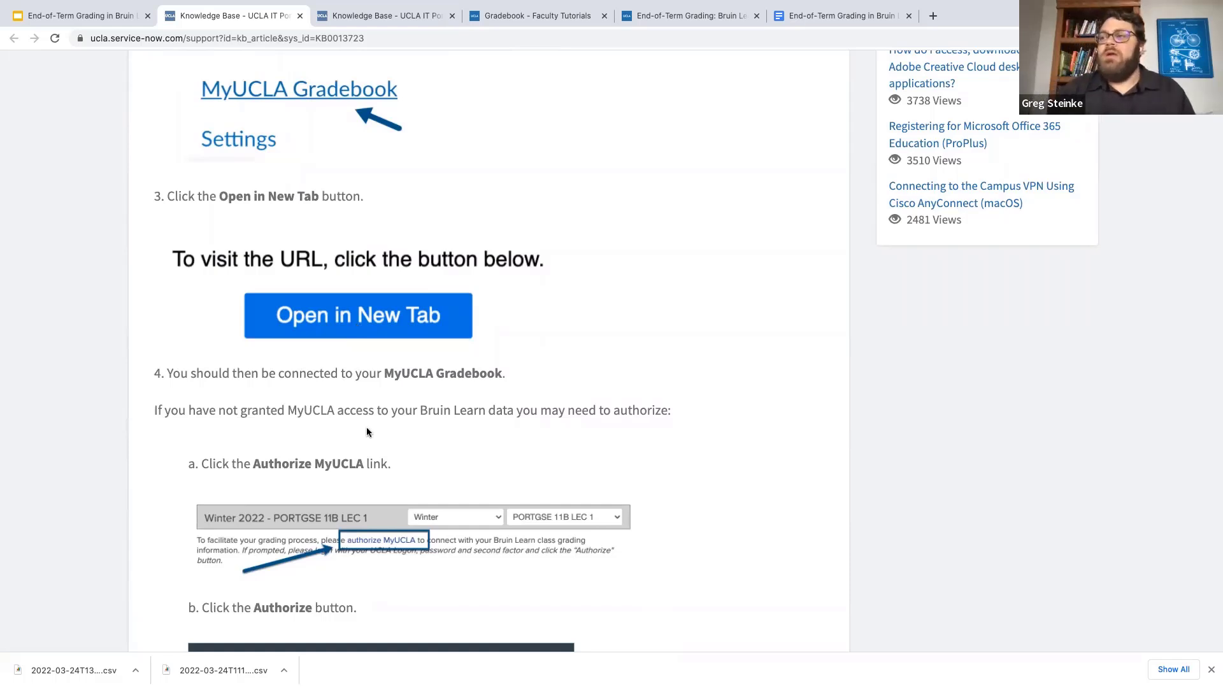
Read passback sub-steps a and b on following the Authorize MyUCLA link and authorizing UIT MyUCLA in Canvas.
scroll(367, 432, down, 3)
scroll(366, 432, down, 1)
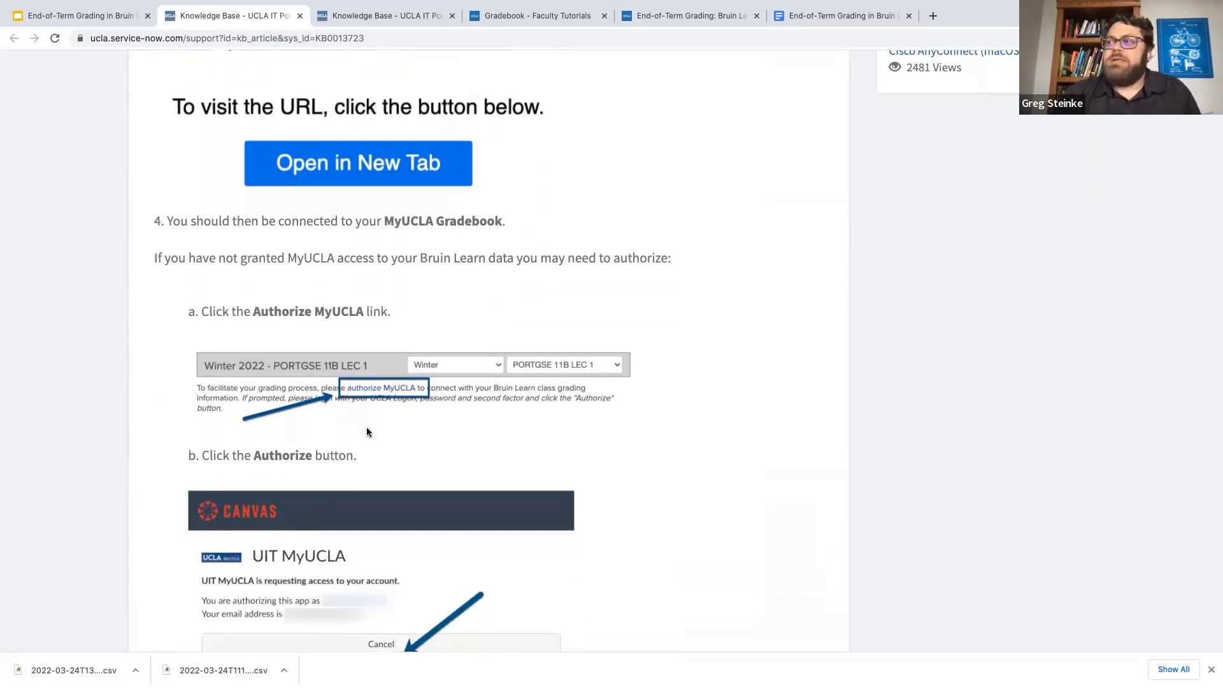
scroll(342, 404, up, 3)
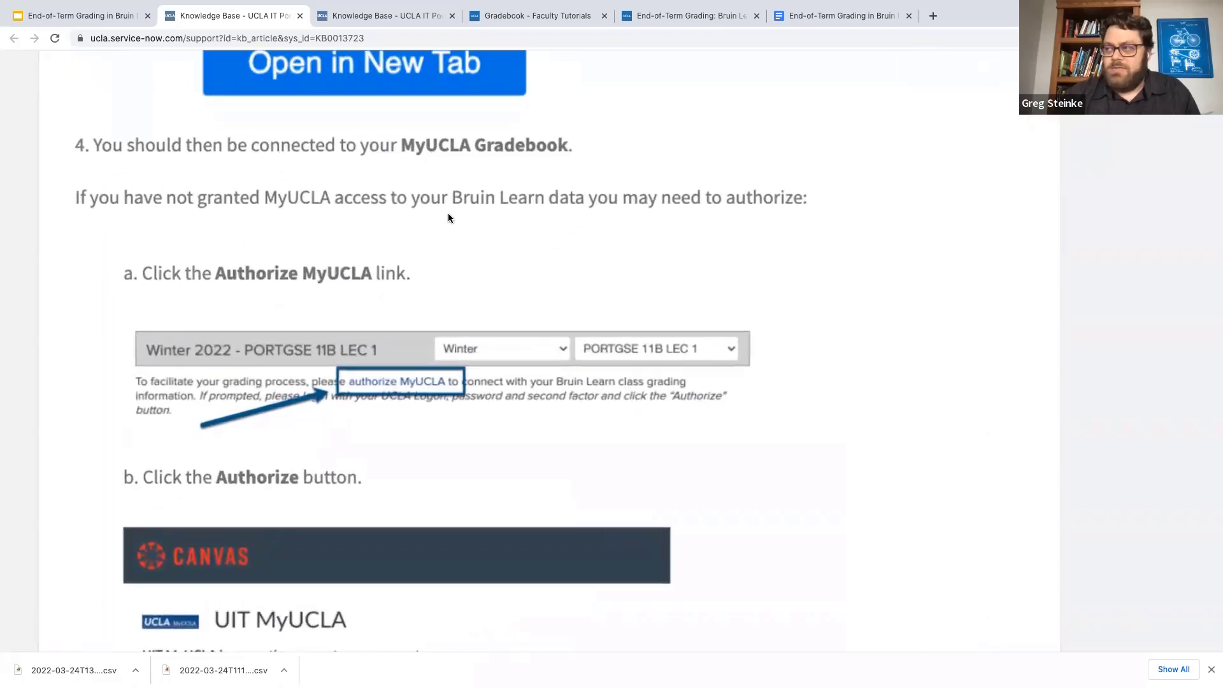
scroll(448, 217, down, 2)
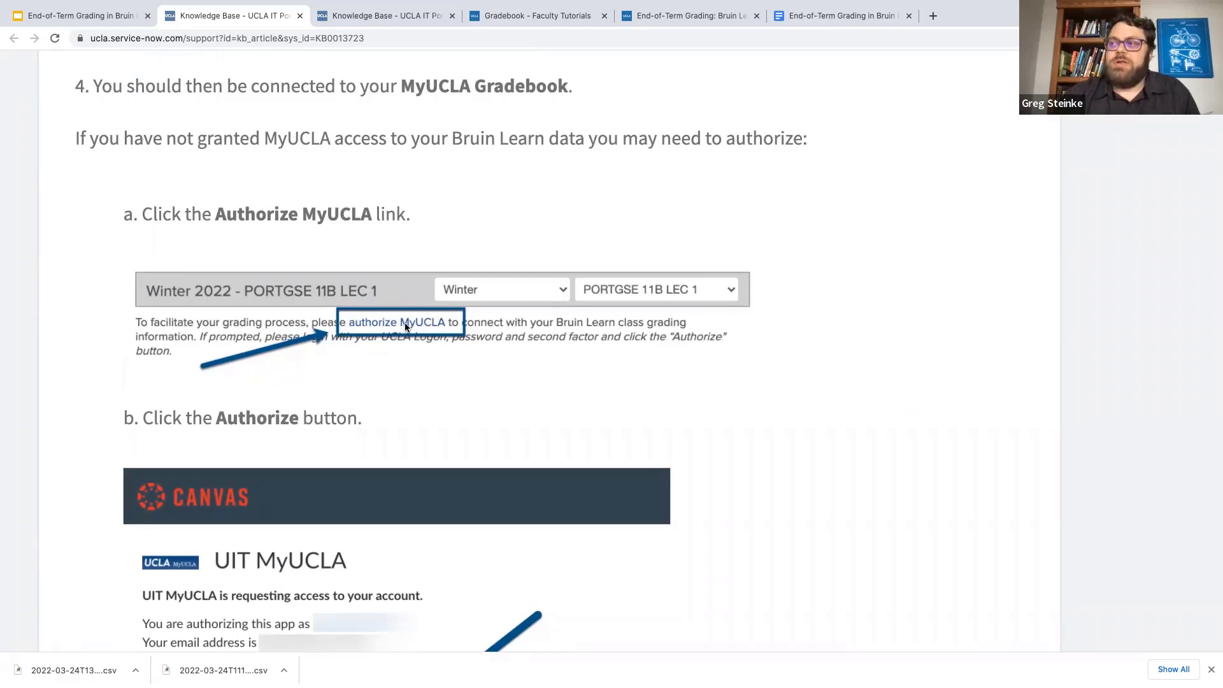
scroll(412, 369, down, 3)
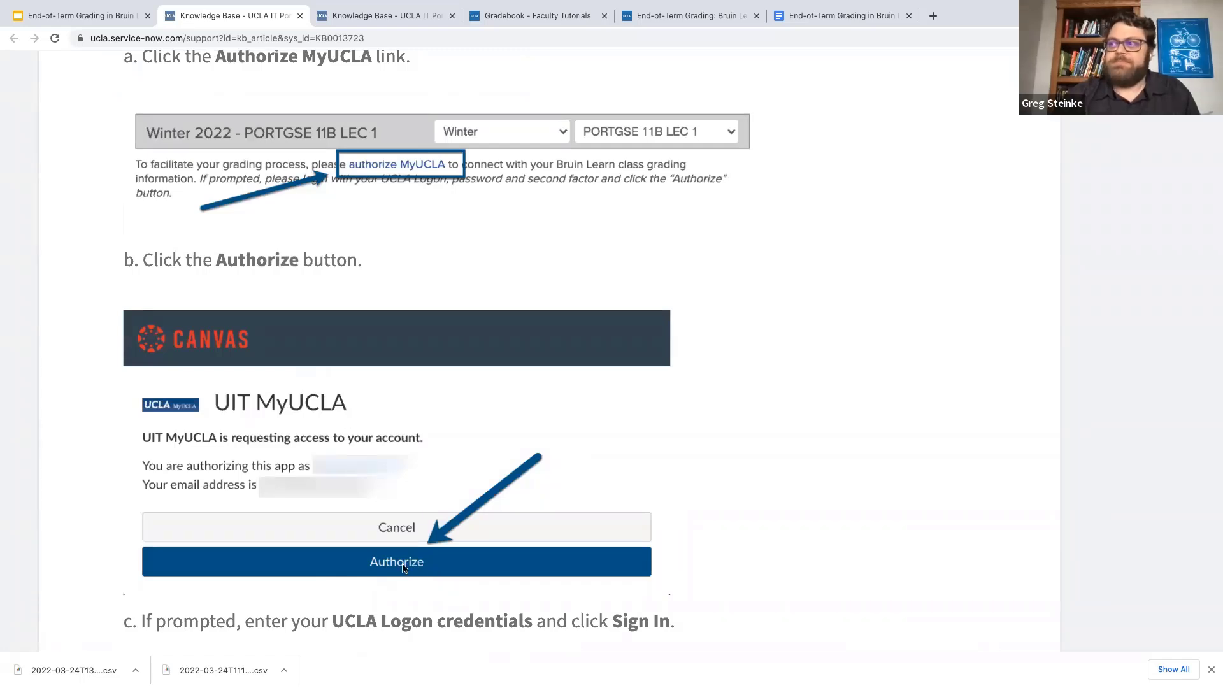
Read instruction 5 on selecting the current quarter and the course in the MyUCLA Gradebook.
scroll(402, 566, down, 7)
scroll(402, 567, down, 5)
scroll(402, 563, down, 3)
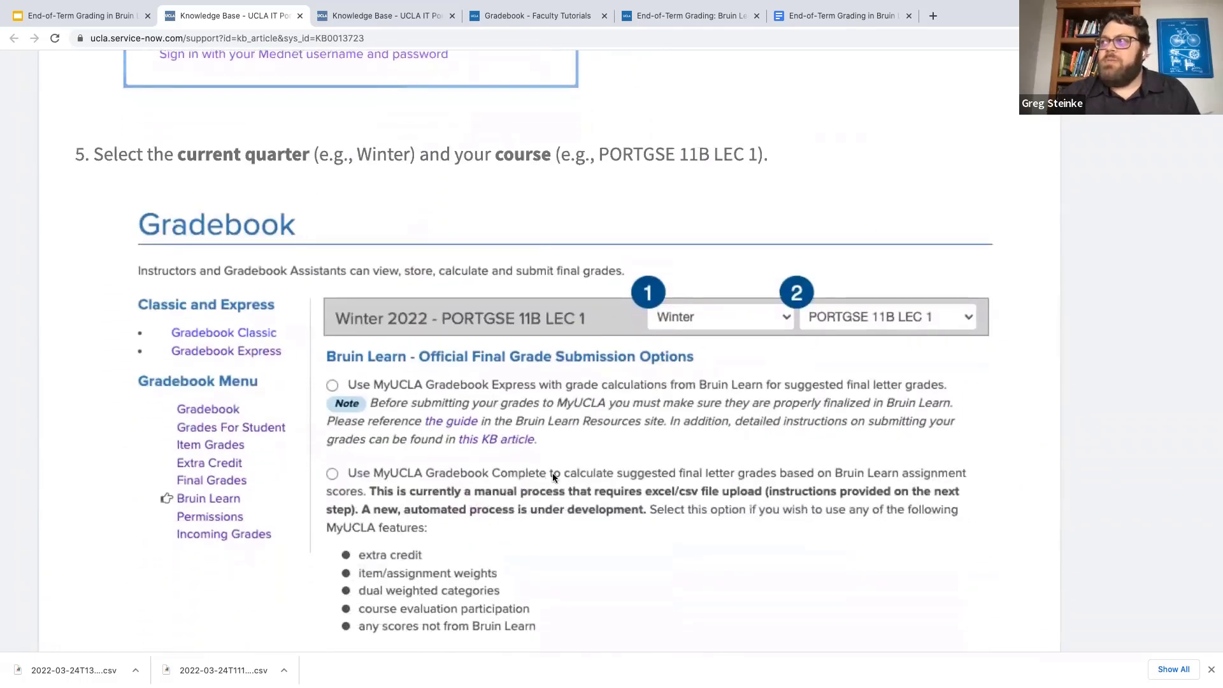
scroll(552, 474, down, 1)
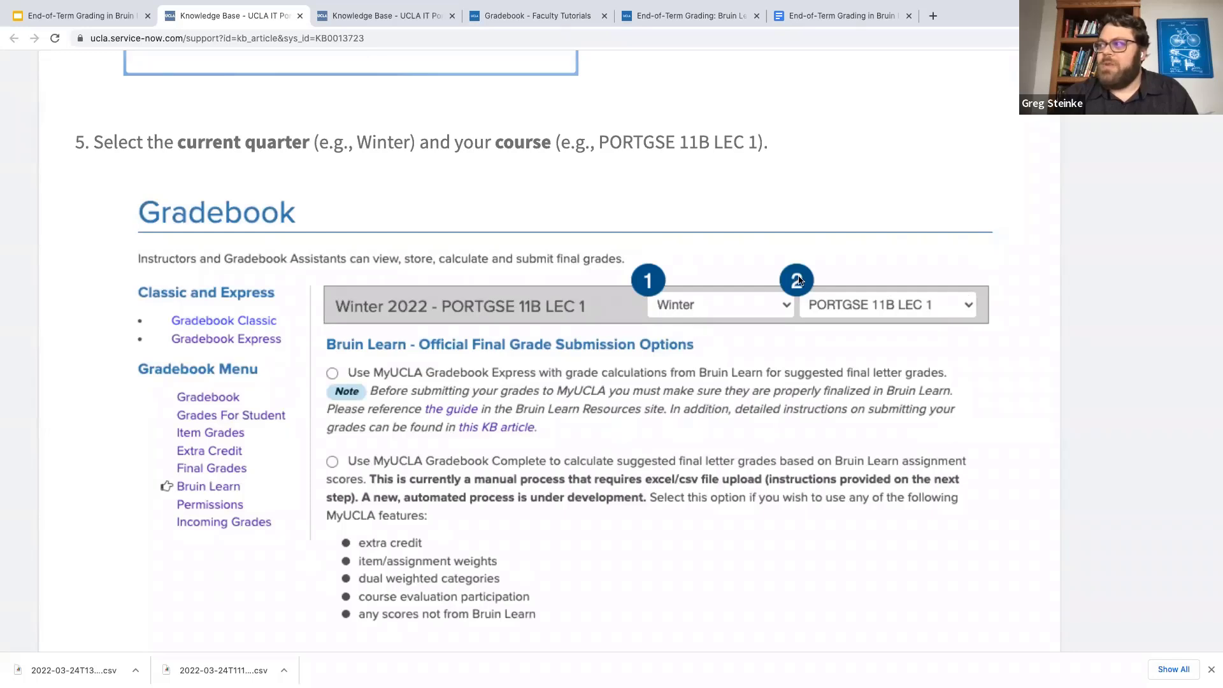
Read instructions 6 and 7 on choosing MyUCLA Gradebook Express with Bruin Learn grade calculations and proceeding.
scroll(829, 345, down, 4)
scroll(829, 348, down, 7)
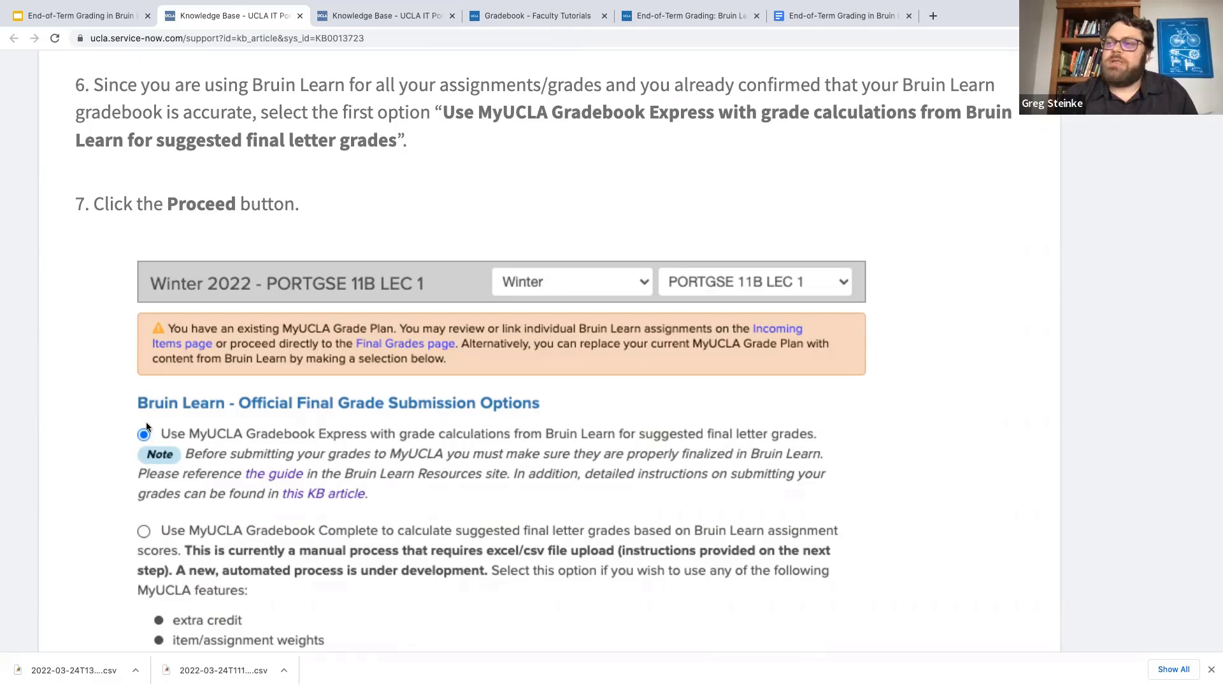
scroll(430, 453, down, 4)
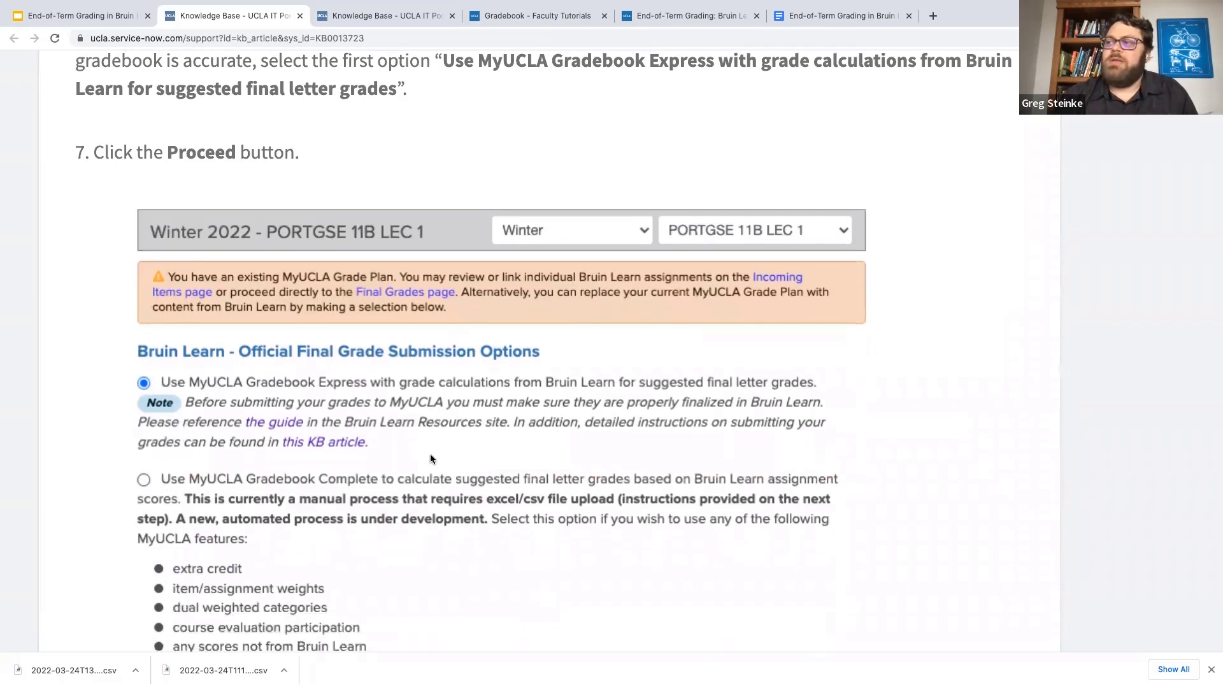
scroll(430, 456, down, 4)
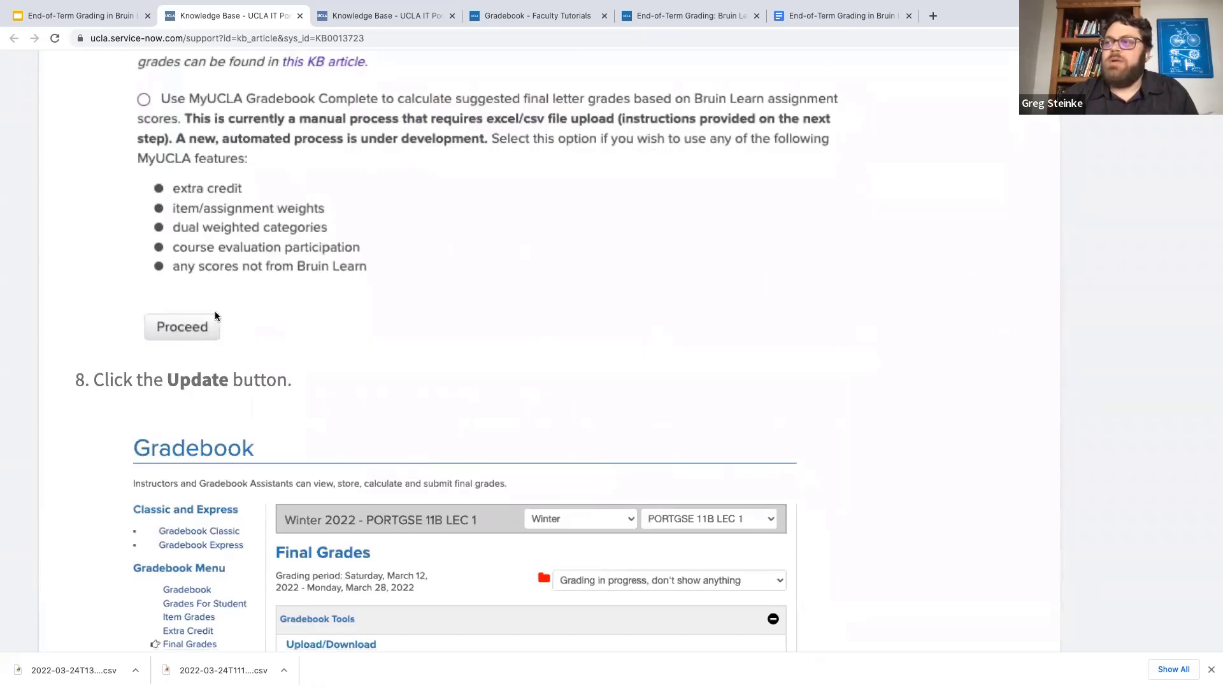
Examine instruction 8 on updating the final grades, including the Upload Progress notices, grade range options and warnings.
scroll(412, 300, down, 3)
scroll(412, 302, down, 4)
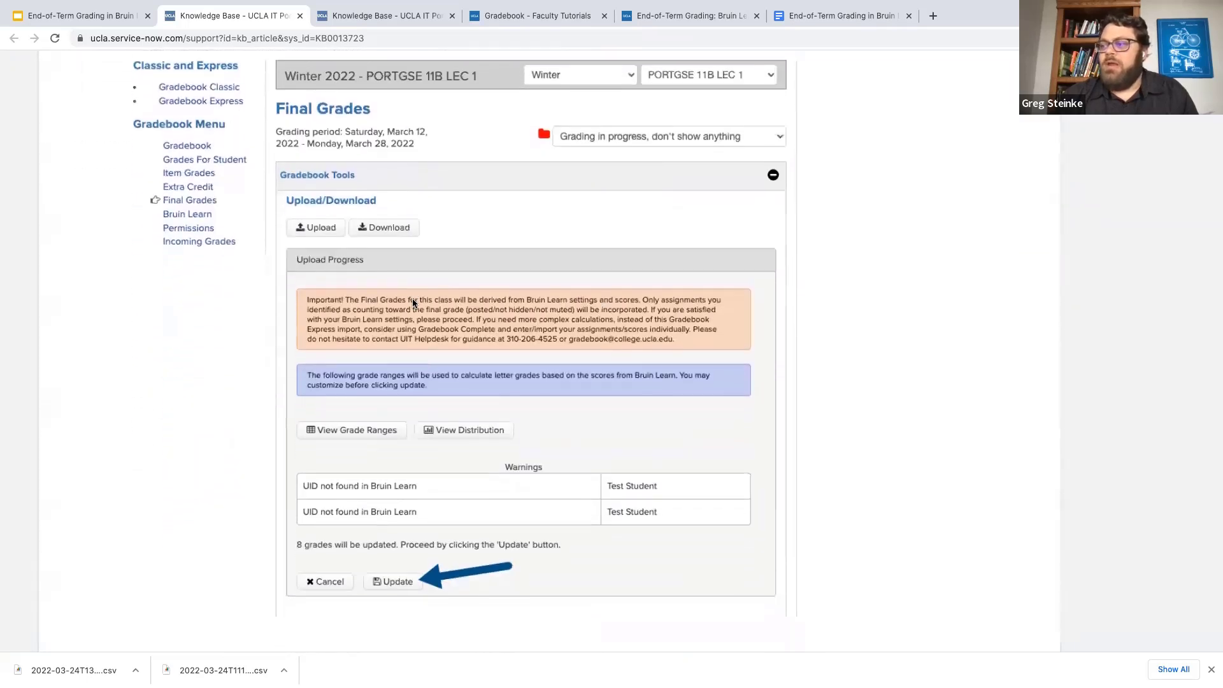
click(430, 423)
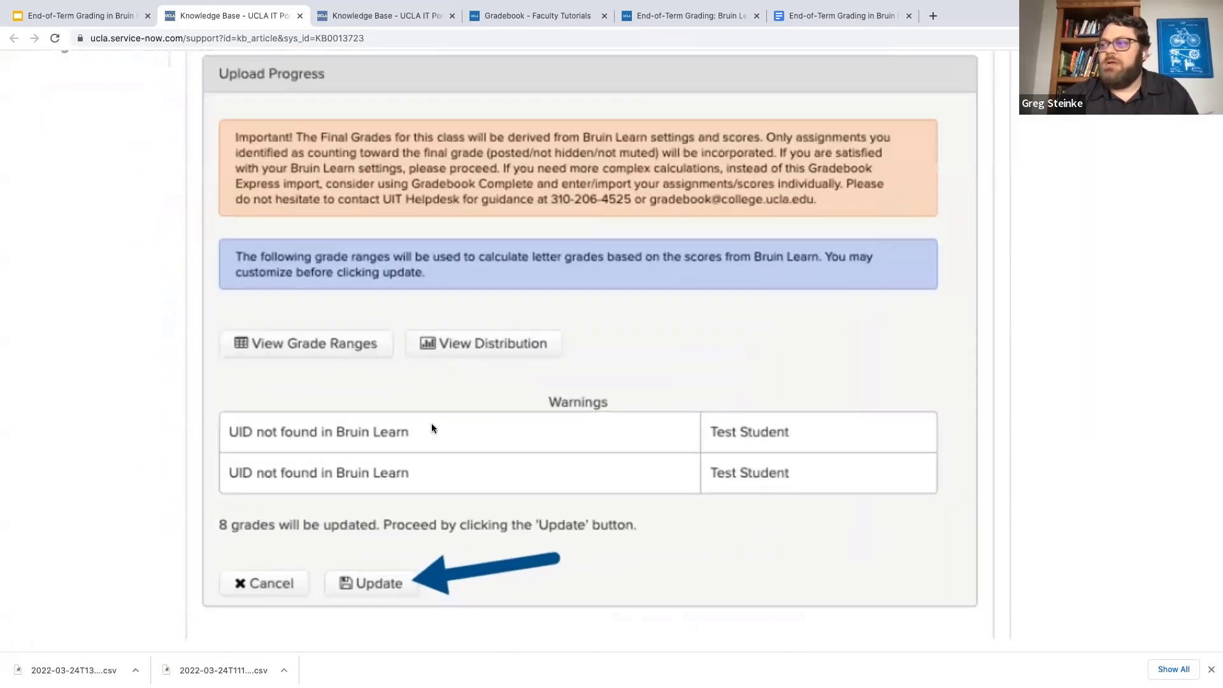
scroll(431, 439, down, 1)
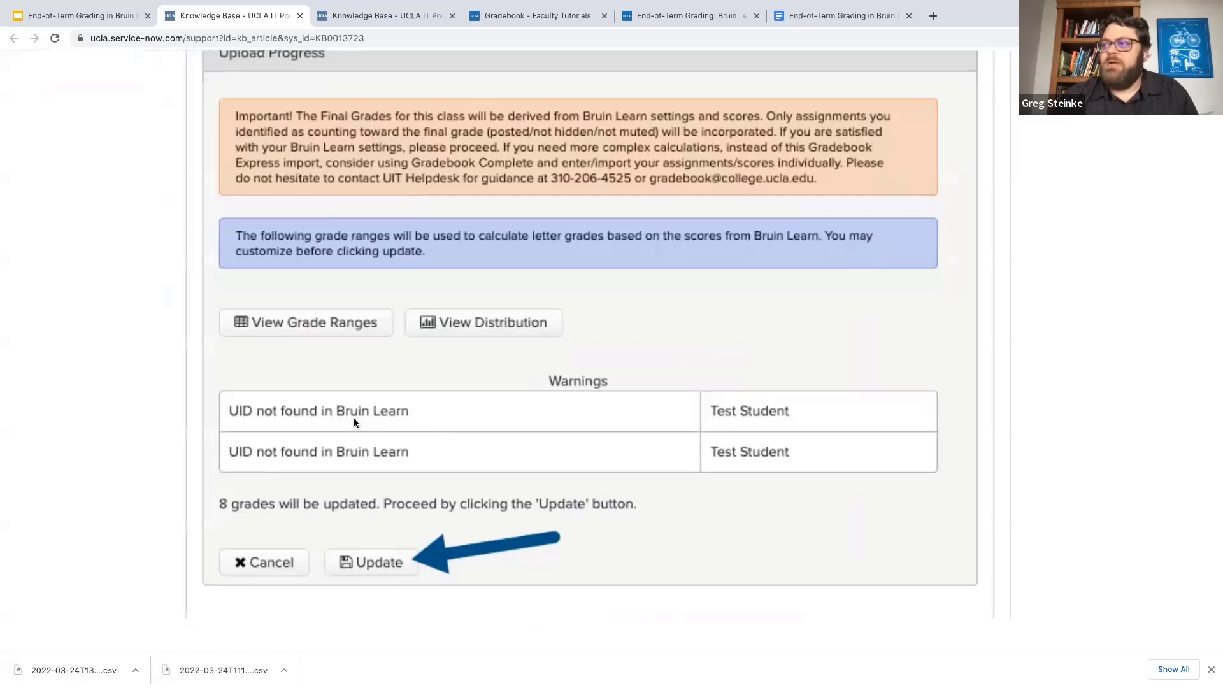
Examine instruction 9 on reviewing the uploaded letter grades, student and registrar notes, and Review for Submission.
click(460, 556)
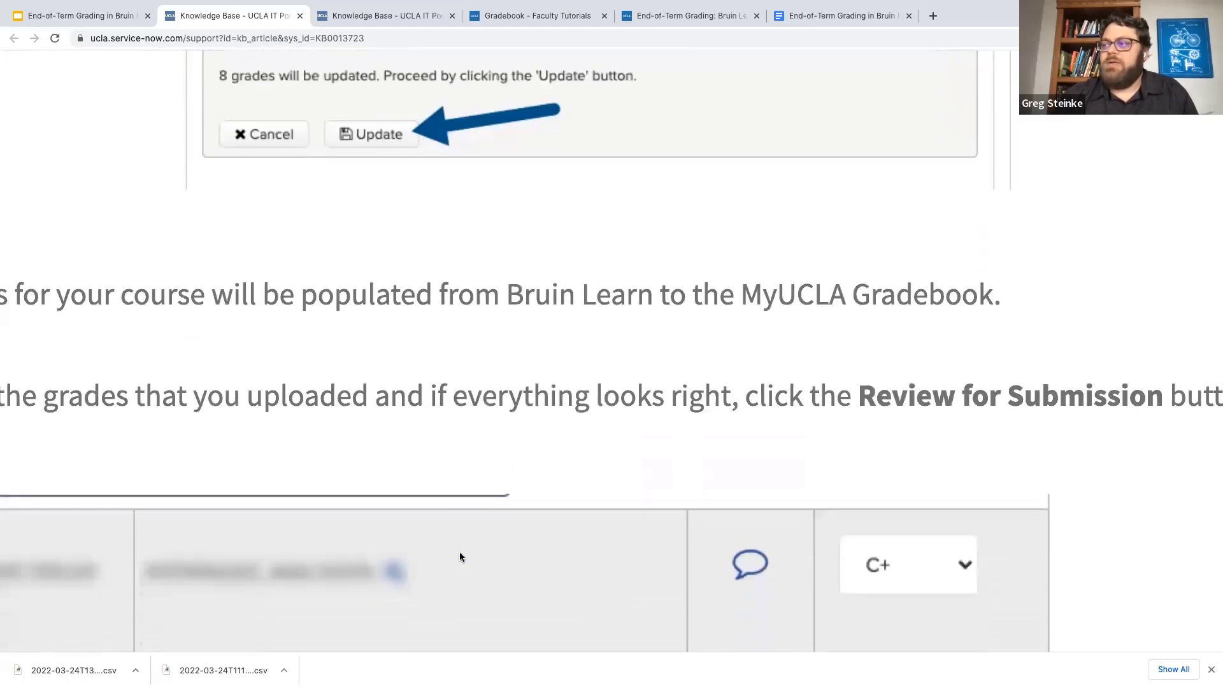
scroll(460, 556, down, 5)
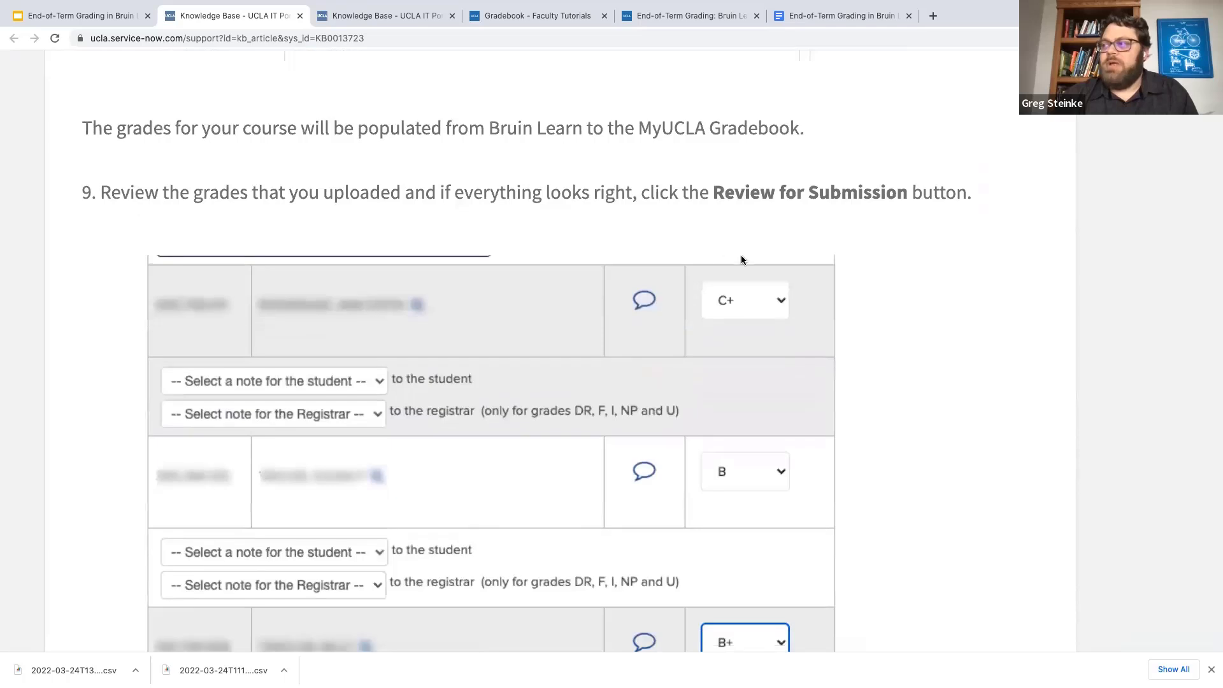
scroll(735, 489, down, 2)
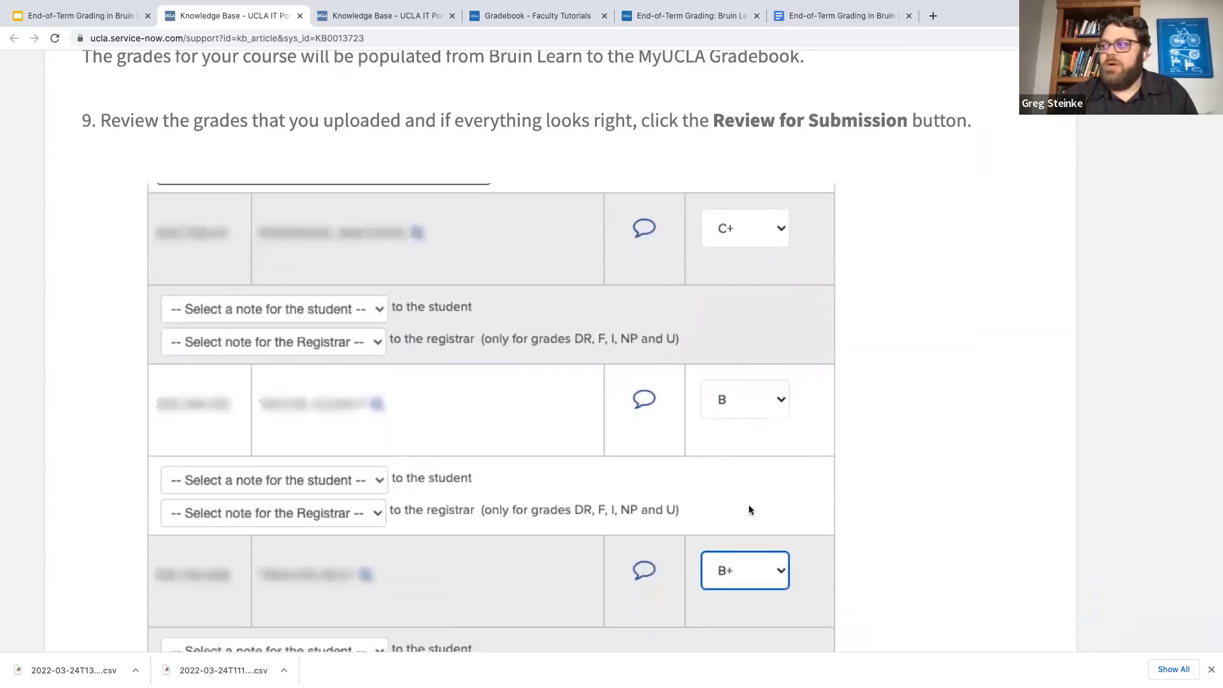
scroll(751, 561, down, 3)
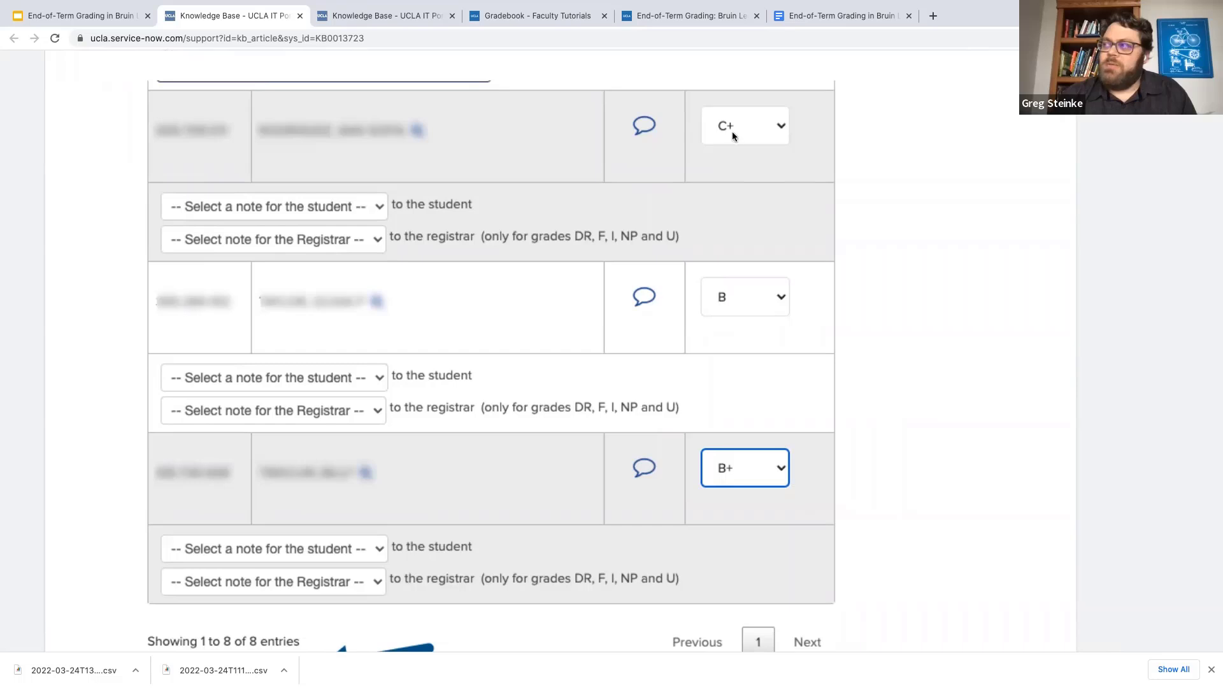
scroll(728, 528, down, 1)
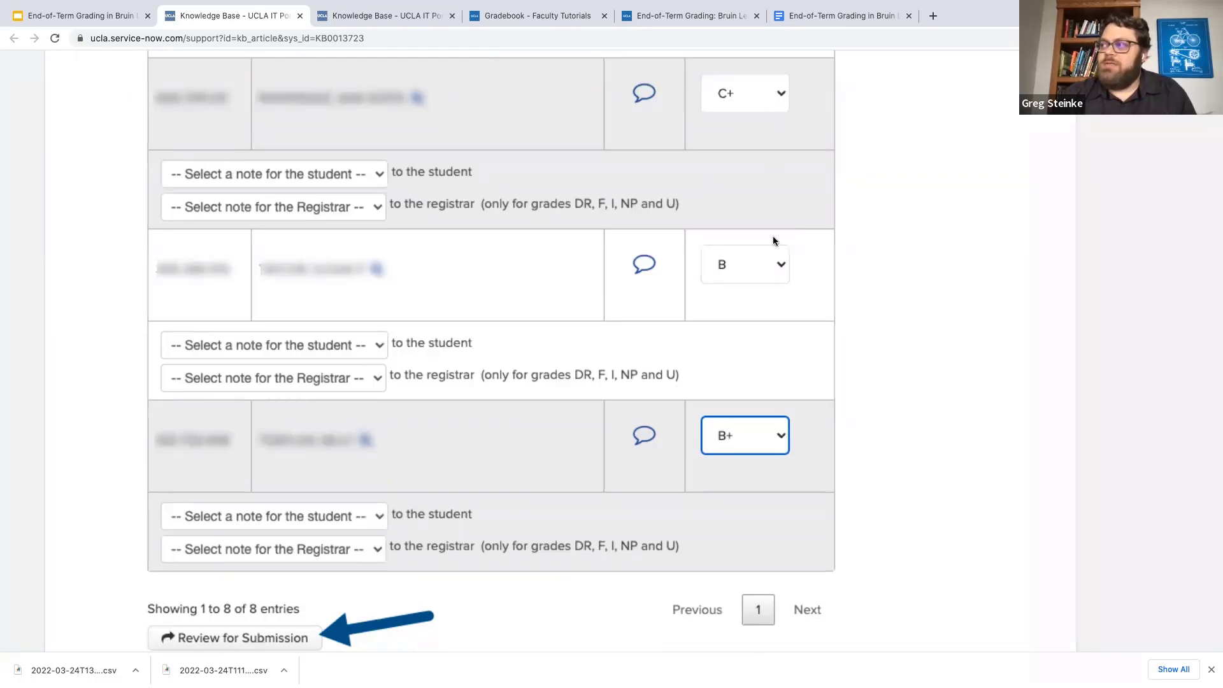
scroll(772, 356, up, 1)
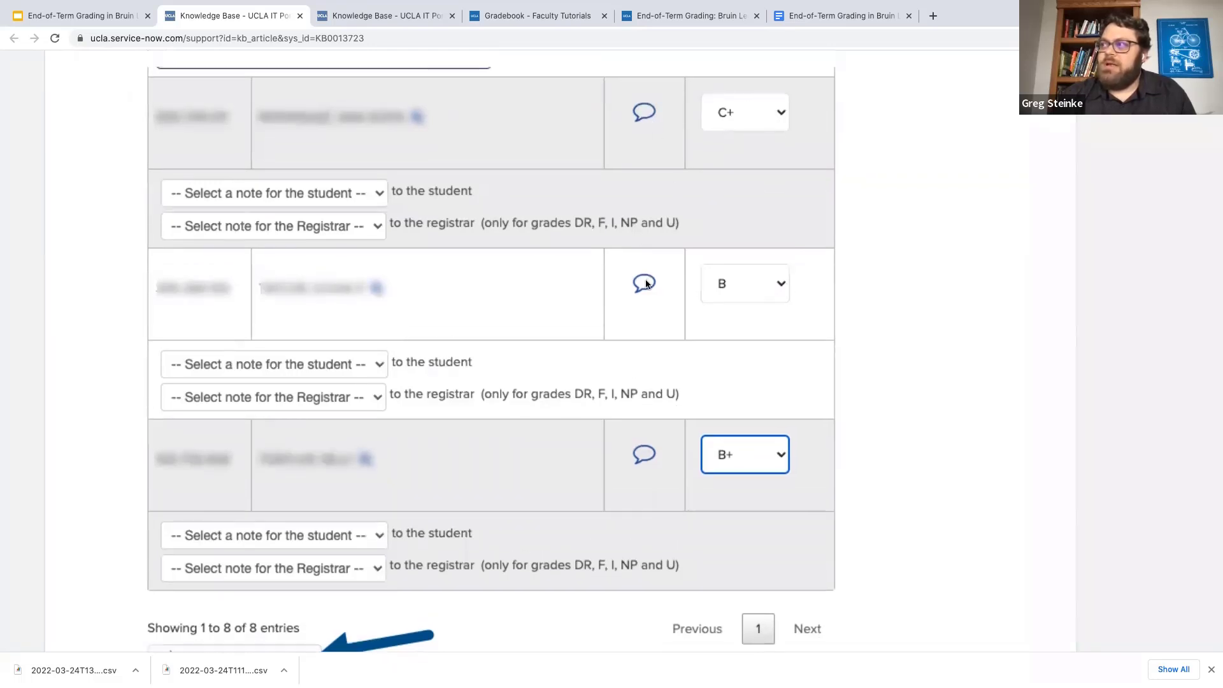
scroll(663, 394, down, 3)
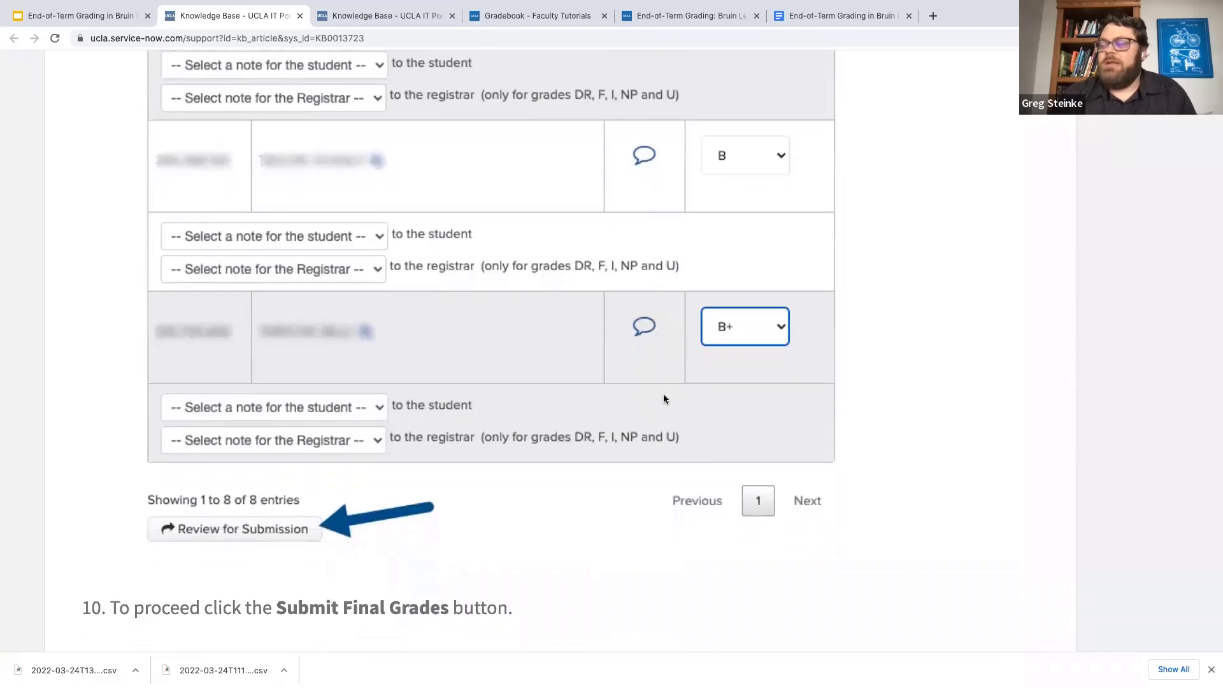
scroll(440, 445, down, 1)
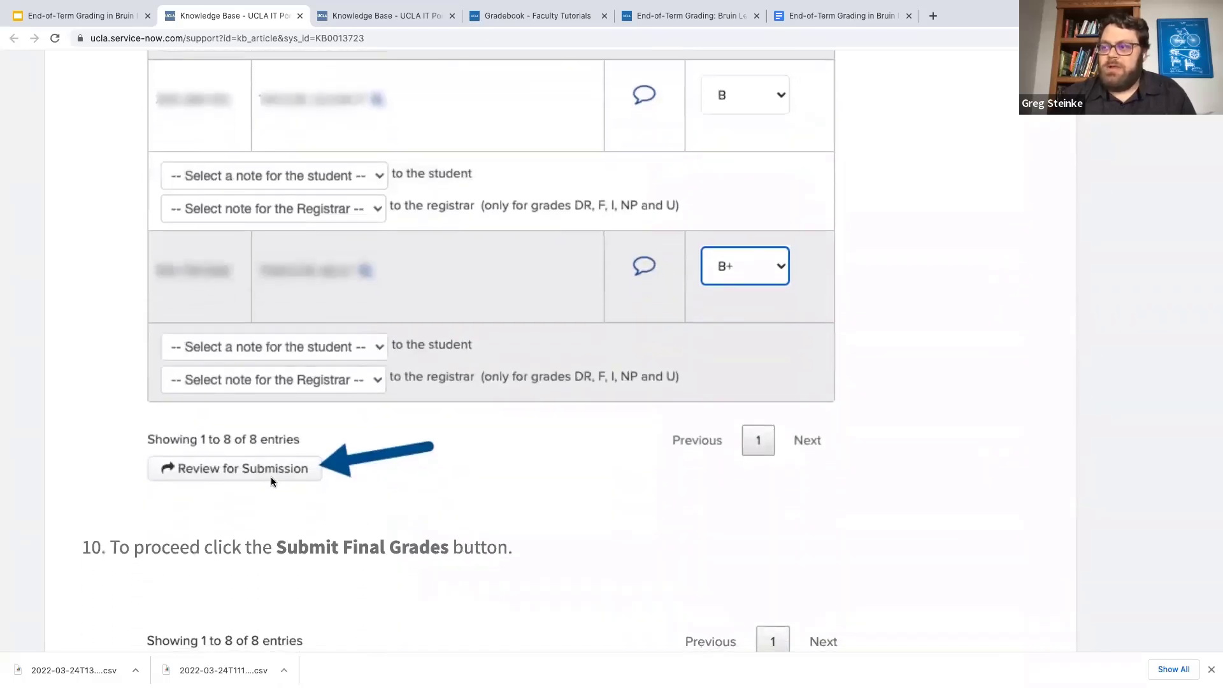
Read instructions 10 and 11 on submitting final grades to the Registrar, the submission confirmation and the help contacts.
scroll(525, 459, down, 4)
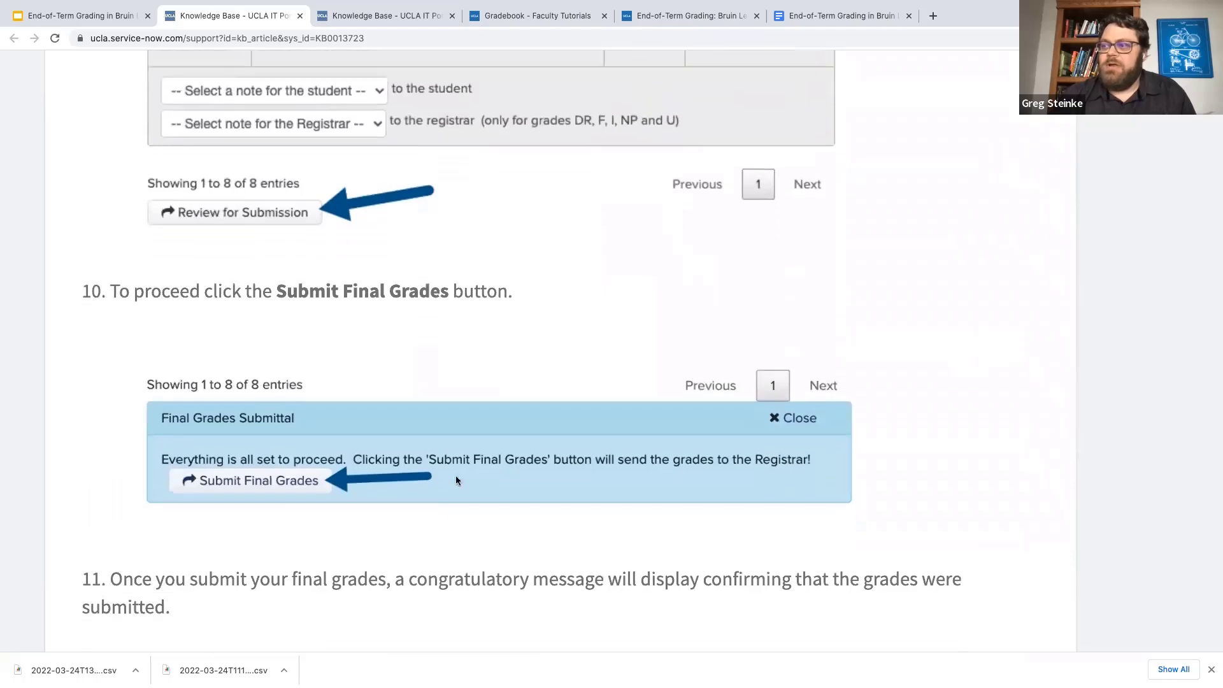
scroll(589, 419, down, 1)
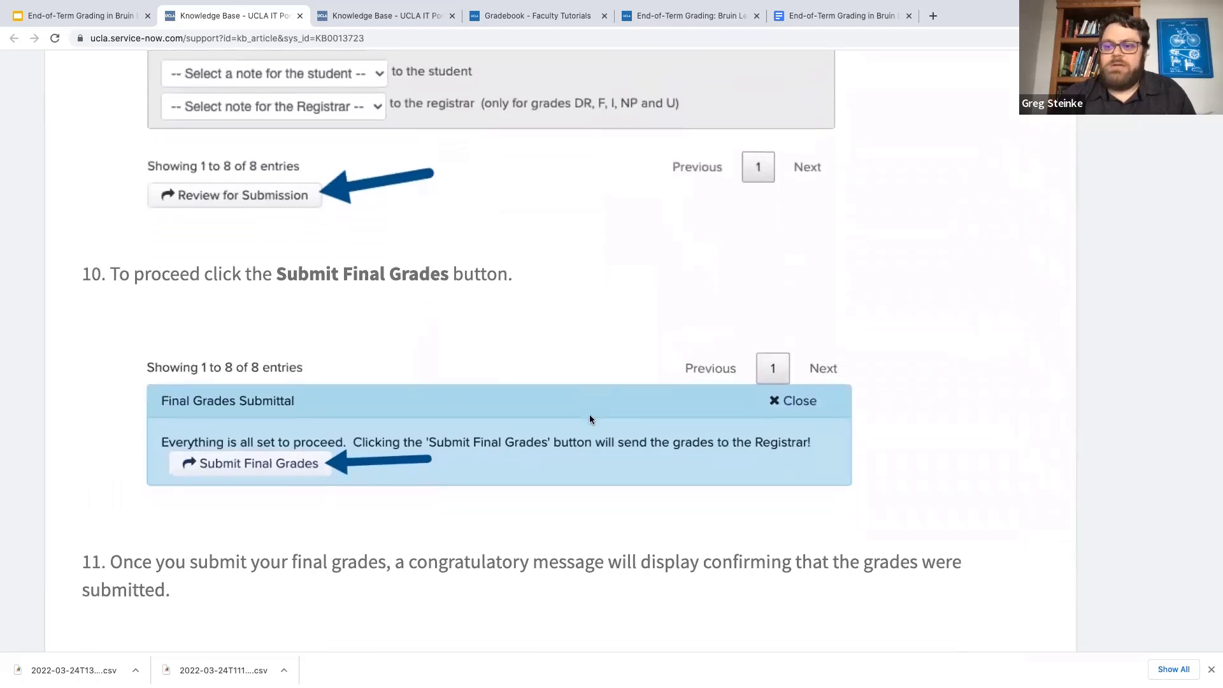
scroll(589, 419, down, 7)
scroll(589, 419, up, 2)
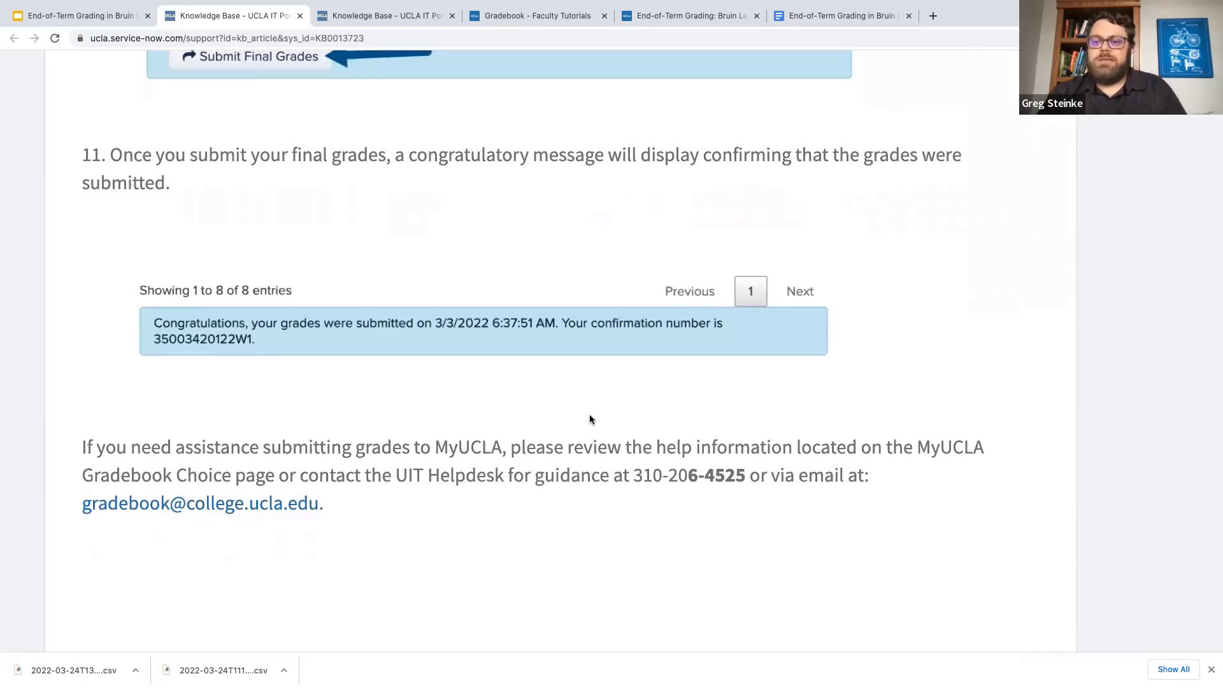
scroll(590, 419, up, 4)
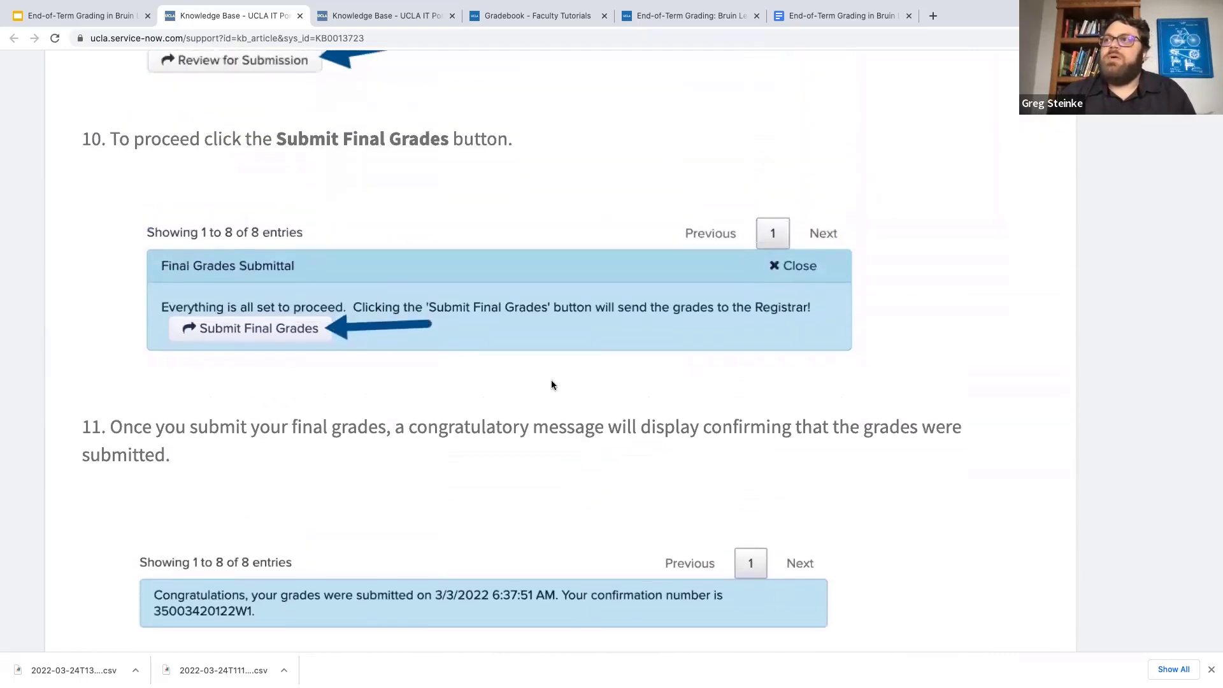
Return to the slide deck and revisit slides 6 and 7 on excusing assignments and posting hidden grades.
click(103, 20)
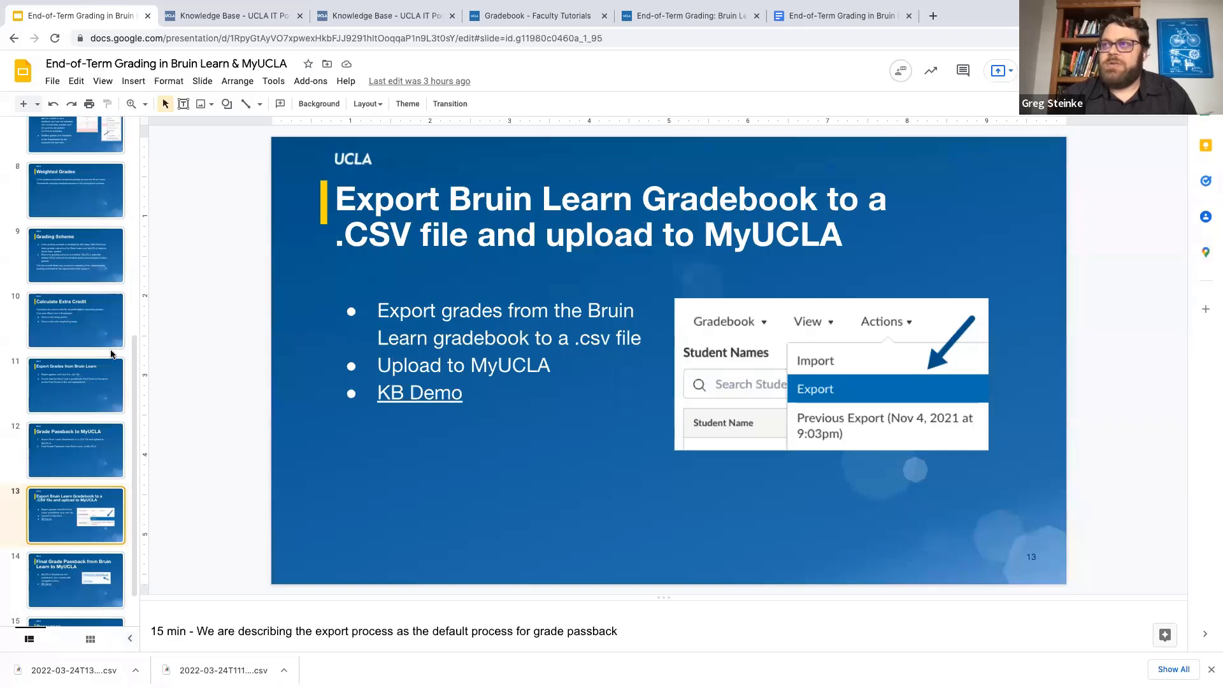
scroll(92, 280, up, 3)
click(76, 165)
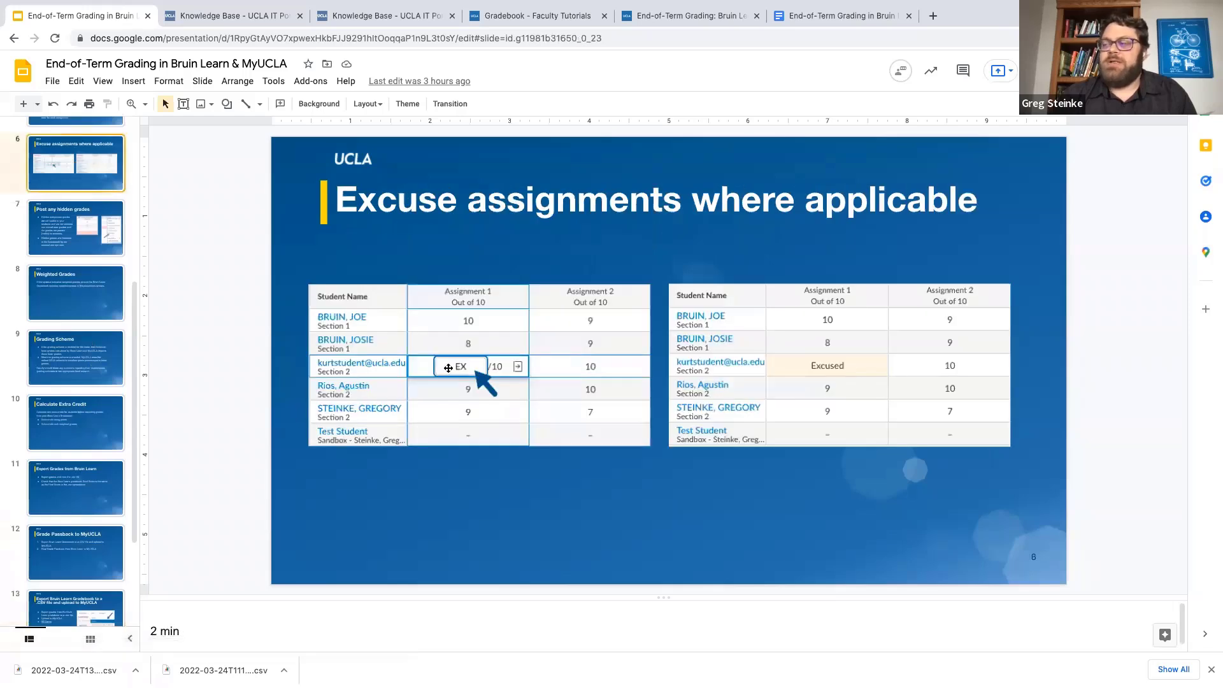
click(93, 225)
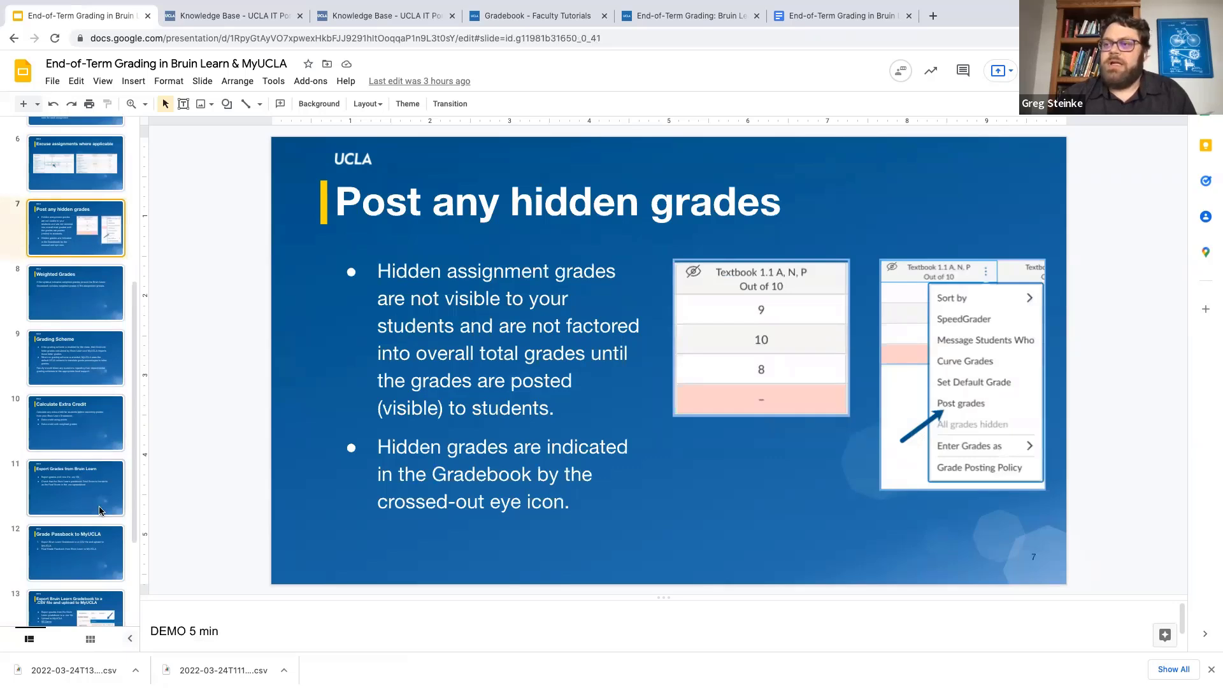
Revisit slide 13 on exporting the gradebook to a .CSV file and glance at the exported grades spreadsheet in Excel.
scroll(100, 510, down, 3)
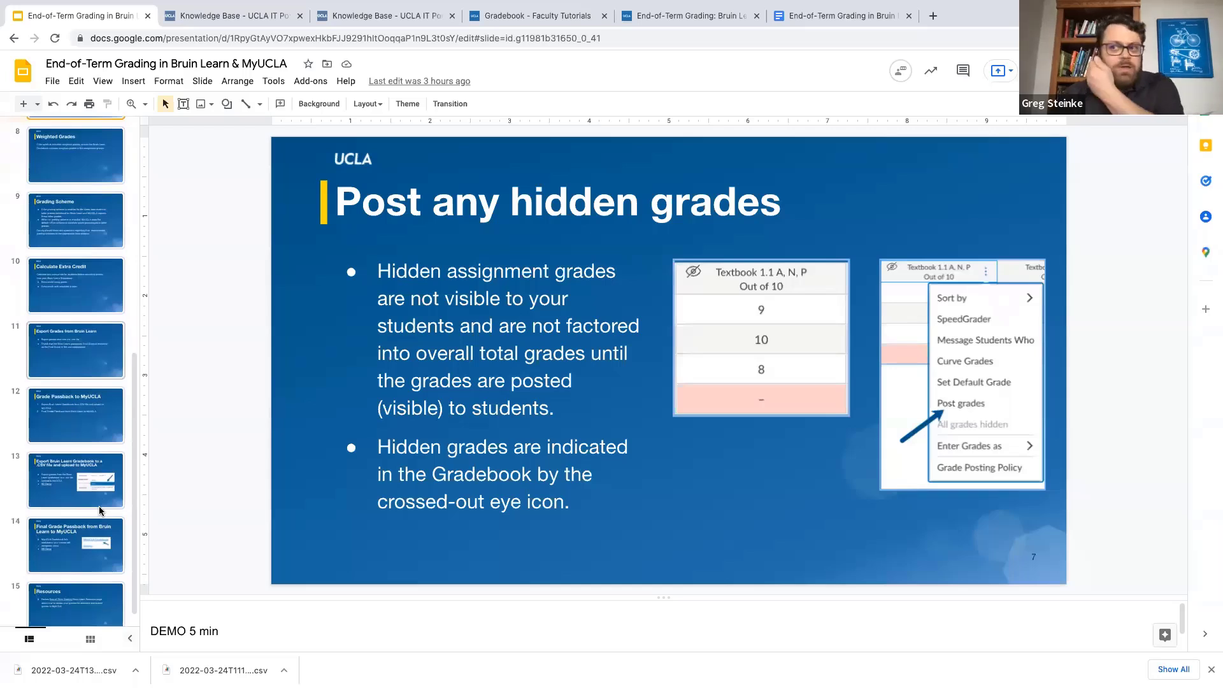
scroll(93, 535, down, 1)
click(77, 462)
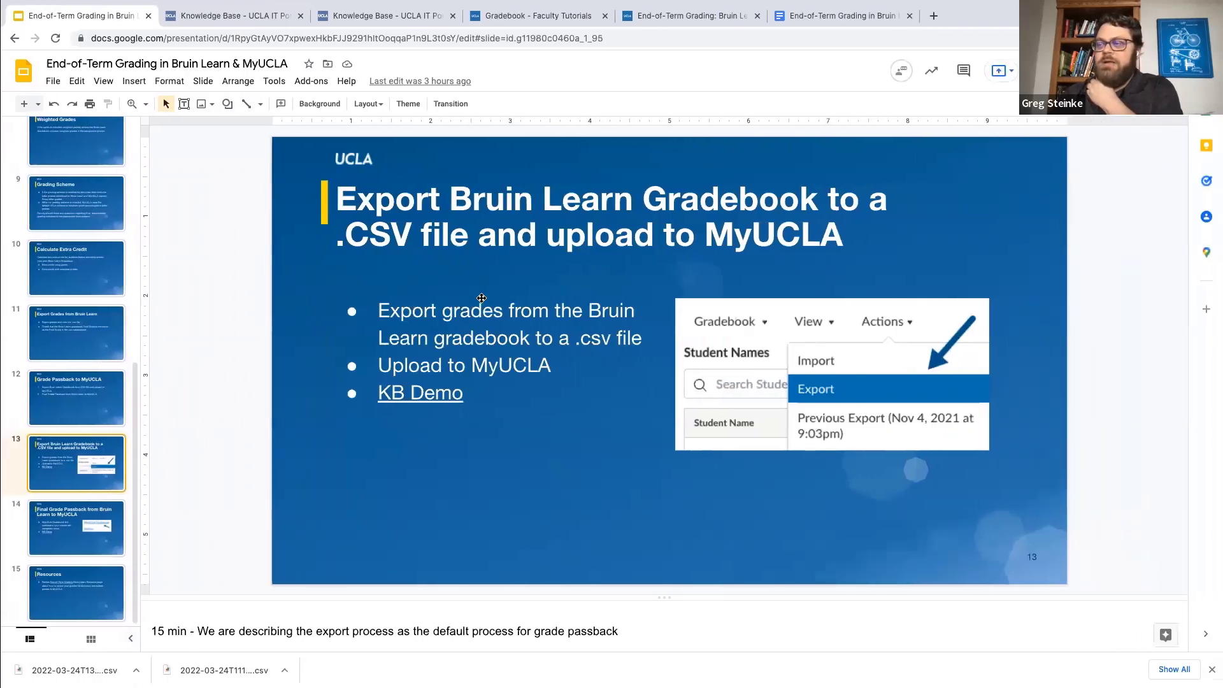
key(ctrl+Left)
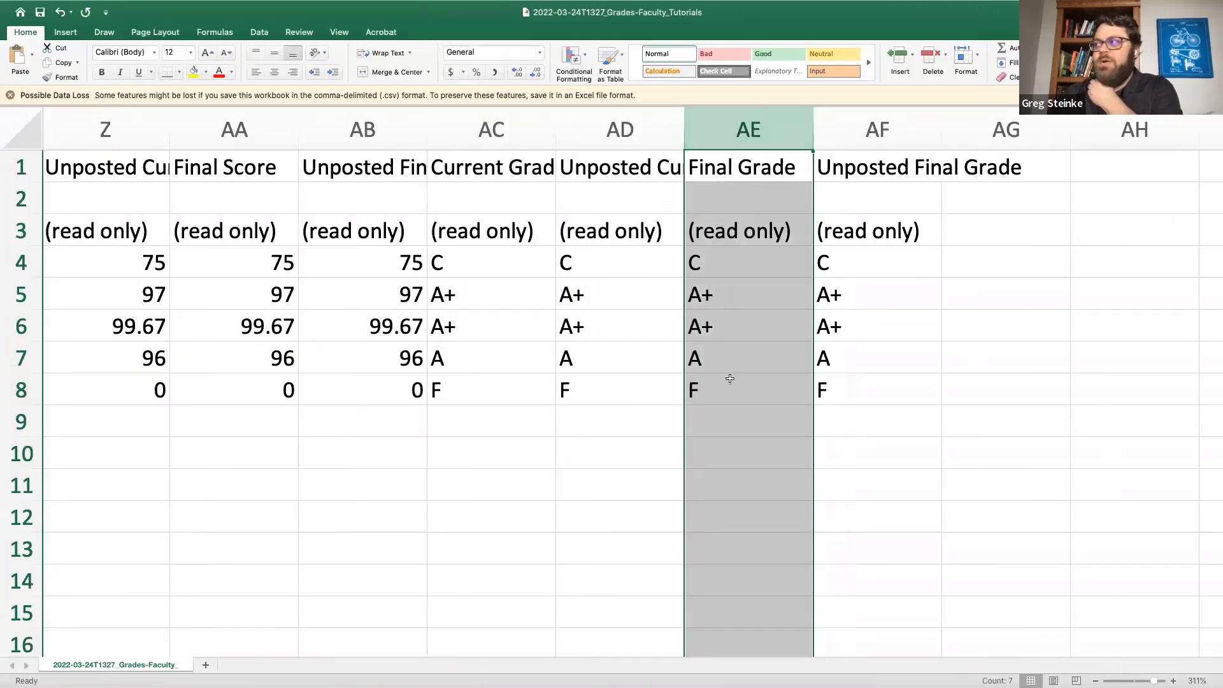
key(ctrl+Right)
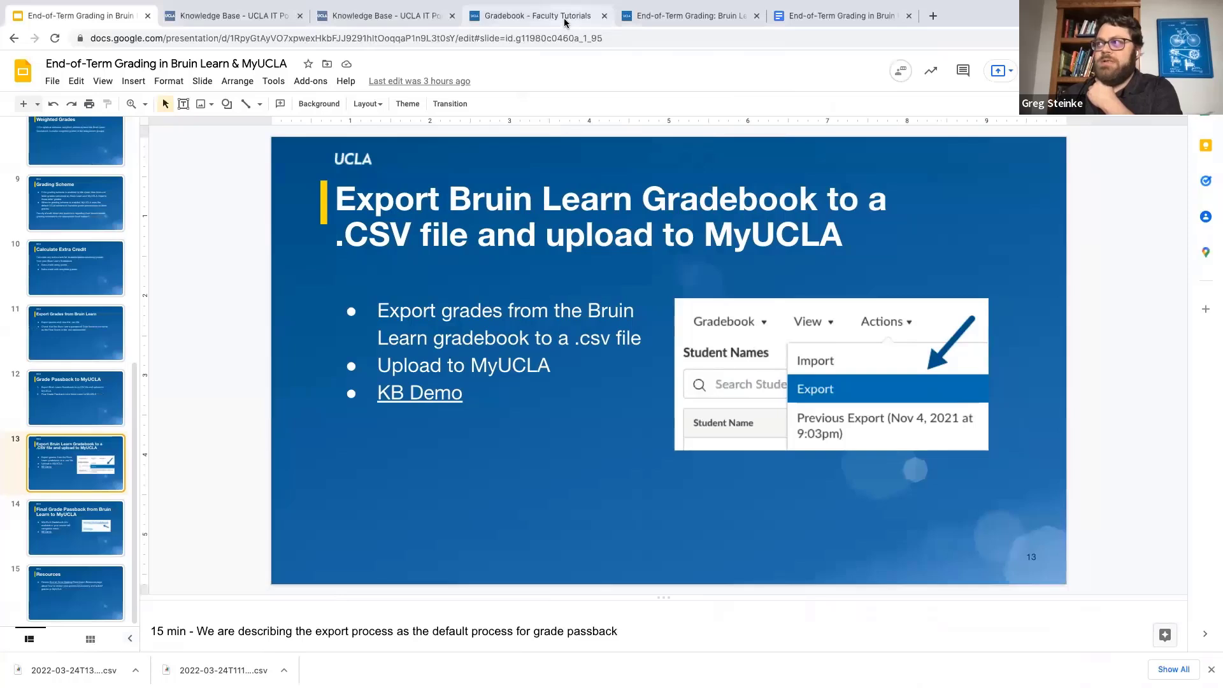
Switch to the Faculty Tutorials gradebook and view the assignment scores back to Assignment 1.
click(564, 23)
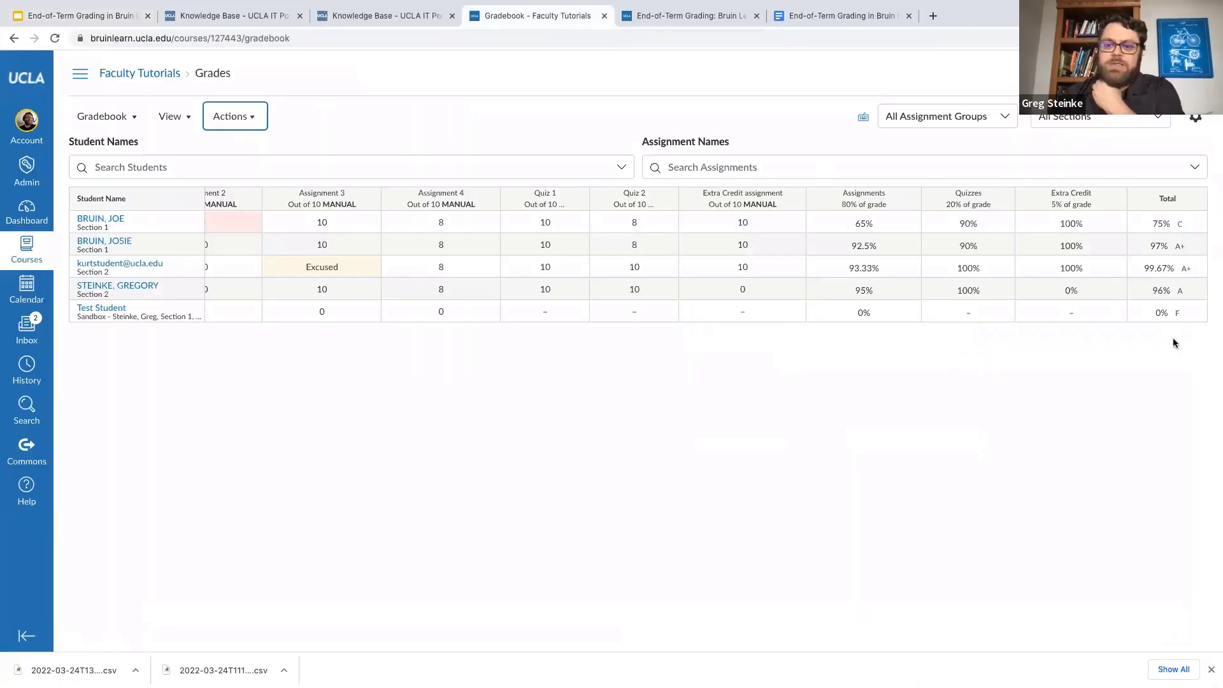
scroll(599, 281, left, 2)
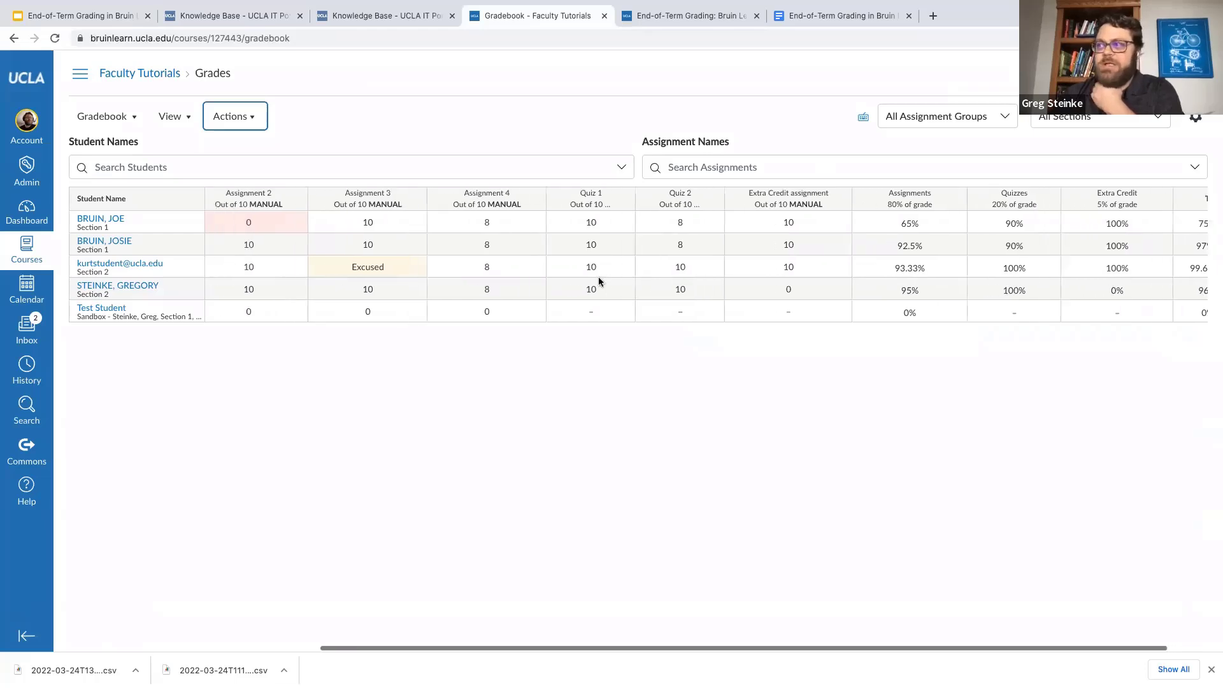
scroll(599, 282, left, 2)
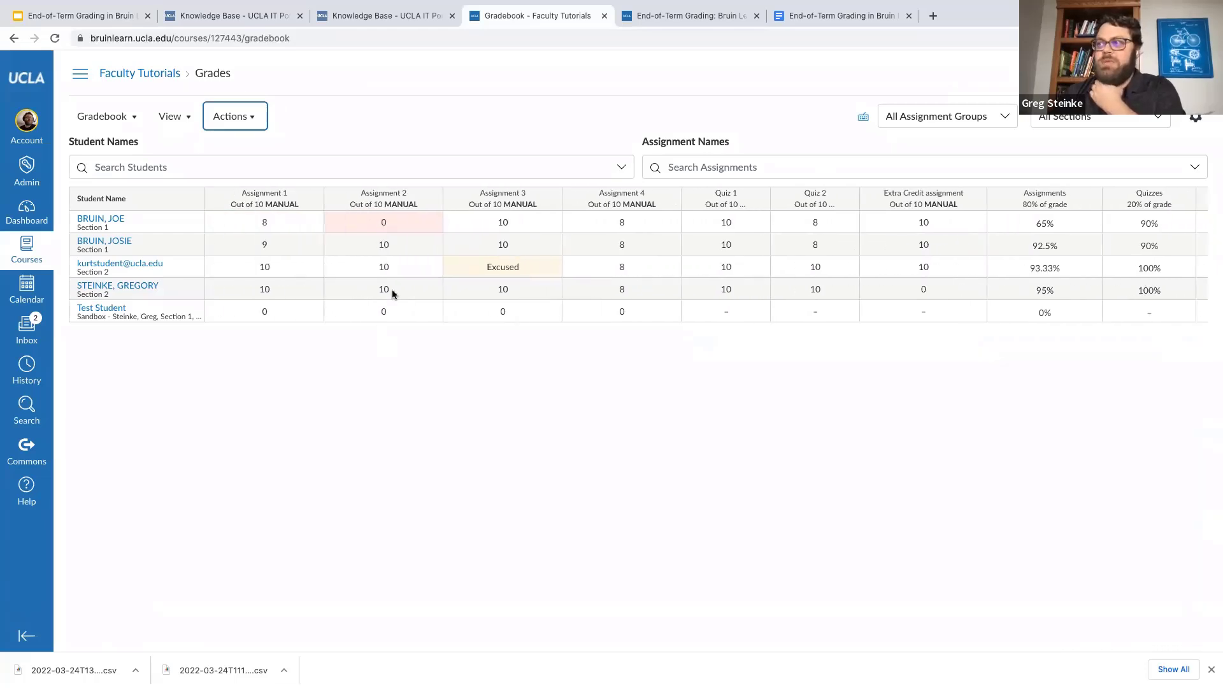
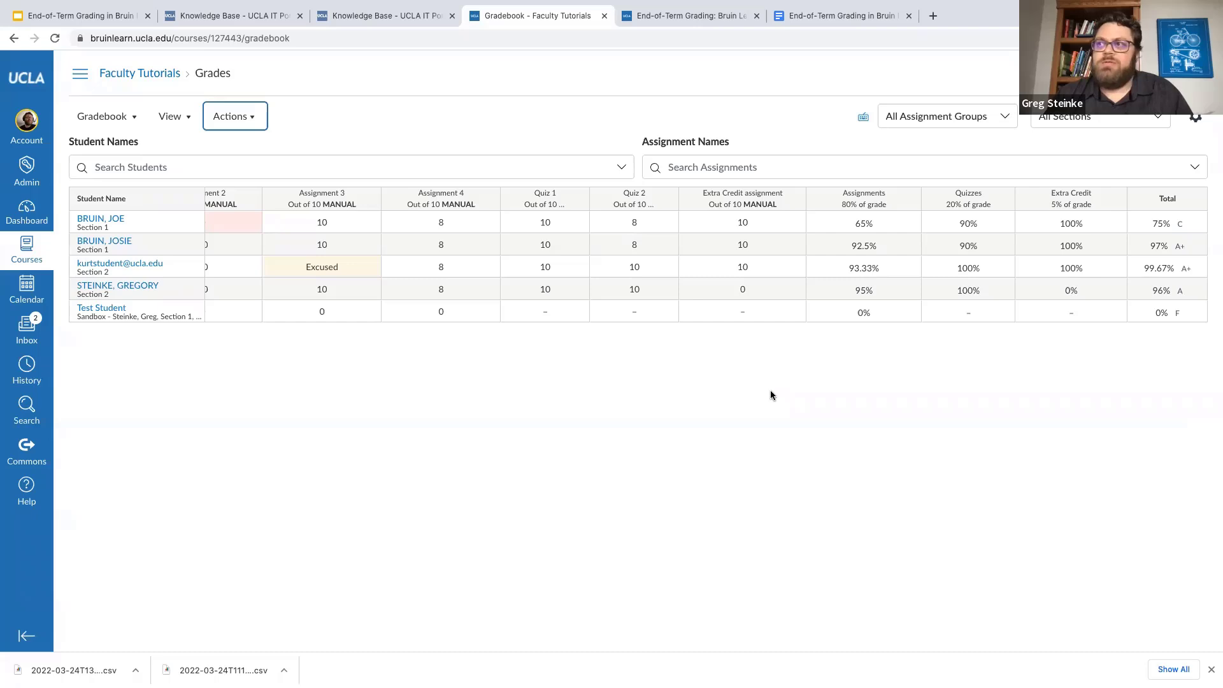
Open the course settings, view the enabled course grading scheme, and go to the page for managing grading schemes.
mouse_move(128, 3)
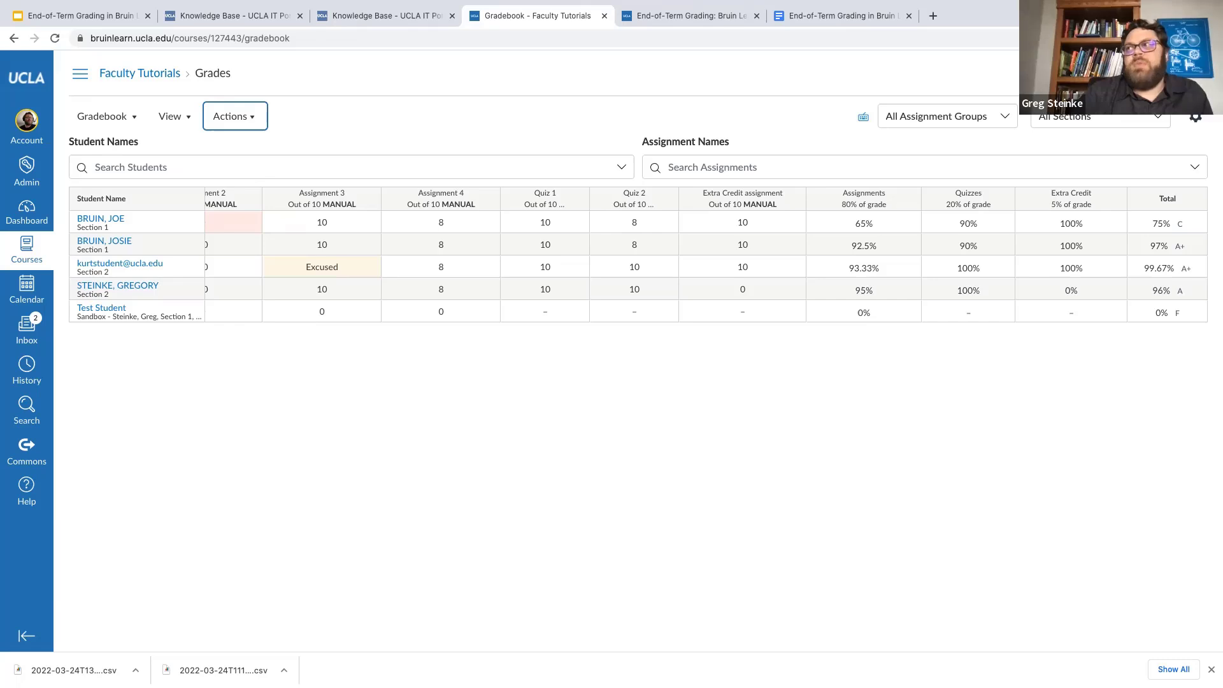
click(141, 74)
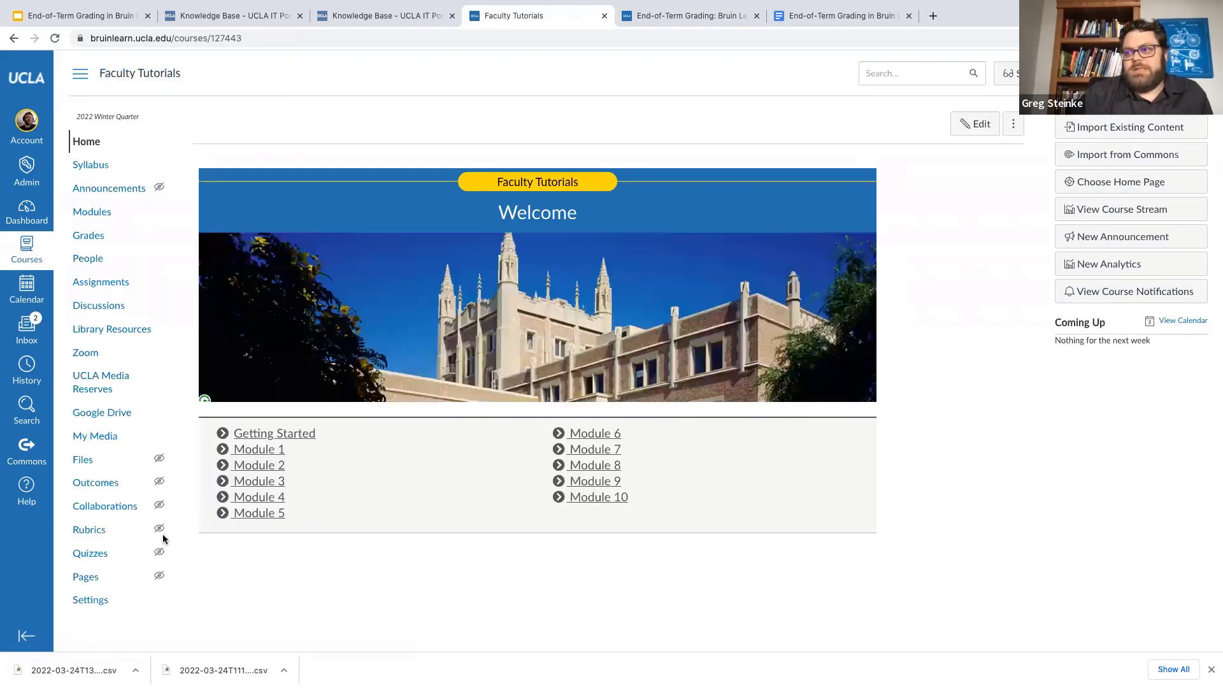
click(90, 599)
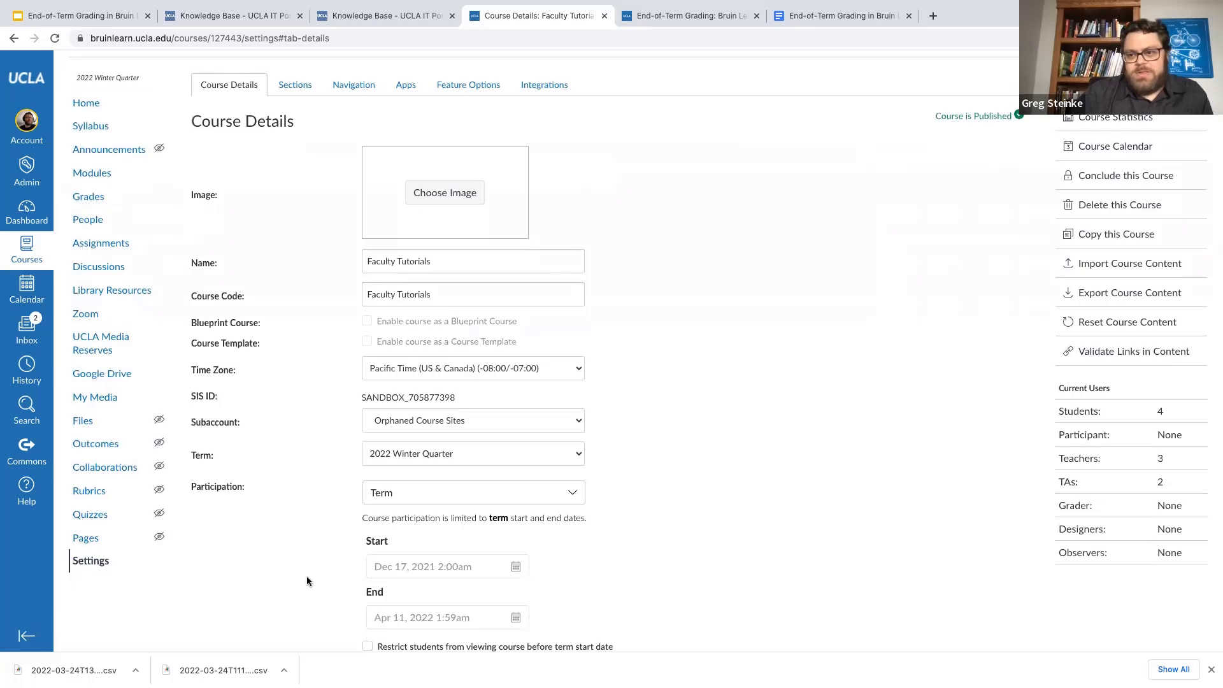
scroll(307, 579, down, 1)
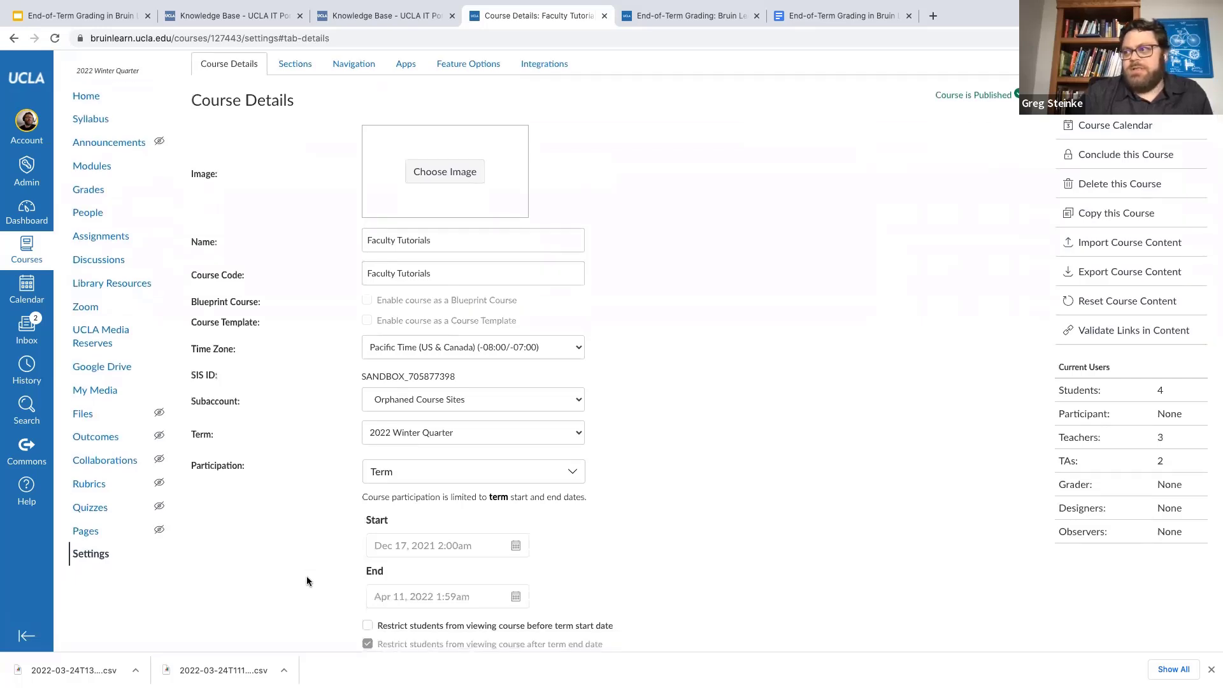
scroll(307, 576, down, 5)
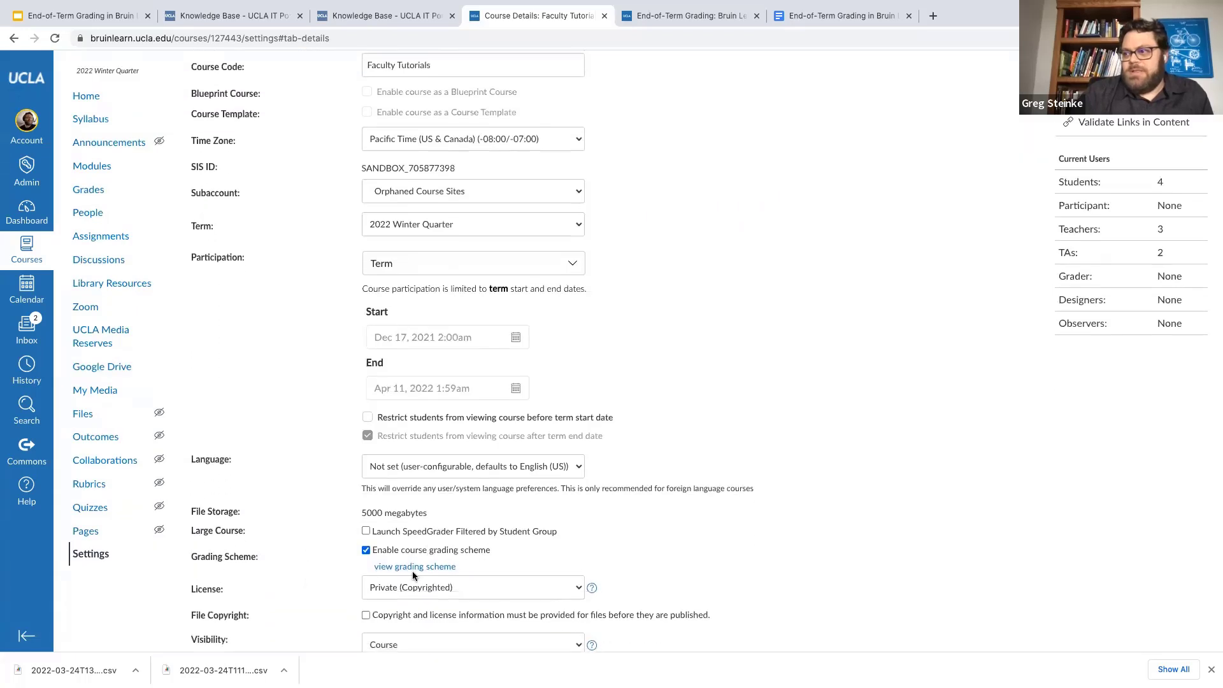
click(430, 567)
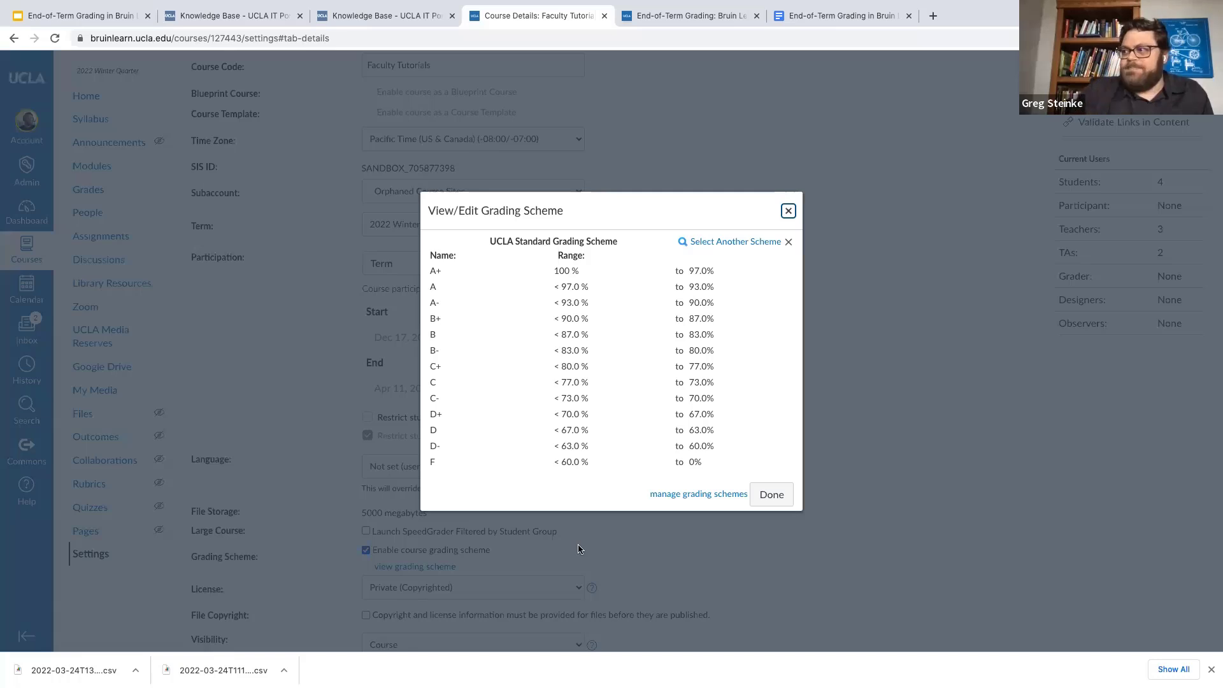
click(706, 496)
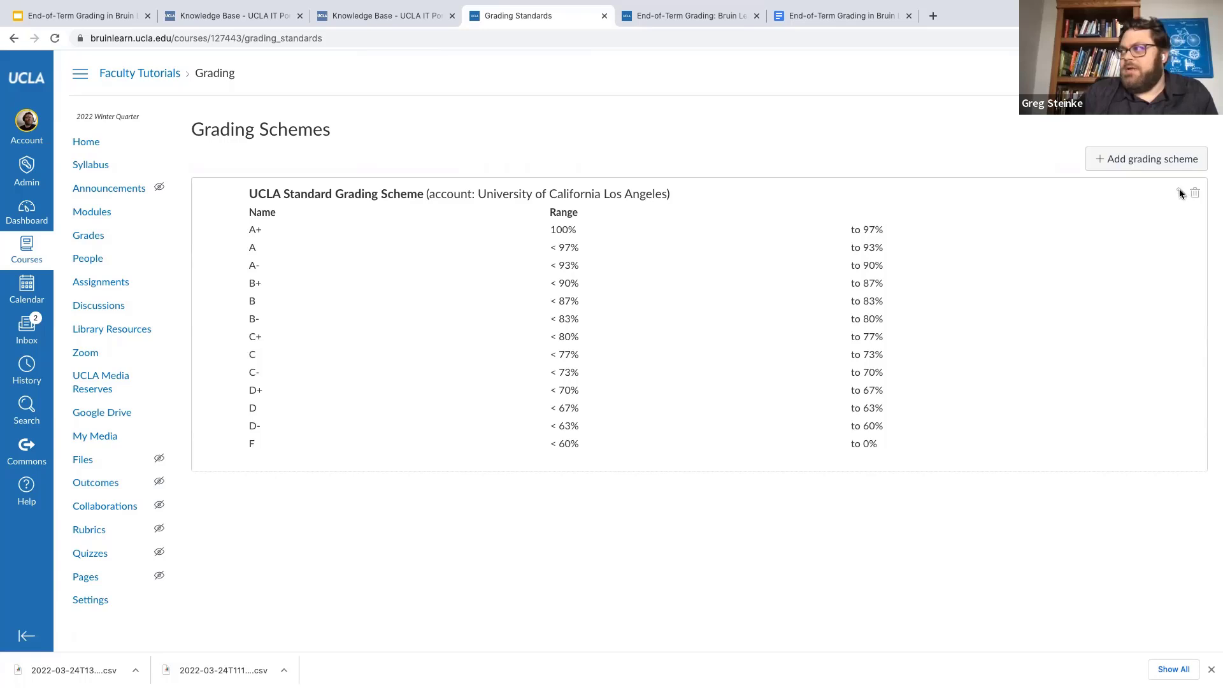
Start adding a new grading scheme, look over its grade names and percentage ranges, and cancel it.
click(1121, 164)
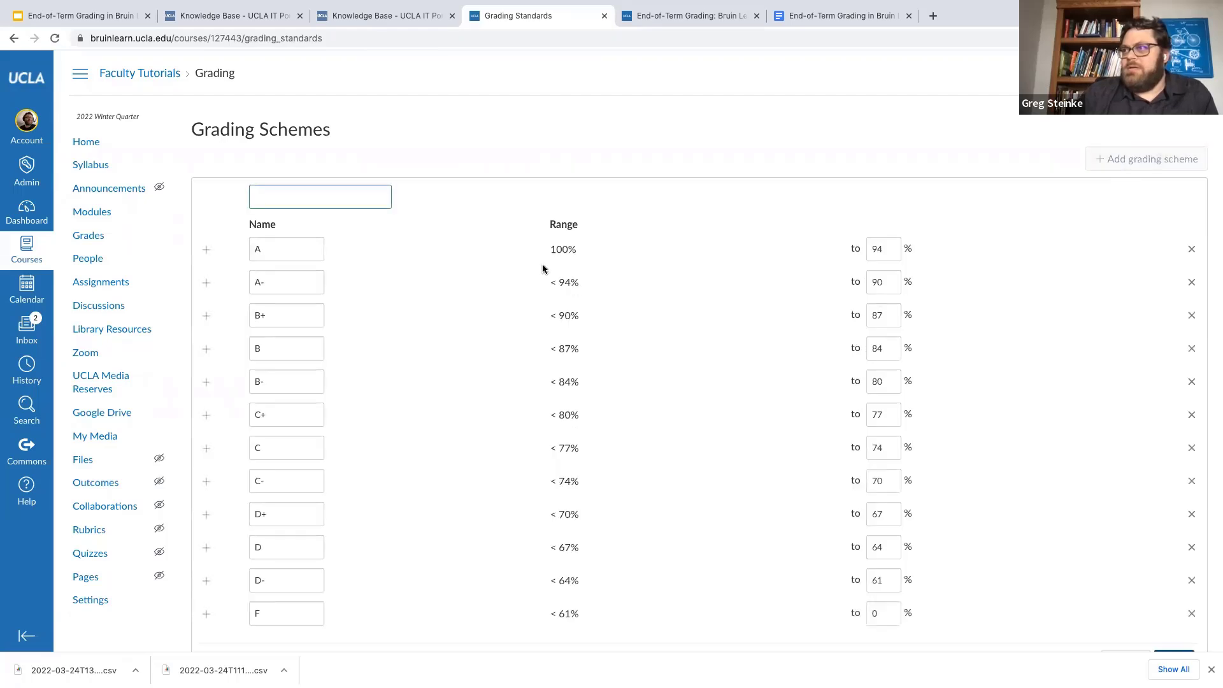
scroll(357, 217, down, 1)
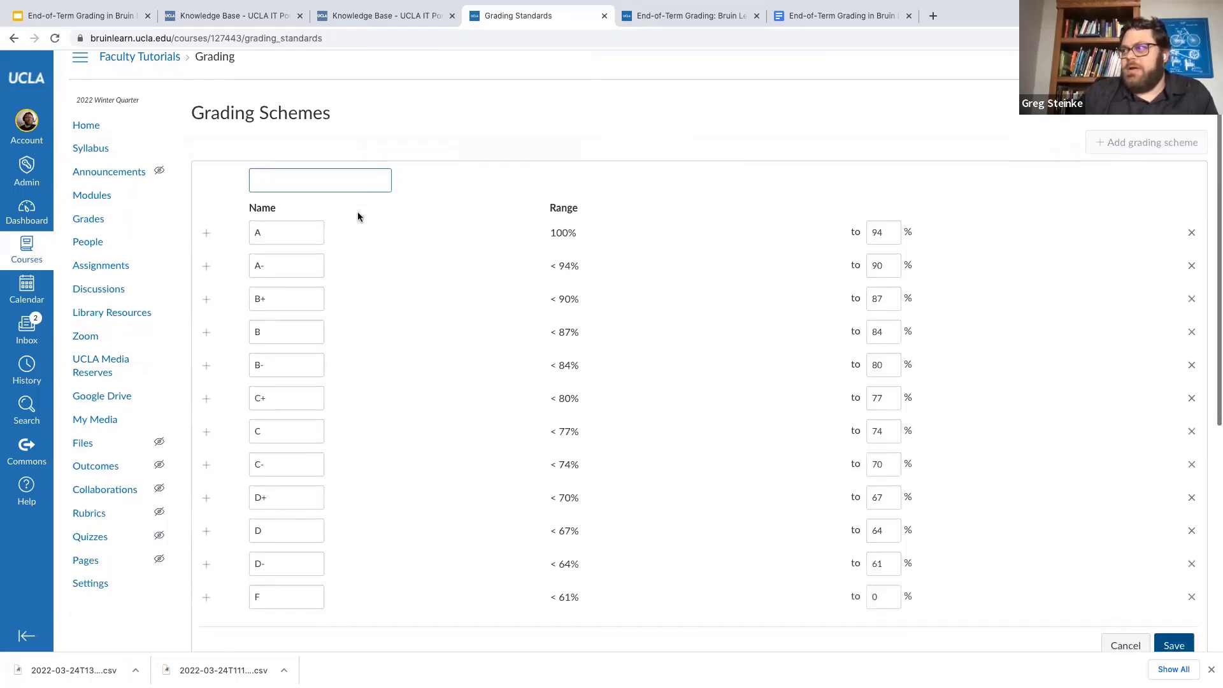
drag(885, 232, 877, 232)
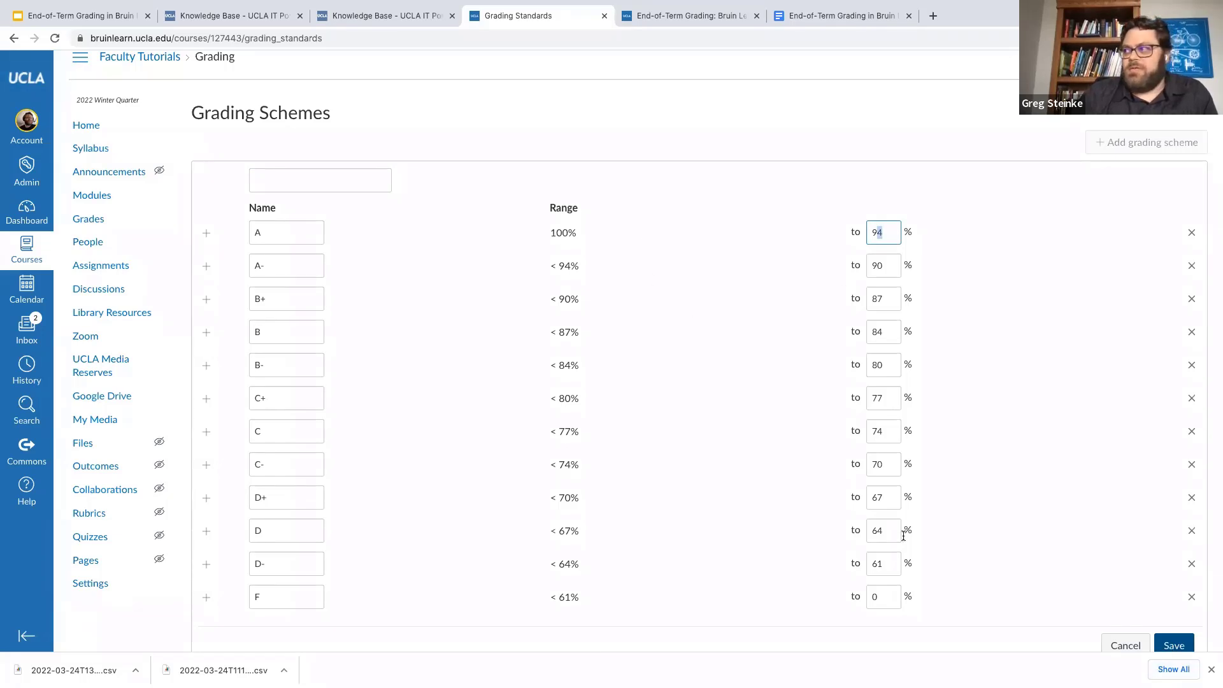
click(1119, 644)
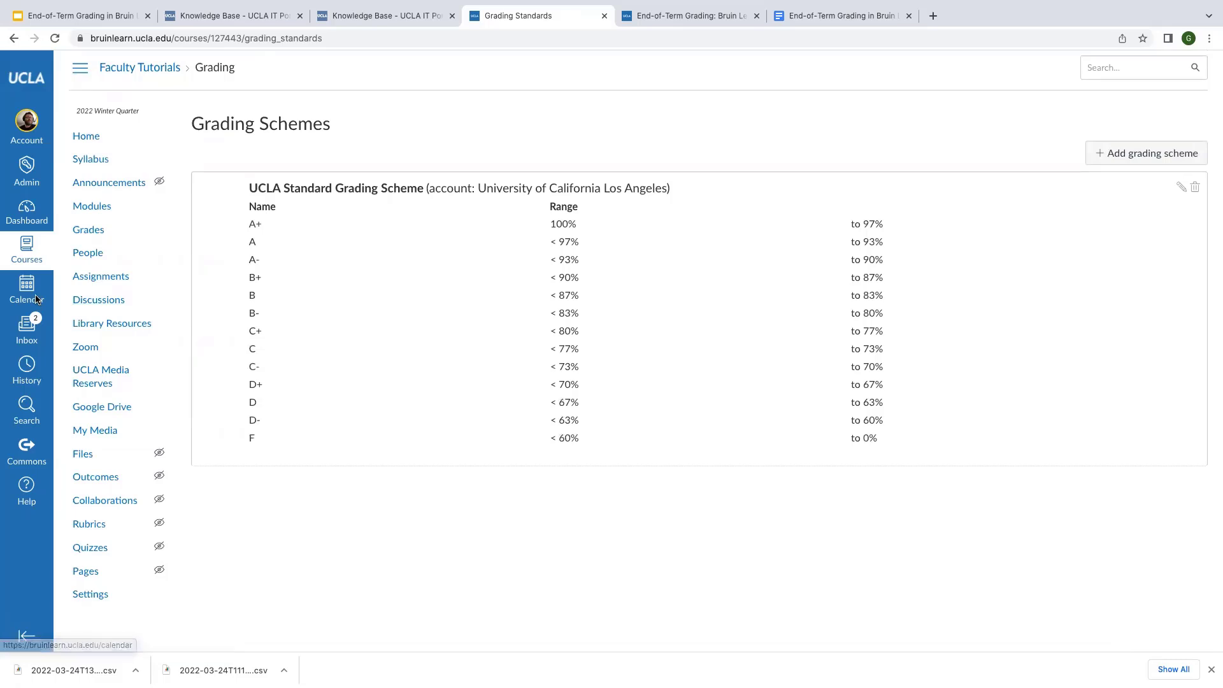
Glance at the gradebook, then turn off weighting the final grade by assignment groups for the course's assignments and save.
click(93, 230)
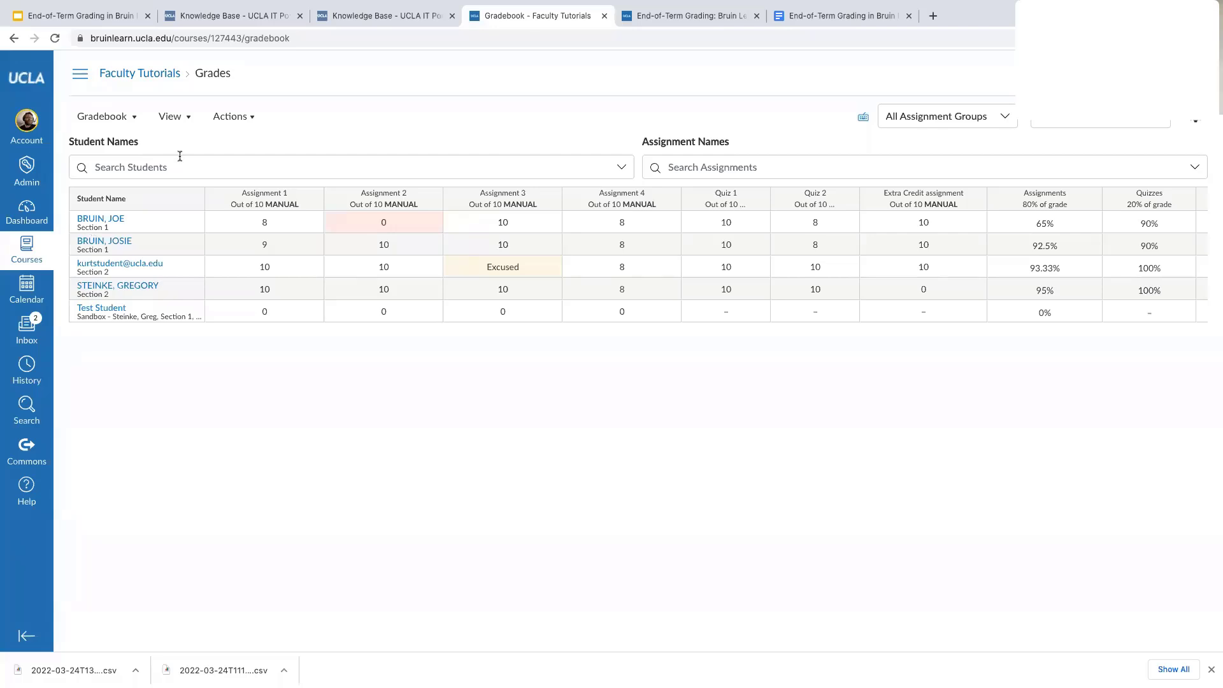
click(118, 74)
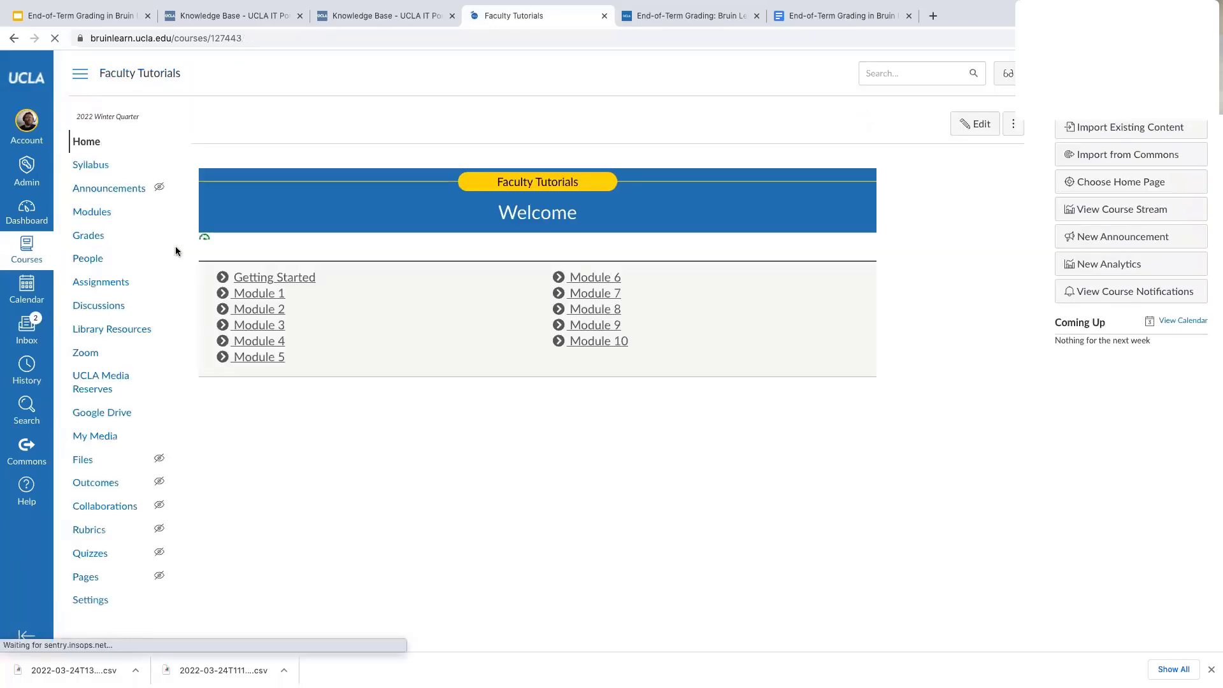
click(100, 282)
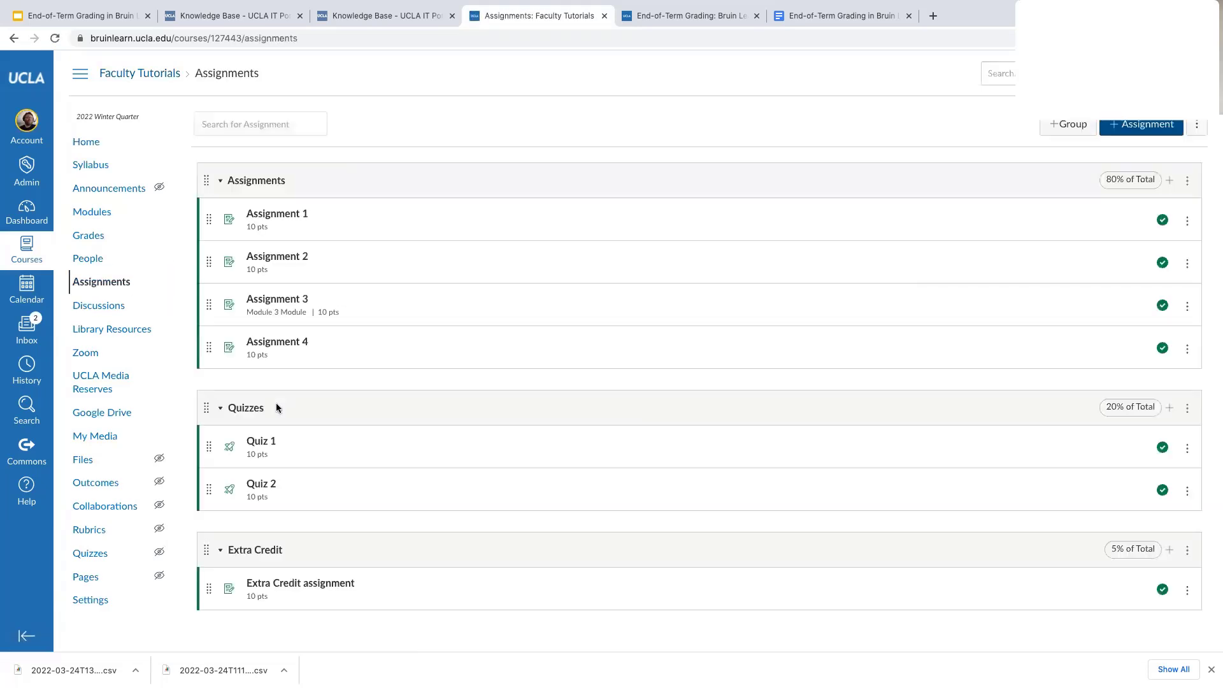
click(1197, 125)
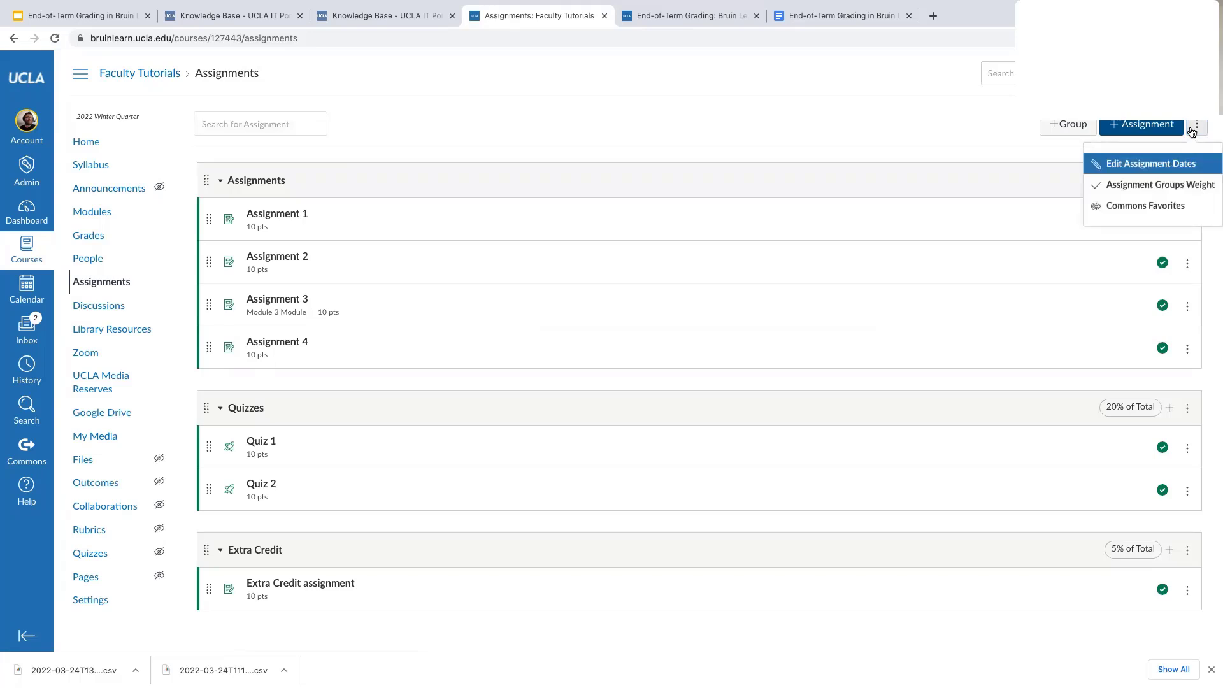
click(1143, 184)
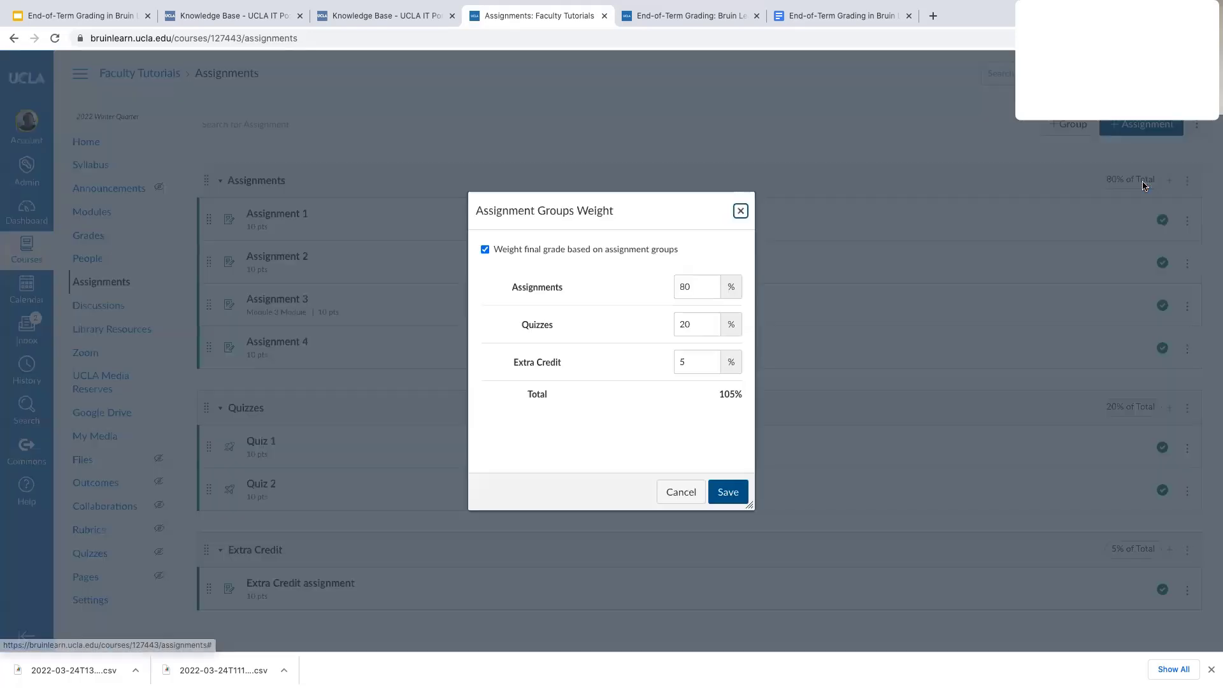
click(485, 250)
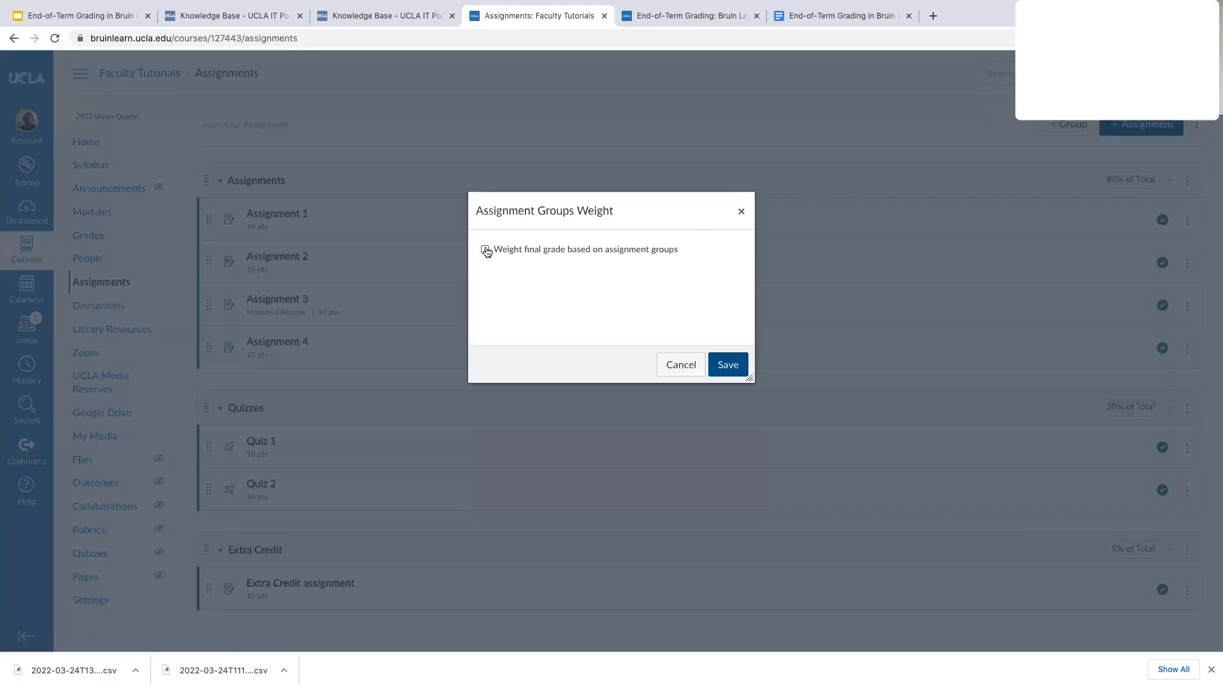
click(724, 364)
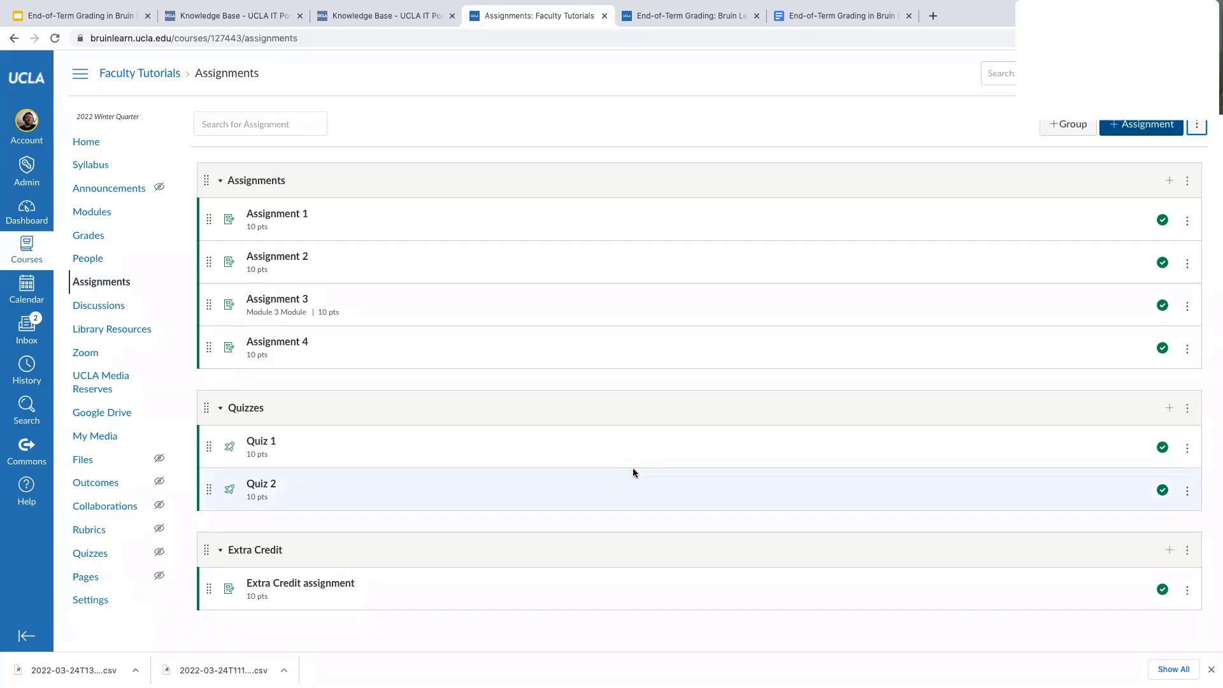
Set the points of the Extra Credit assignment to 0 and save the assignment.
scroll(632, 467, down, 1)
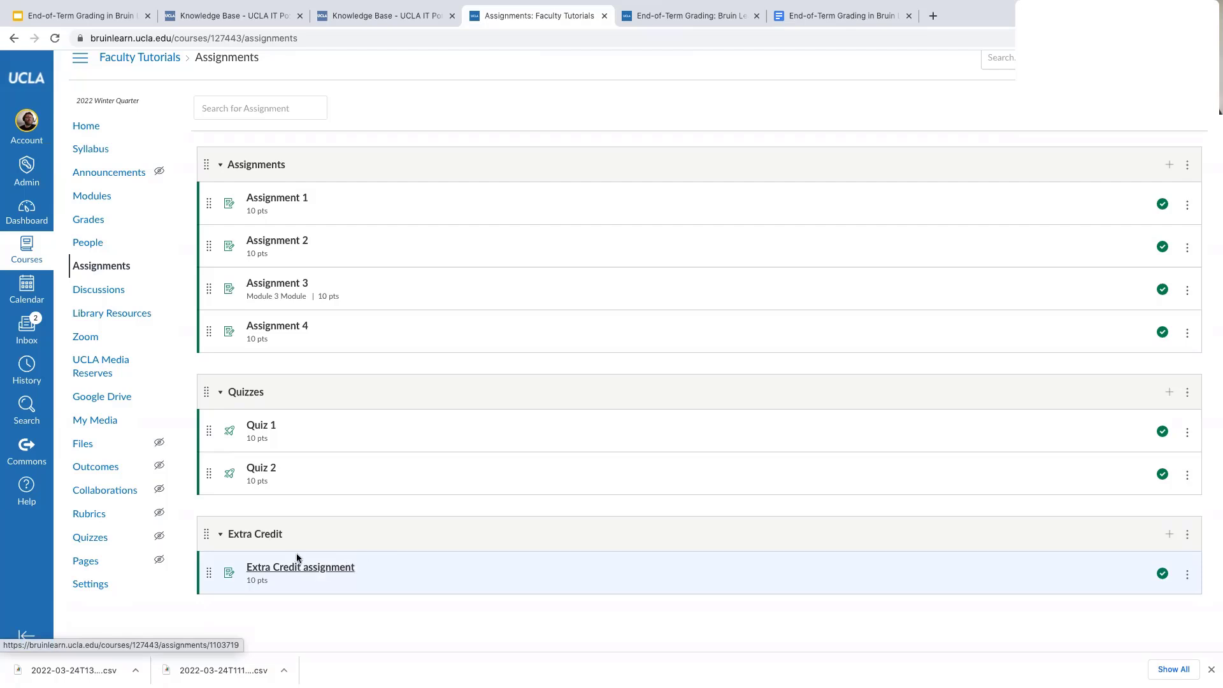
click(295, 569)
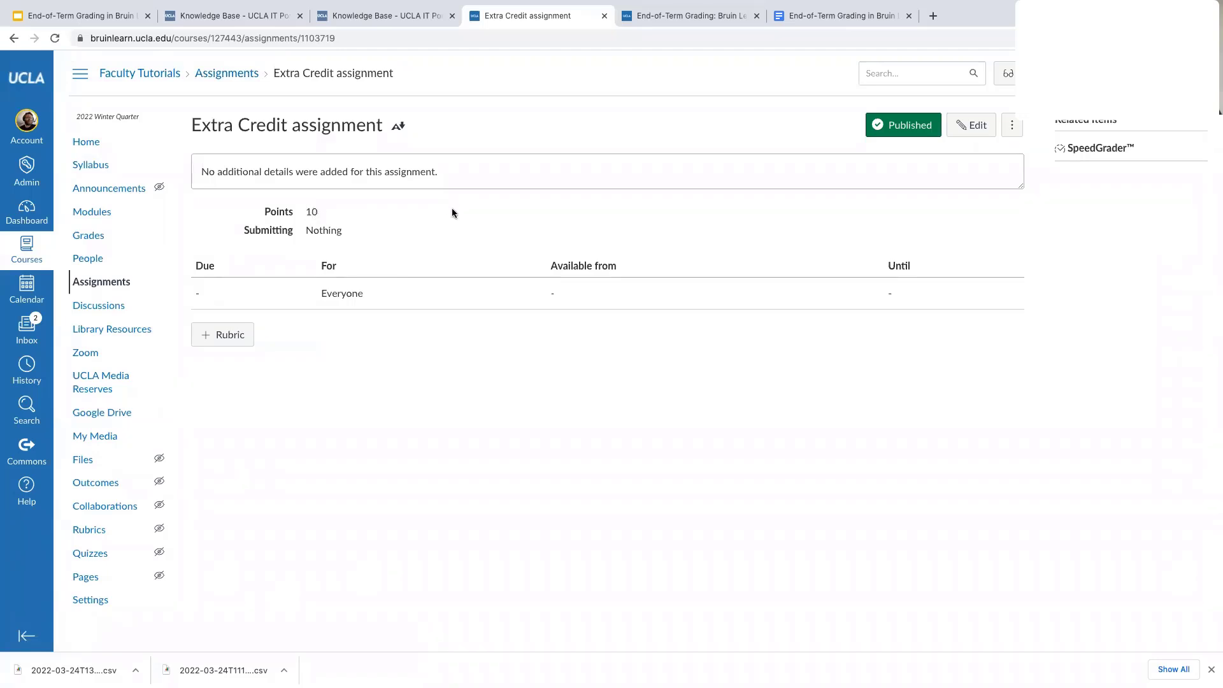
click(972, 126)
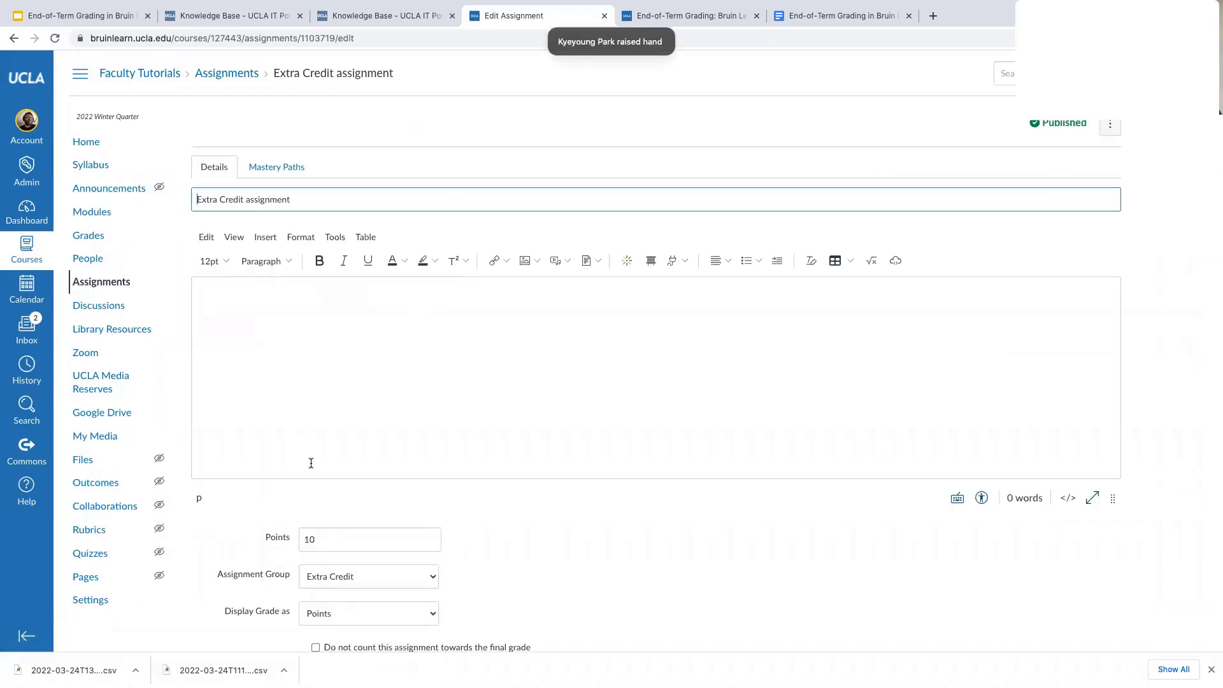
click(322, 539)
key(BackSpace)
key(BackSpace)
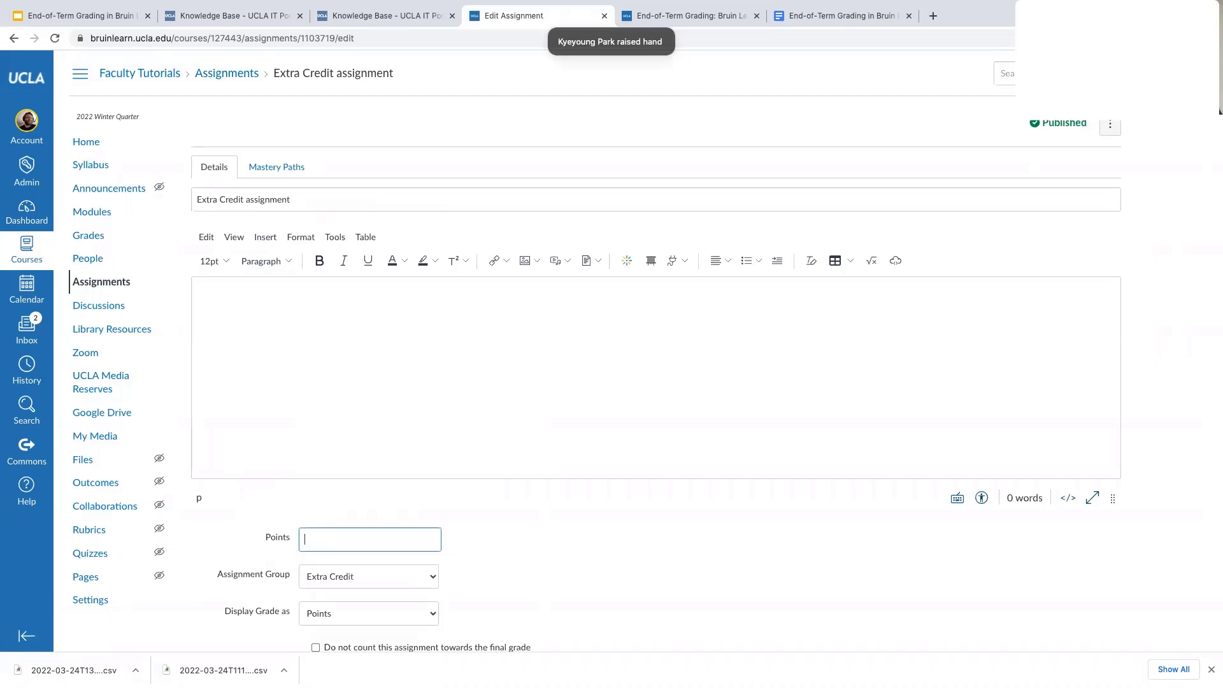
text(0)
click(522, 524)
scroll(579, 538, down, 3)
scroll(581, 537, down, 10)
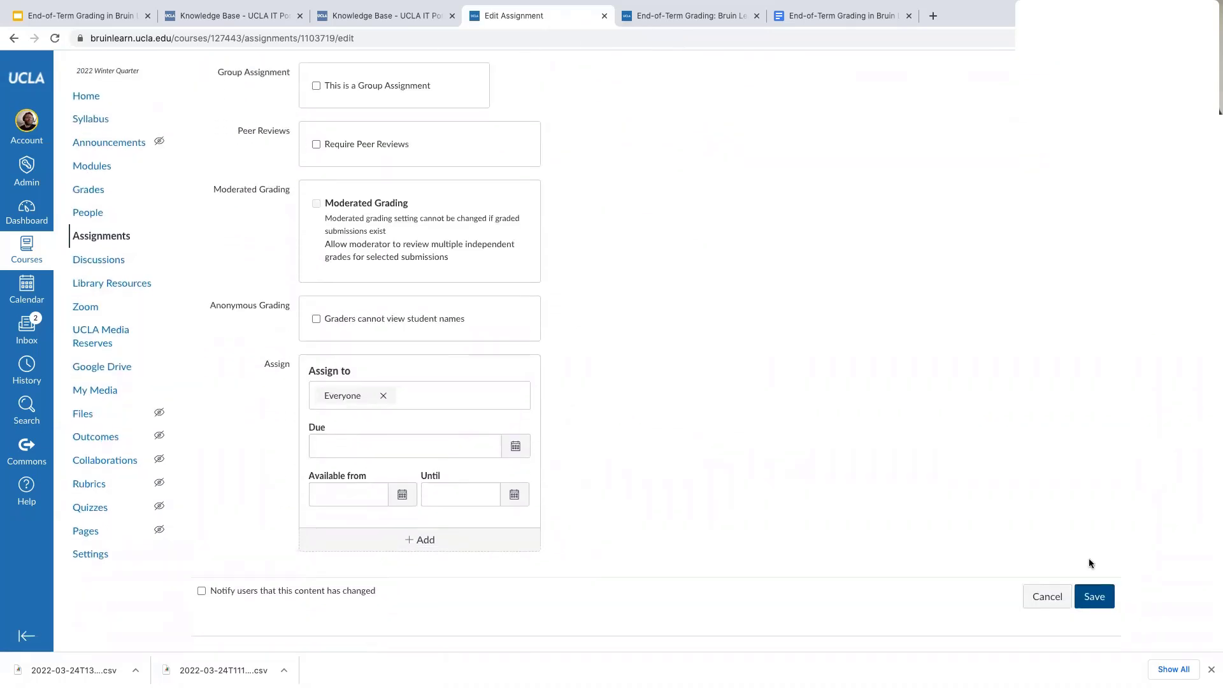
click(1095, 596)
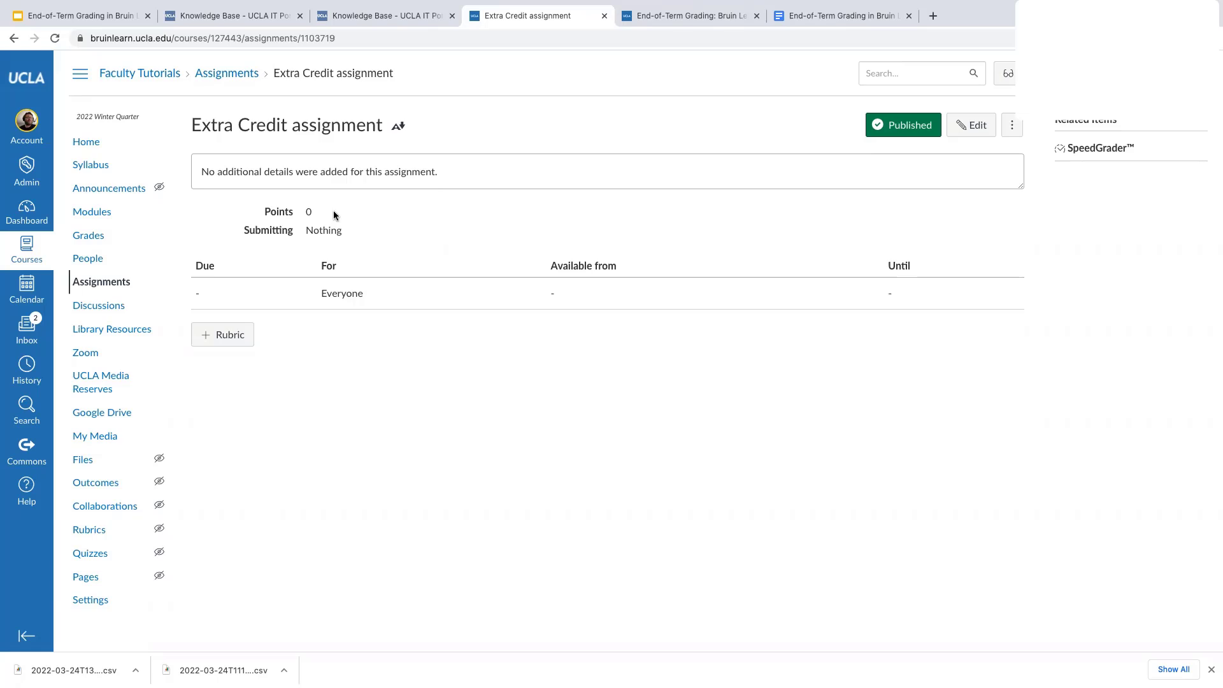
Check the assignments list, then examine the extra credit scores and the Total column in the gradebook.
click(105, 283)
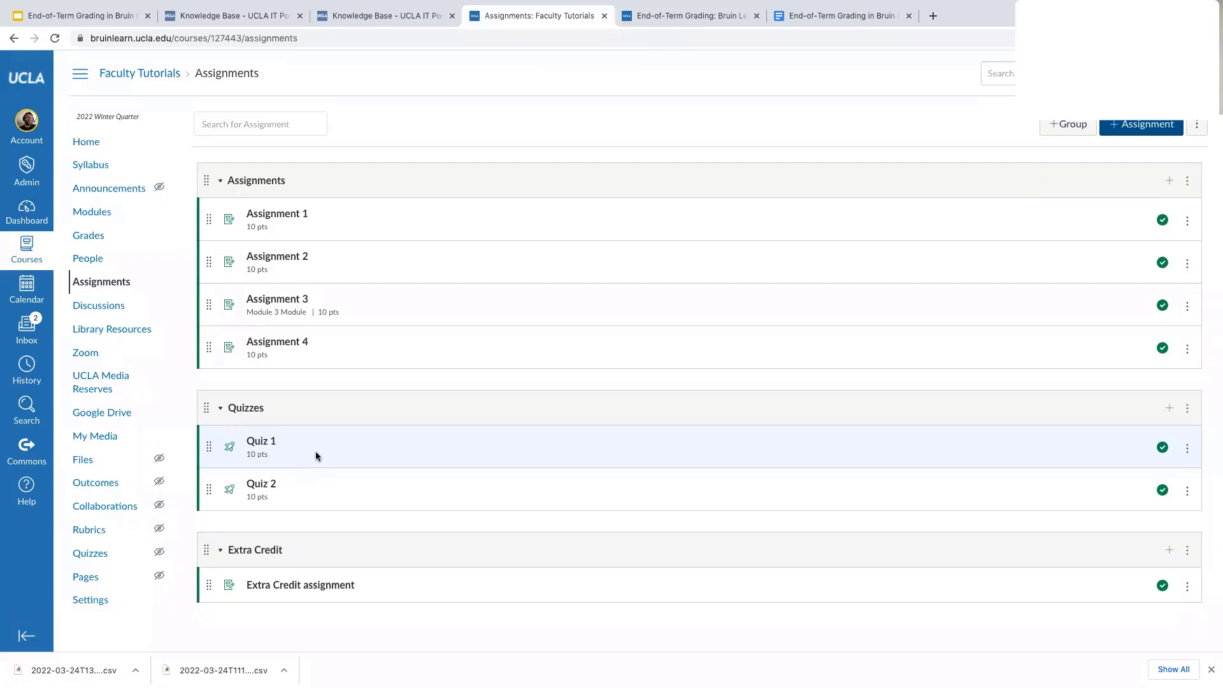
click(102, 285)
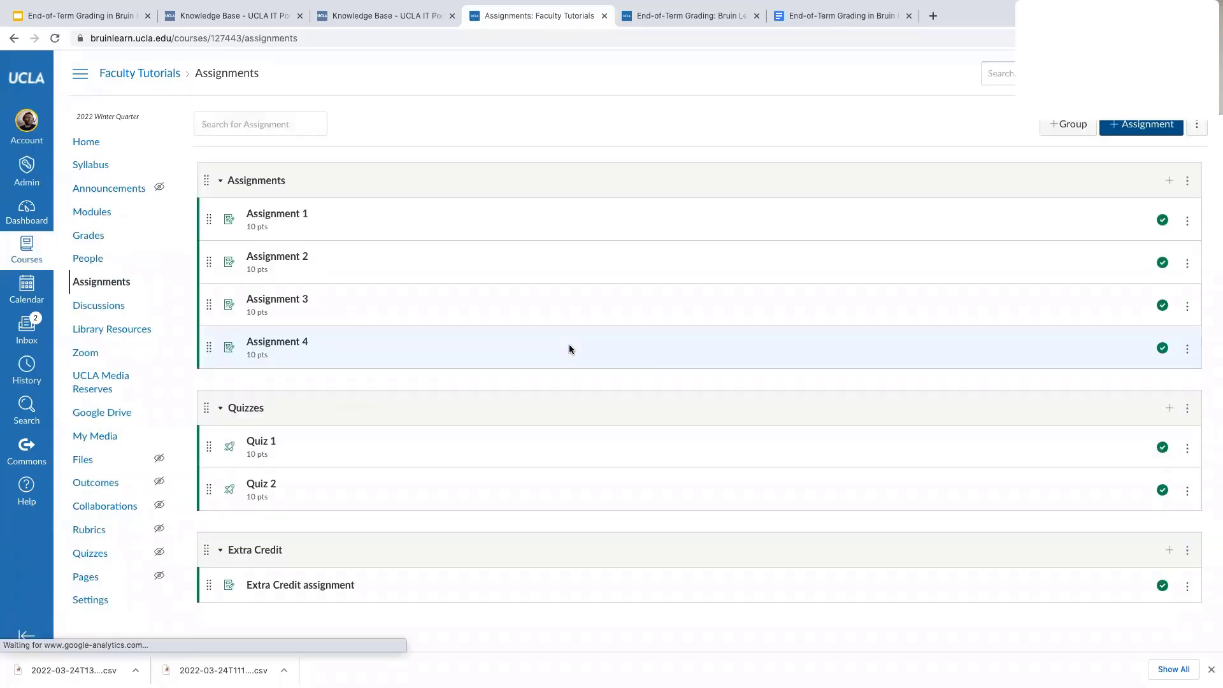
click(95, 236)
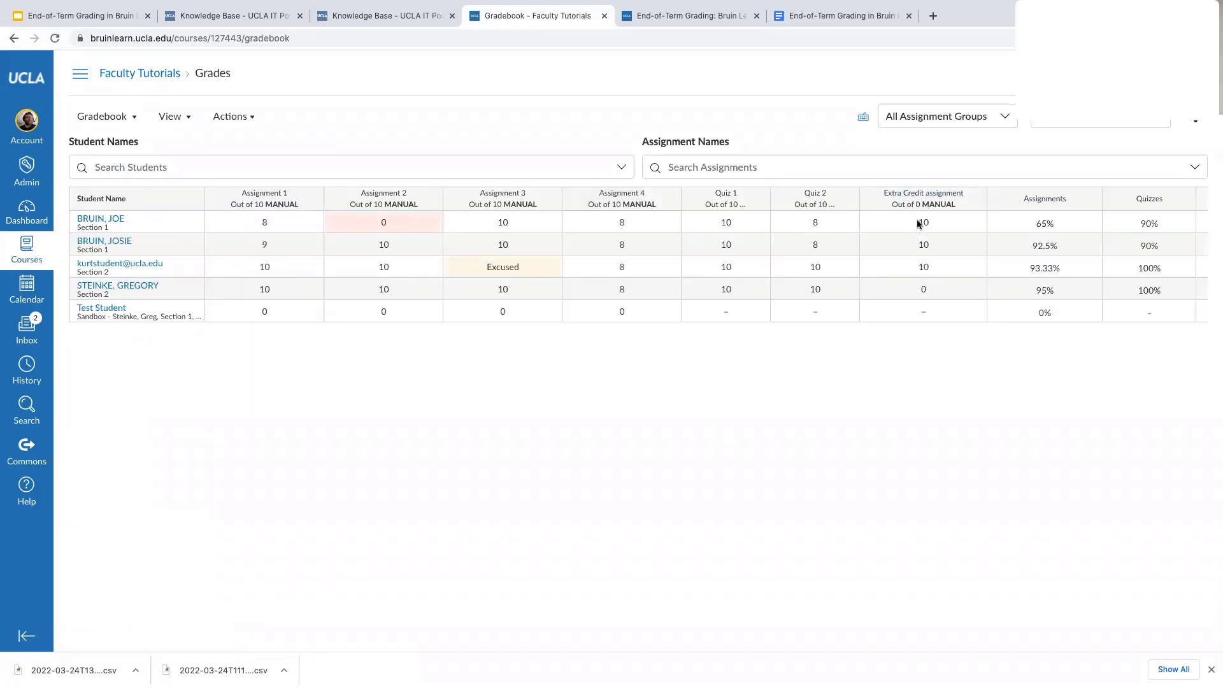
click(916, 219)
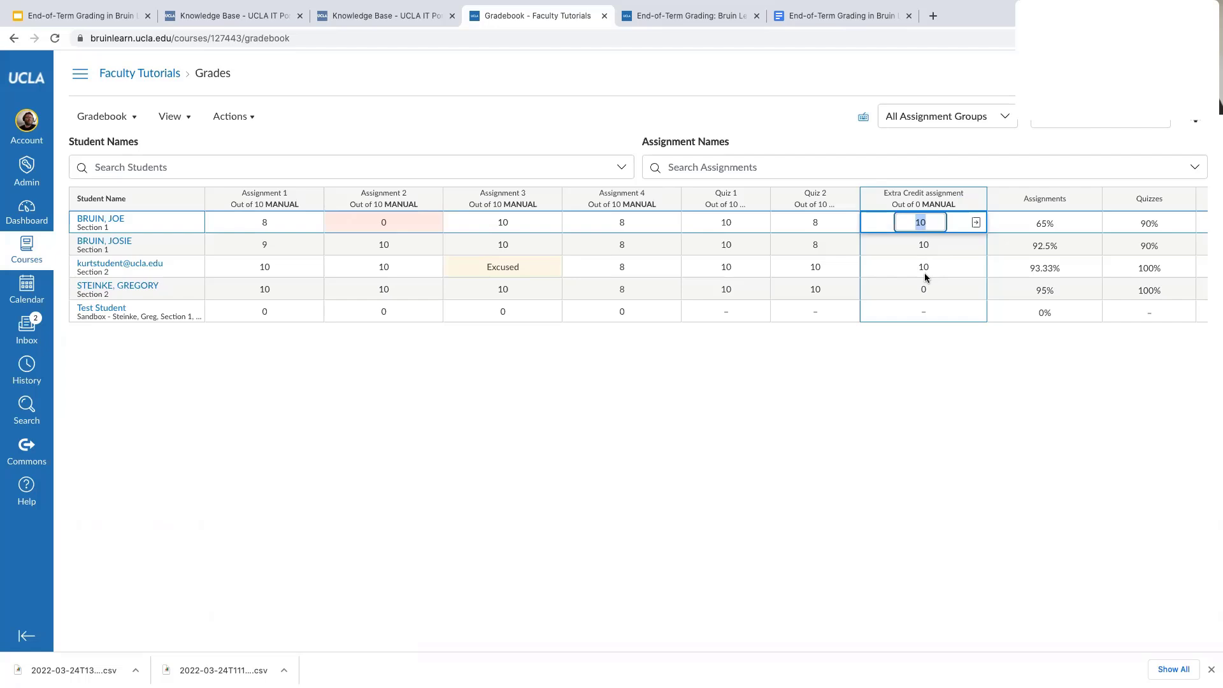
click(943, 360)
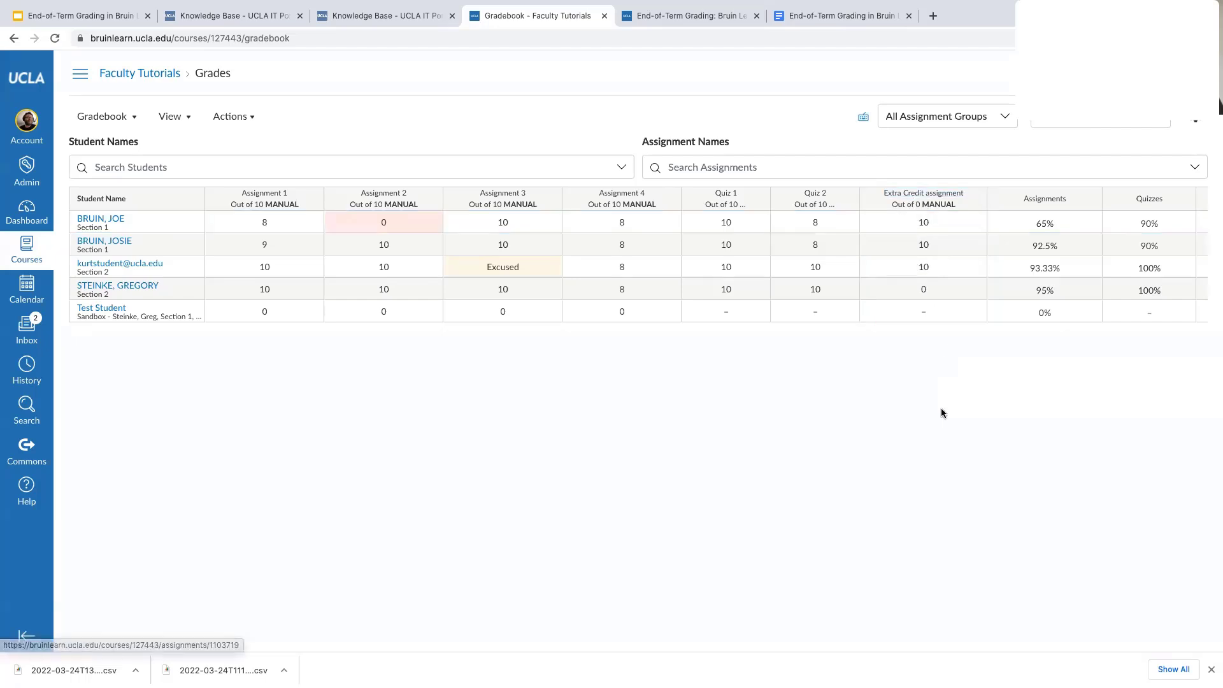
scroll(942, 413, right, 1)
scroll(942, 423, right, 5)
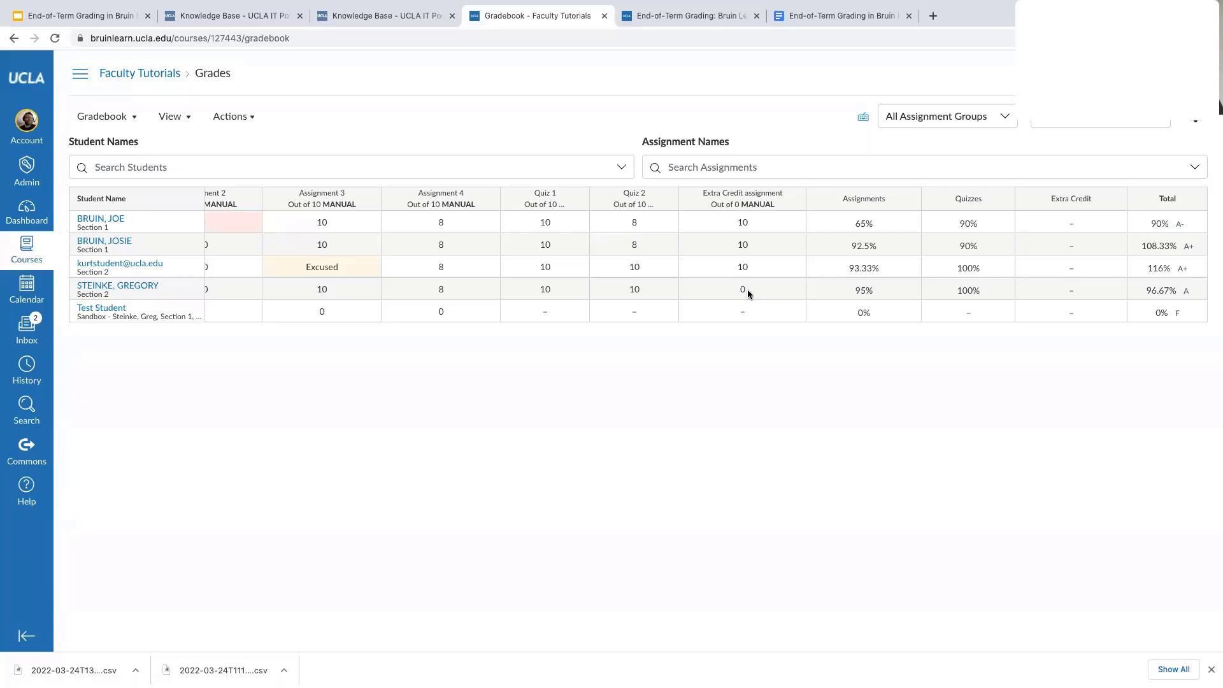
Turn weighting the final grade by assignment groups back on for the course's assignments and save.
click(148, 76)
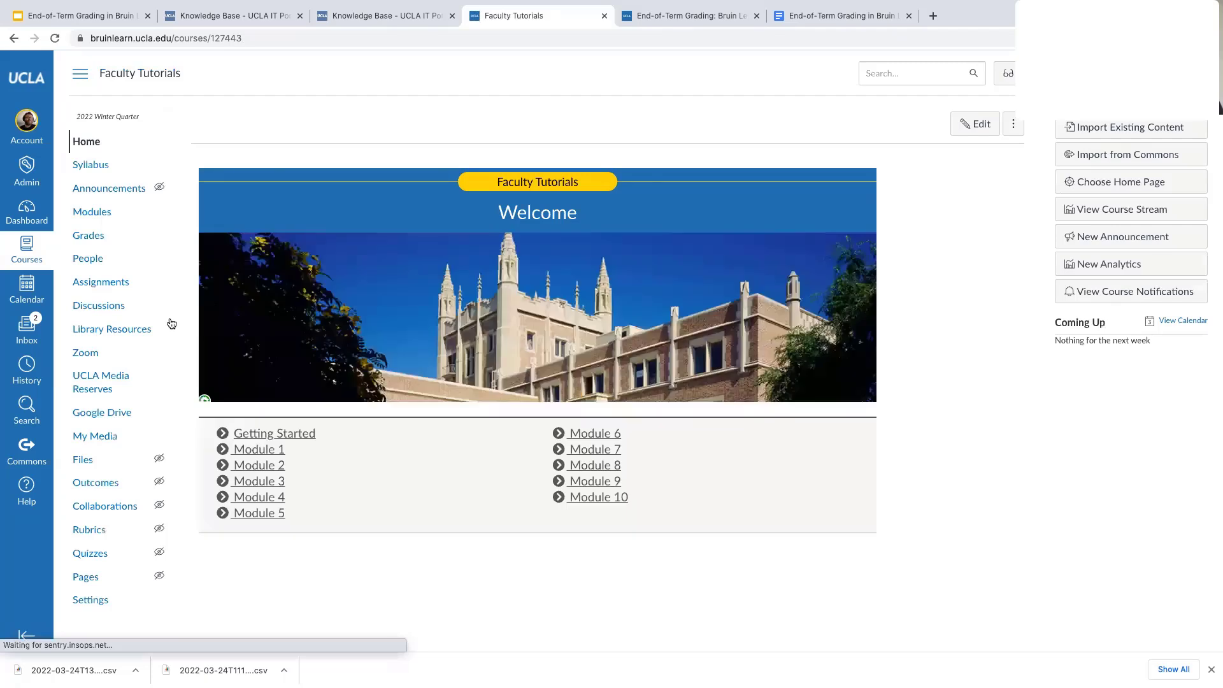
click(114, 288)
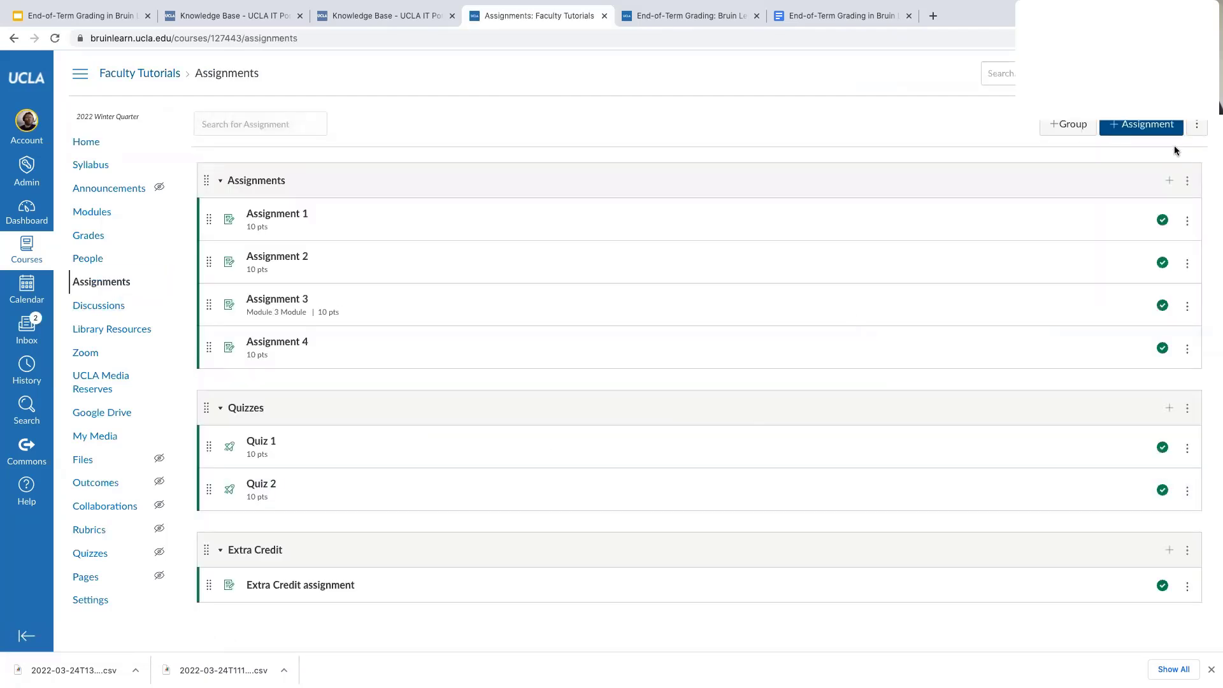
click(1200, 127)
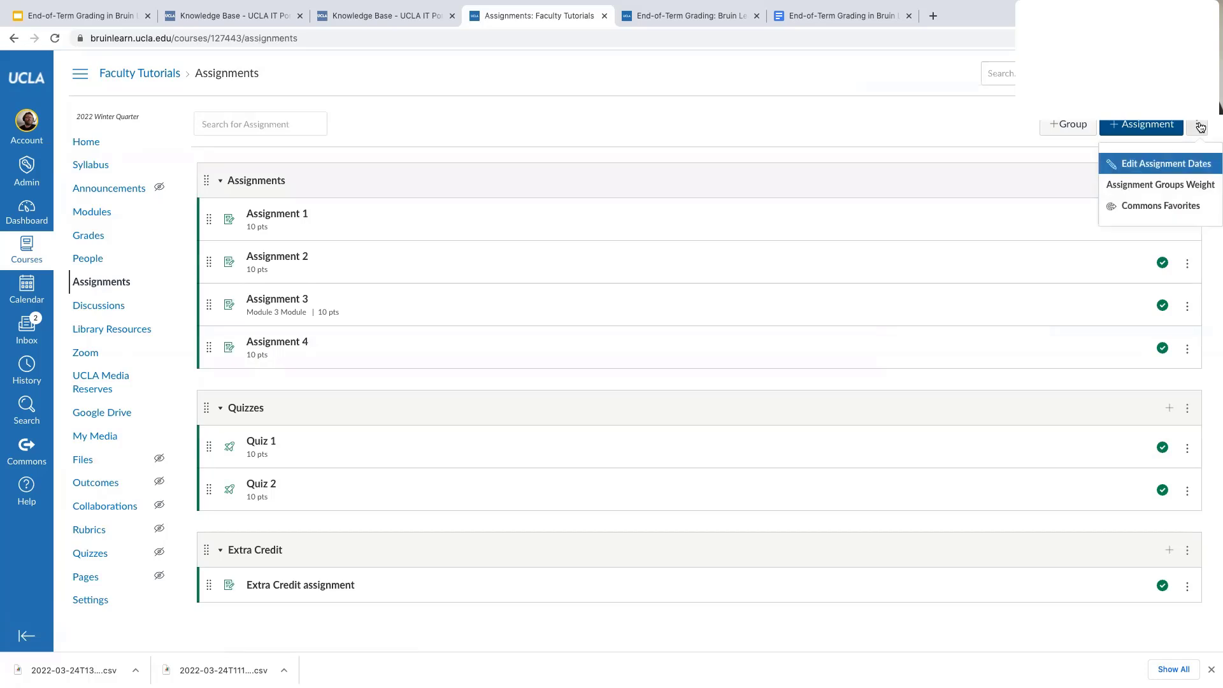
click(1150, 185)
click(525, 250)
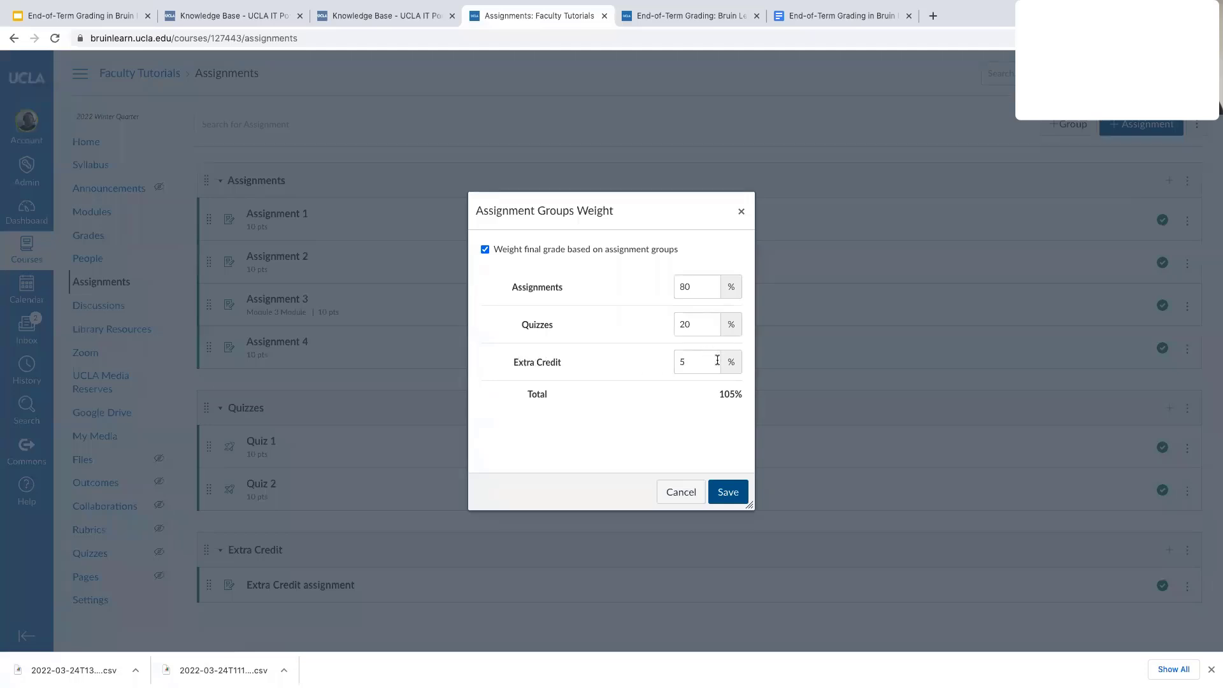
drag(716, 394, 742, 395)
click(726, 493)
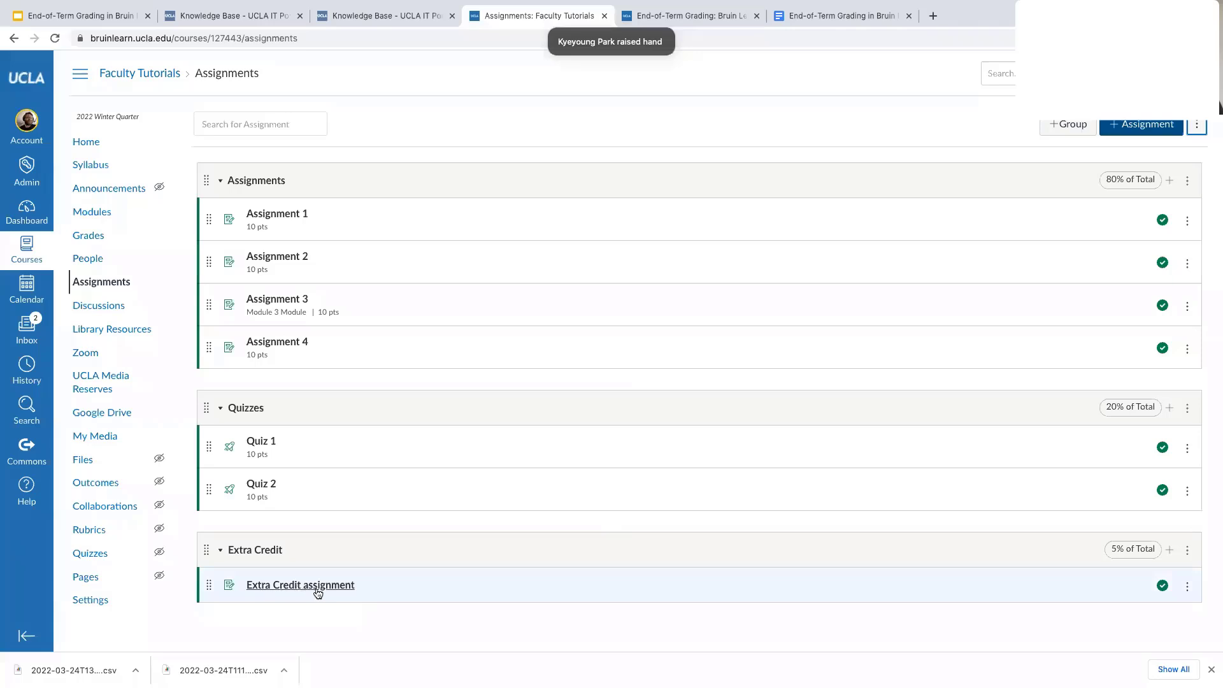
Set the points of the Extra Credit assignment to 10 and save the assignment.
scroll(314, 593, down, 1)
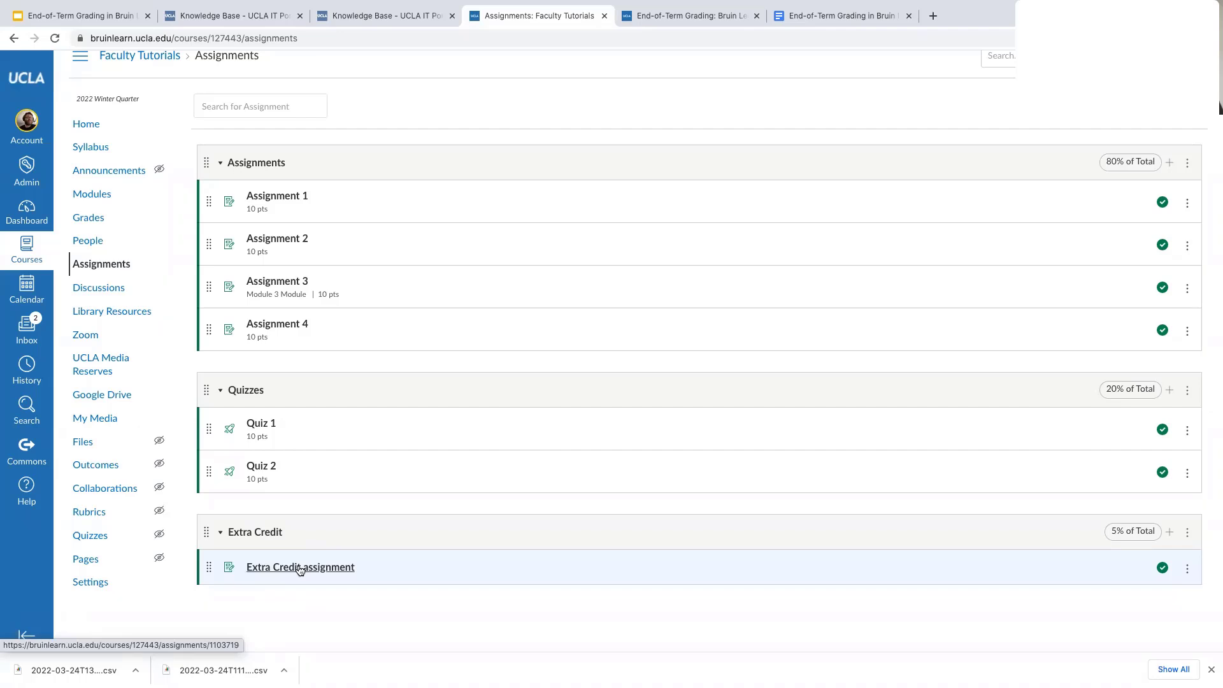
click(300, 567)
click(953, 123)
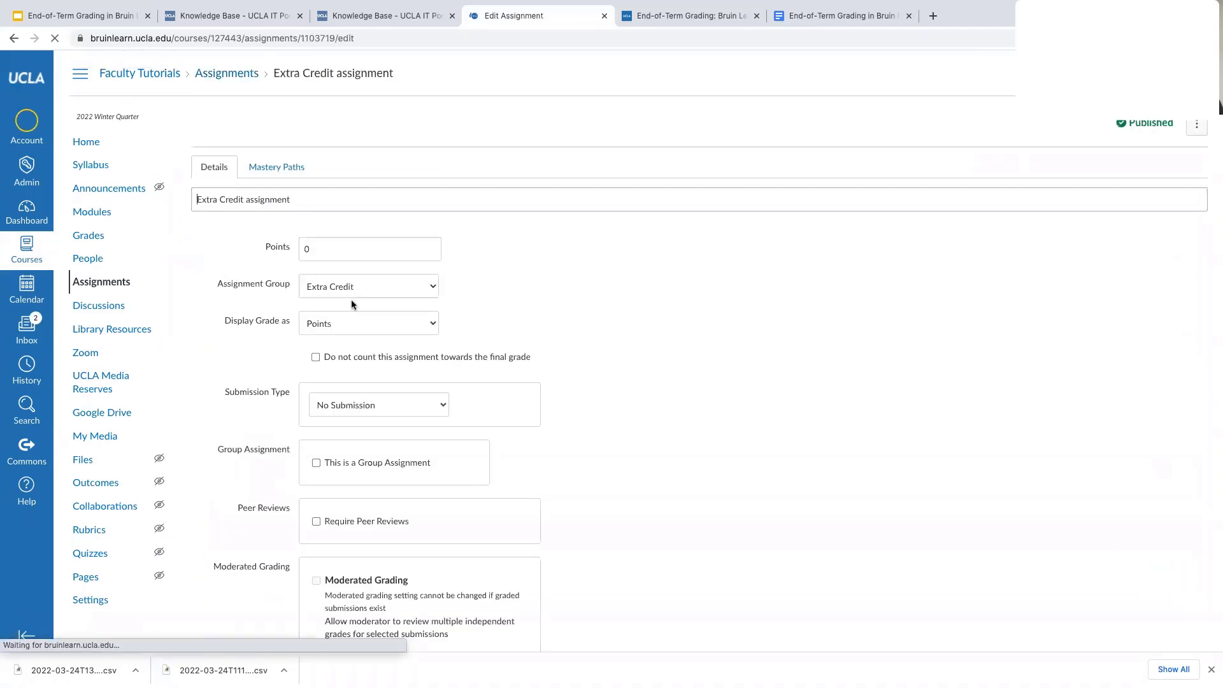
click(306, 540)
text(1)
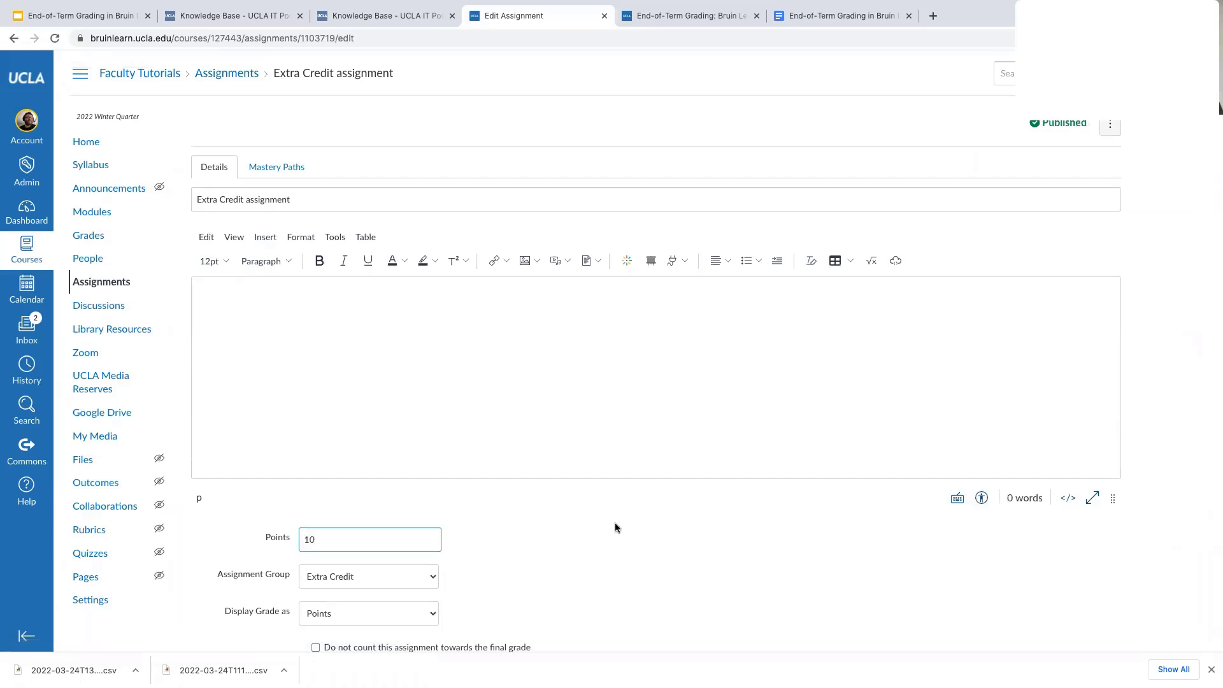
scroll(614, 522, down, 10)
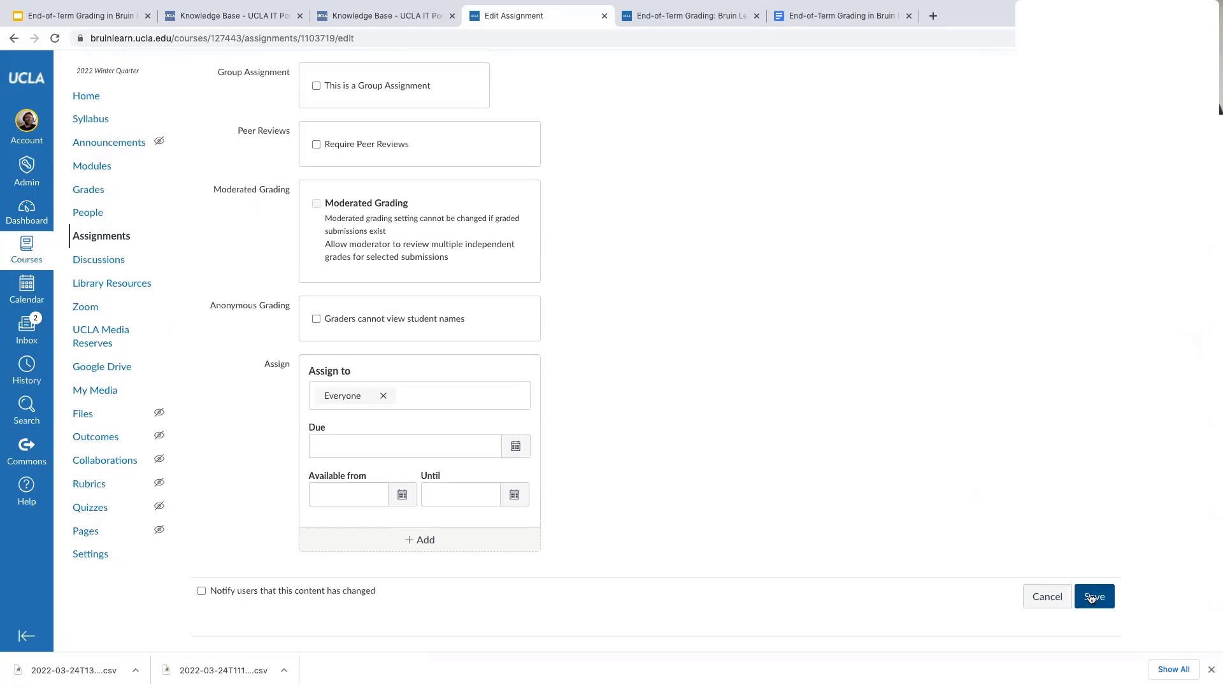
click(1089, 593)
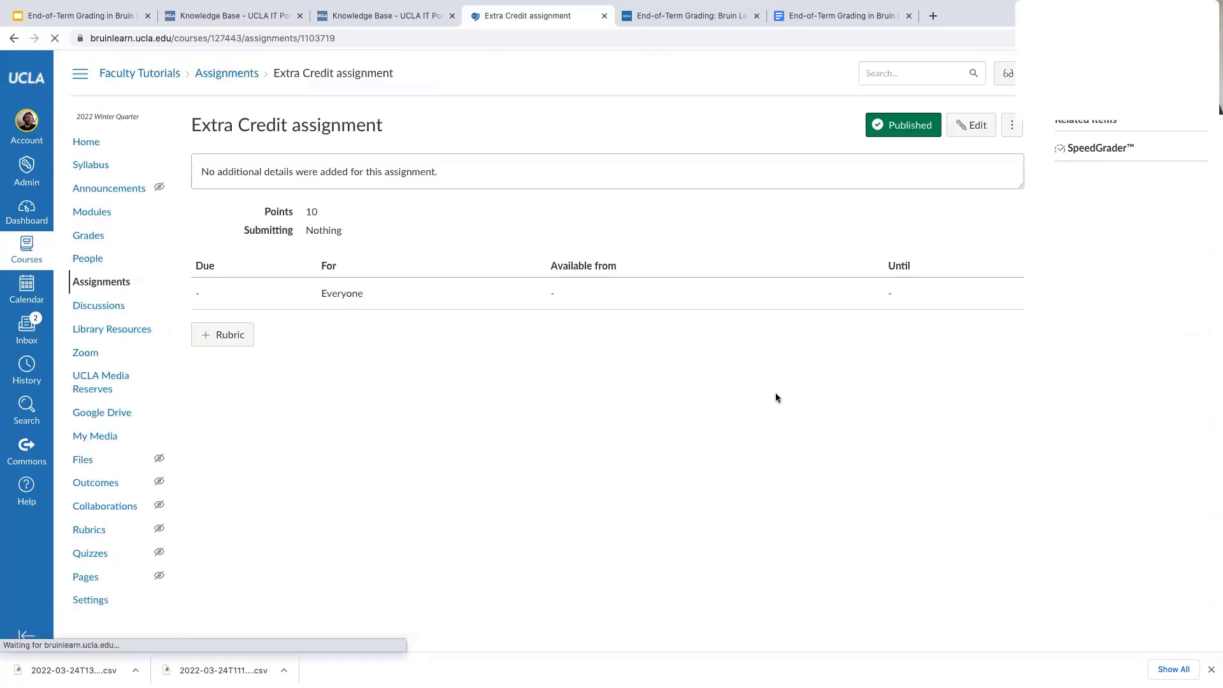
Review the assignment groups in the assignments list, then open the gradebook and examine the Extra Credit and Total columns.
click(120, 284)
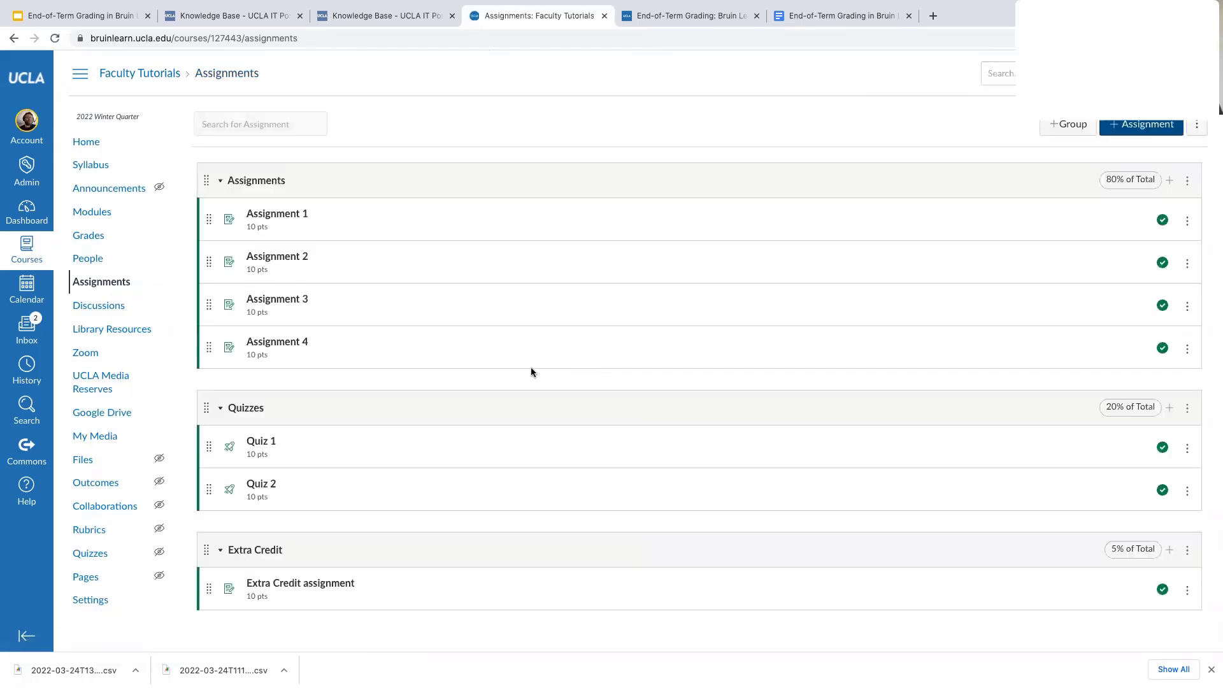
scroll(358, 467, down, 1)
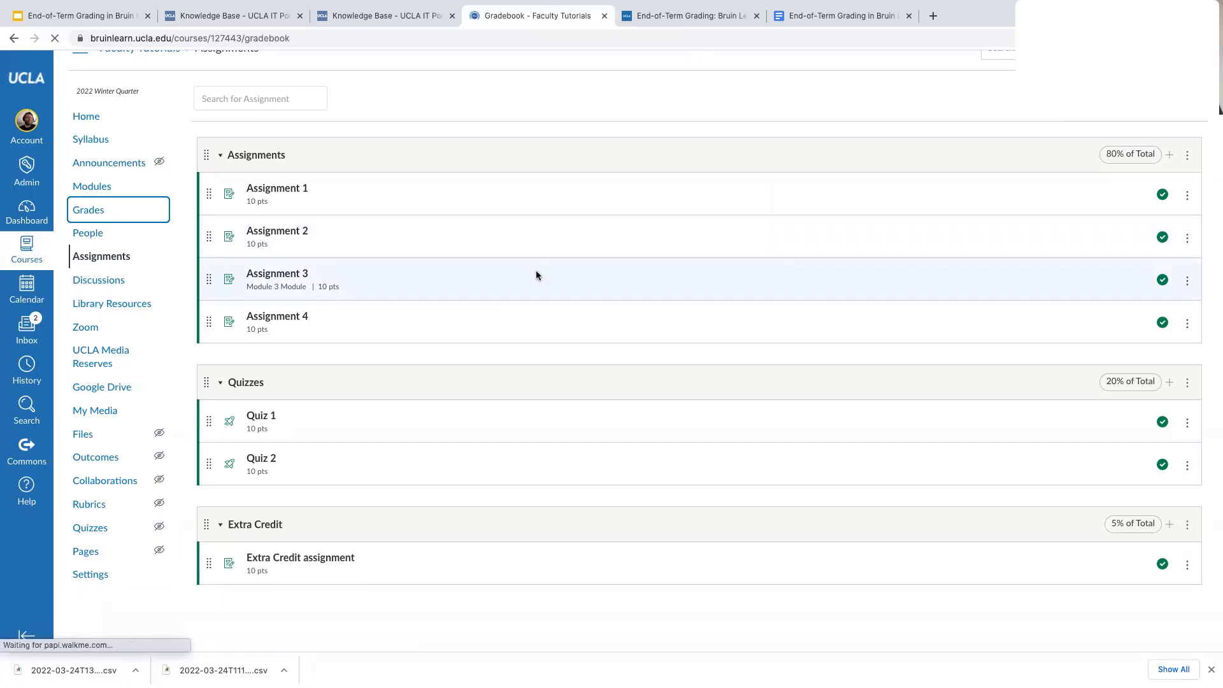
scroll(858, 256, right, 3)
scroll(858, 256, right, 1)
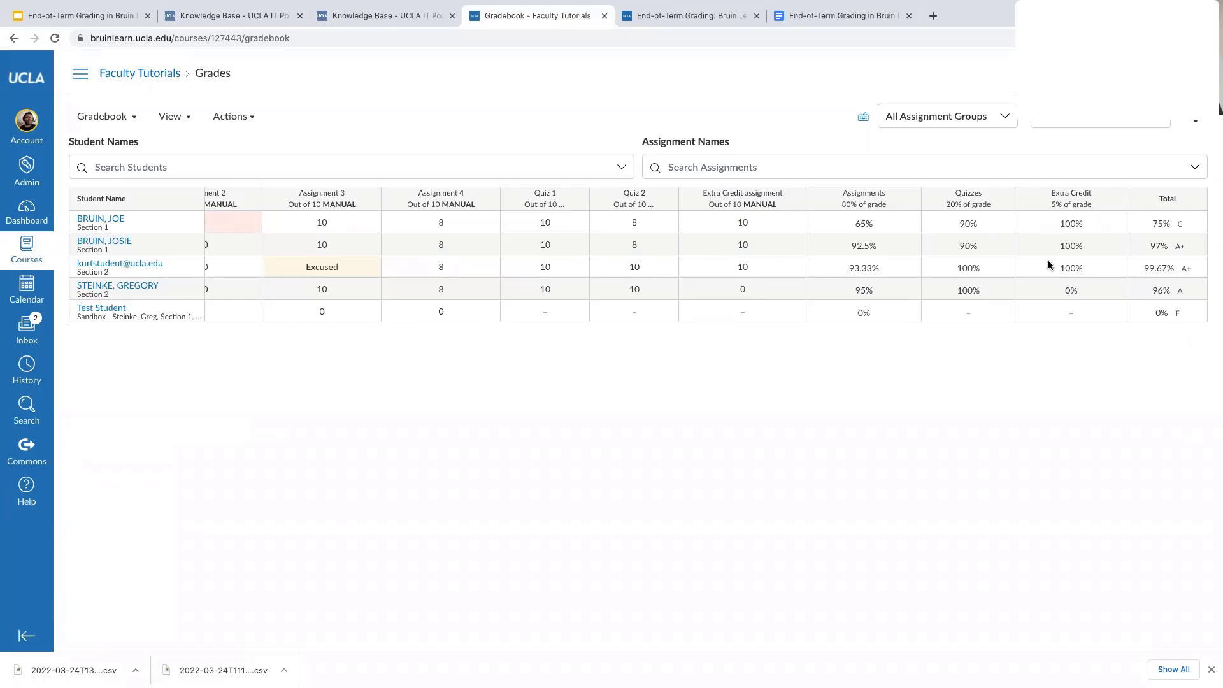
Try extra credit scores of 5 and 0 on the Extra Credit assignment for the first student in the gradebook.
click(741, 219)
text(5)
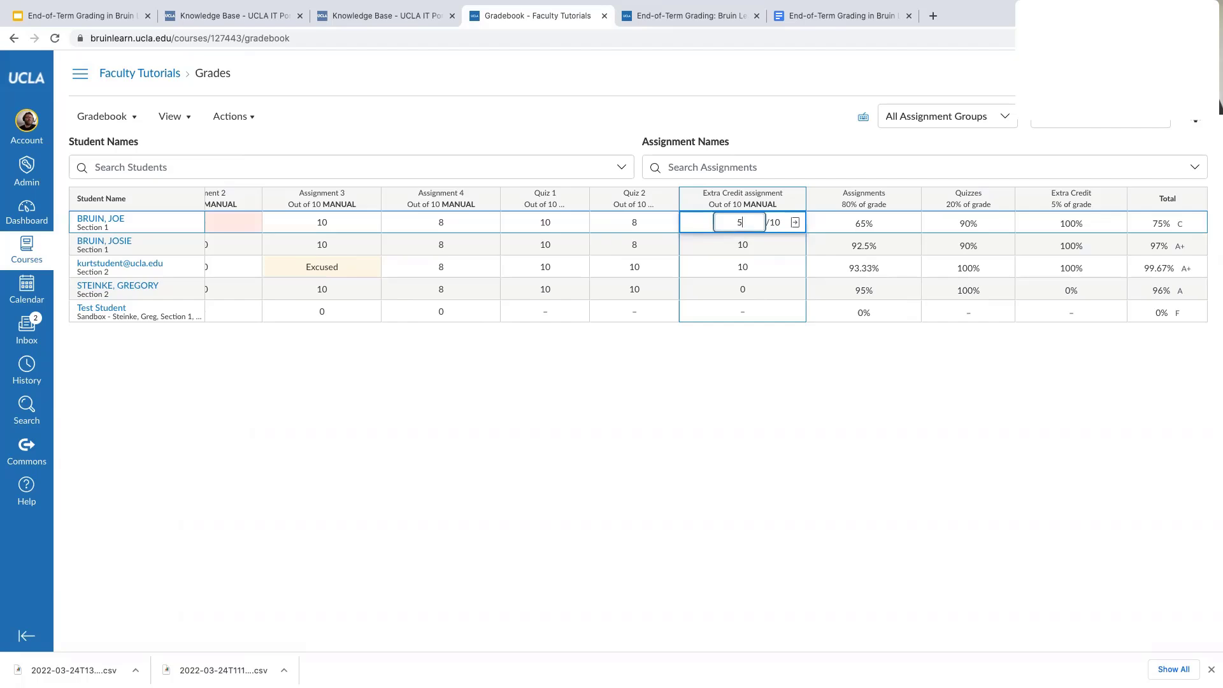
key(Return)
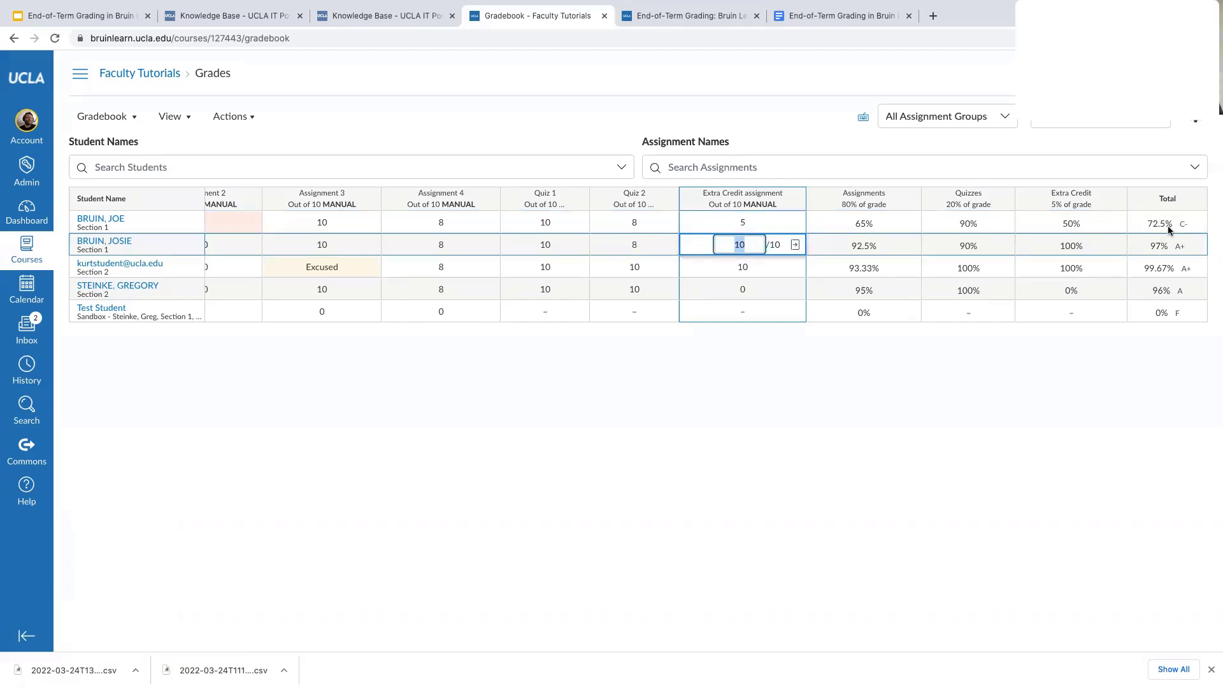
click(739, 221)
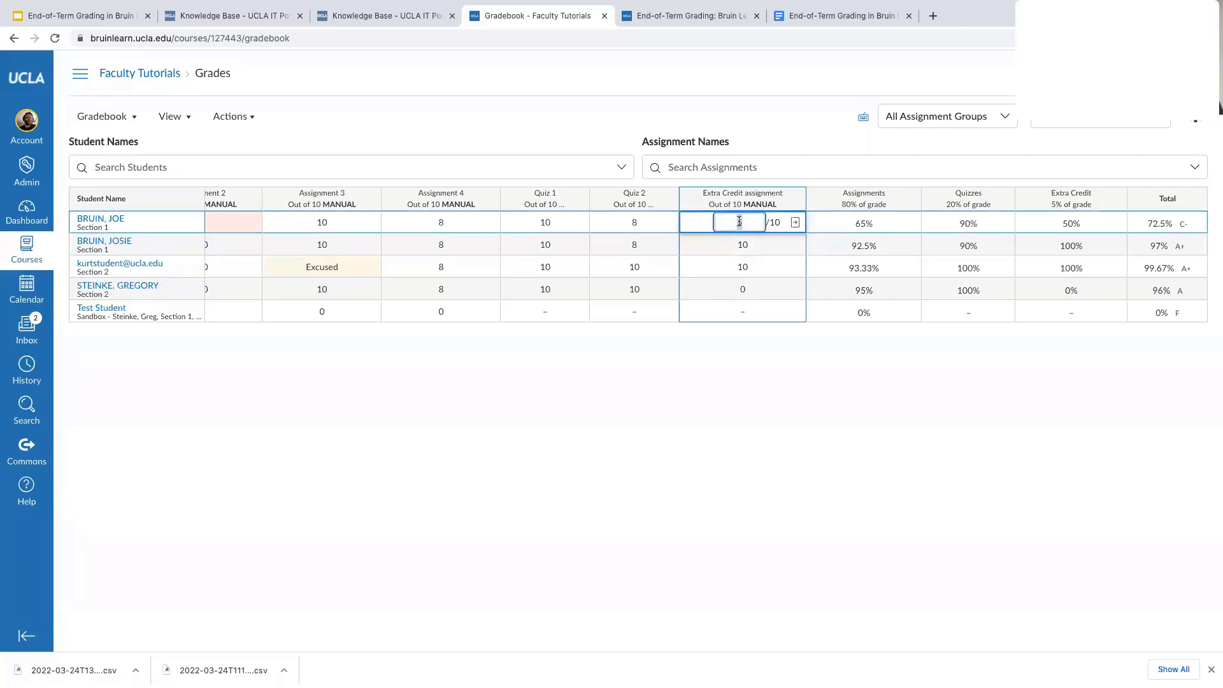
text(0)
key(Return)
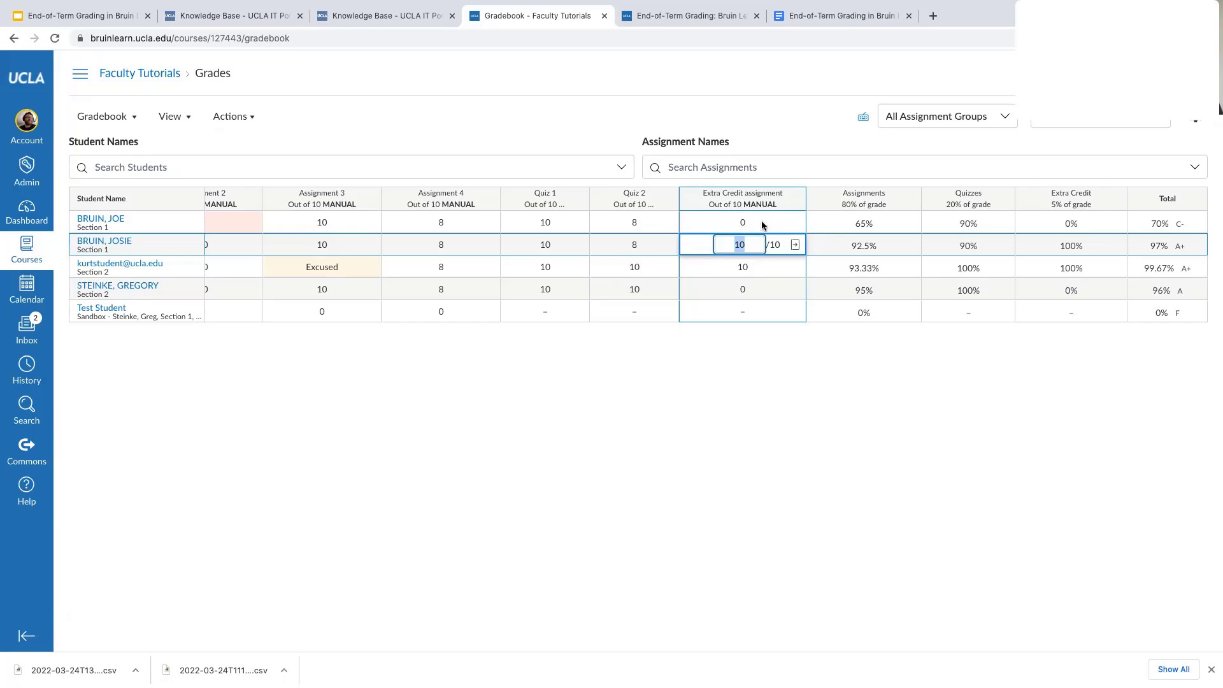
Set the first student's score on the Extra Credit assignment back to 10.
click(743, 219)
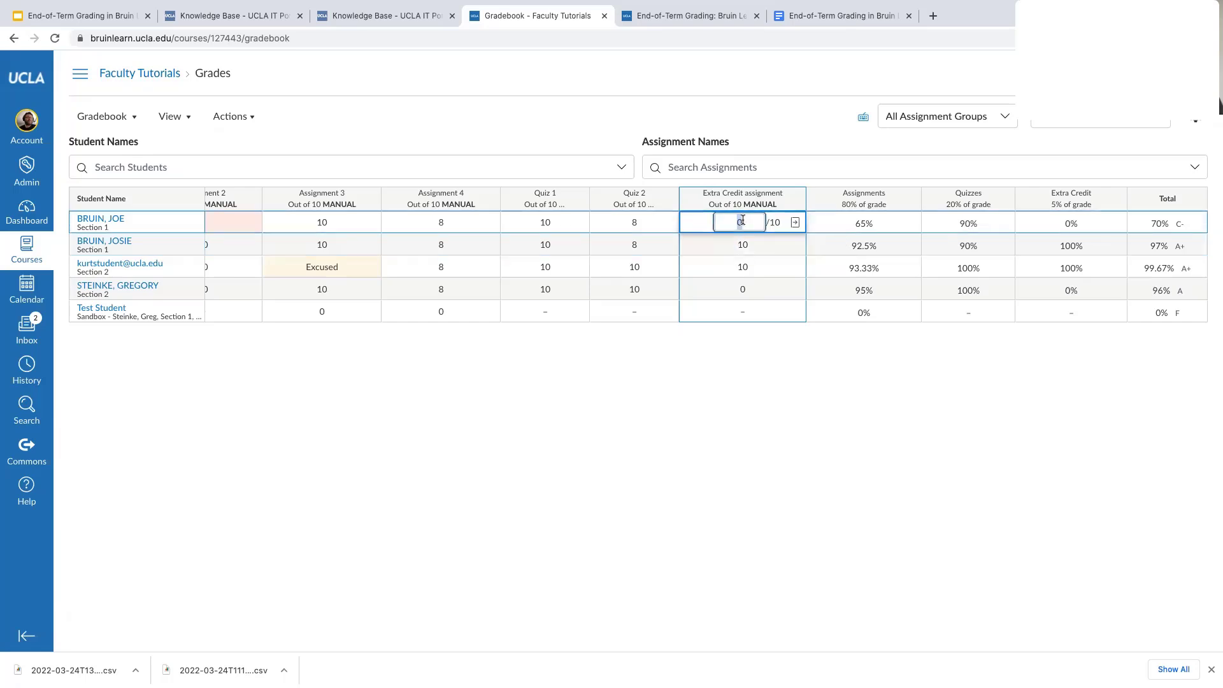
text(5)
key(BackSpace)
text(10)
key(Return)
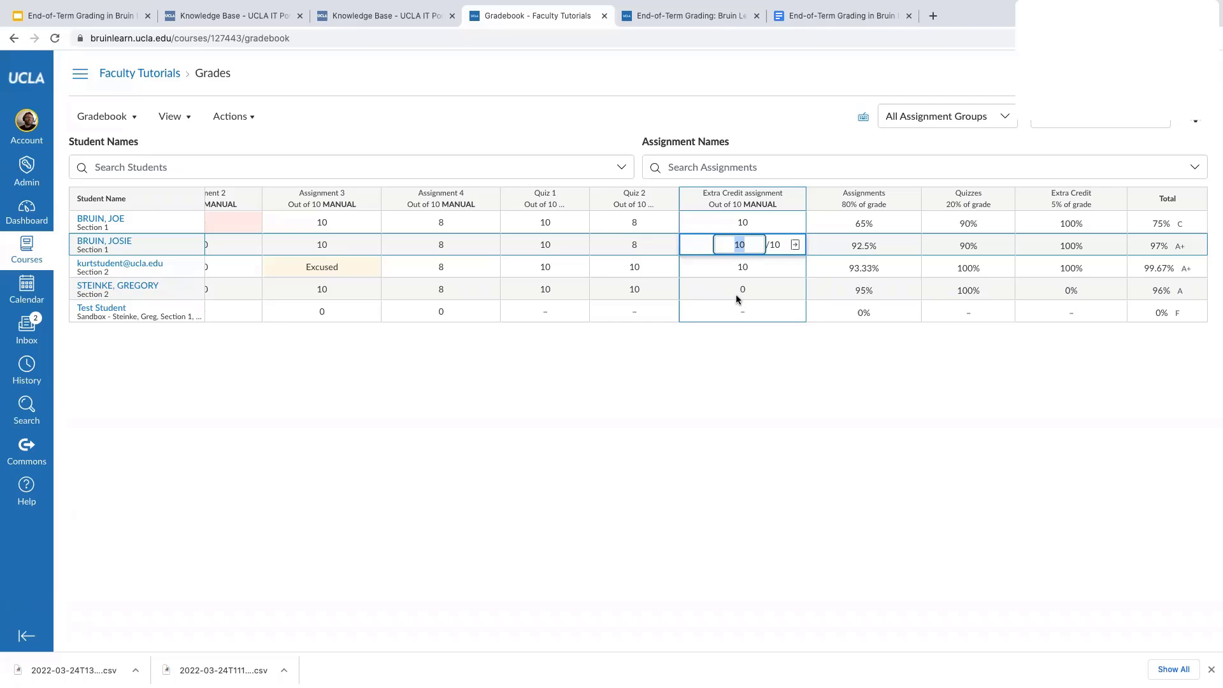
click(752, 365)
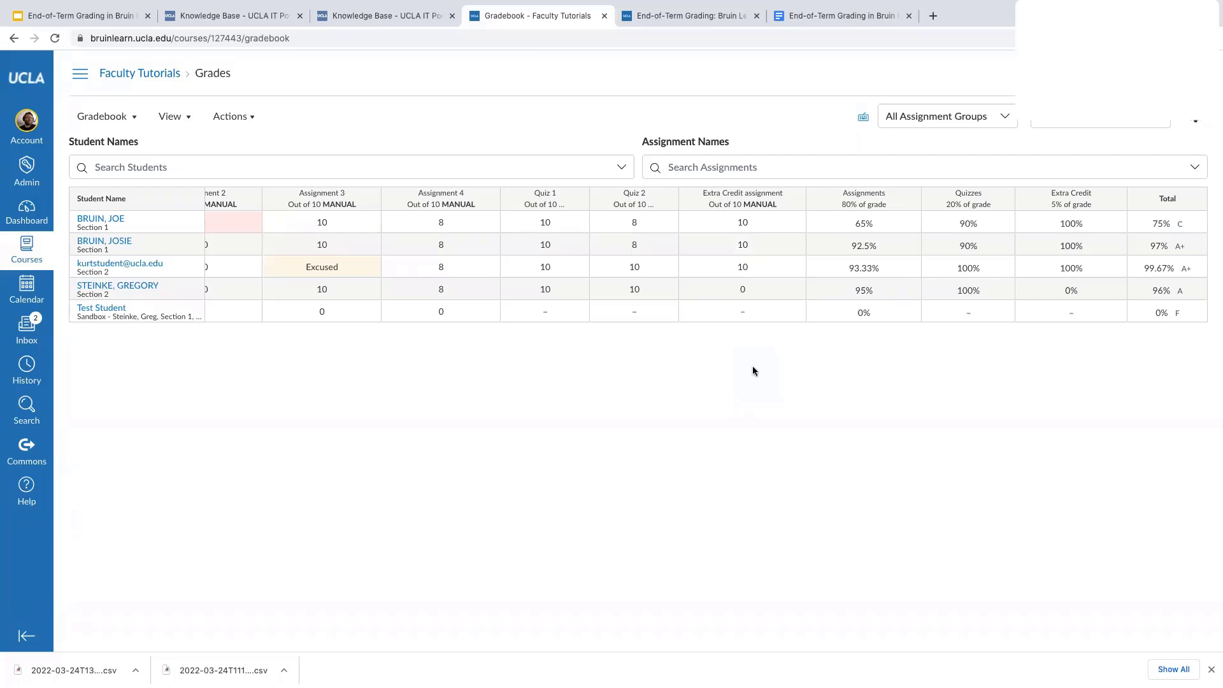
mouse_move(789, 205)
click(129, 119)
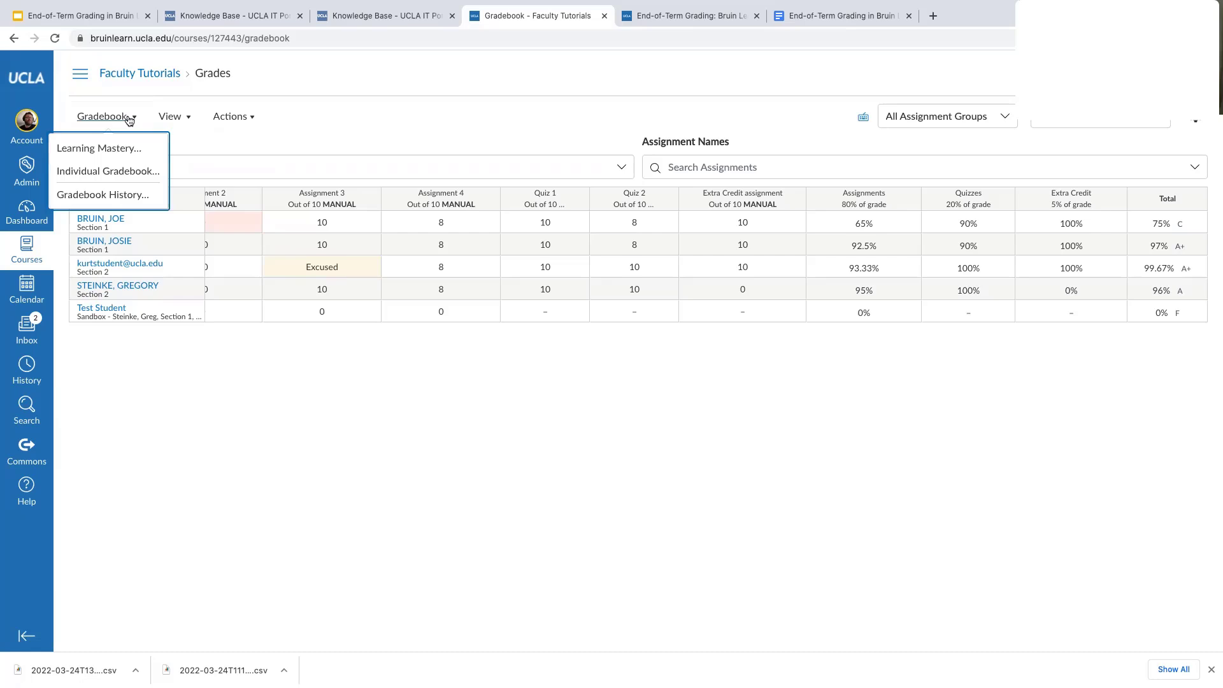
click(190, 120)
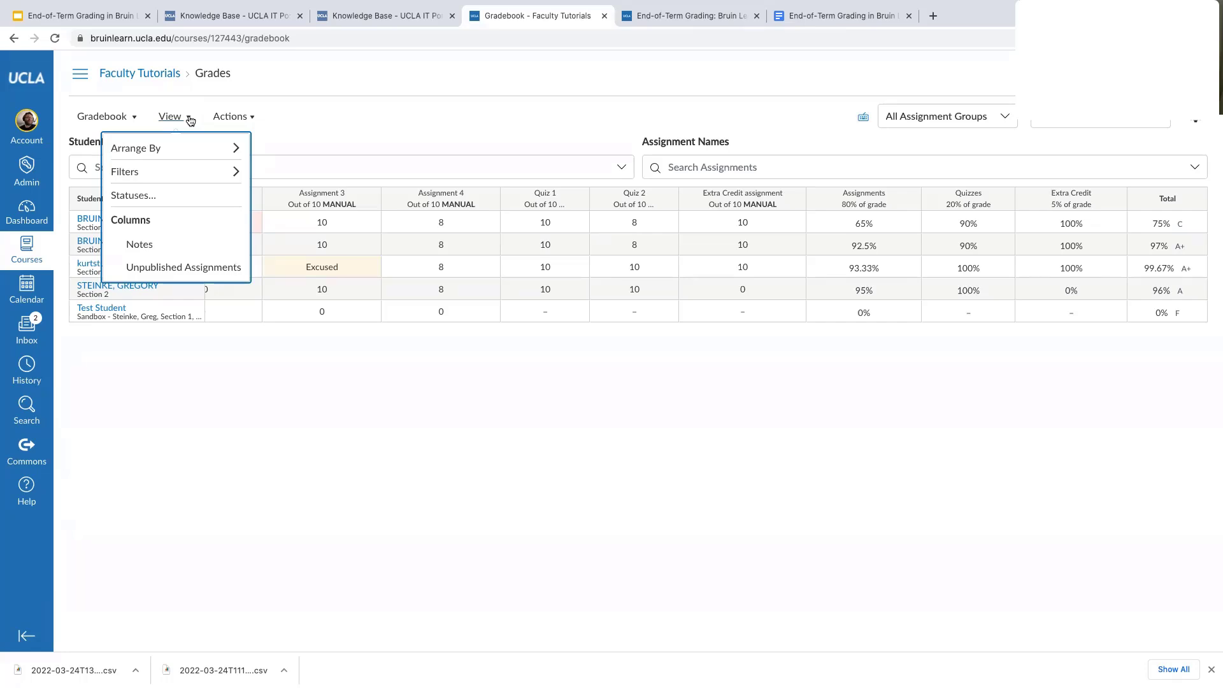
click(328, 114)
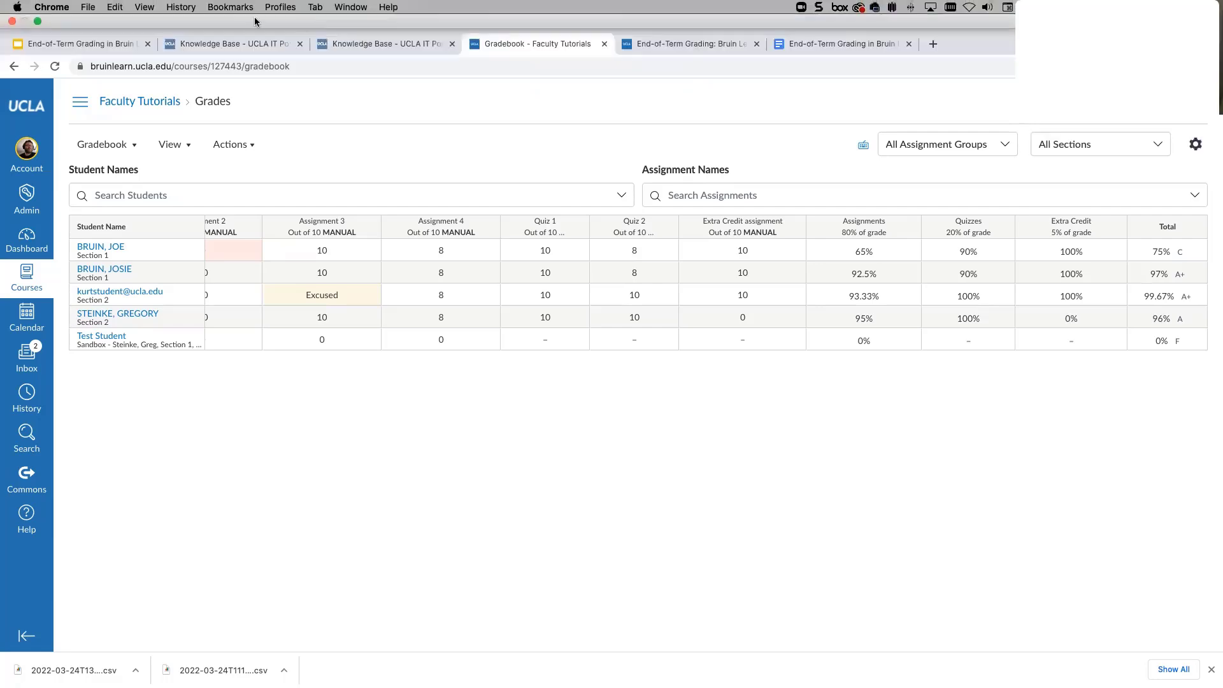
Bring up the knowledge base article on final grade passback from Bruin Learn to MyUCLA and go back to its introduction.
click(235, 43)
scroll(300, 210, up, 10)
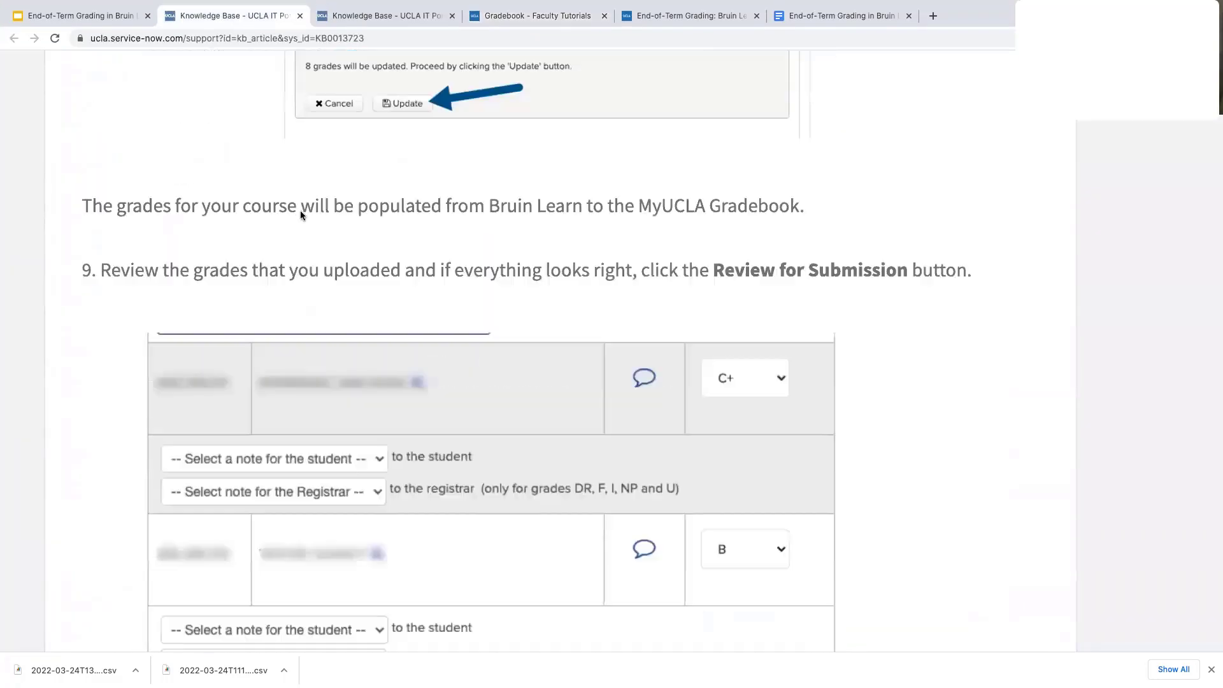
scroll(300, 214, up, 15)
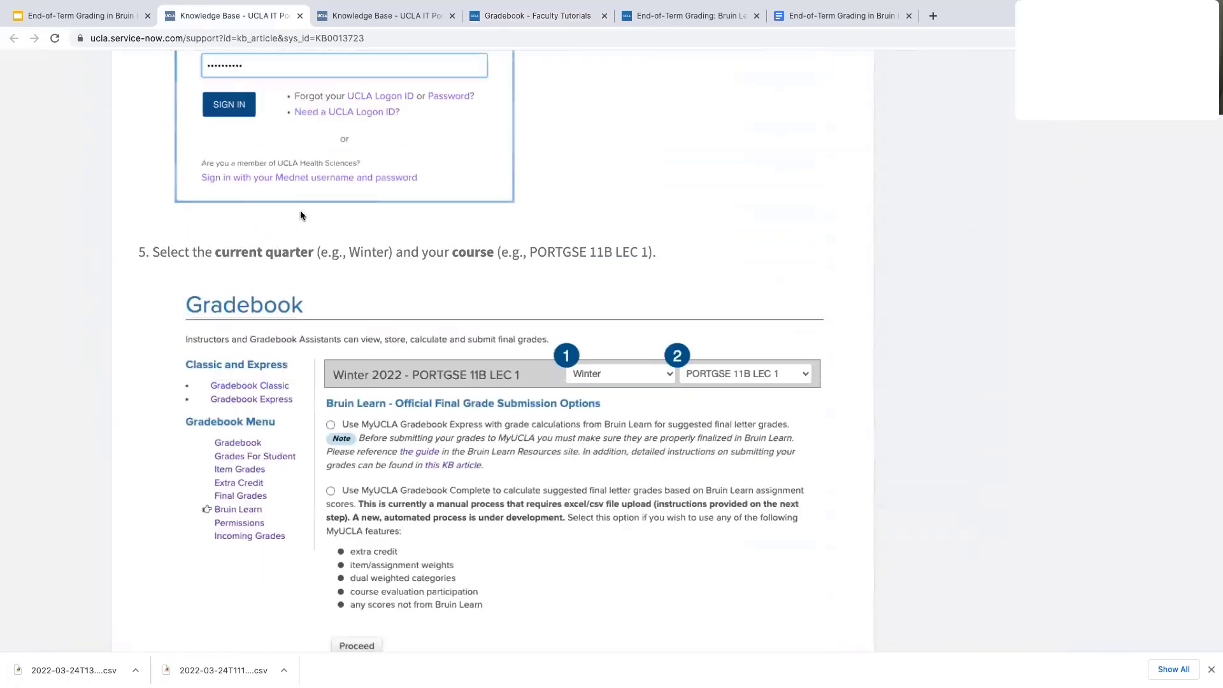
scroll(301, 214, up, 15)
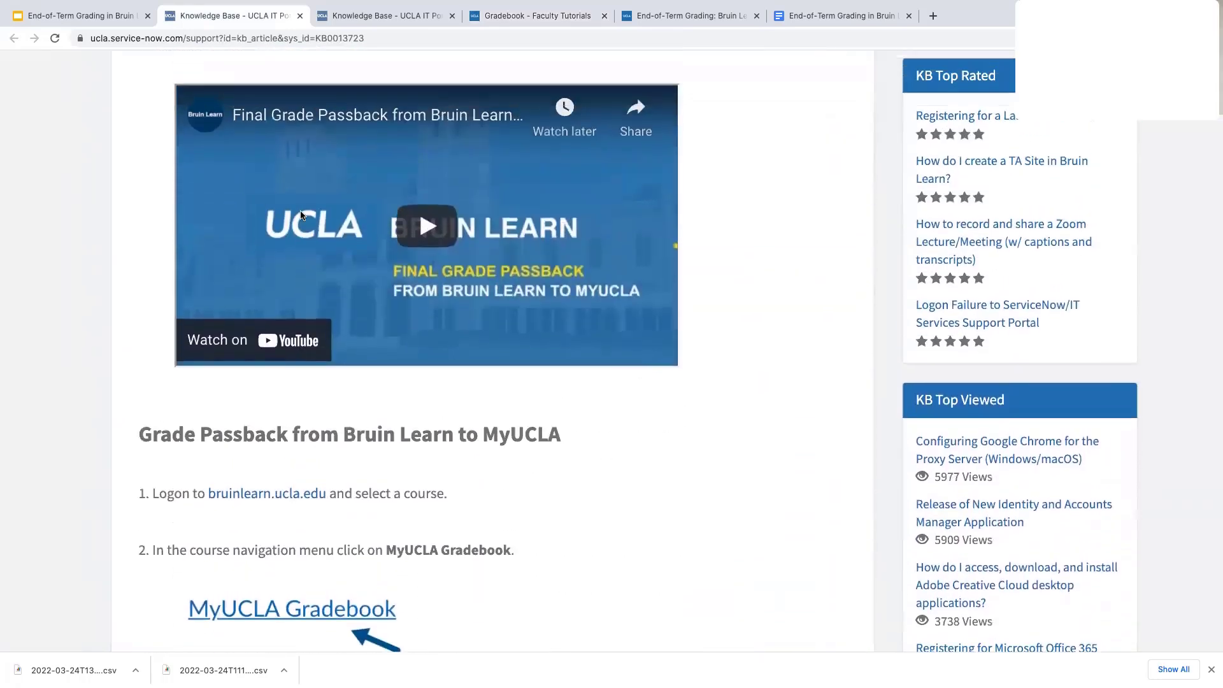
scroll(300, 212, up, 4)
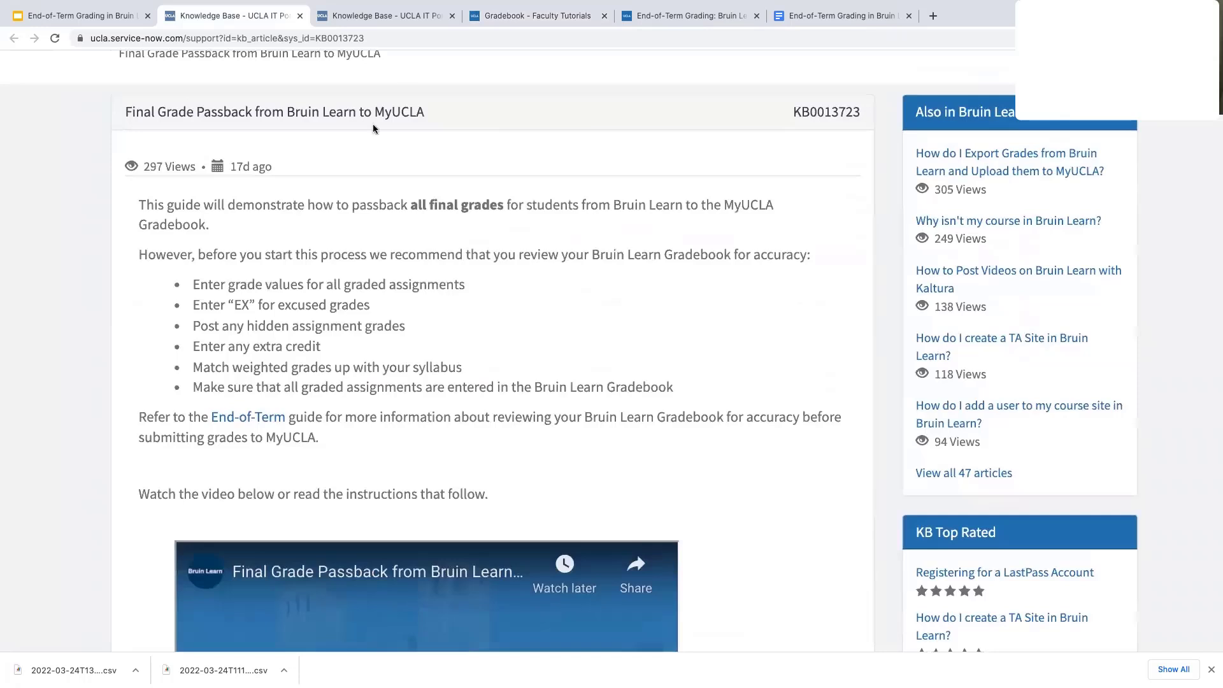
Go through the End-of-Term Grading guide, from reviewing the gradebook to uploading grades to MyUCLA and the resources.
click(545, 16)
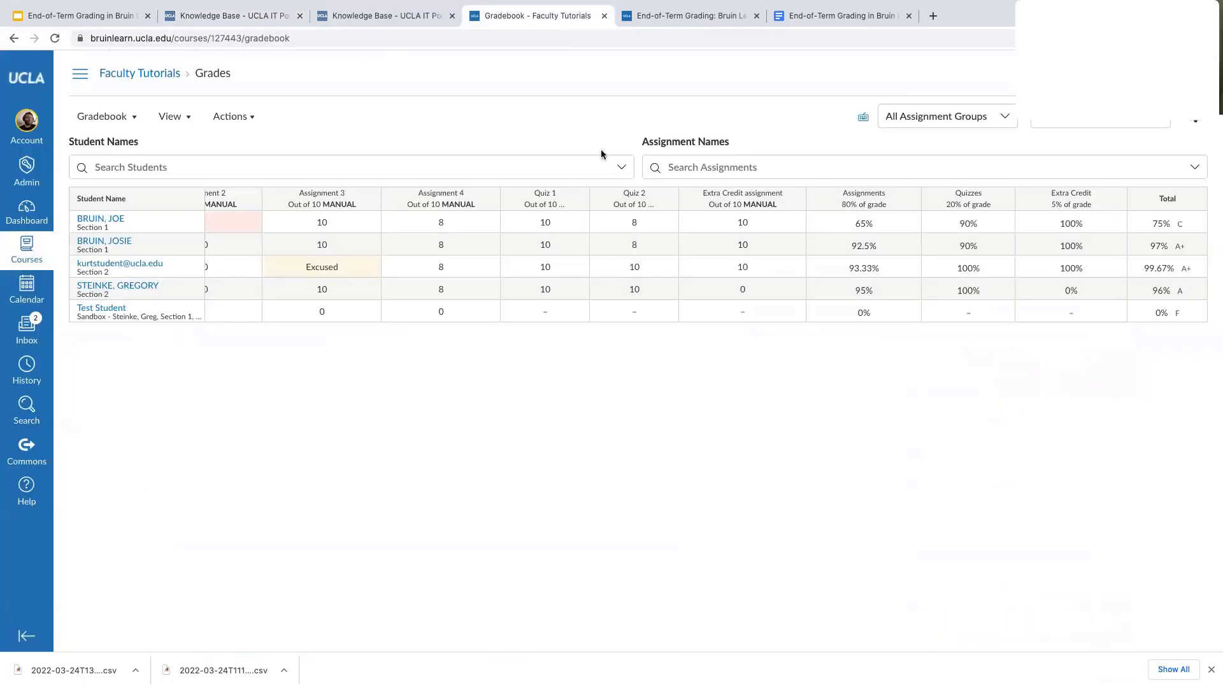
click(656, 15)
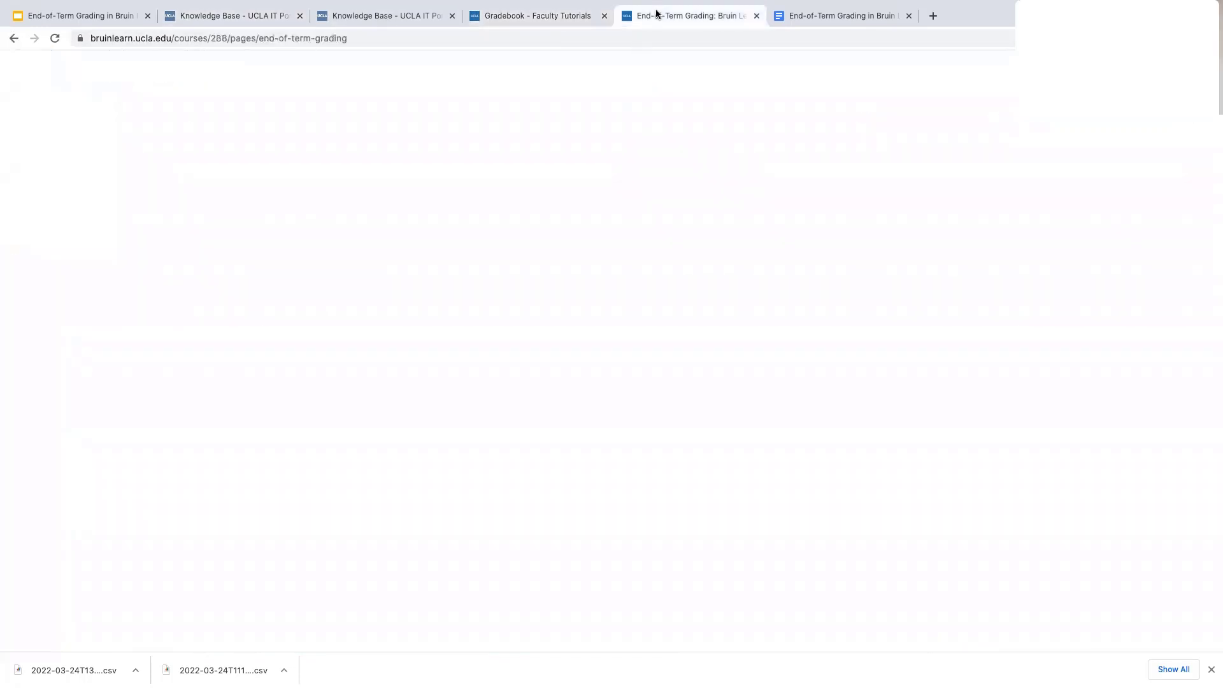
click(446, 270)
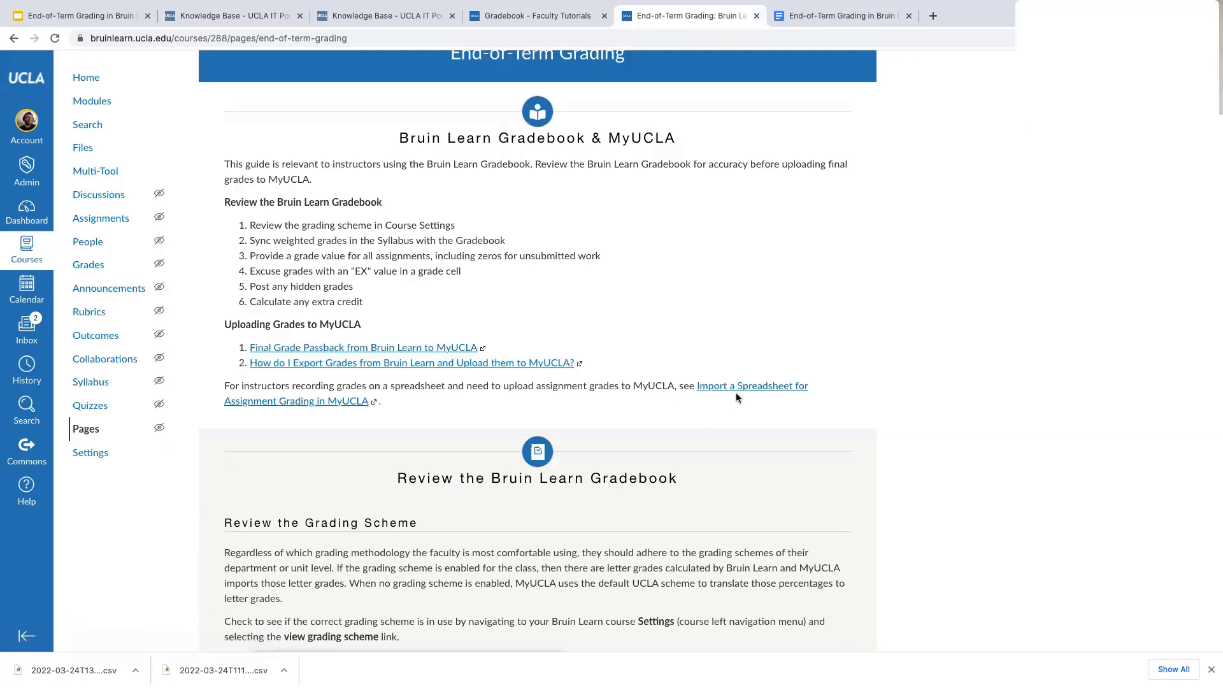
scroll(736, 395, down, 1)
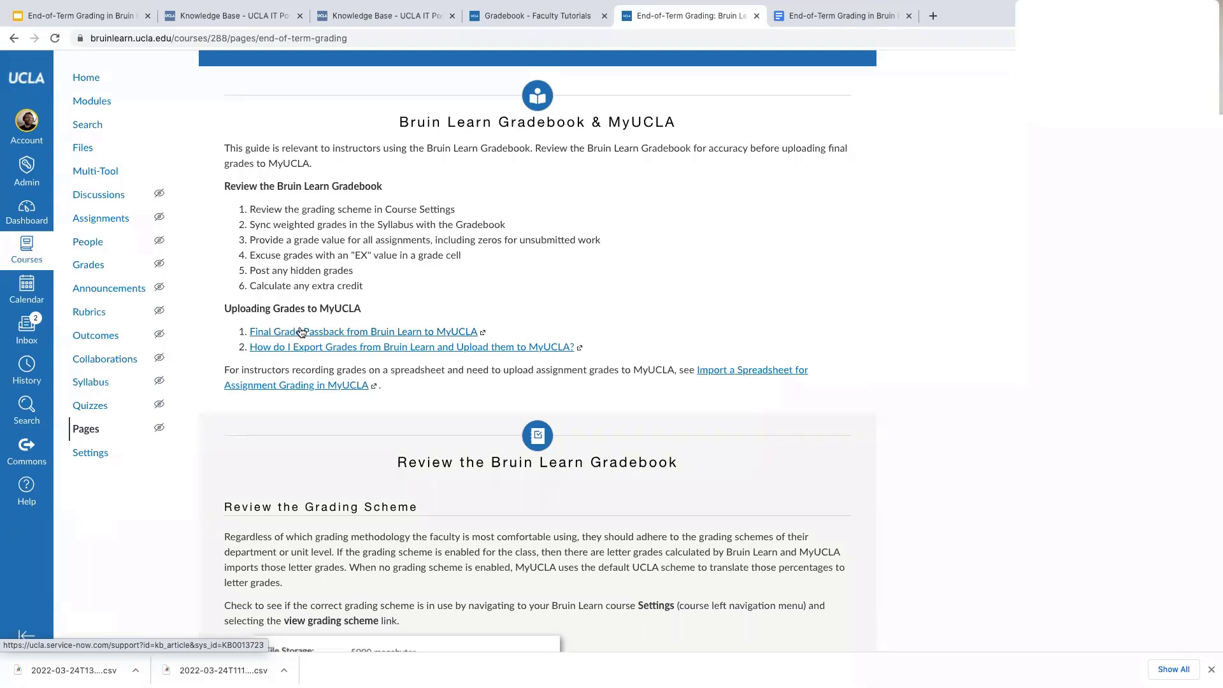
scroll(449, 364, down, 9)
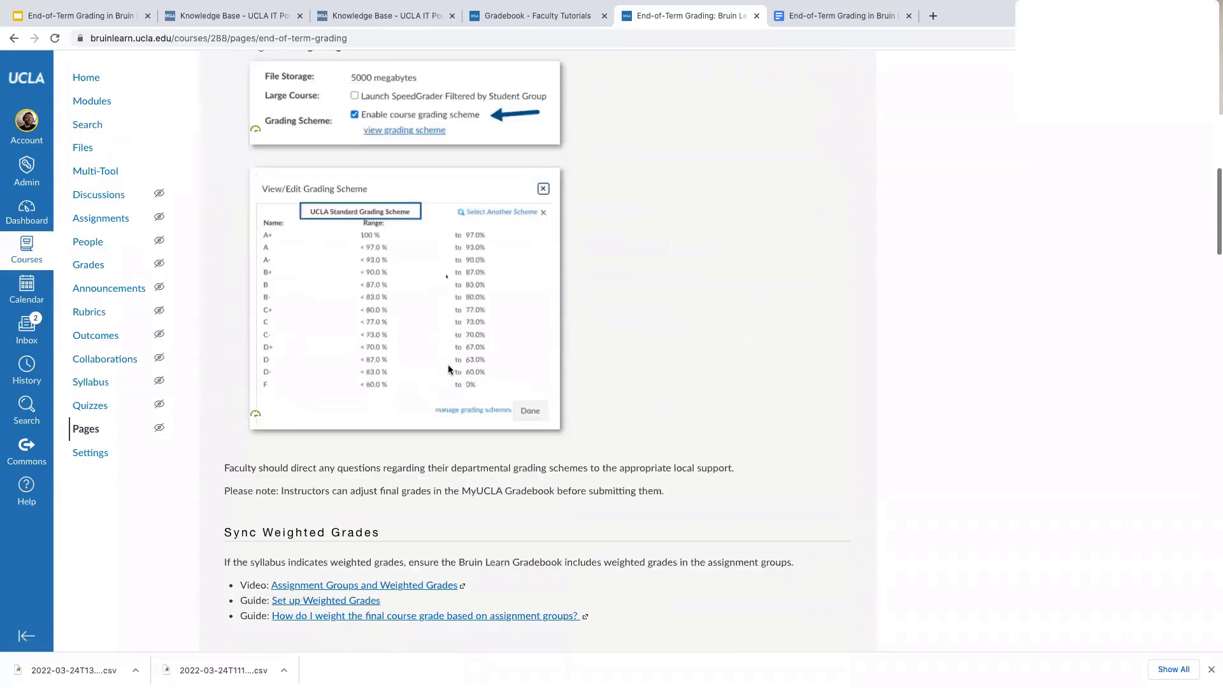
scroll(448, 365, down, 5)
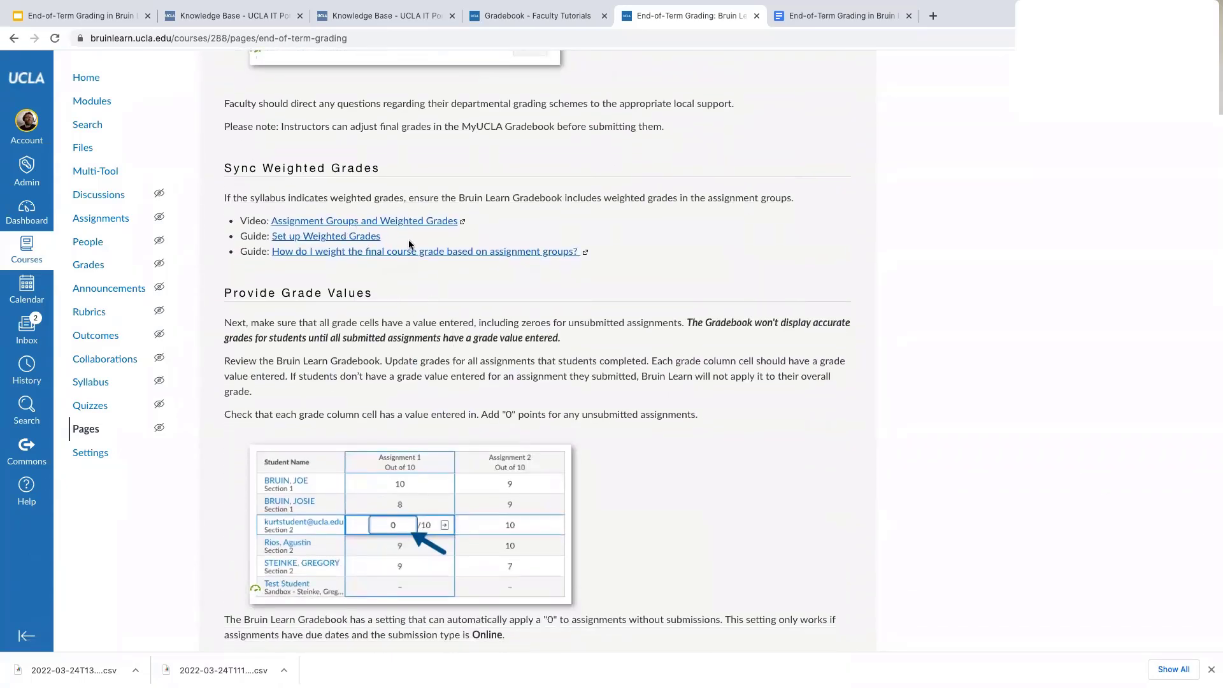
scroll(466, 319, down, 13)
scroll(469, 323, down, 2)
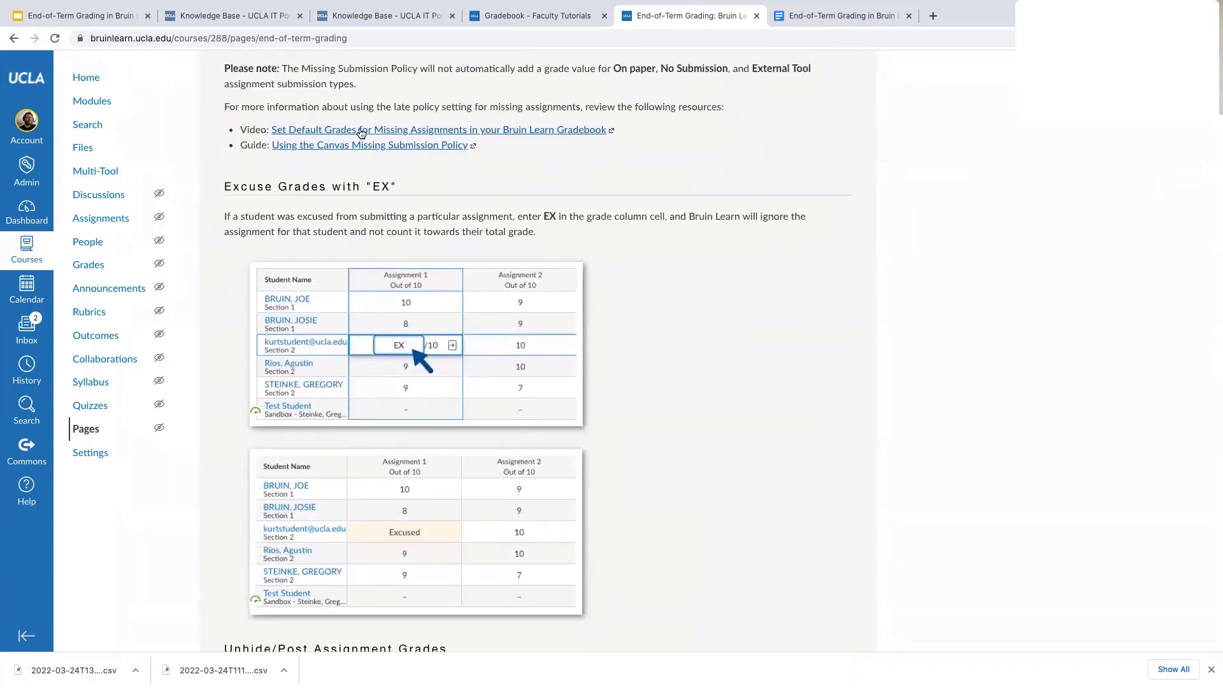
scroll(552, 180, down, 1)
scroll(552, 181, down, 14)
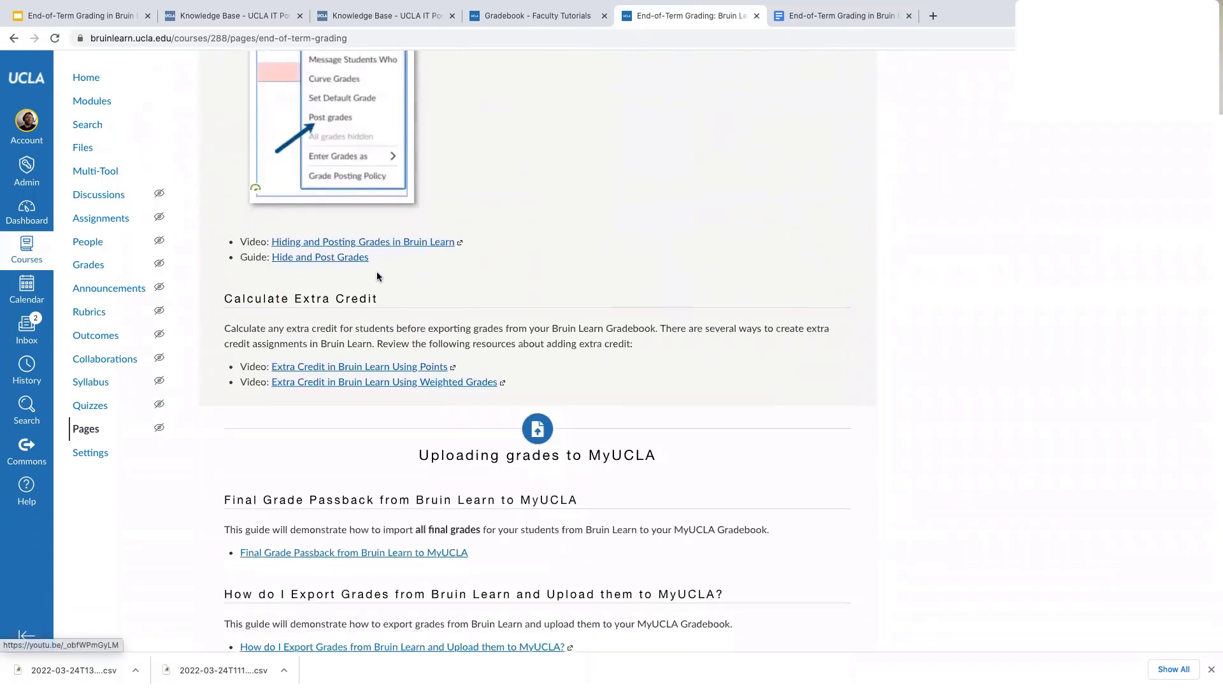
scroll(393, 403, down, 2)
scroll(393, 403, down, 4)
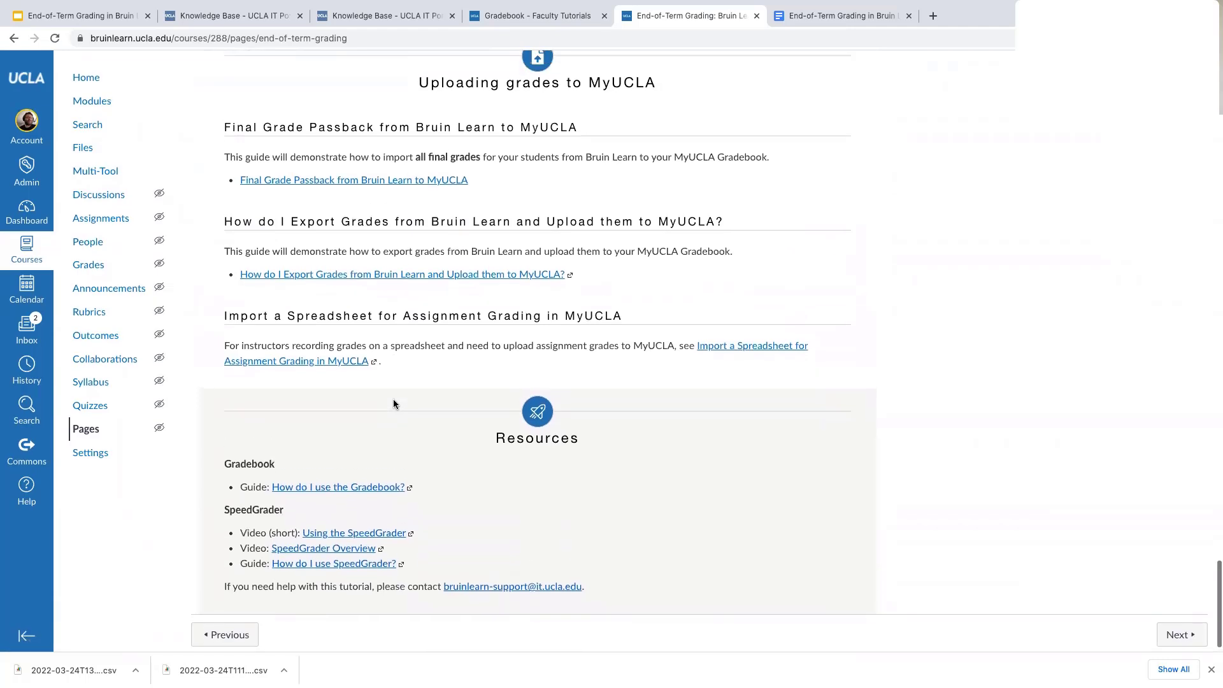